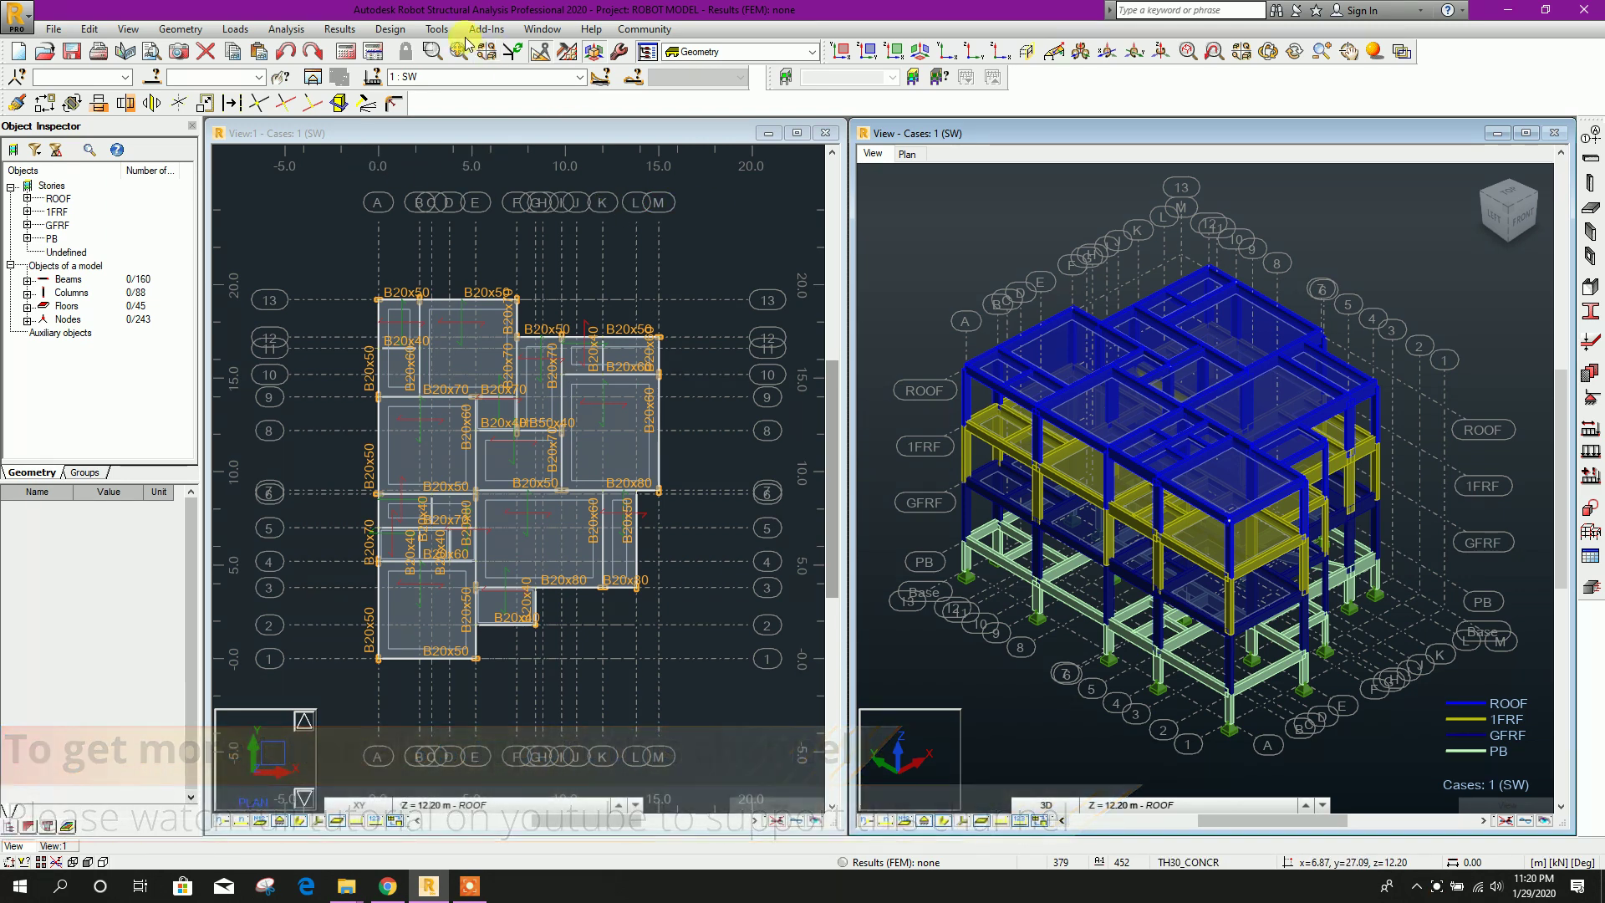
Set the design code for RC structures to BS 8110 in the job preferences
{"action": "left_click", "coordinate": [422, 34]}
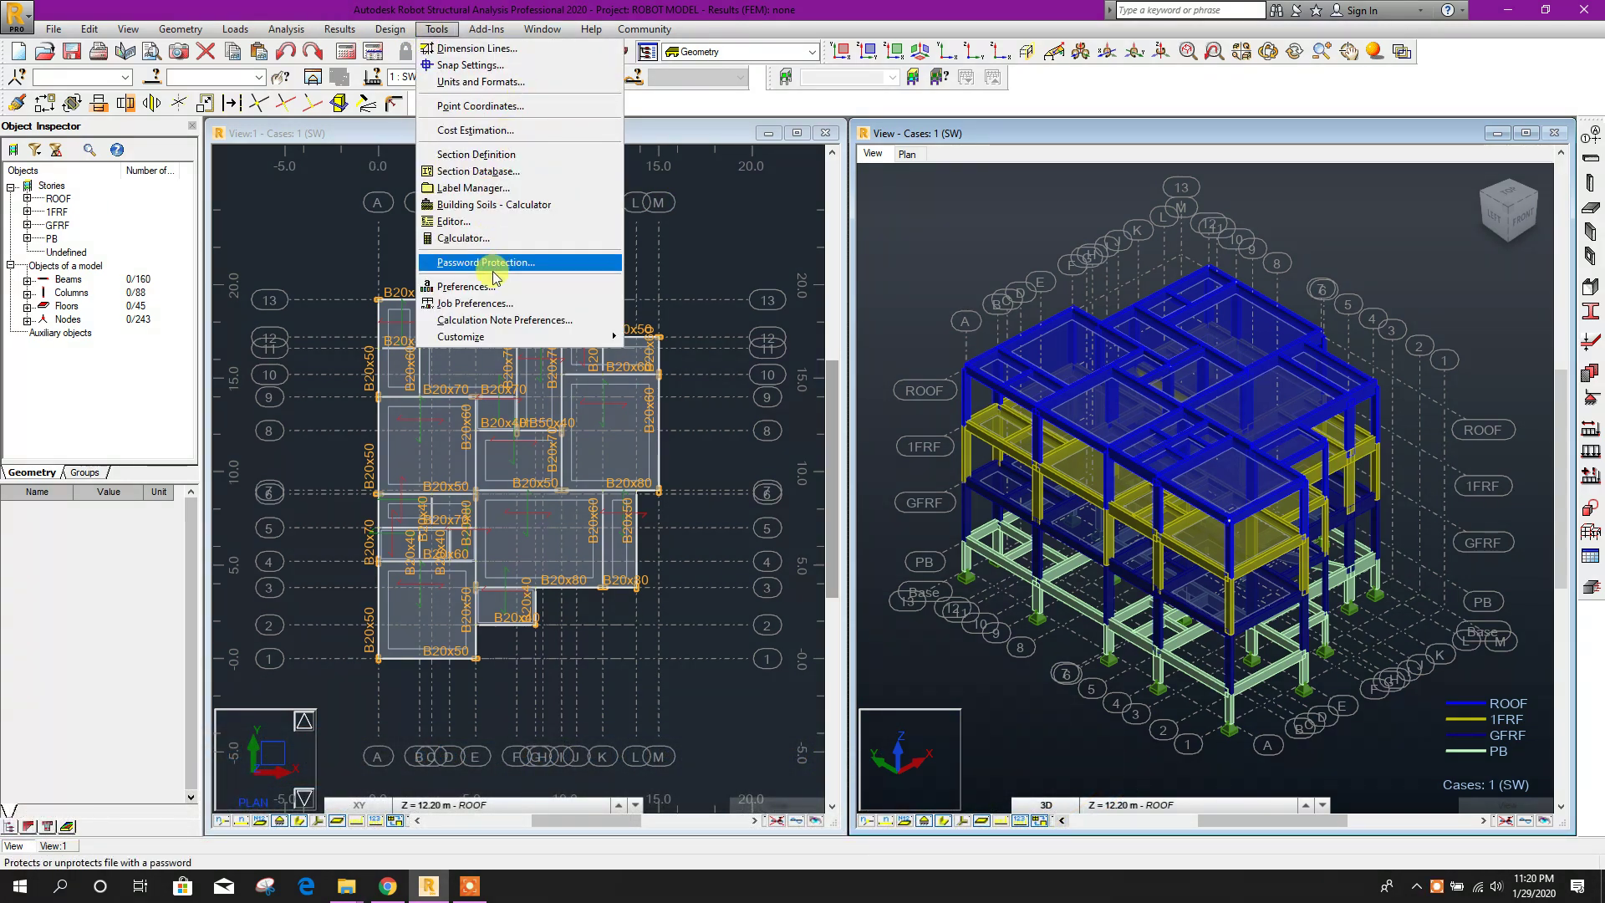
{"action": "left_click", "coordinate": [495, 299]}
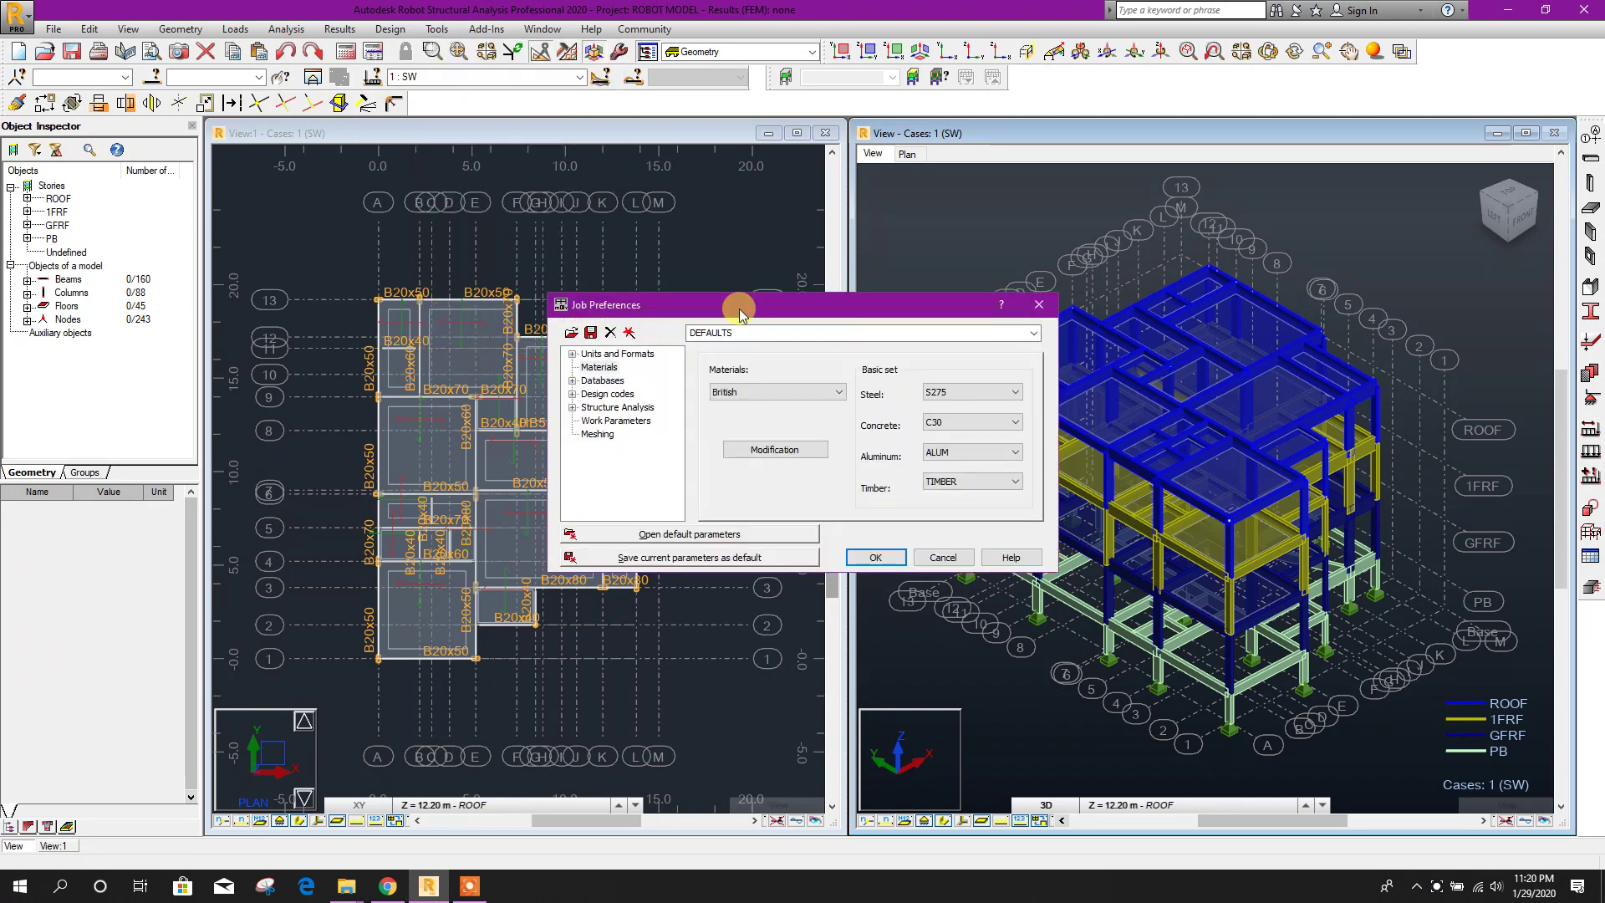
{"action": "left_click", "coordinate": [608, 393]}
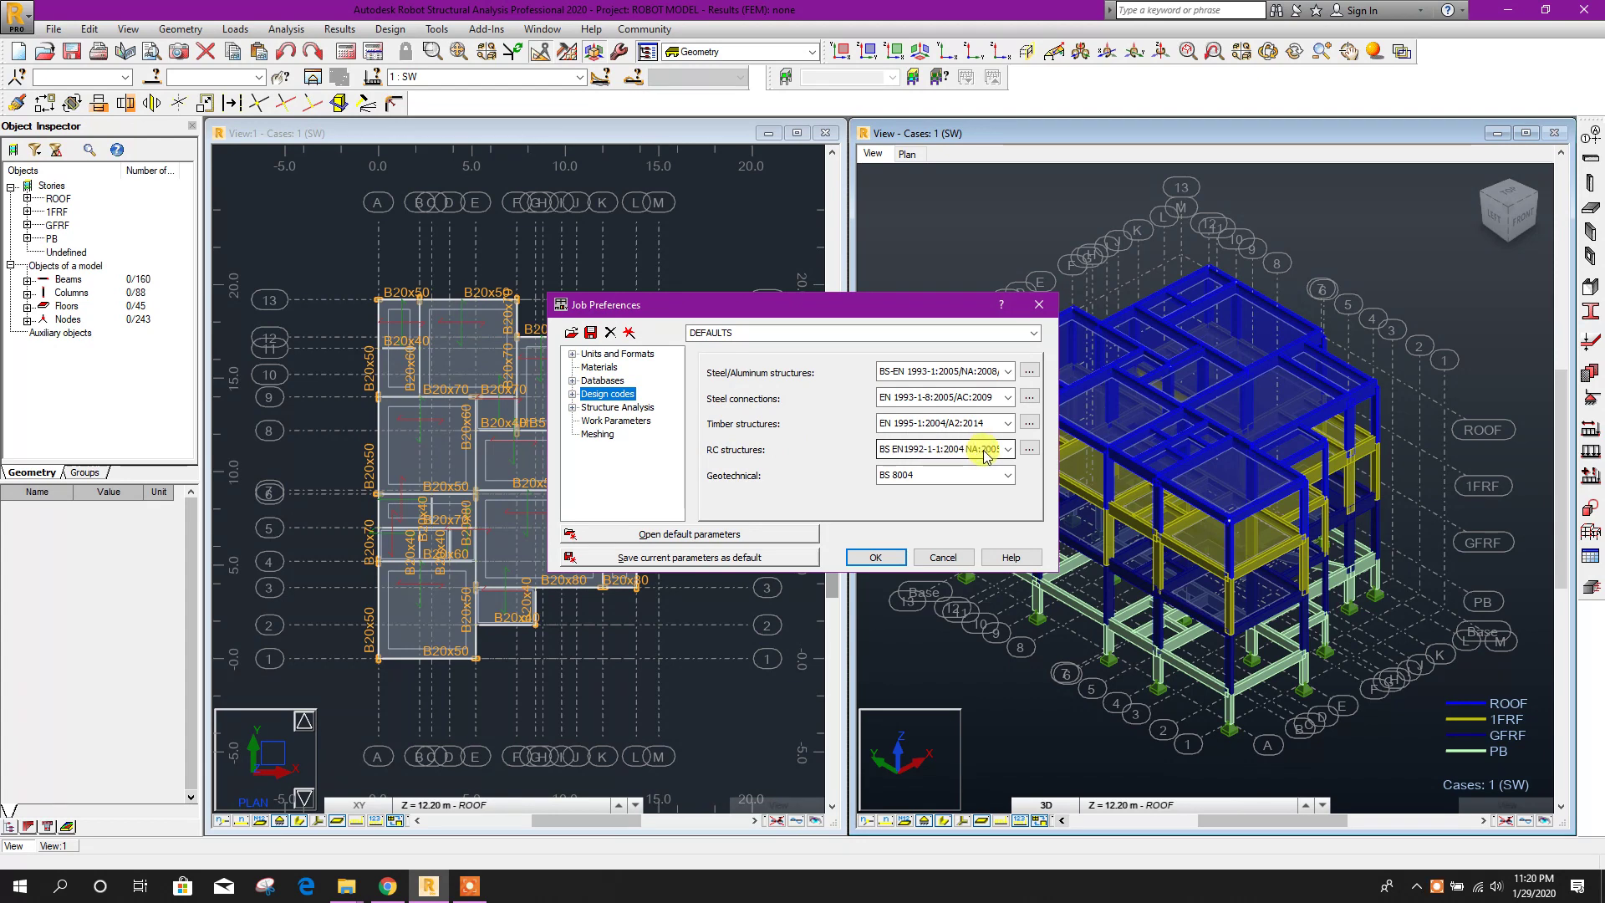
{"action": "left_click", "coordinate": [1008, 449]}
{"action": "left_click", "coordinate": [895, 482]}
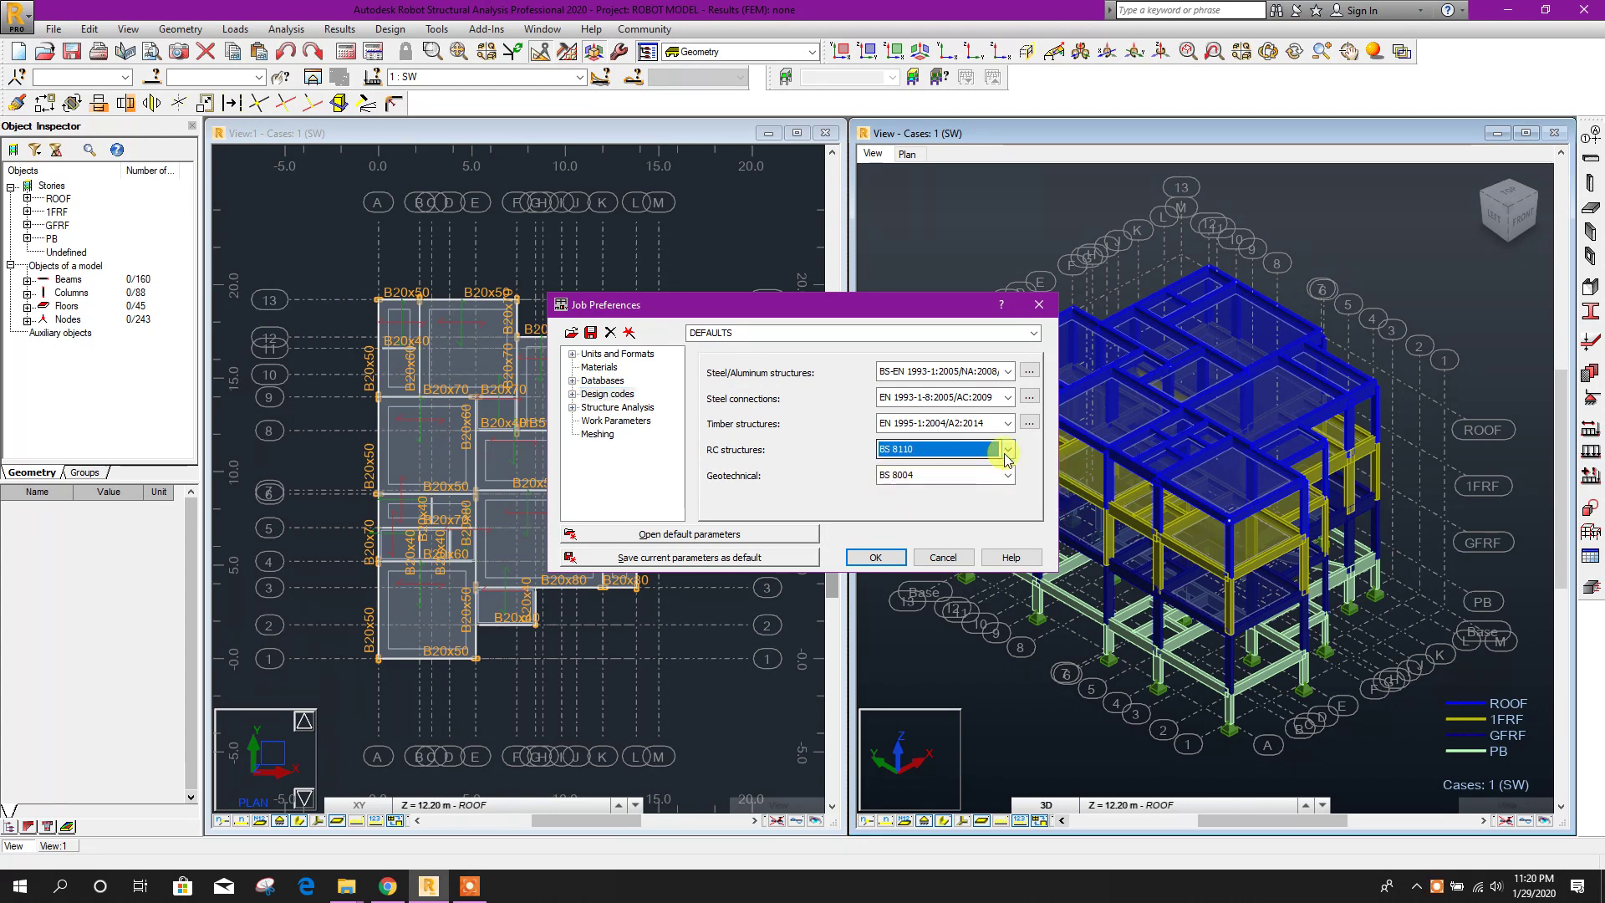
Set the load code combinations to BS8110 and accept the job preferences
{"action": "left_click", "coordinate": [573, 394]}
{"action": "left_click", "coordinate": [600, 407]}
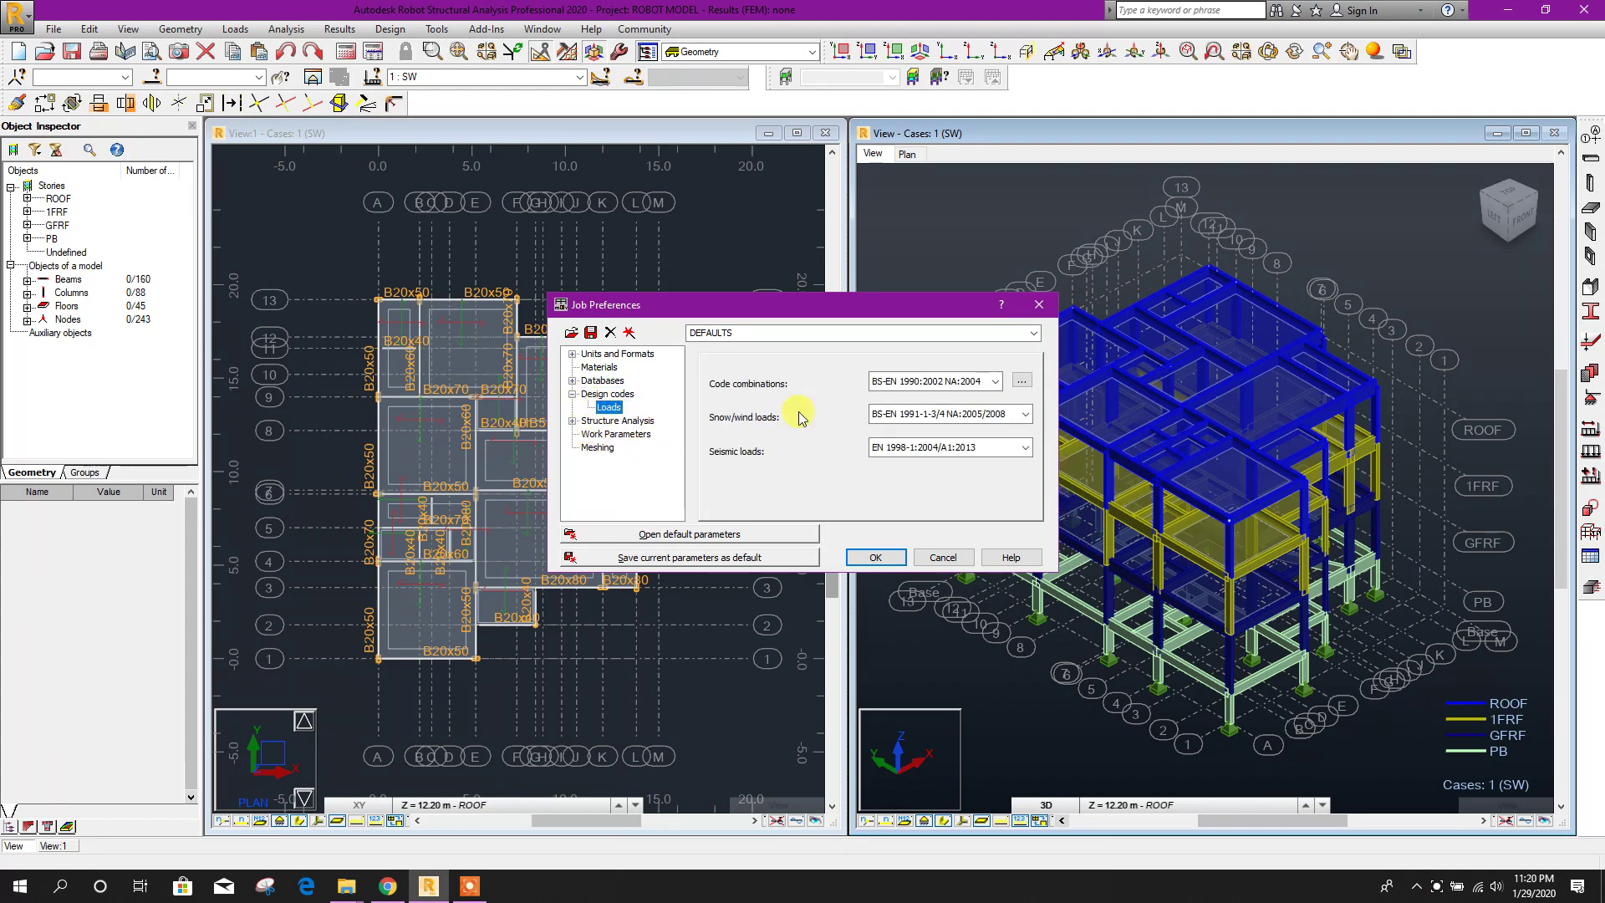
{"action": "left_click", "coordinate": [992, 383]}
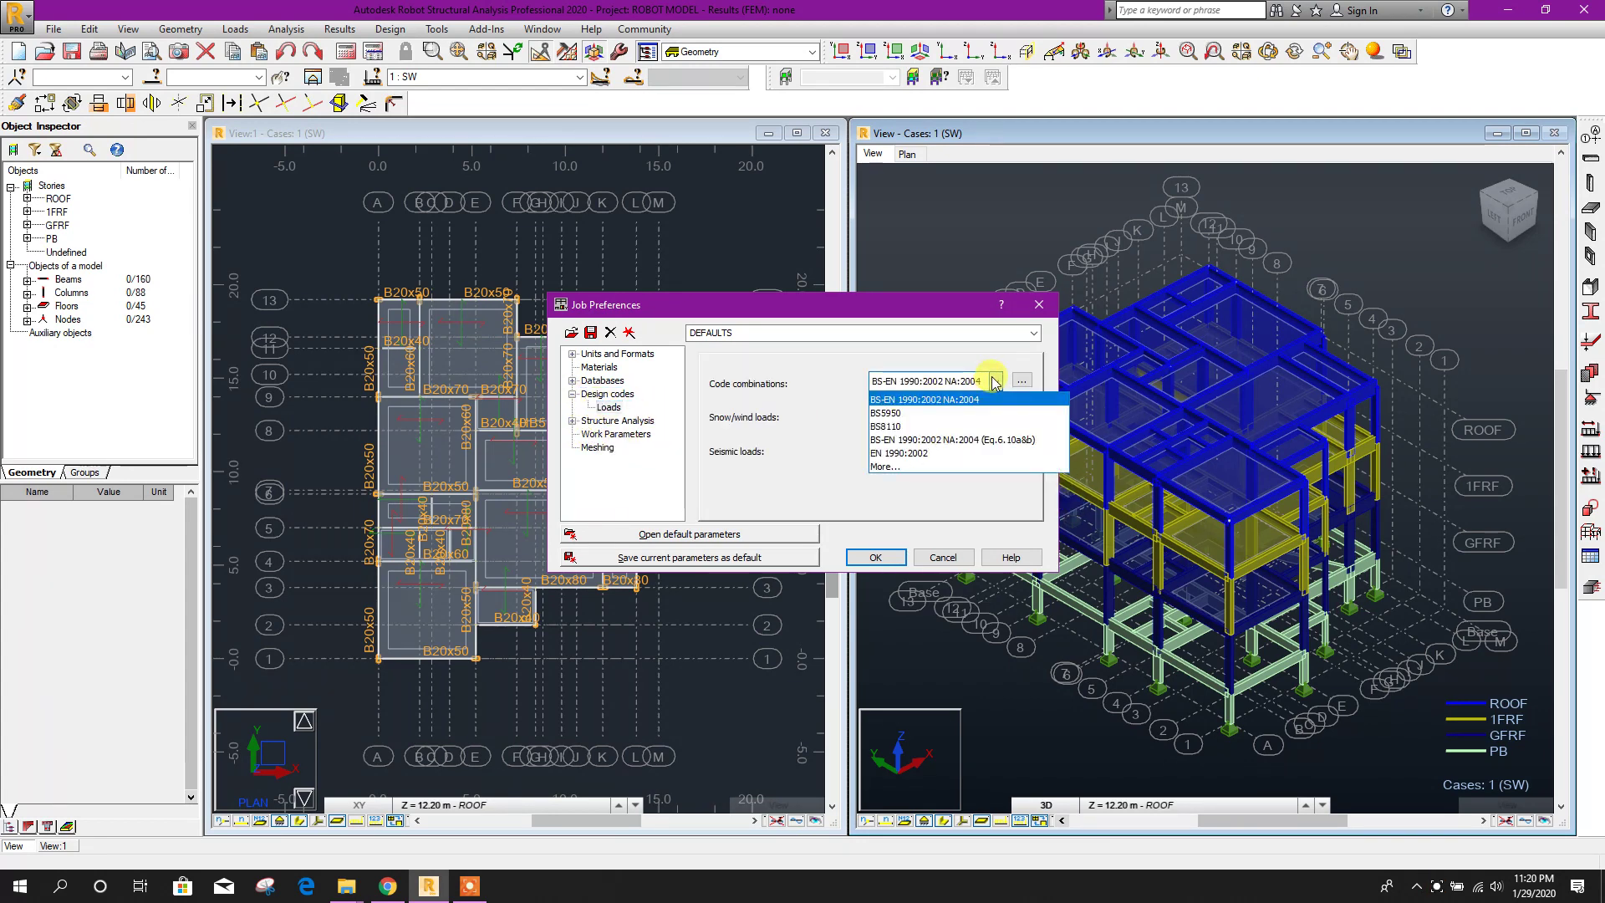
{"action": "left_click", "coordinate": [888, 427]}
{"action": "left_click", "coordinate": [875, 557]}
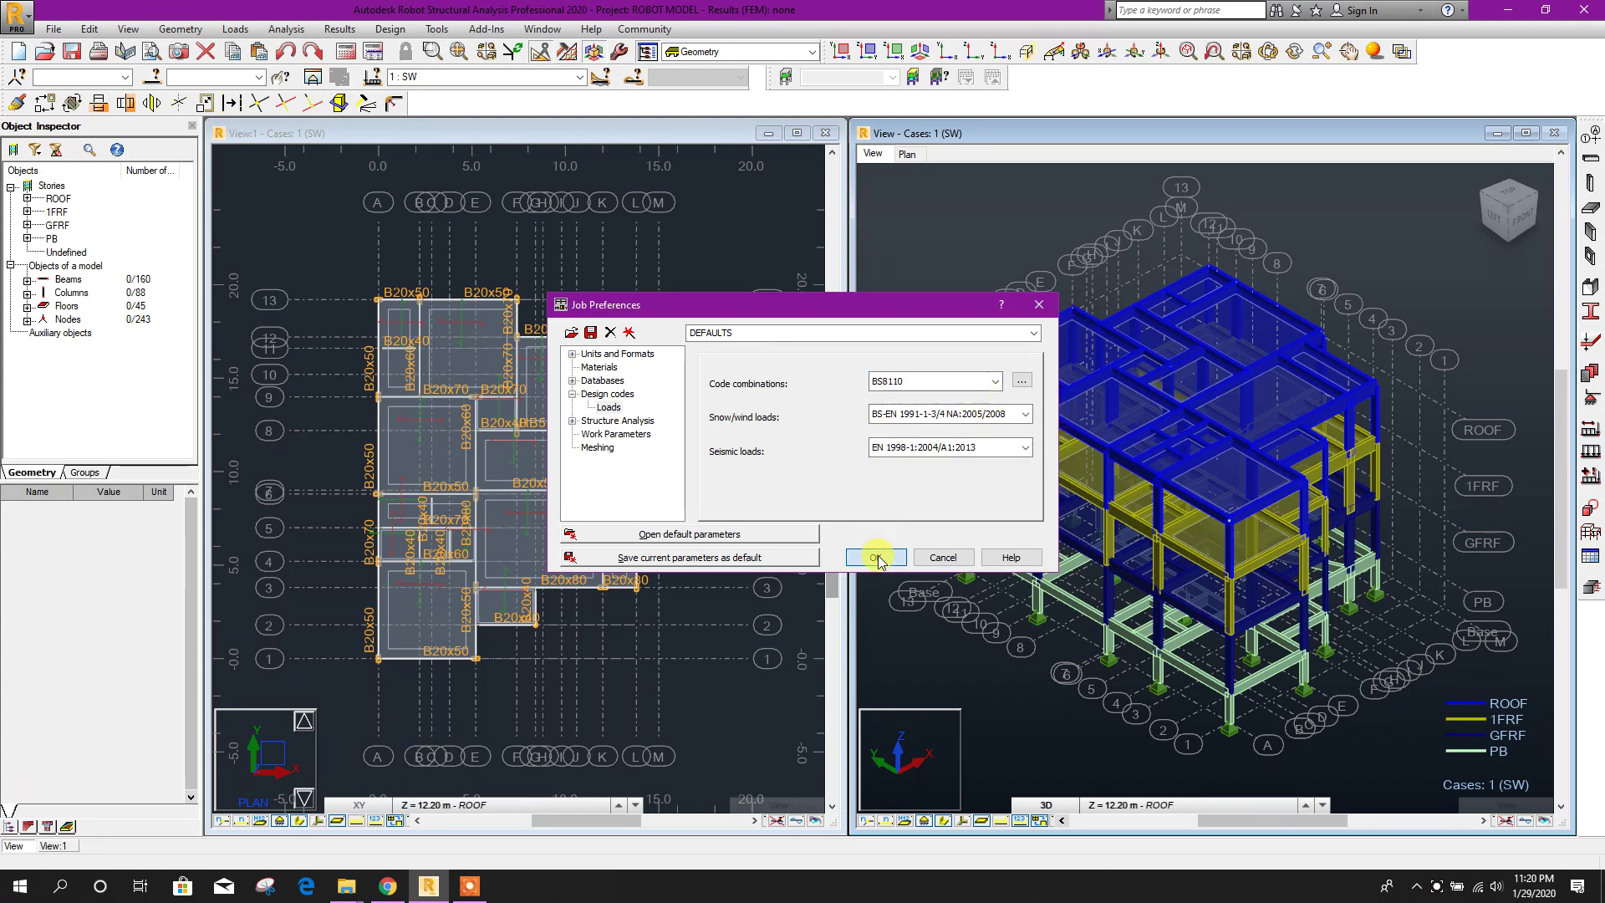
Save the project under the name ROBOT MODEL BS CODE.rtd, replacing the existing file in the THREE STRD BLDG folder
{"action": "left_click", "coordinate": [53, 28]}
{"action": "left_click", "coordinate": [77, 105]}
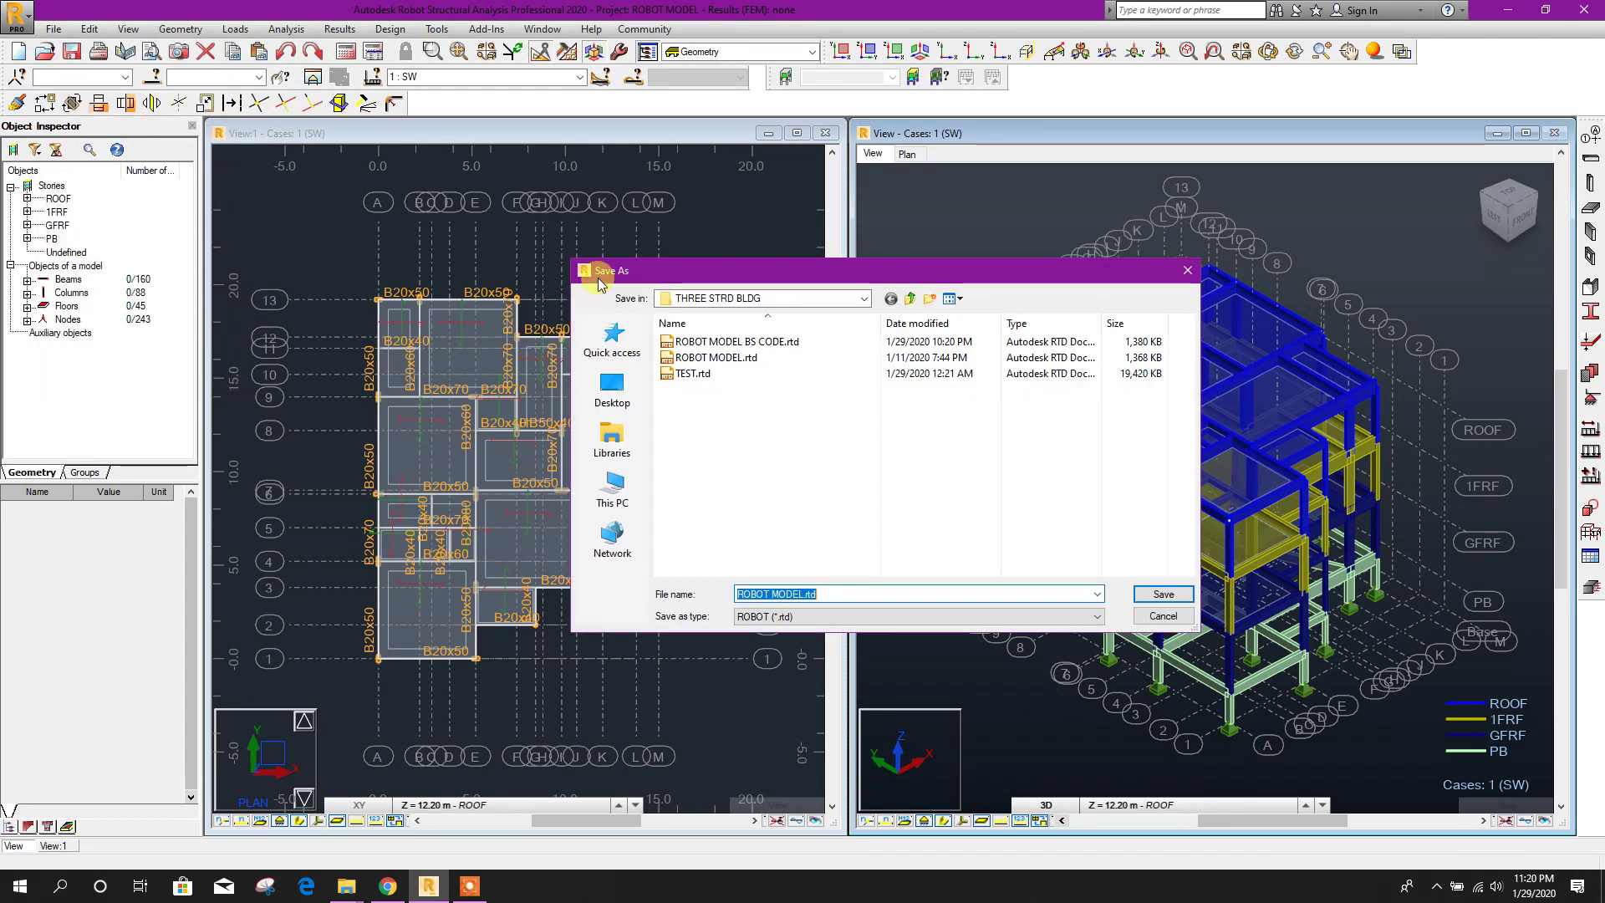
{"action": "left_click", "coordinate": [704, 342]}
{"action": "left_click", "coordinate": [1163, 594]}
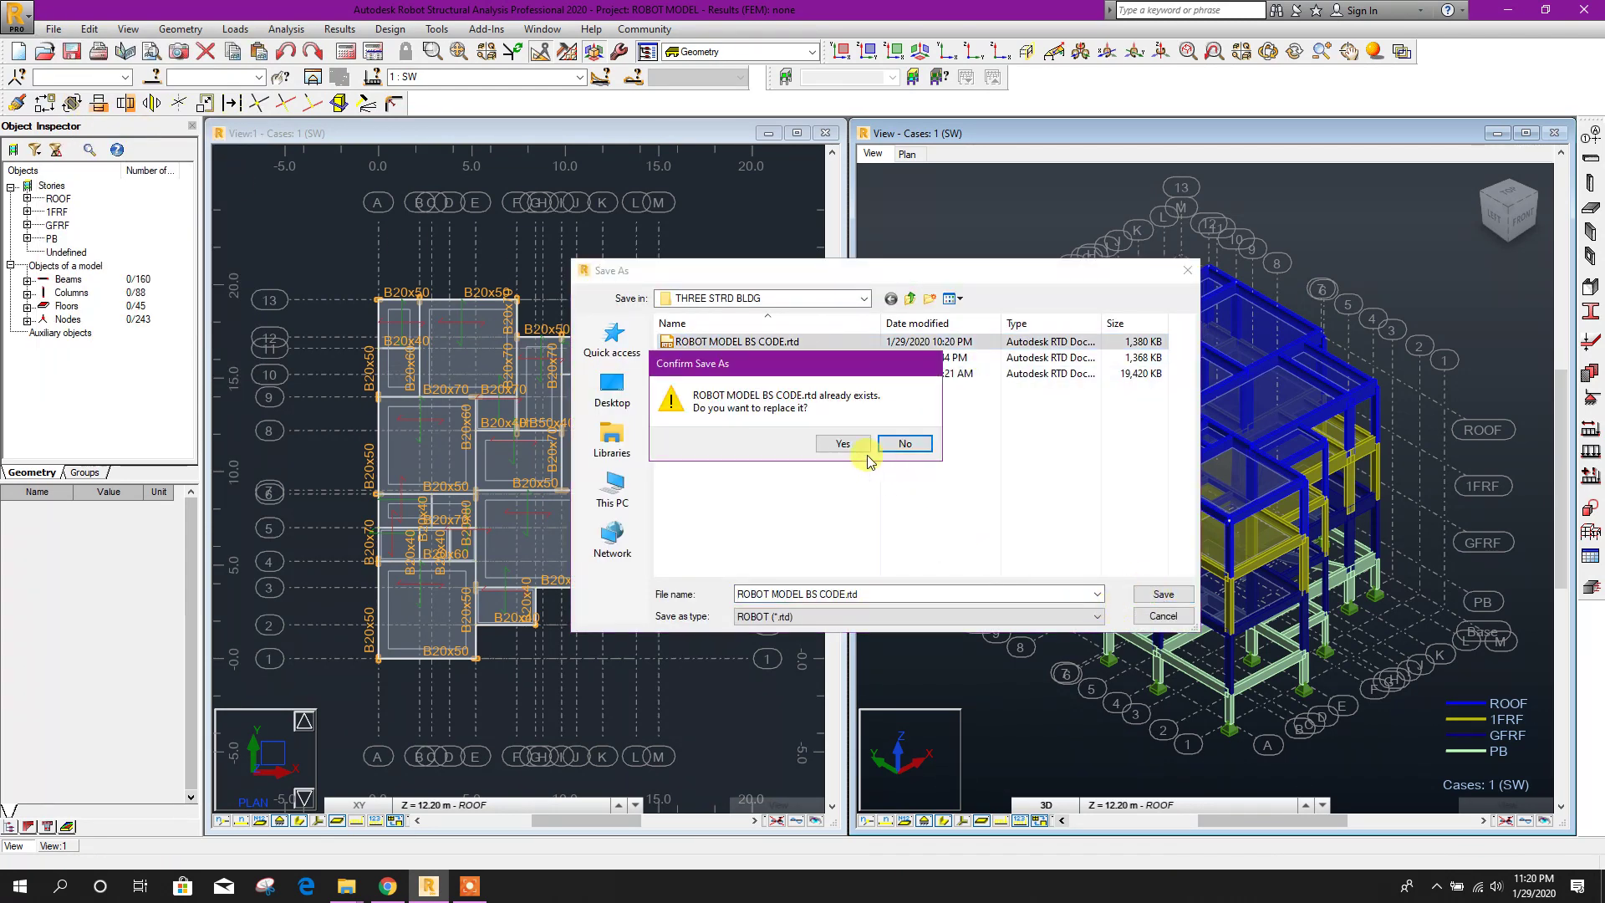
{"action": "left_click", "coordinate": [861, 448]}
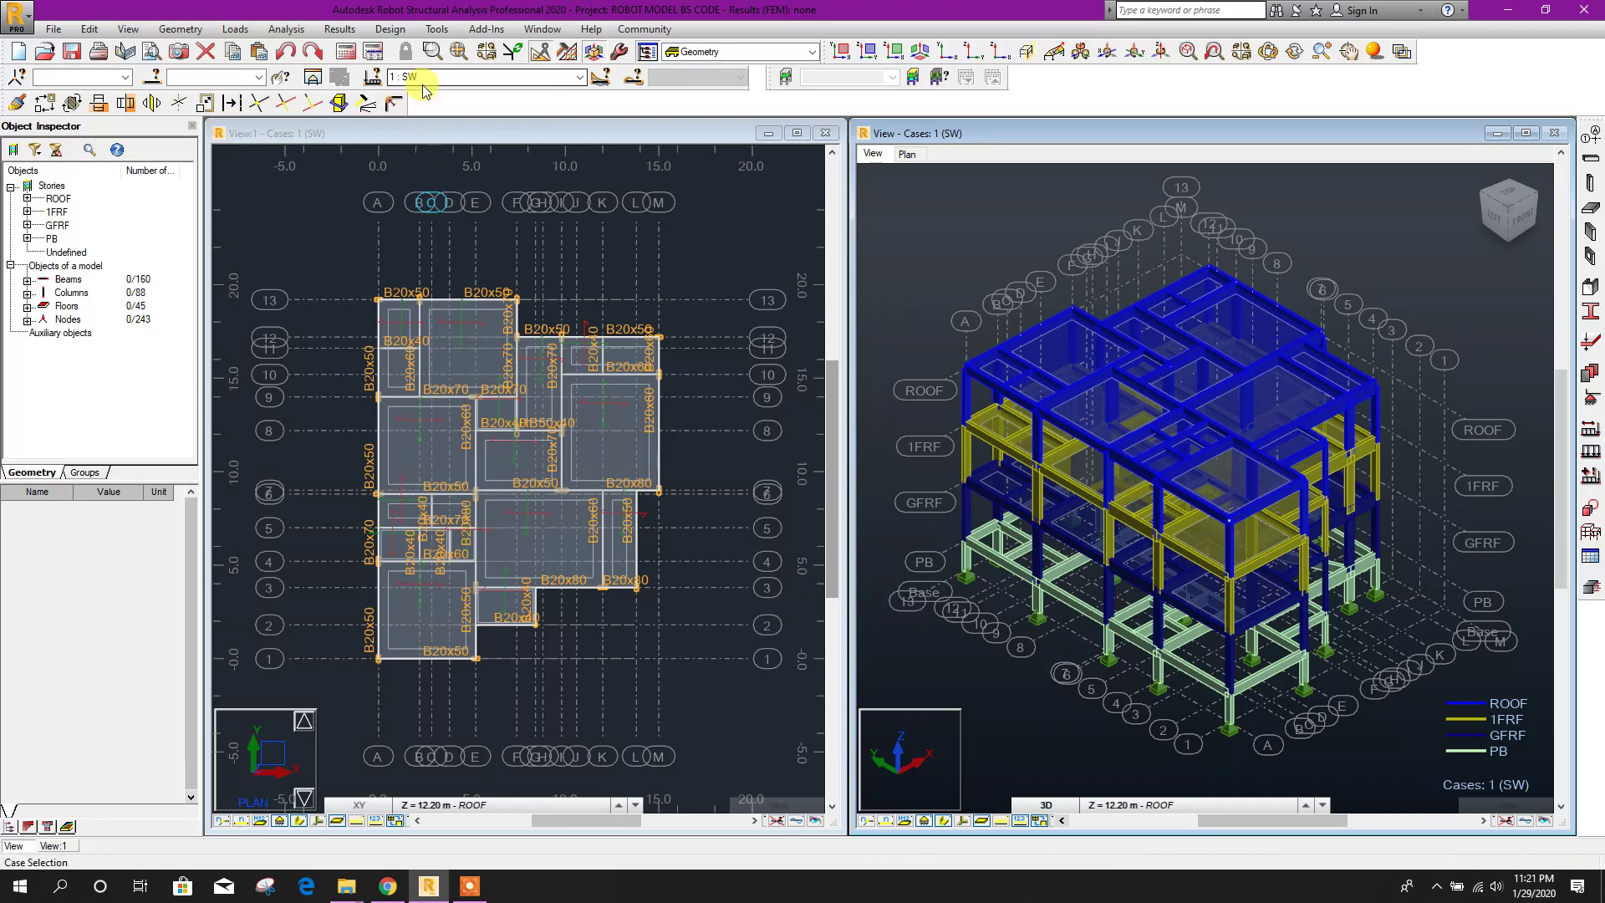
Create a manual load combination of type ULS named DC1
{"action": "left_click", "coordinate": [236, 31]}
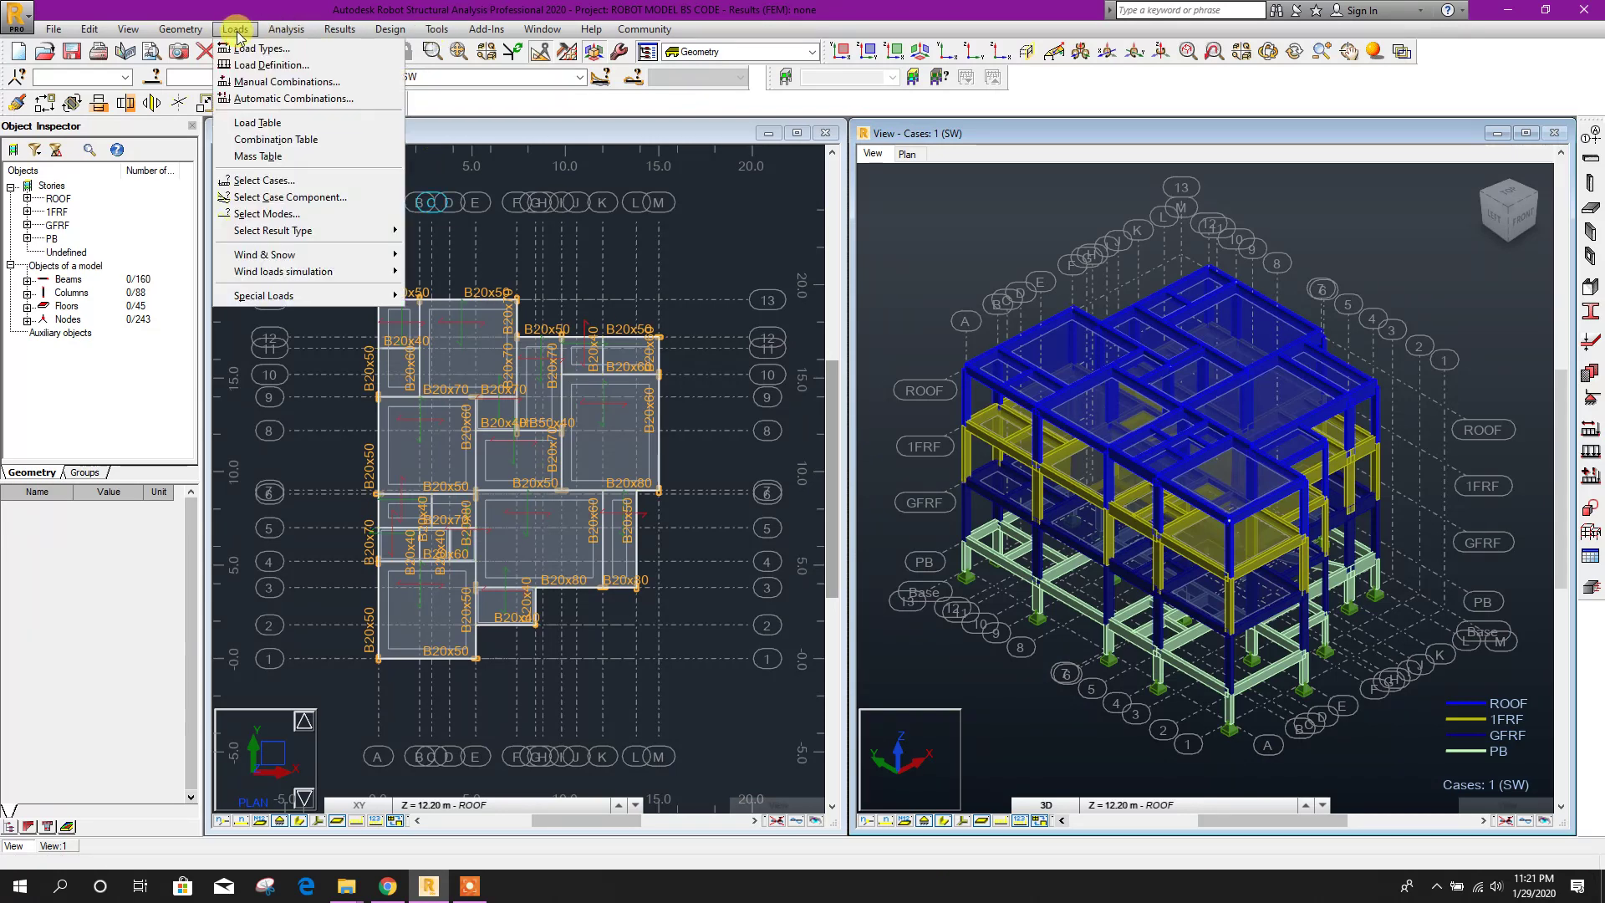
{"action": "left_click", "coordinate": [280, 82]}
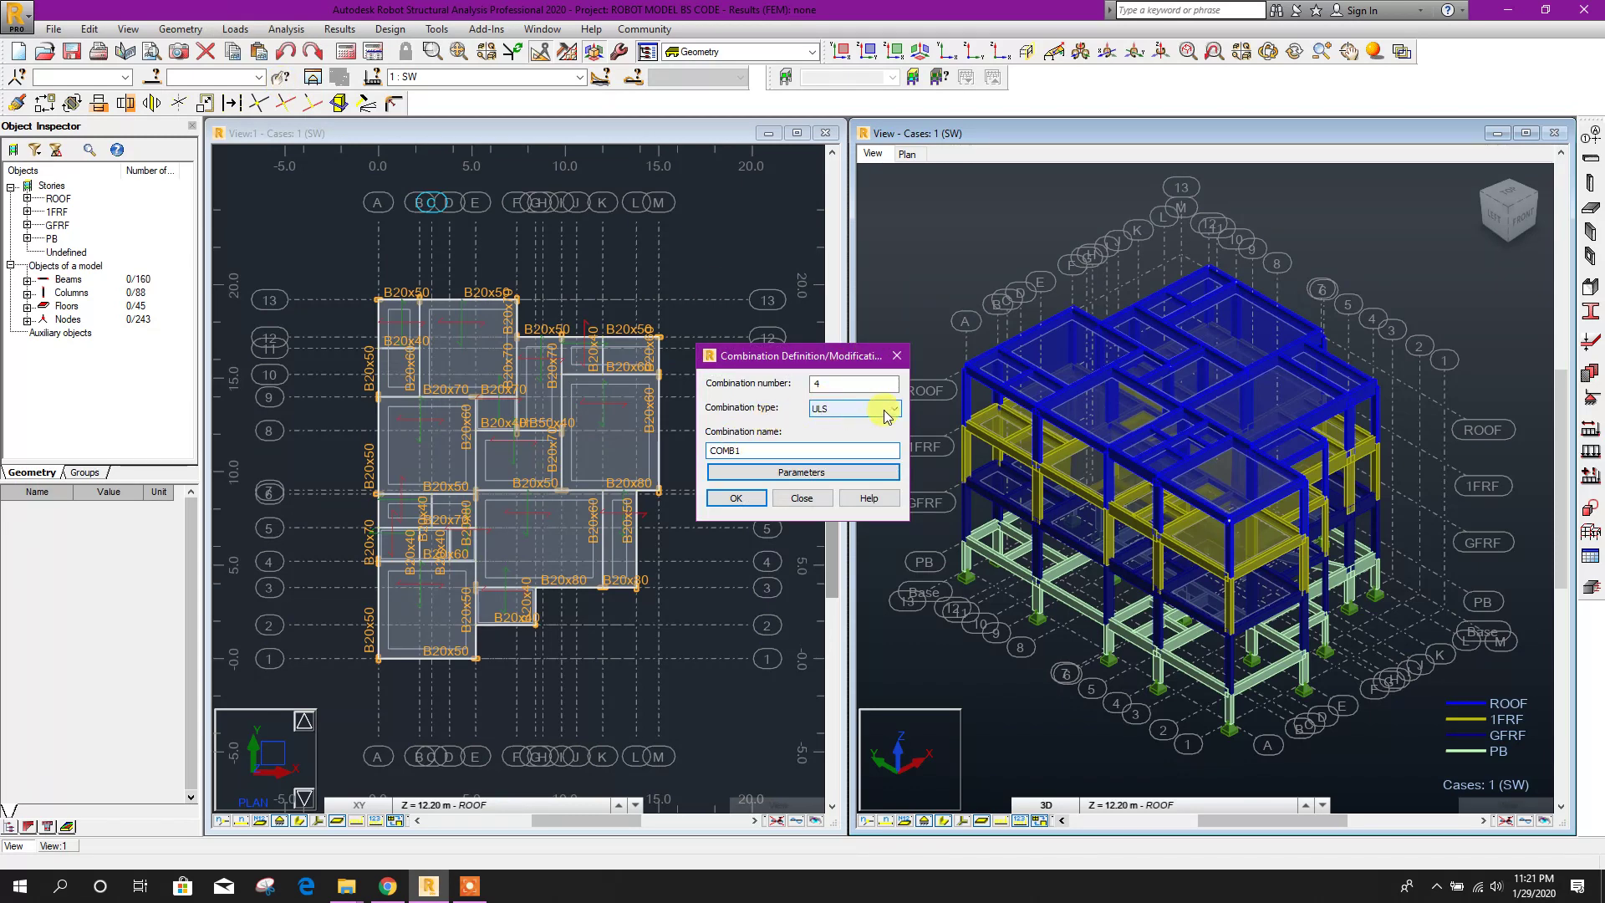
{"action": "double_click", "coordinate": [730, 450]}
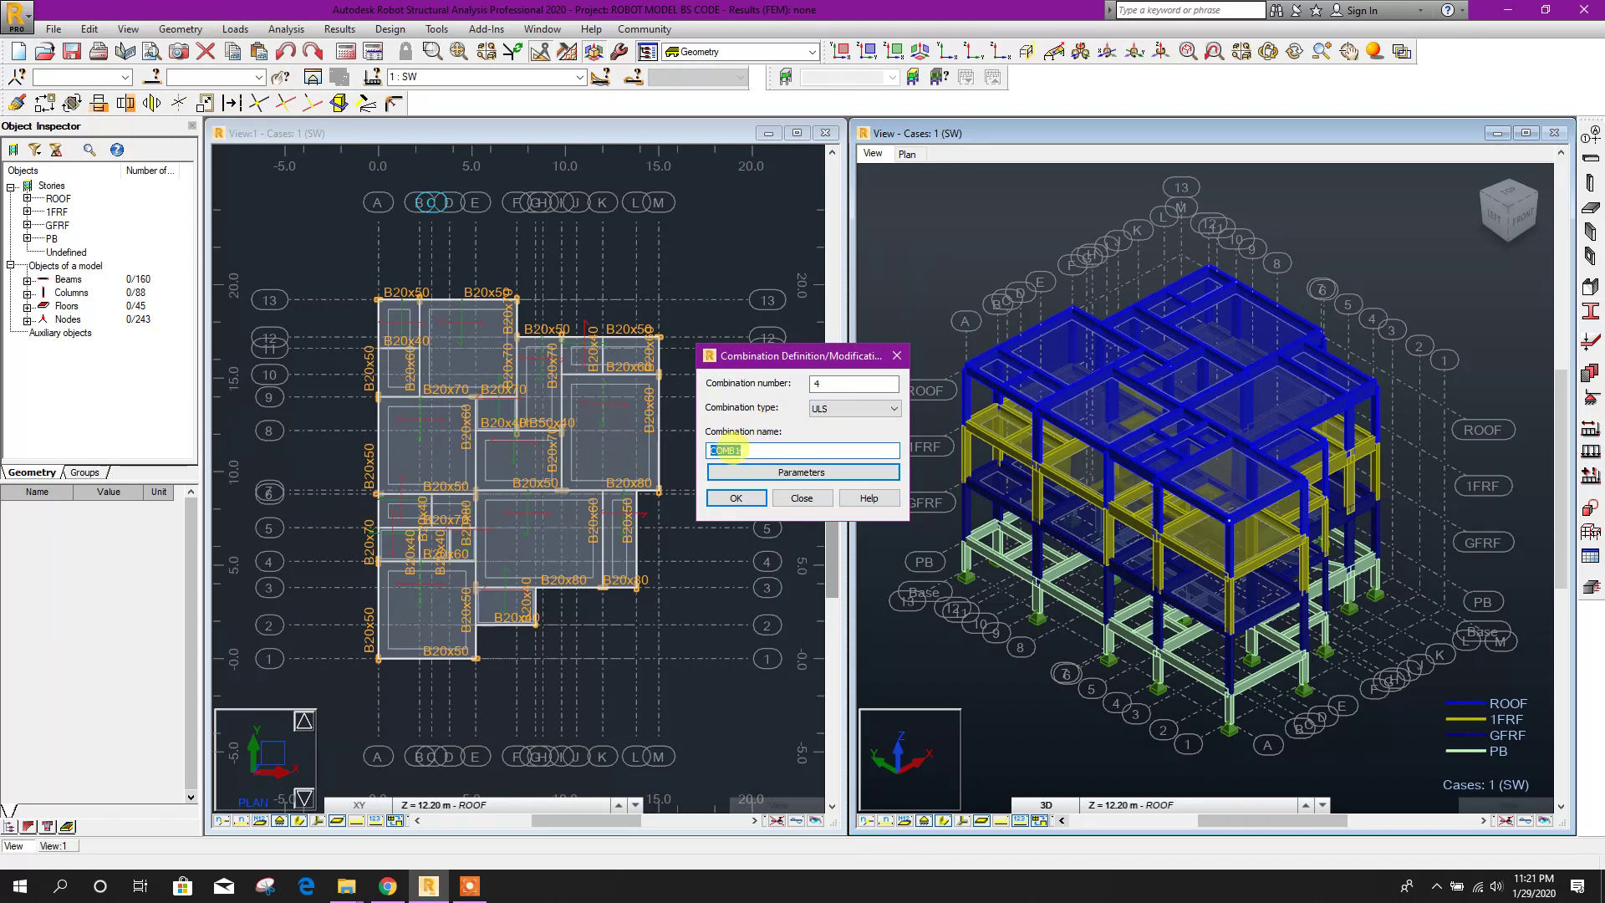
{"action": "key", "text": "BackSpace"}
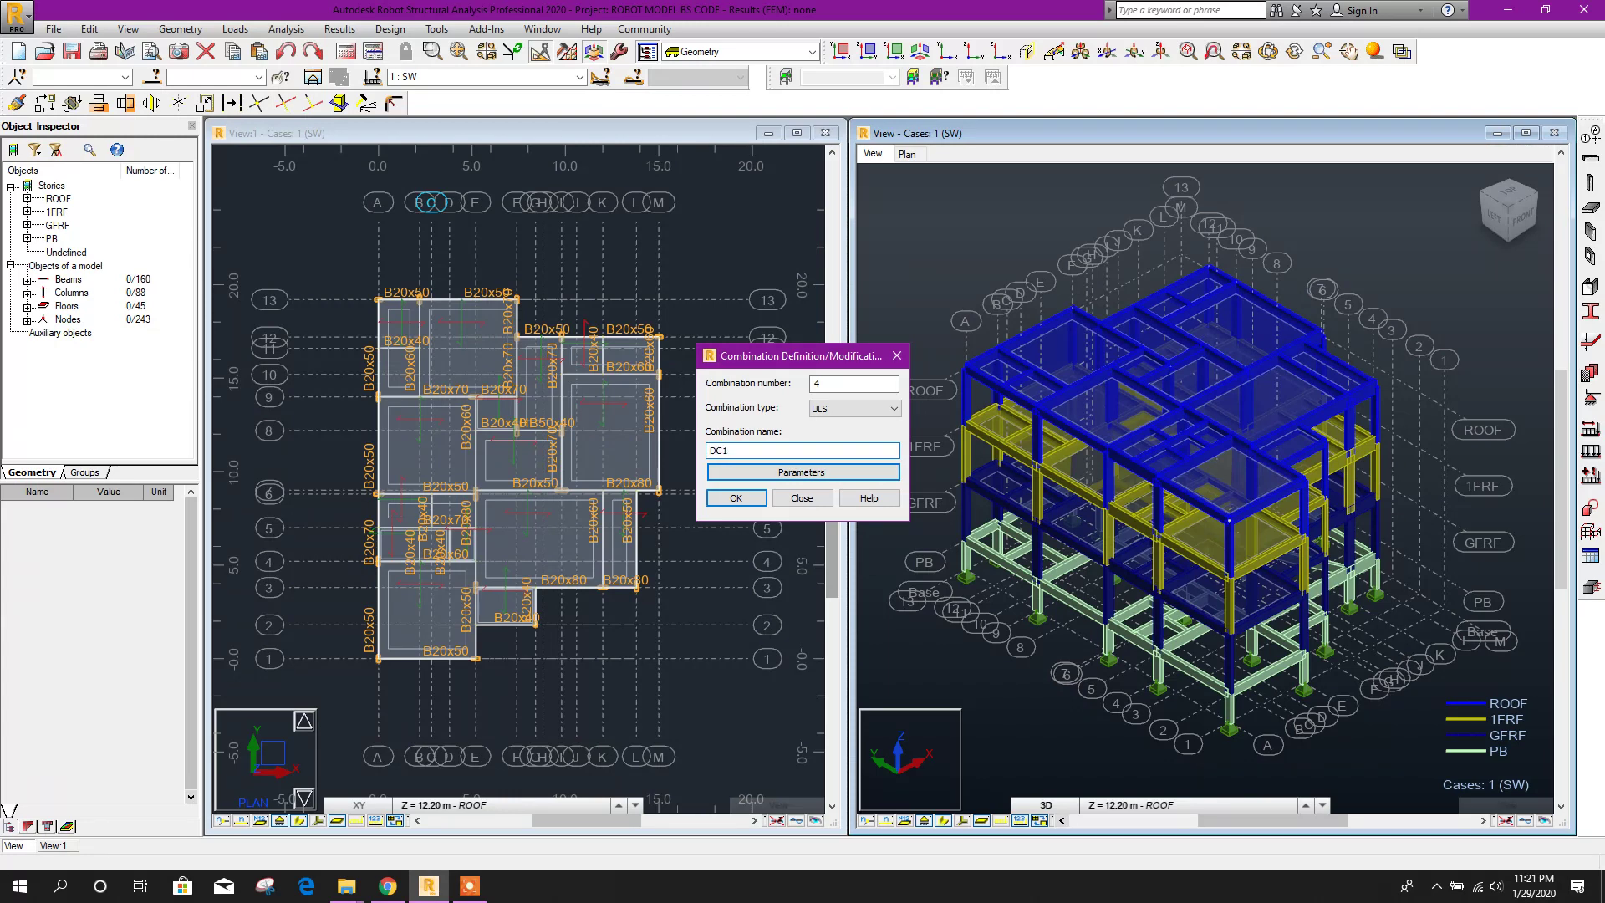
{"action": "left_click", "coordinate": [736, 497]}
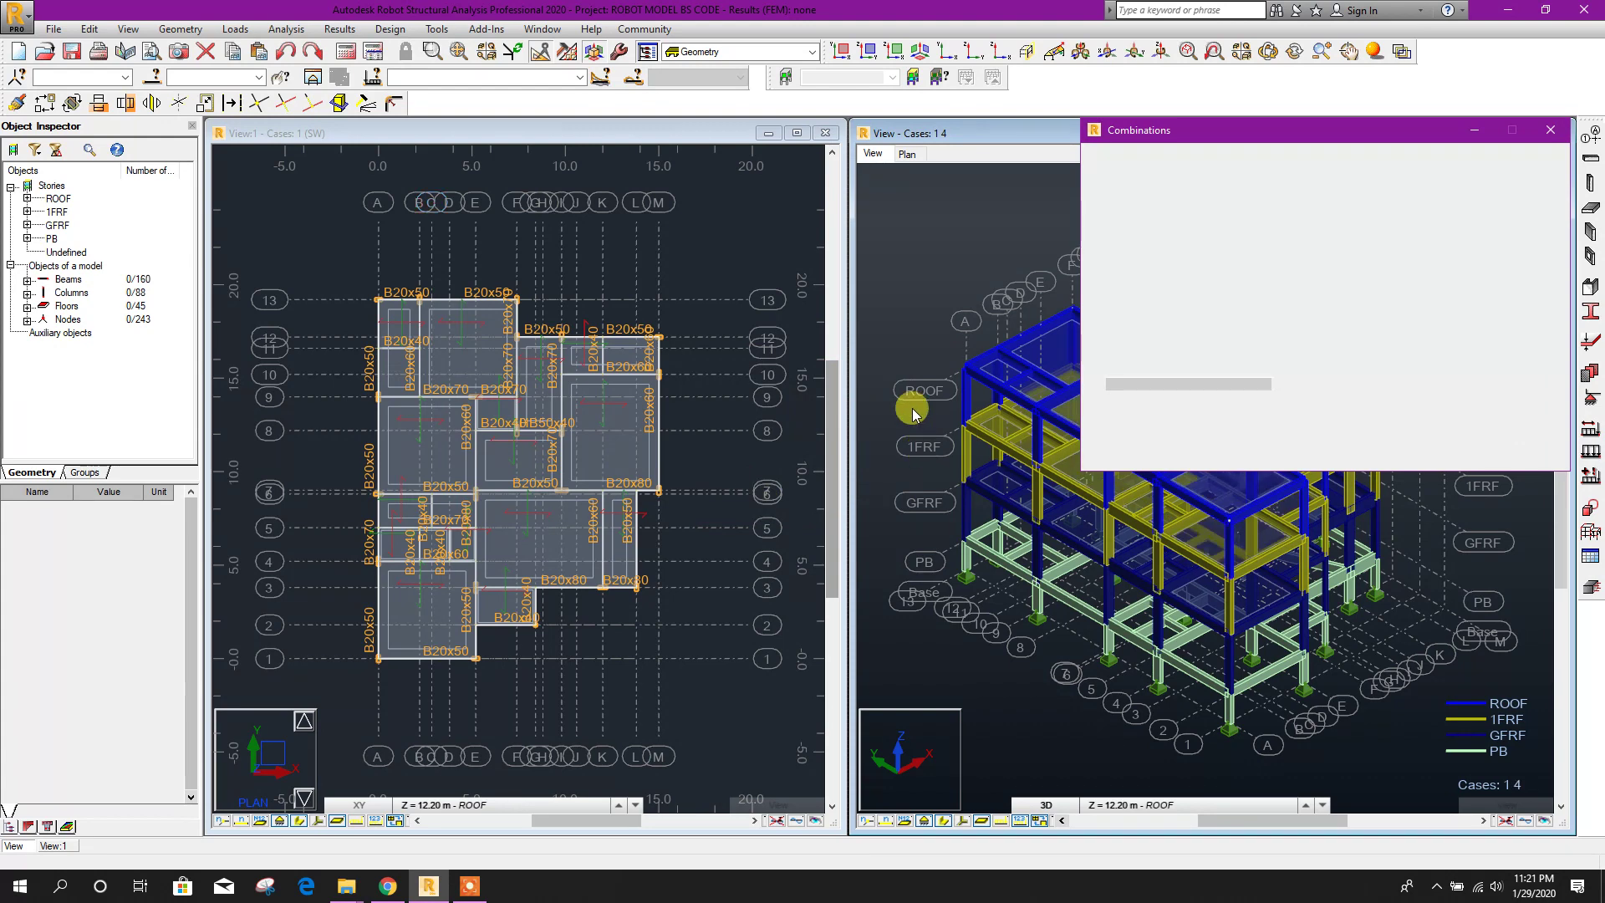
{"action": "left_click_drag", "start_coordinate": [1210, 126], "coordinate": [832, 132]}
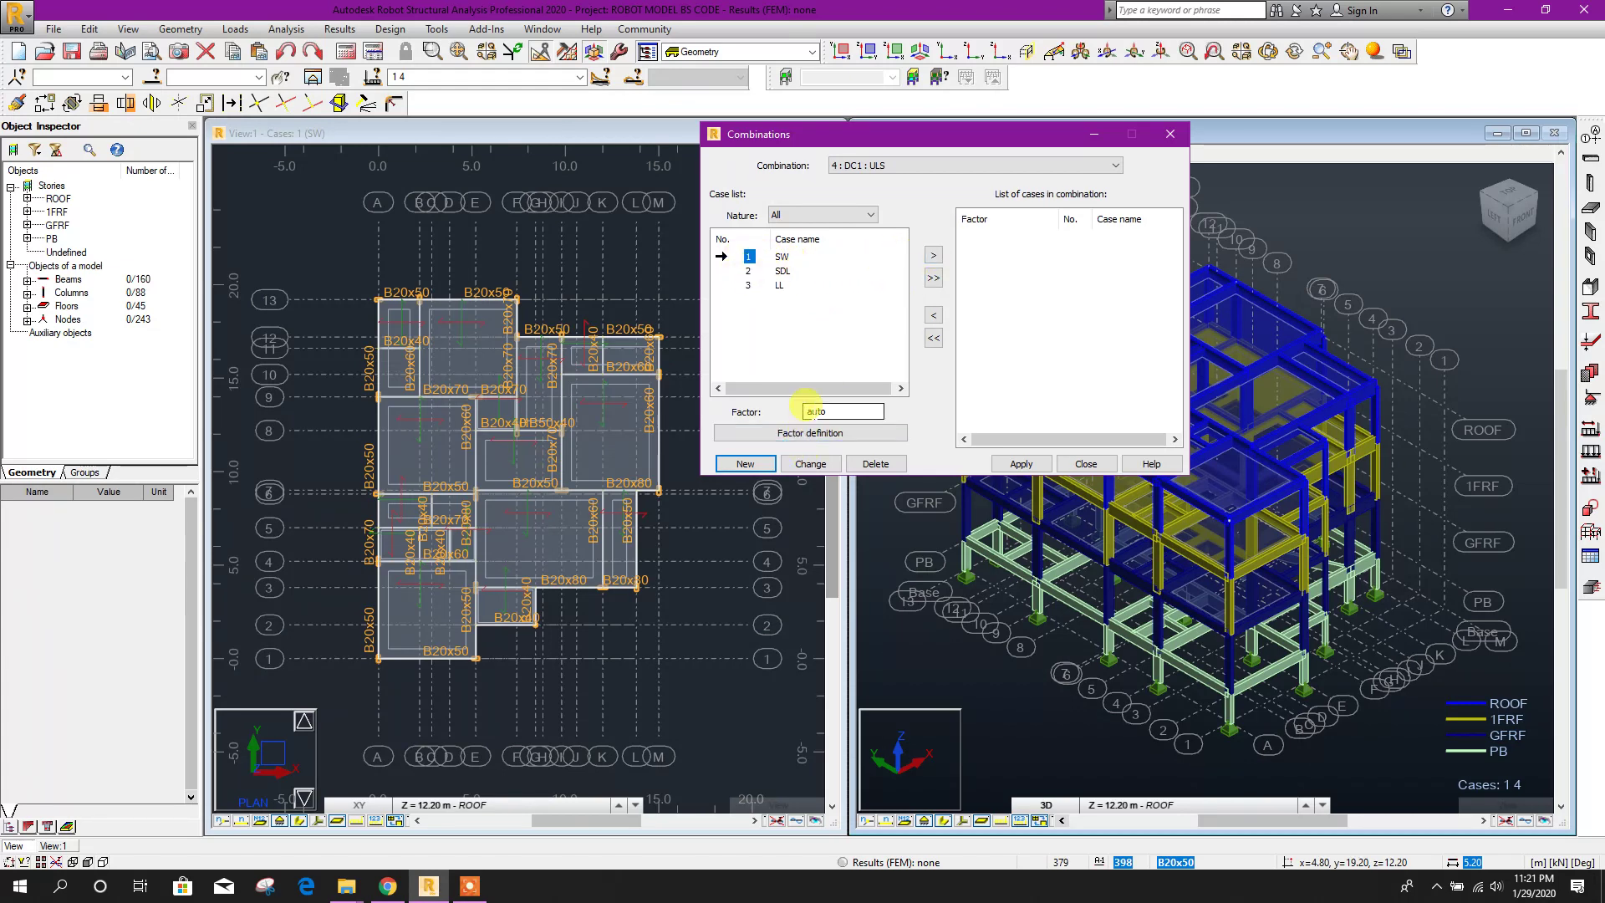
{"action": "left_click", "coordinate": [940, 261]}
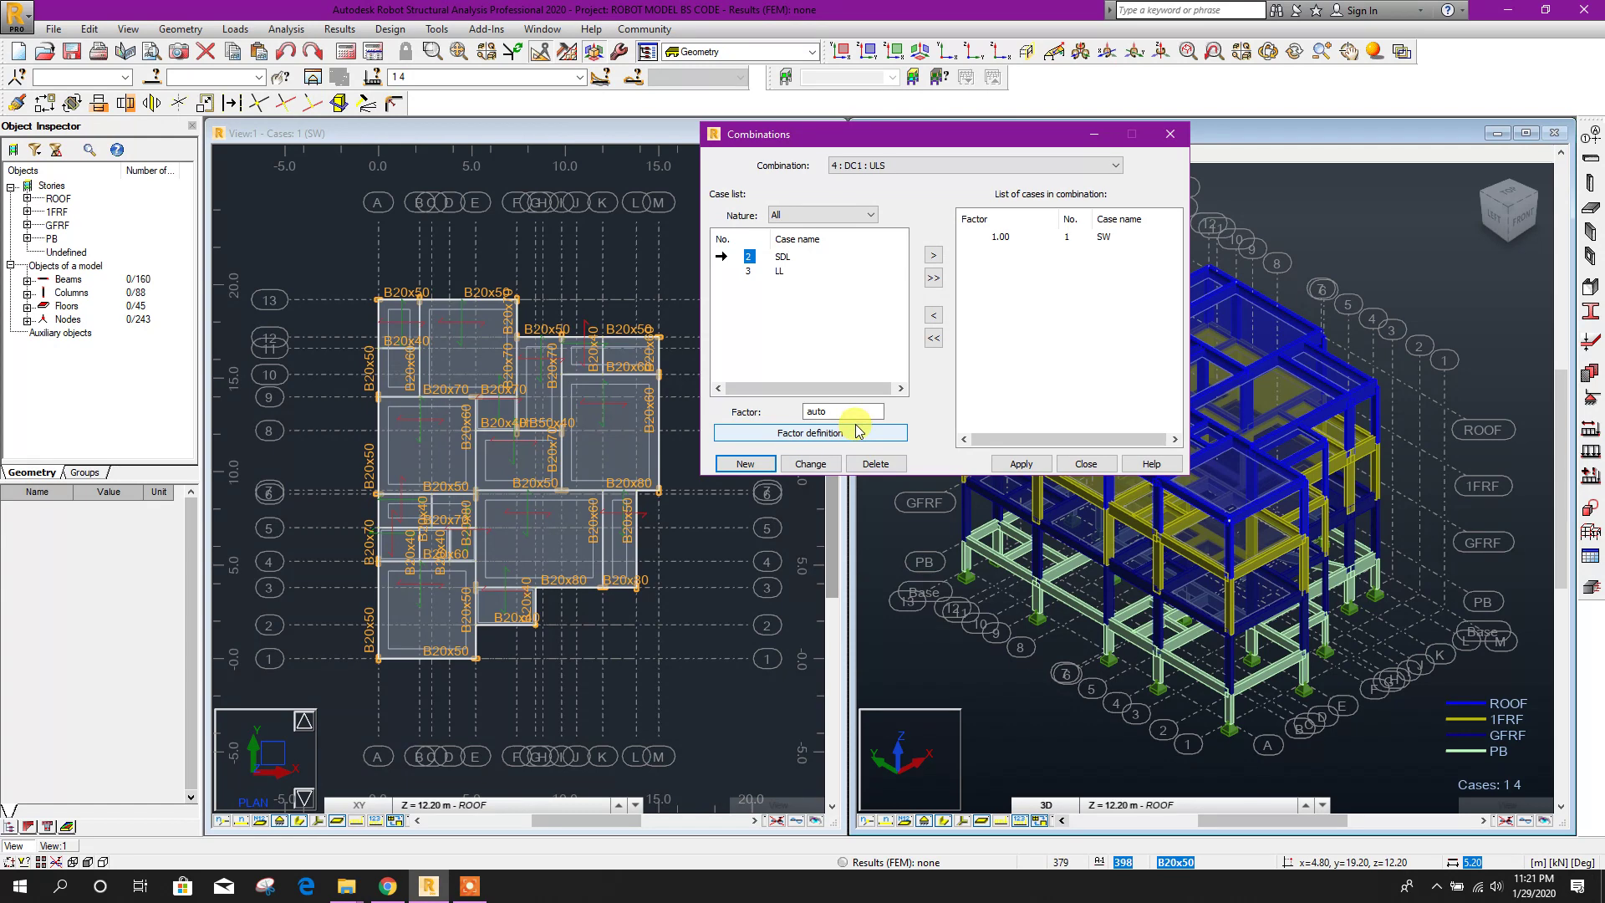
{"action": "left_click", "coordinate": [858, 430]}
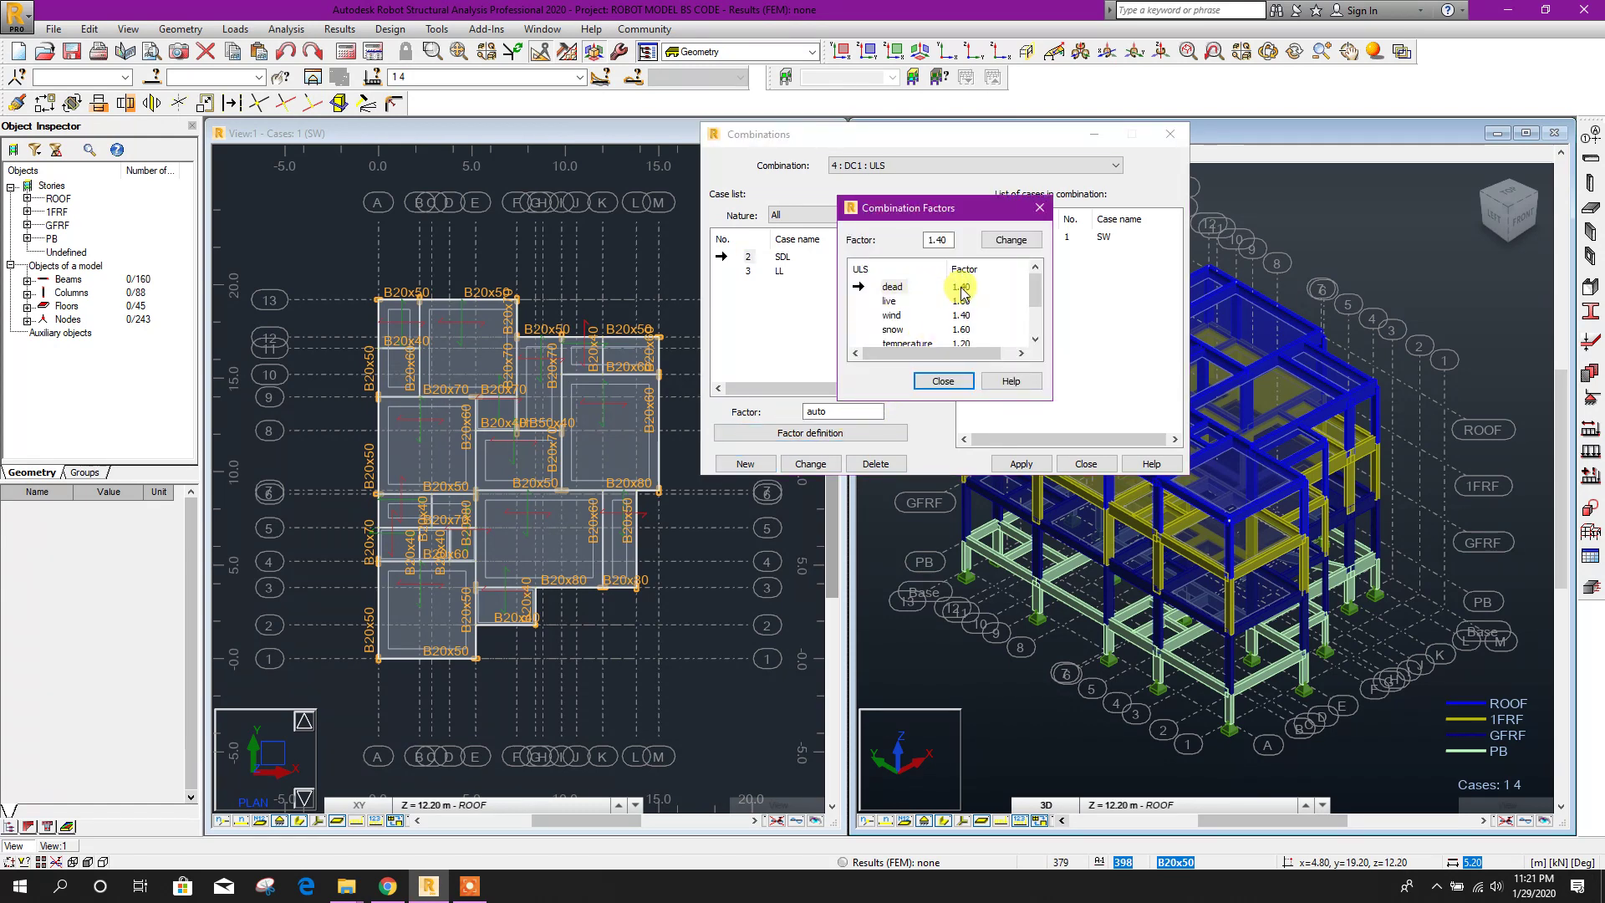
{"action": "left_click", "coordinate": [956, 382]}
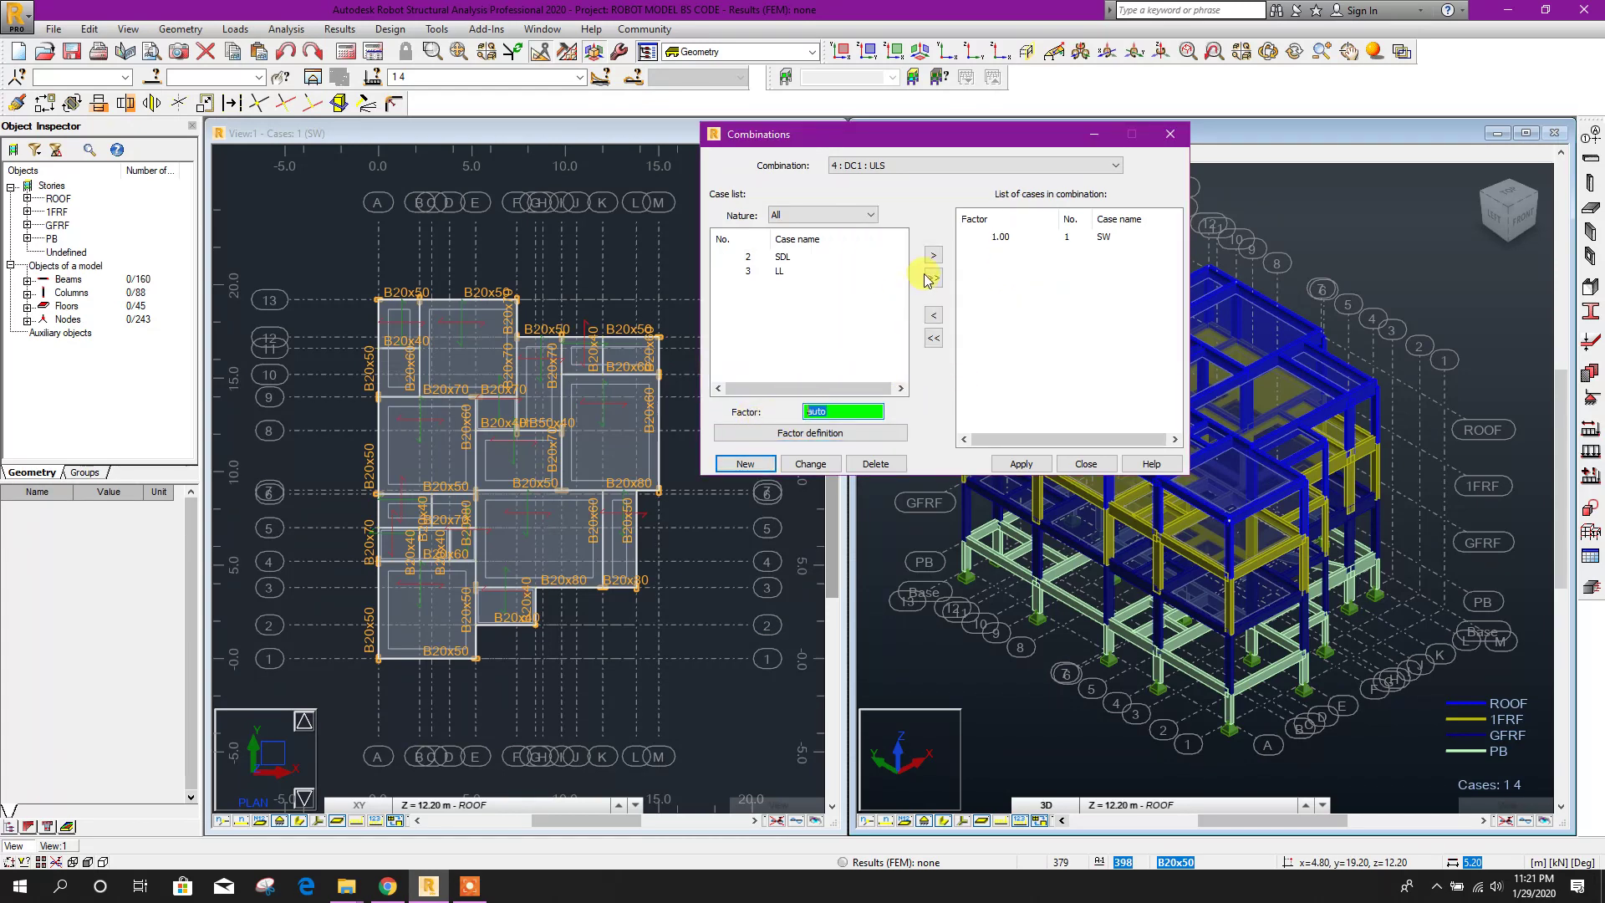
{"action": "left_click", "coordinate": [1000, 238]}
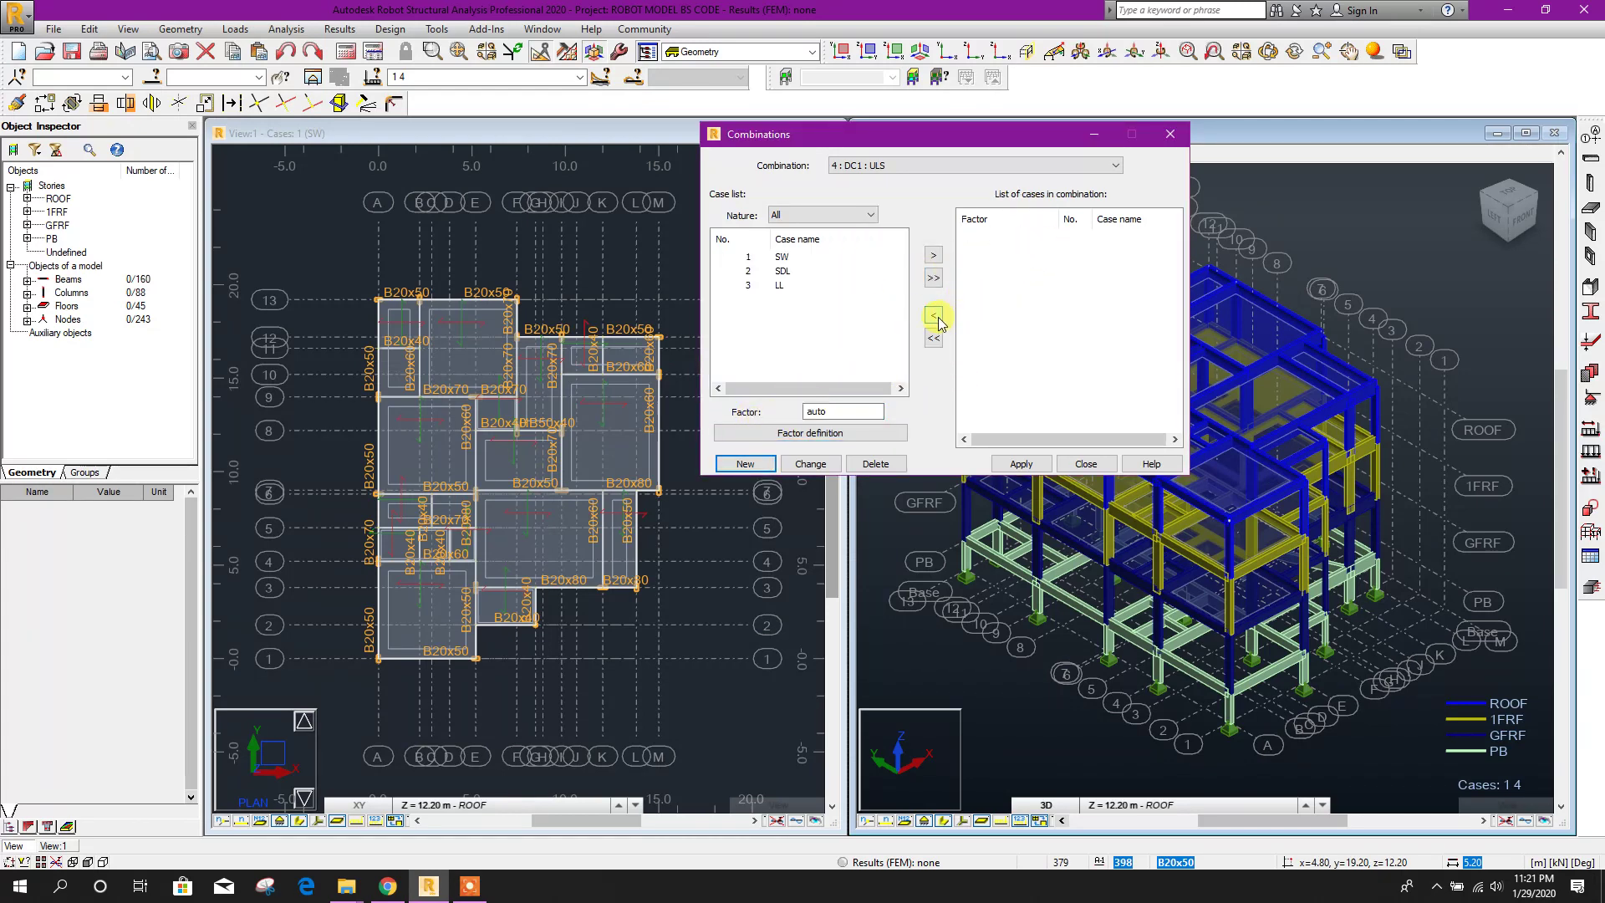
Add load cases SW and SDL to combination DC1 with a factor of 1.4 each and apply it
{"action": "left_click", "coordinate": [746, 256]}
{"action": "left_click", "coordinate": [838, 410]}
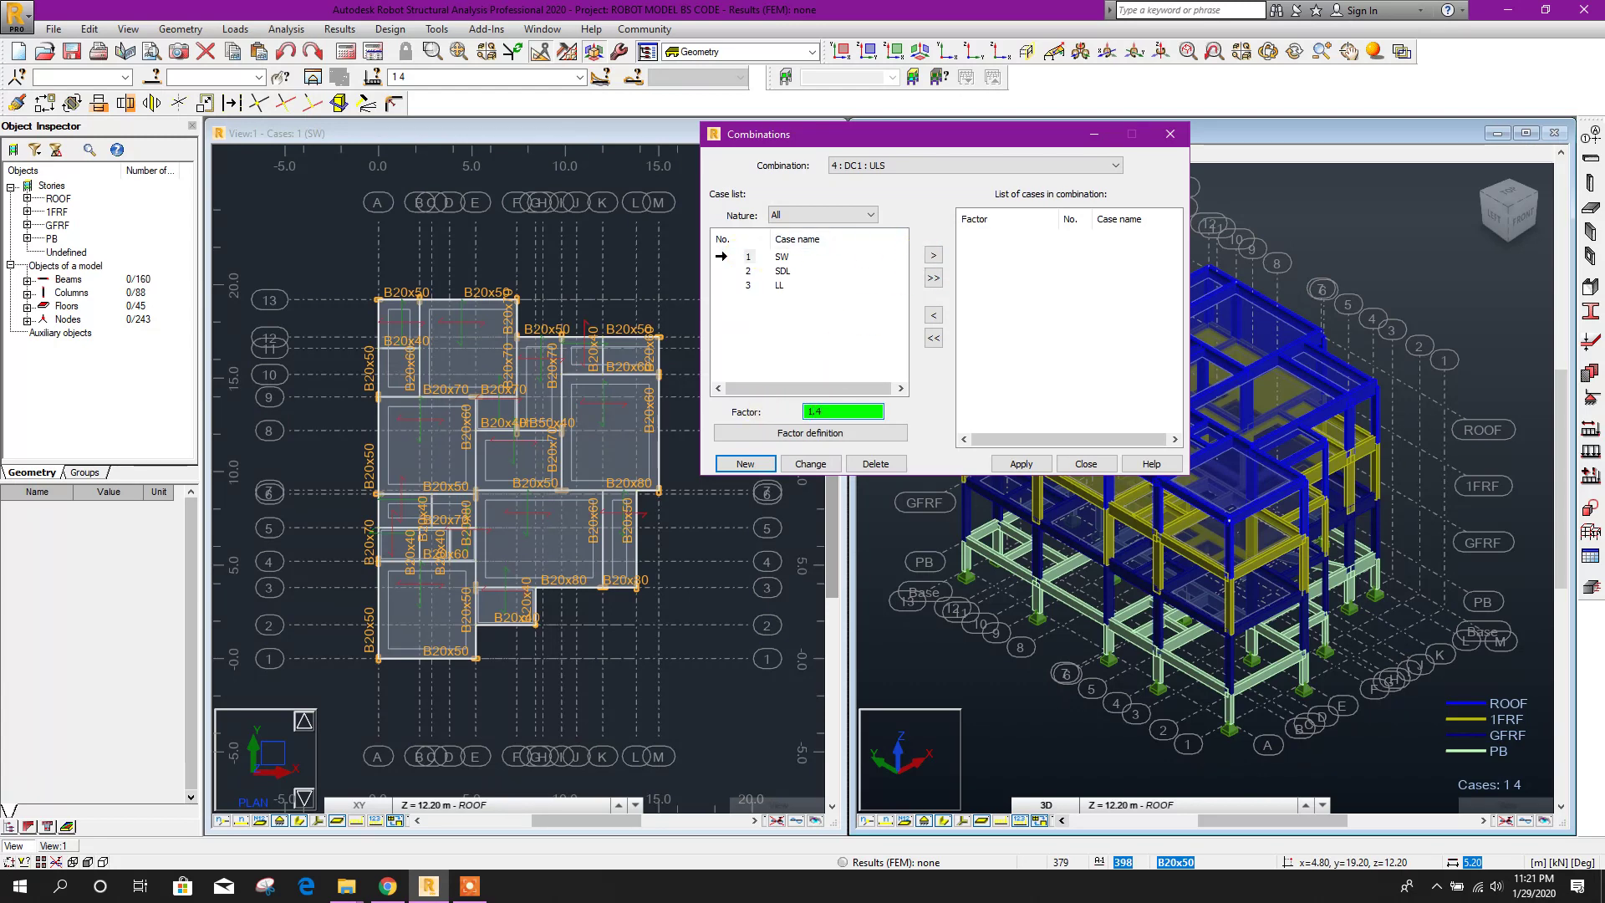
{"action": "left_click", "coordinate": [934, 255]}
{"action": "left_click", "coordinate": [748, 256]}
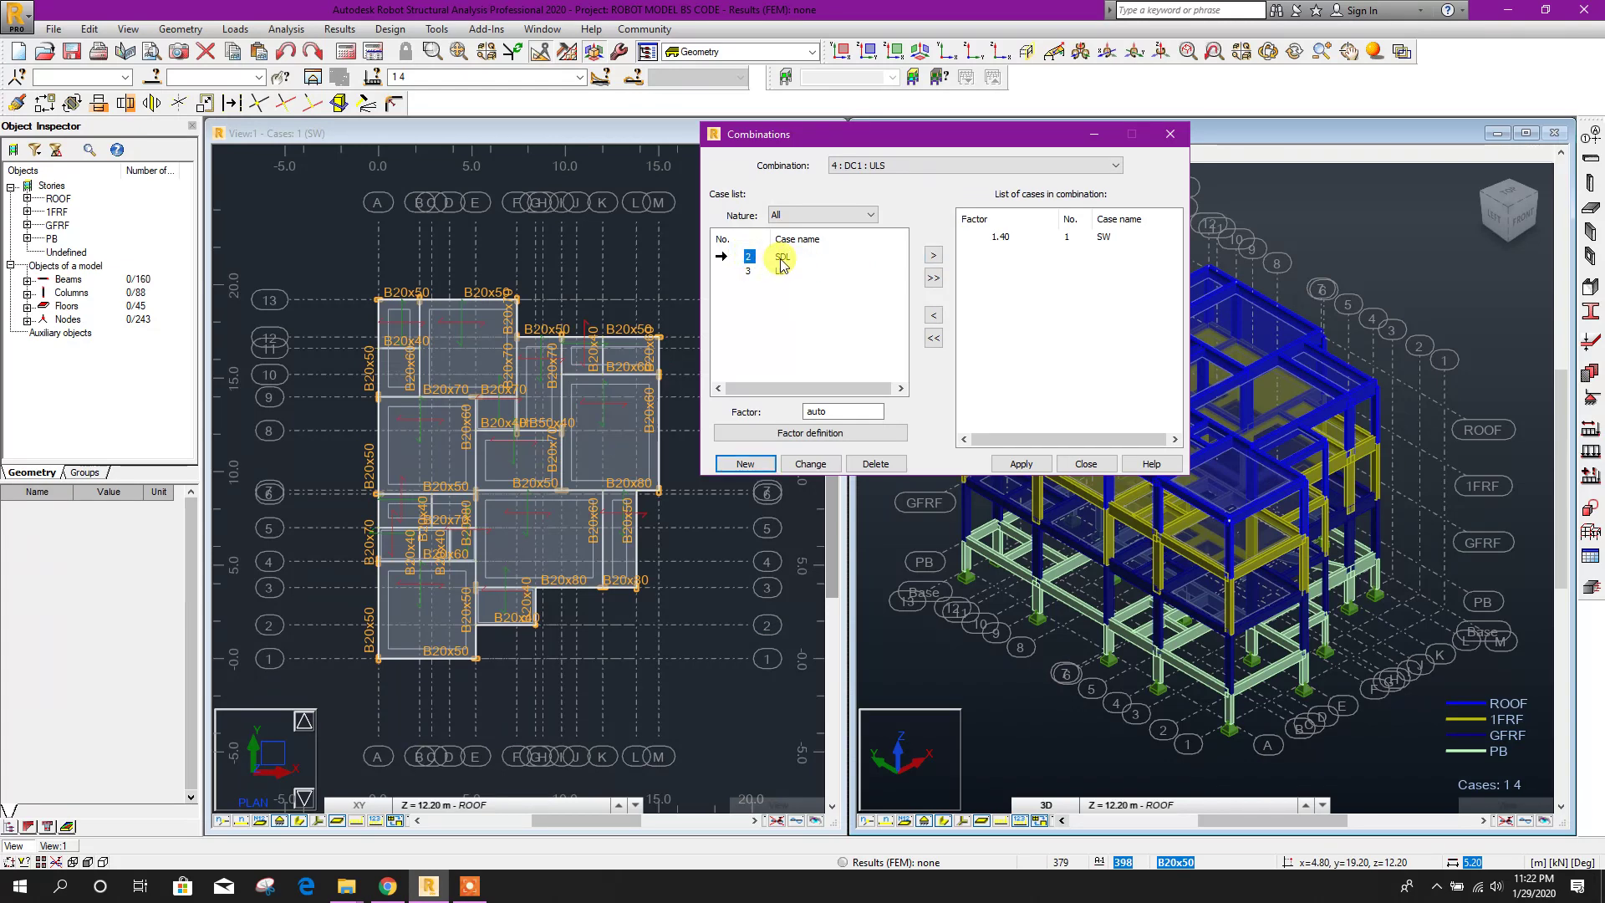
{"action": "left_click", "coordinate": [836, 409]}
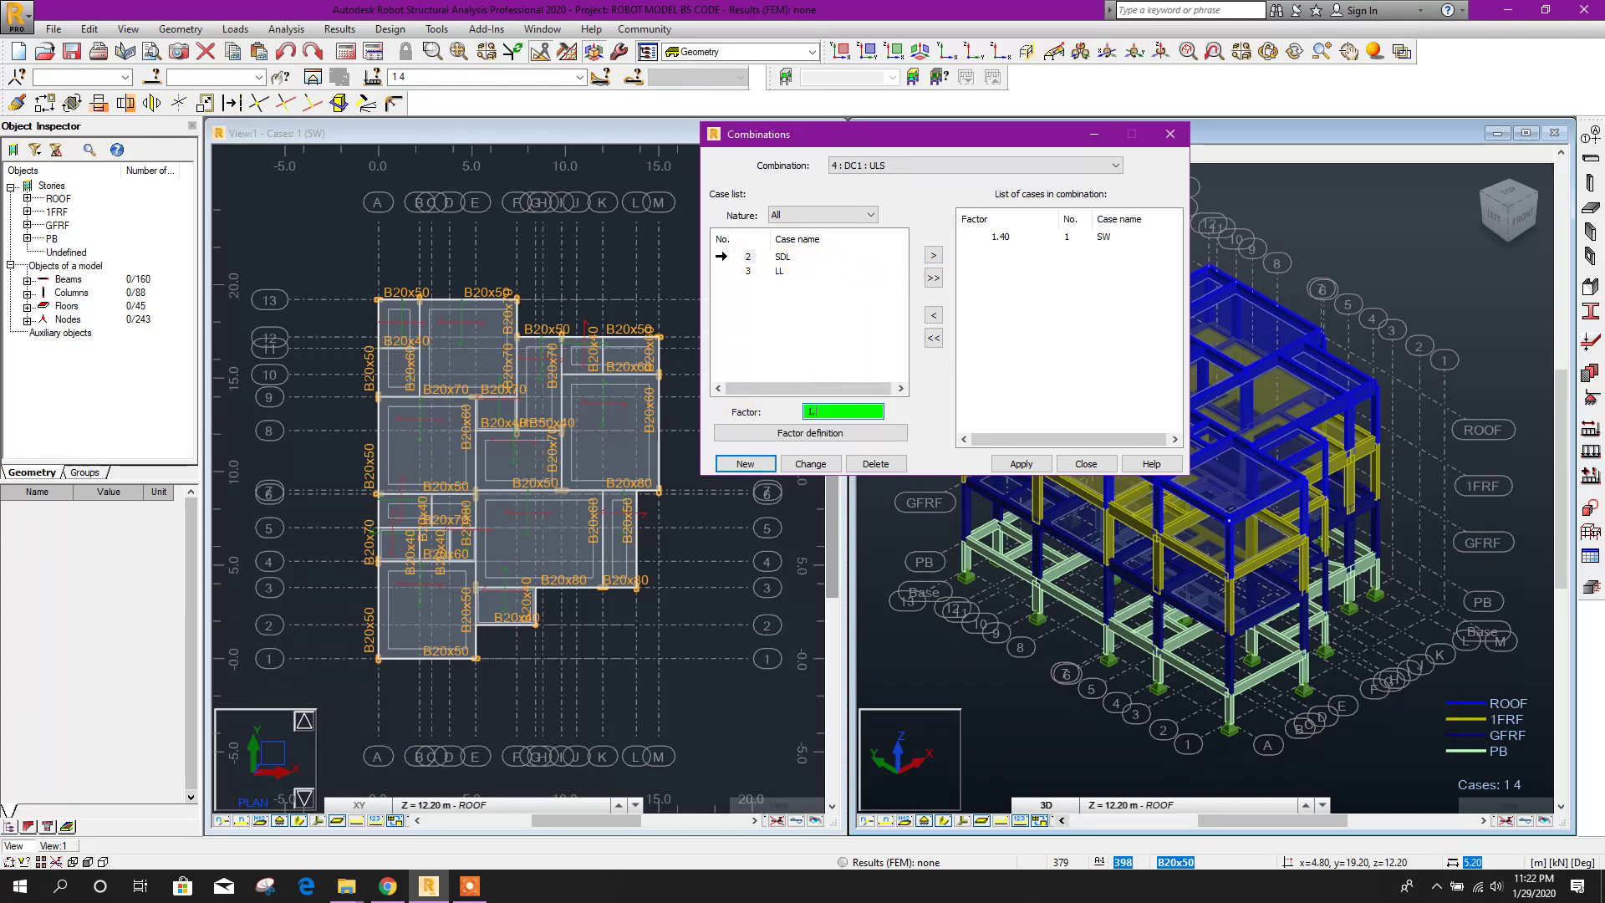
{"action": "left_click", "coordinate": [934, 255]}
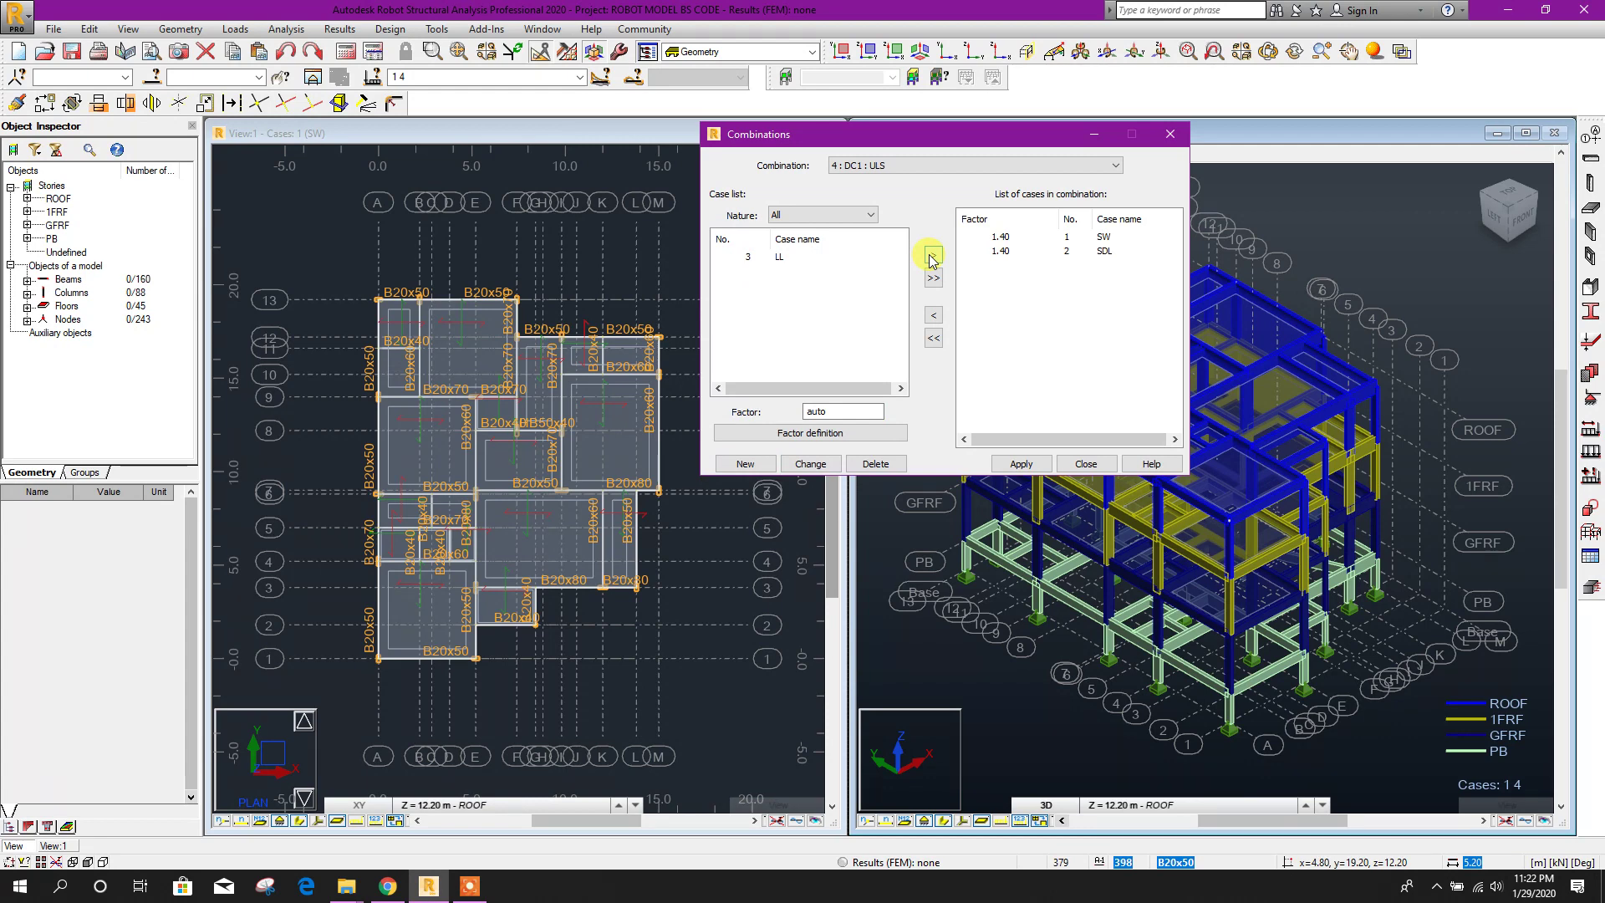
{"action": "left_click", "coordinate": [1021, 464]}
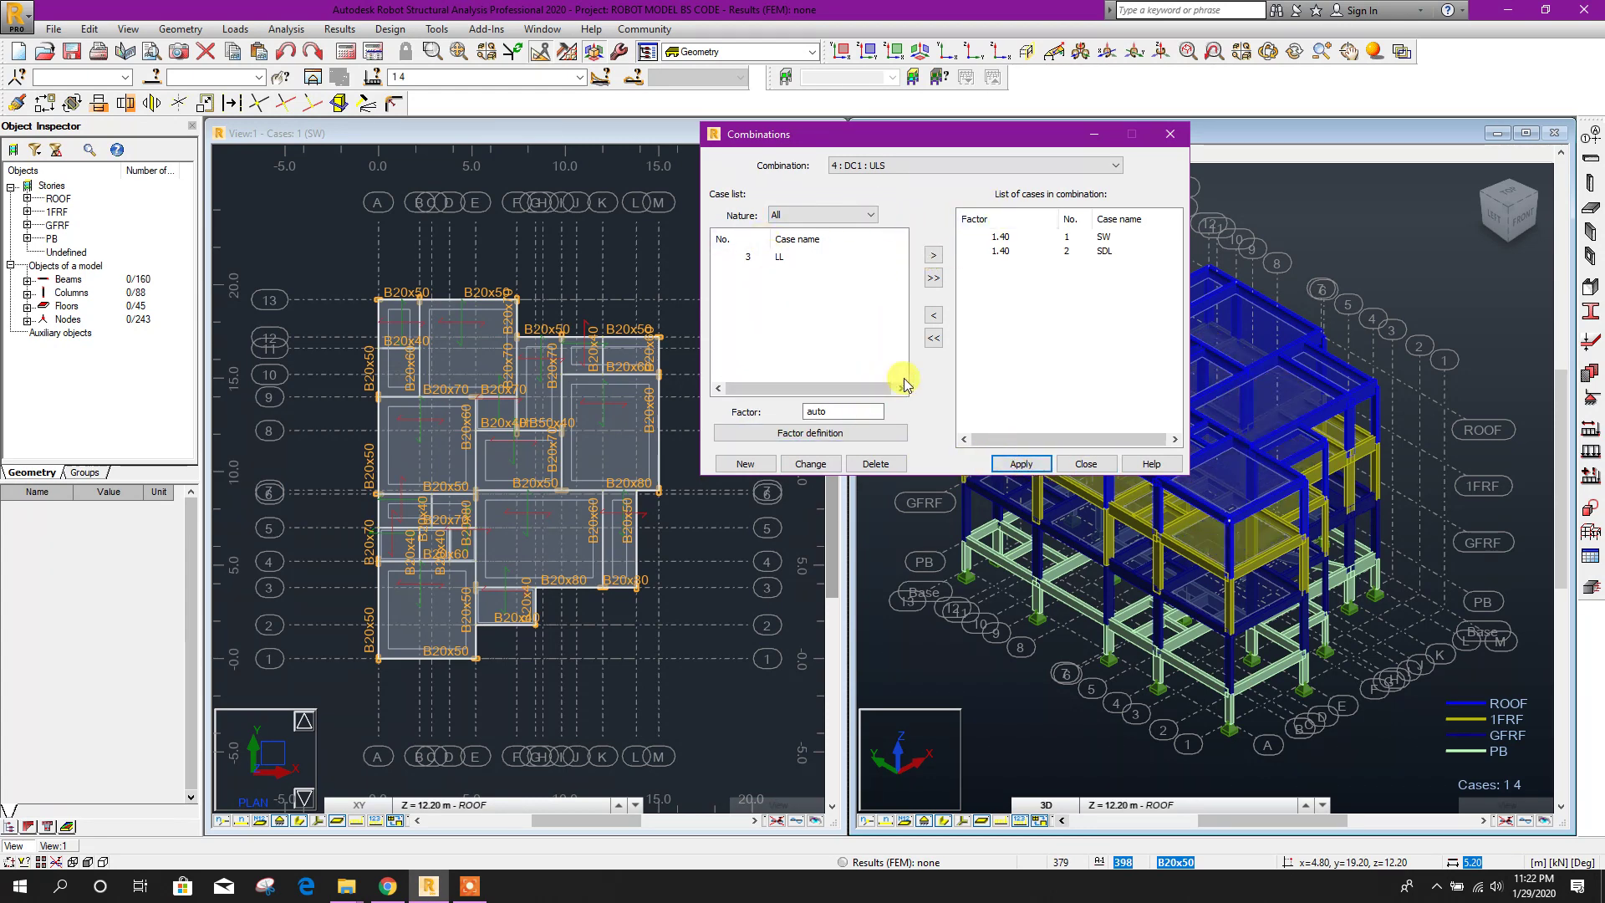
Create another ULS load combination with number 5 and name it DC5
{"action": "left_click", "coordinate": [752, 465]}
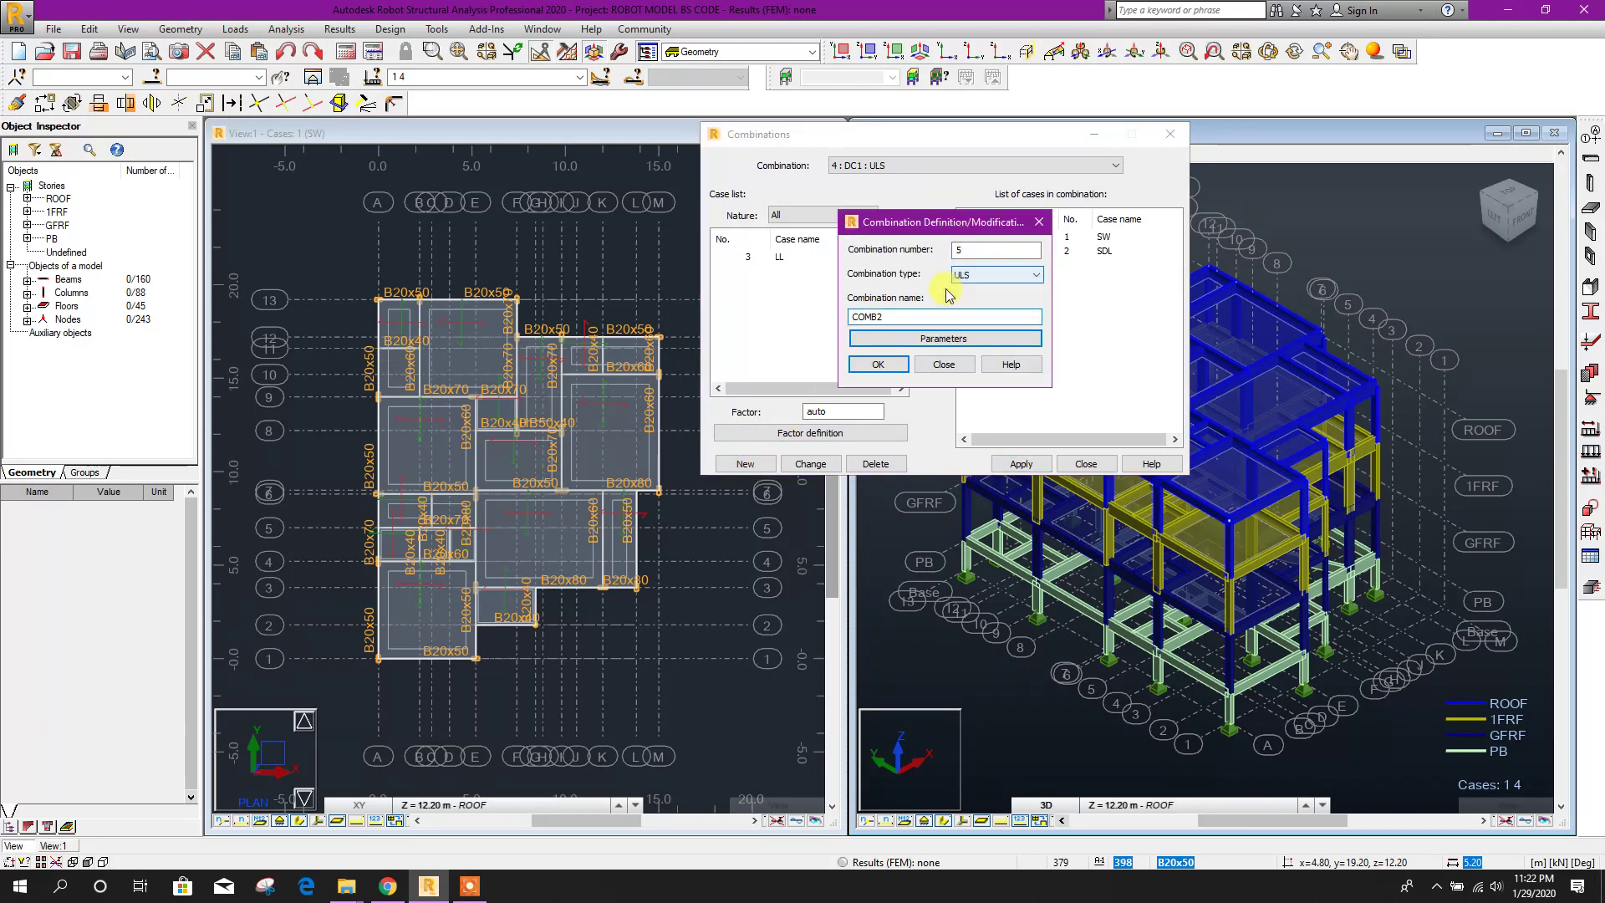
{"action": "double_click", "coordinate": [876, 316]}
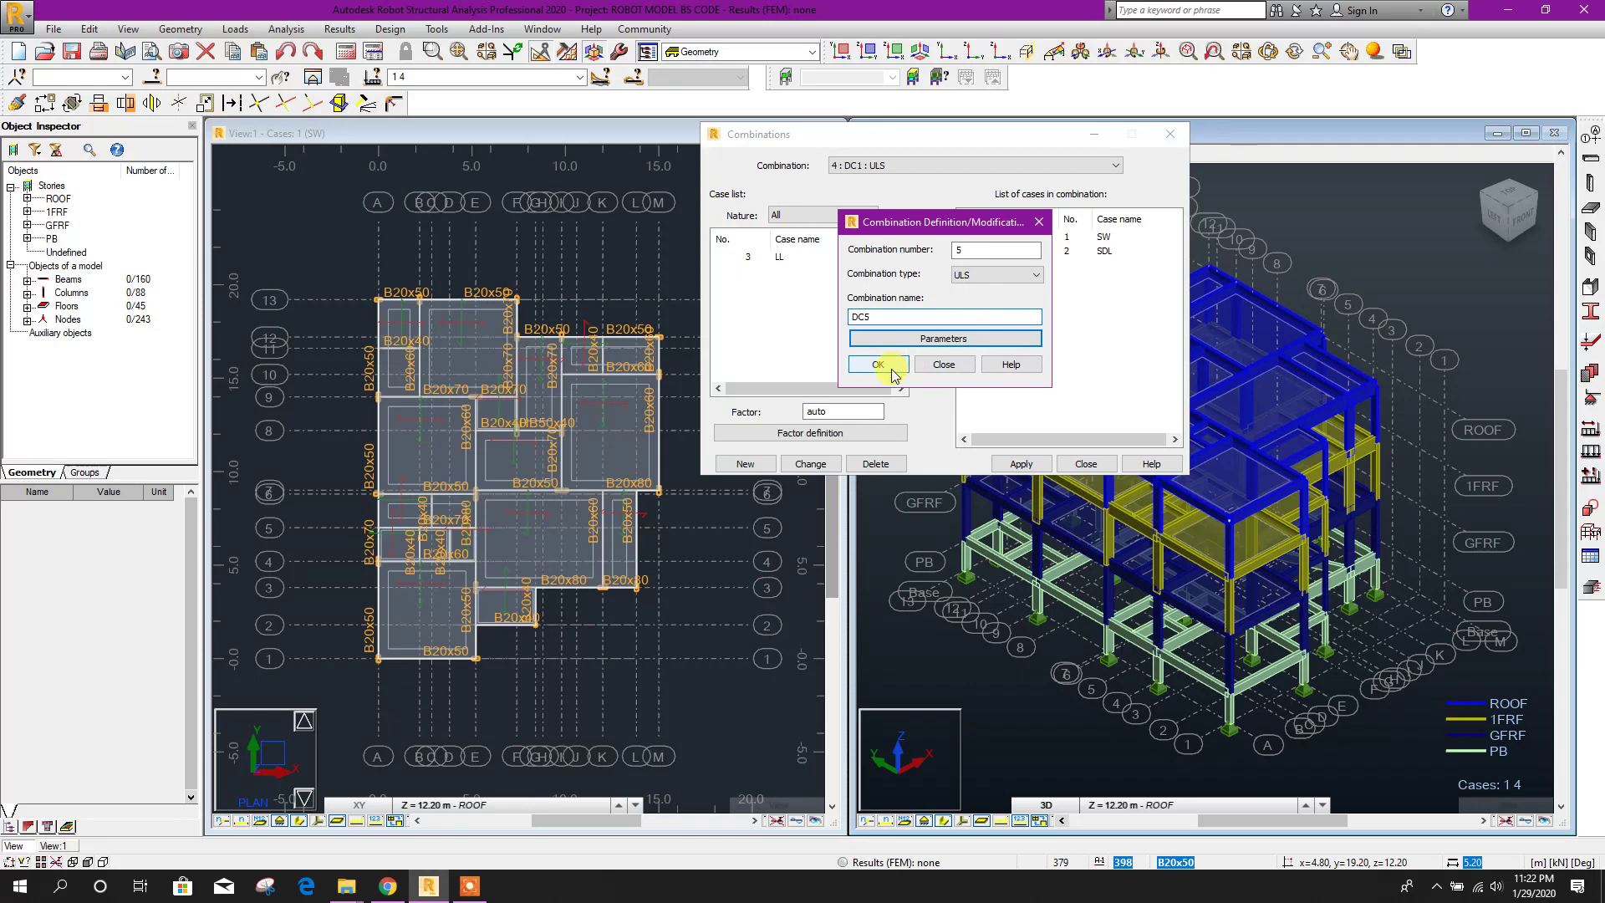
{"action": "left_click", "coordinate": [878, 365]}
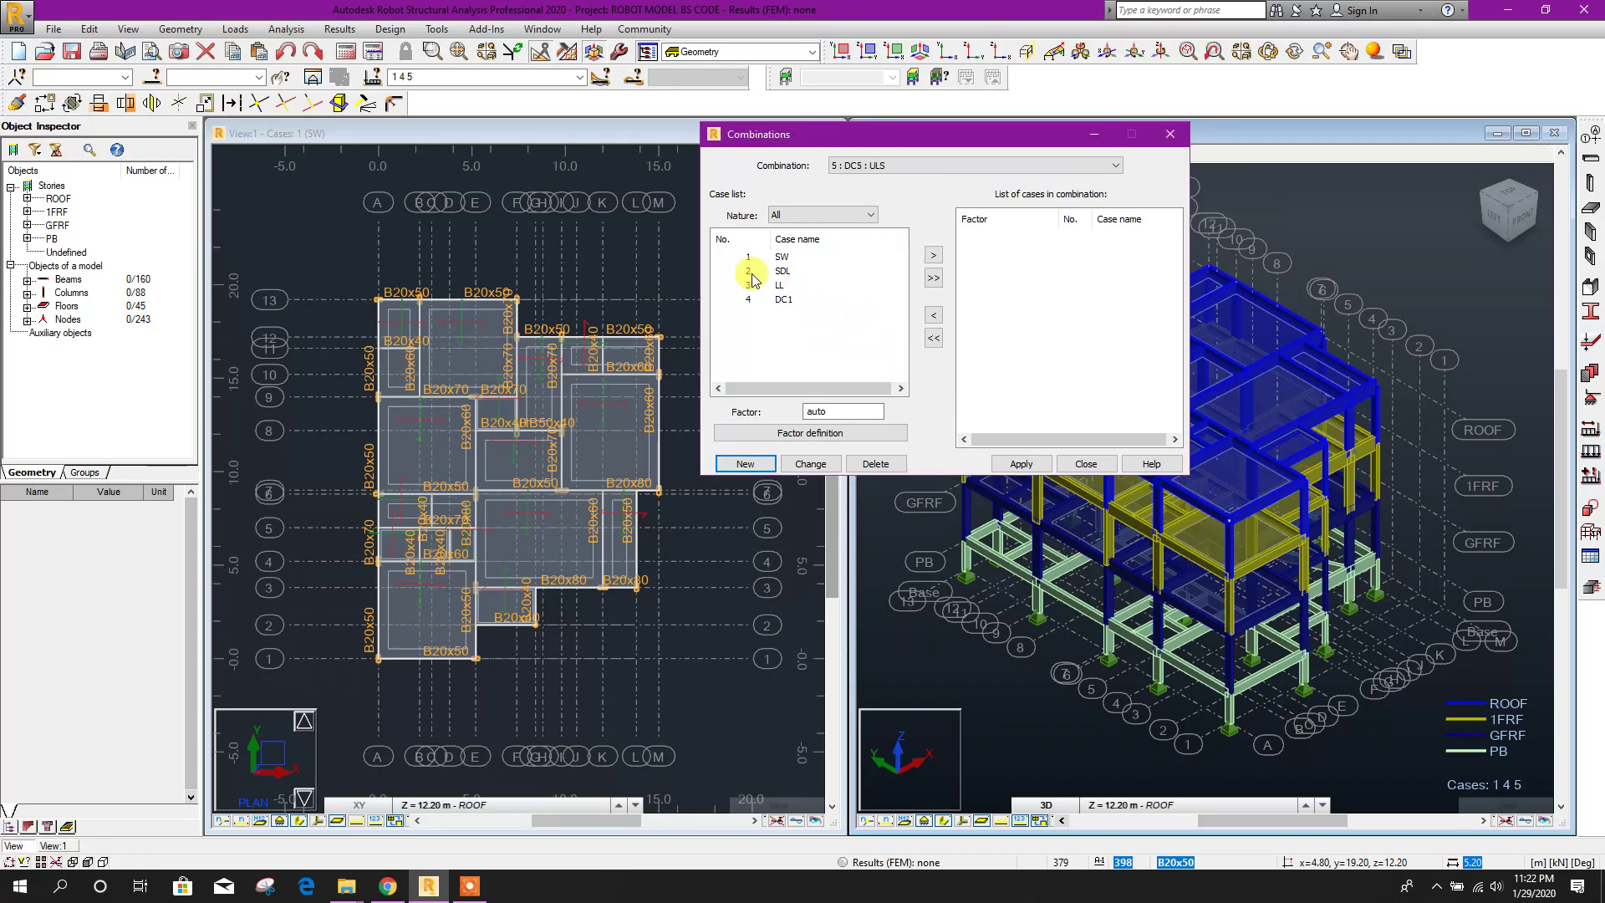
Rename load combination number 5 as DC2
{"action": "left_click", "coordinate": [824, 462]}
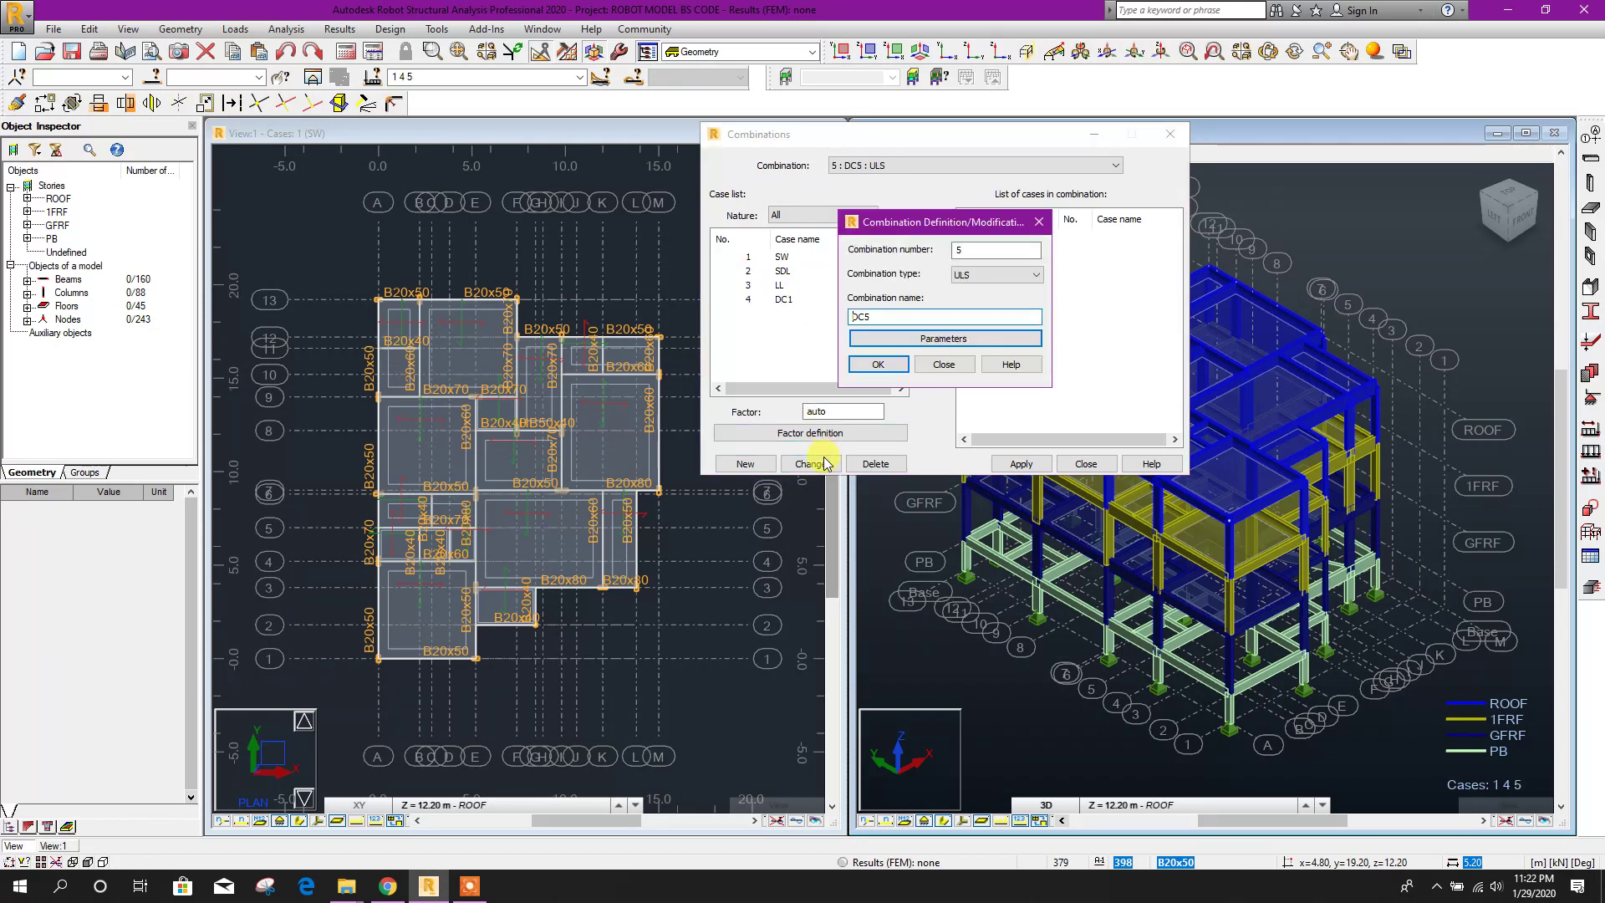
{"action": "left_click", "coordinate": [868, 317]}
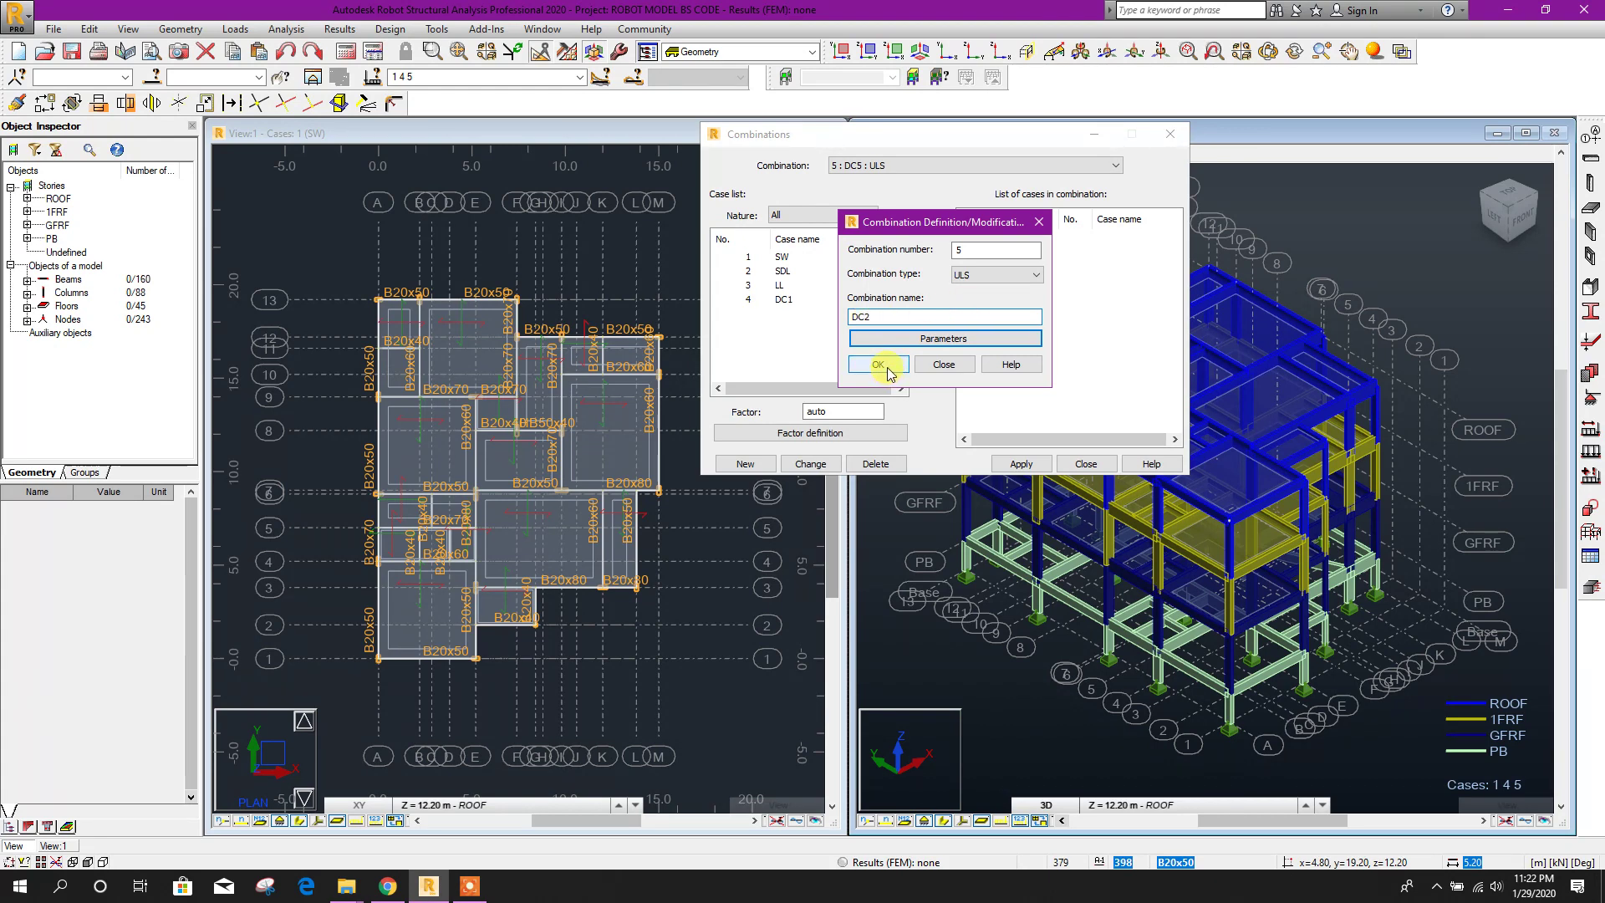
{"action": "left_click", "coordinate": [879, 365]}
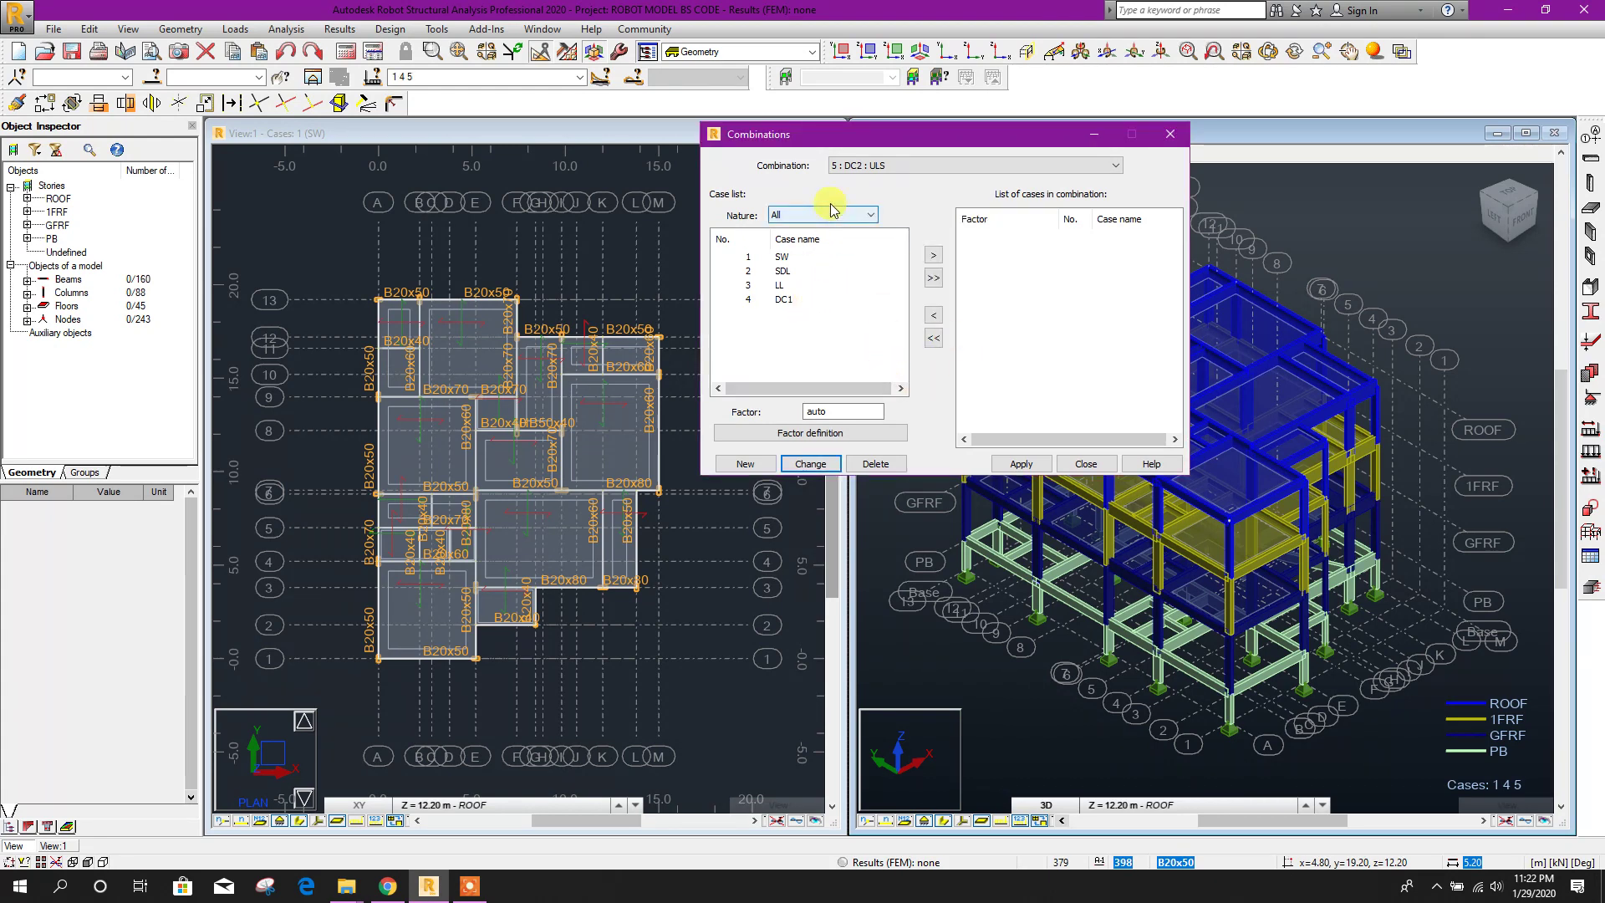
Add load cases SW and SDL to combination DC2 with a factor of 1.4 each
{"action": "left_click", "coordinate": [743, 261]}
{"action": "left_click", "coordinate": [831, 417]}
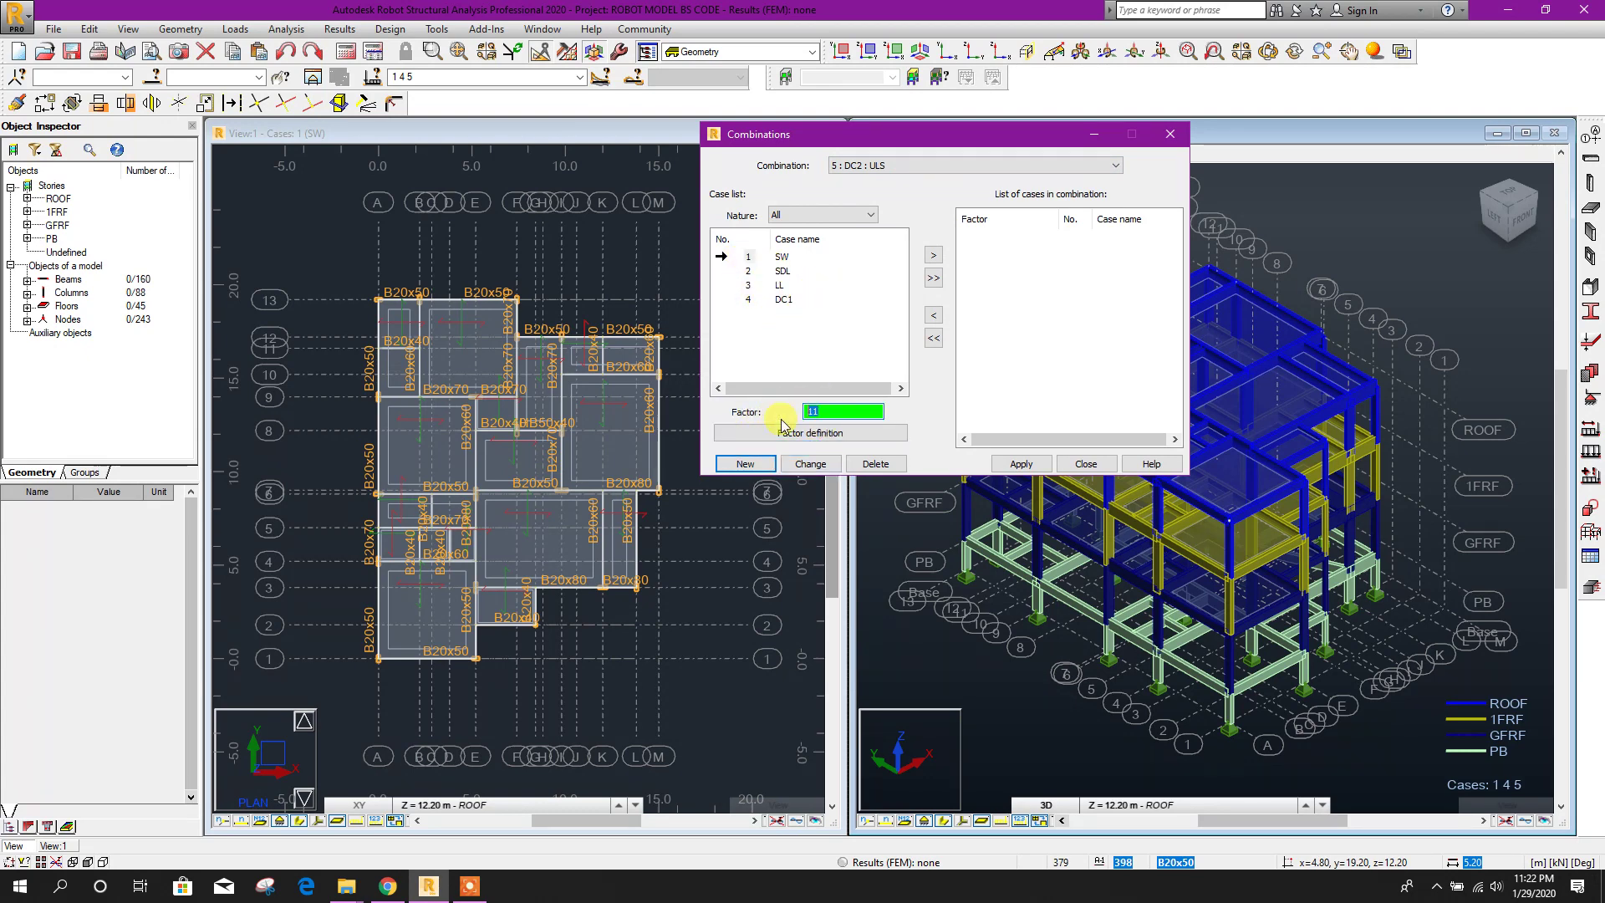
{"action": "left_click", "coordinate": [934, 255]}
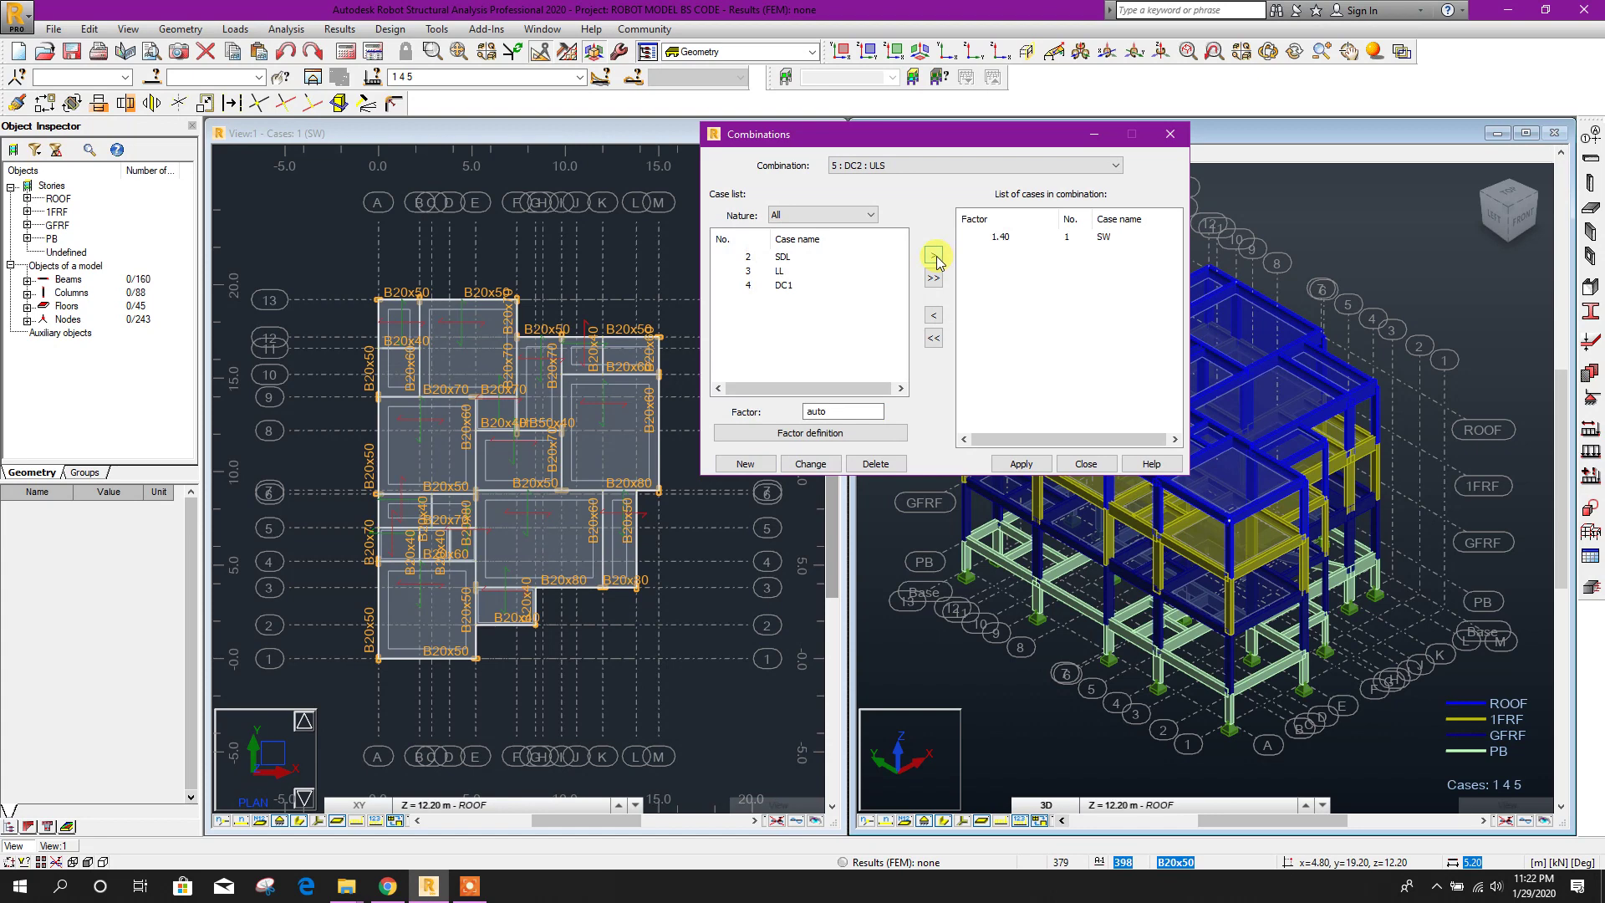
{"action": "left_click", "coordinate": [748, 257]}
{"action": "left_click", "coordinate": [836, 411]}
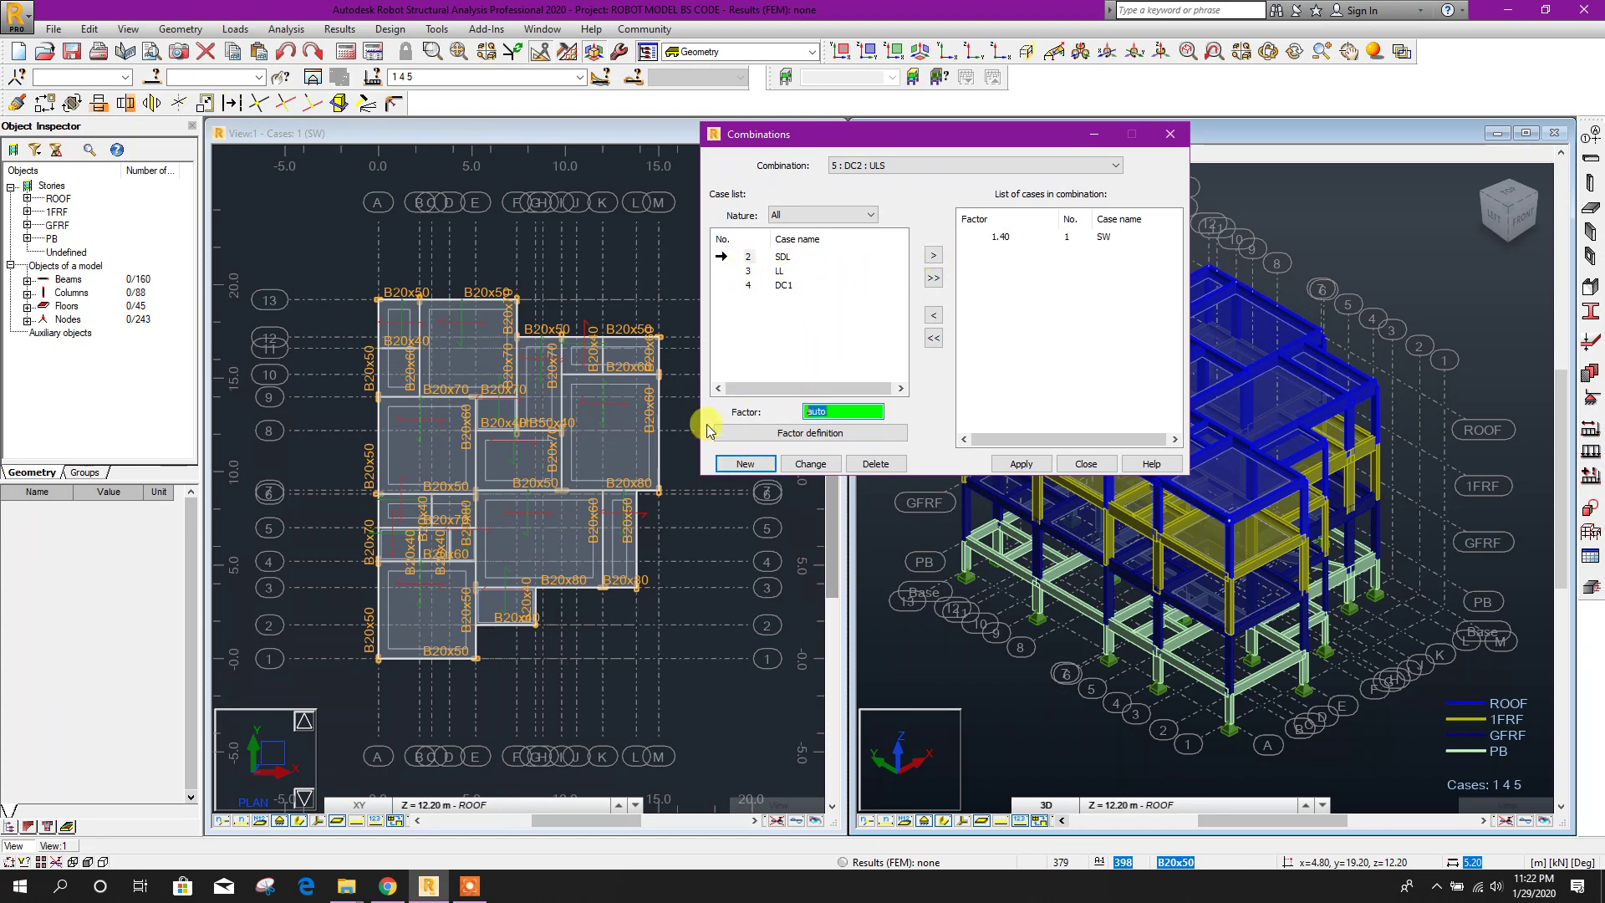
{"action": "left_click", "coordinate": [933, 255]}
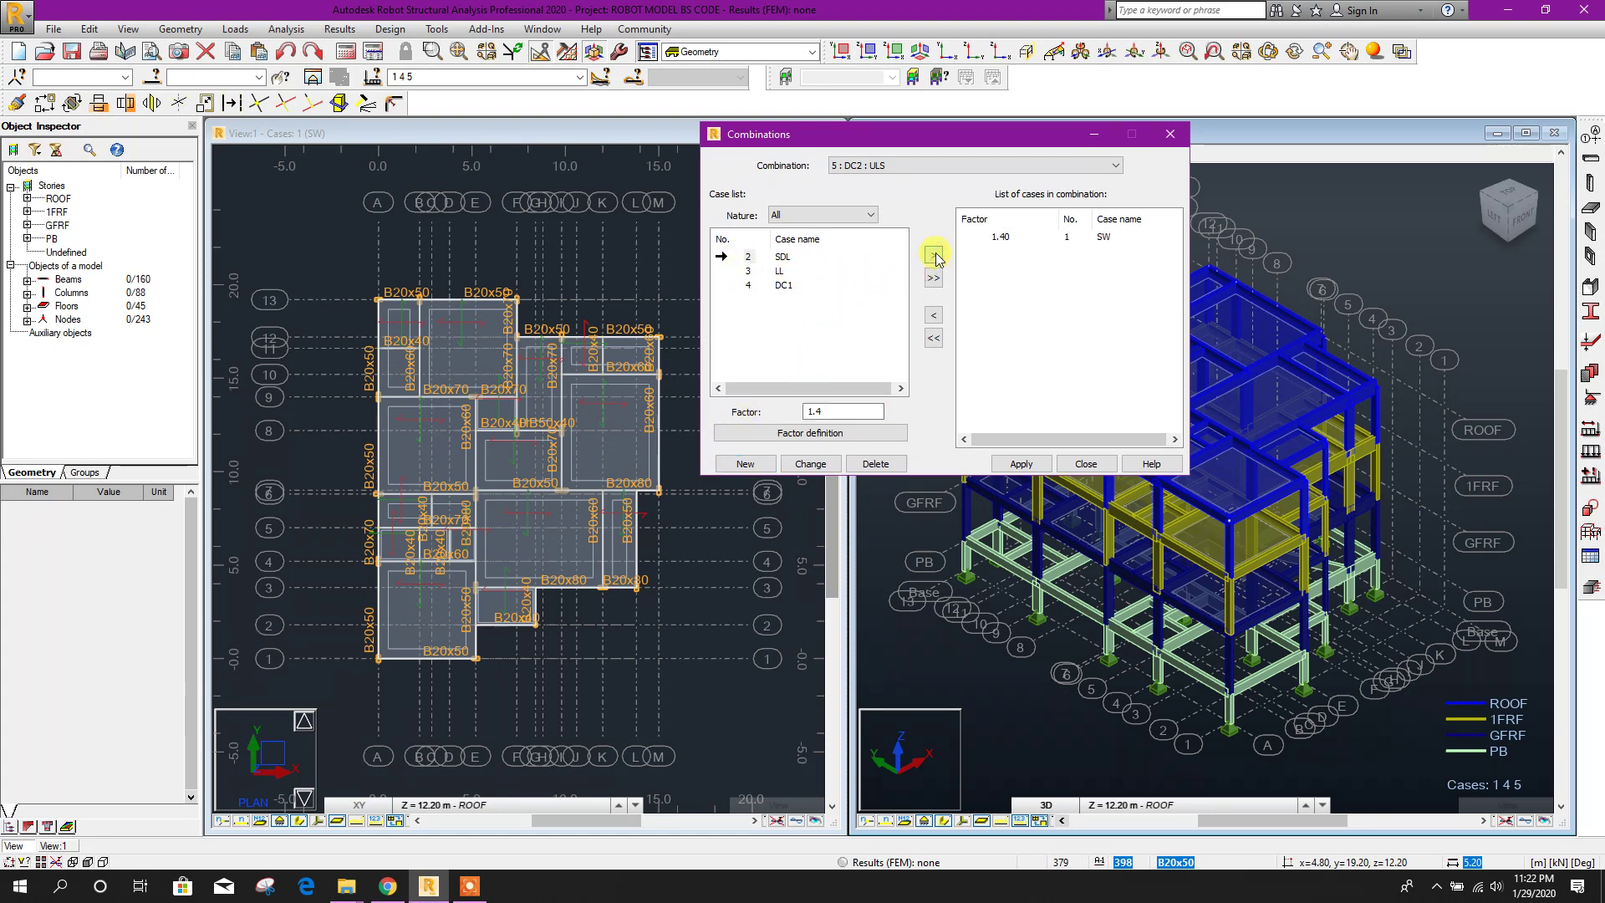
Check the live load factor in the ULS combination factor definitions
{"action": "left_click", "coordinate": [748, 257]}
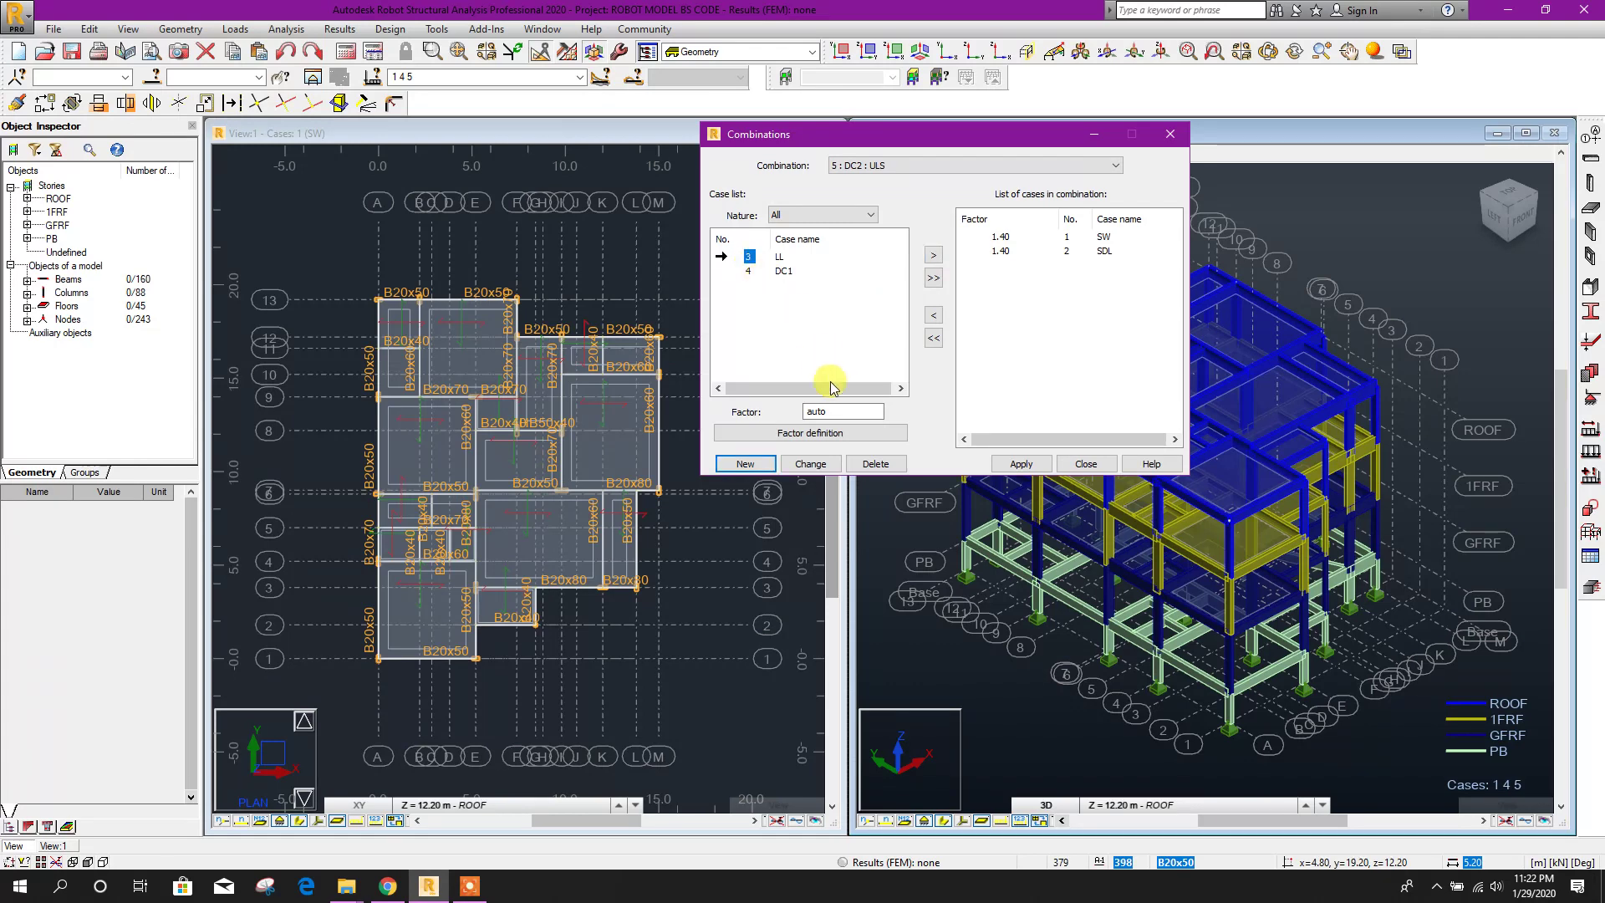
{"action": "left_click", "coordinate": [832, 432]}
{"action": "left_click", "coordinate": [891, 301]}
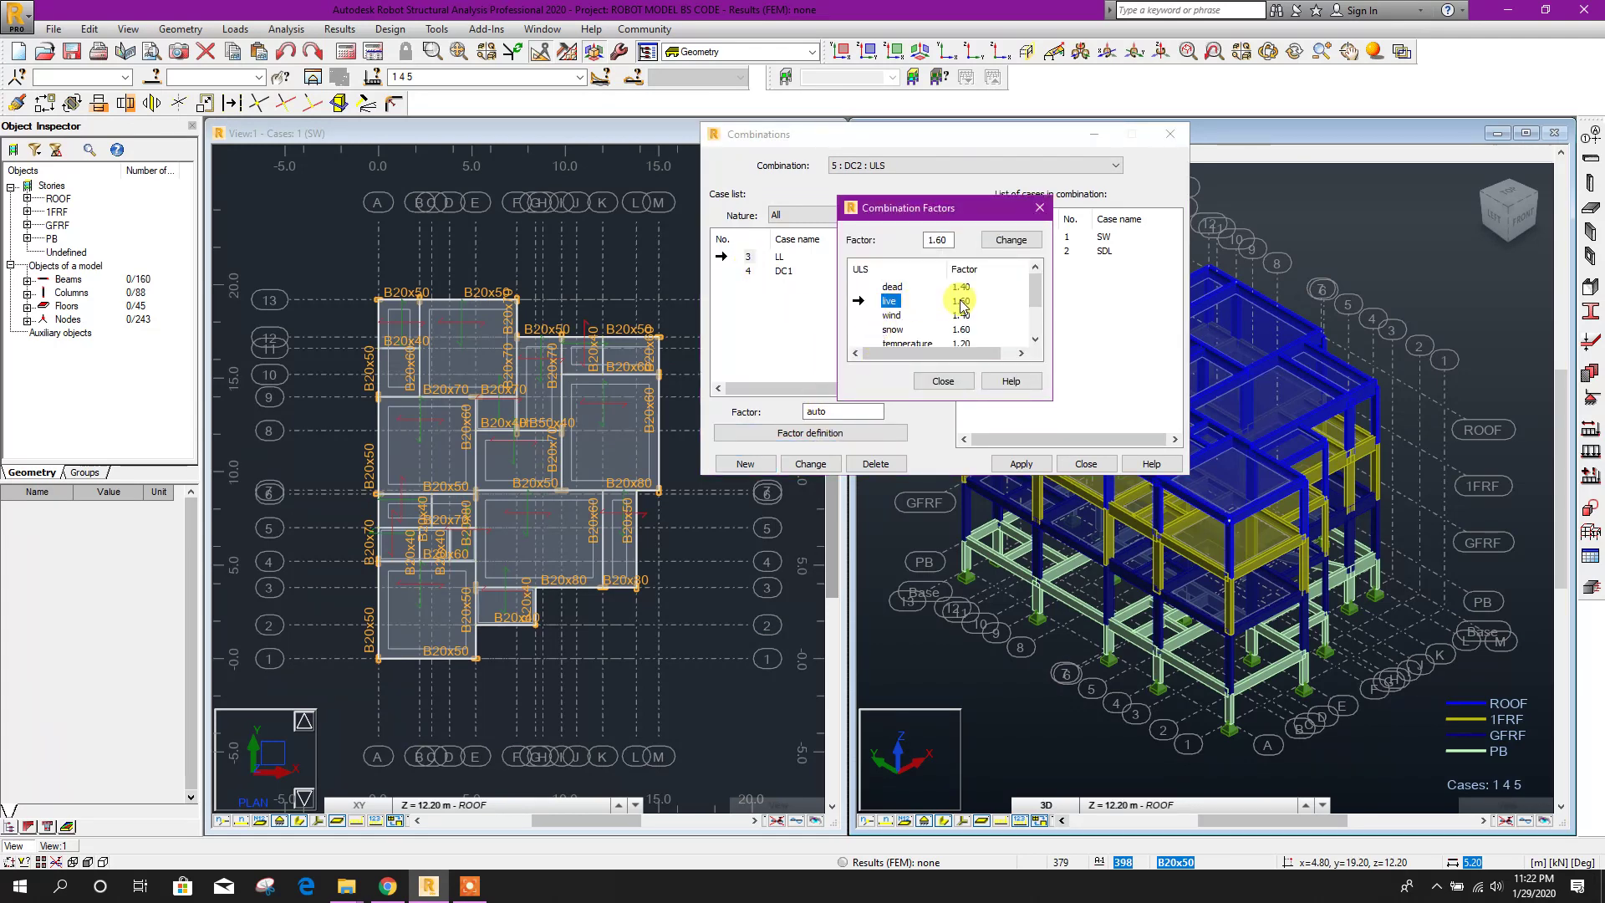
{"action": "left_click", "coordinate": [1041, 209]}
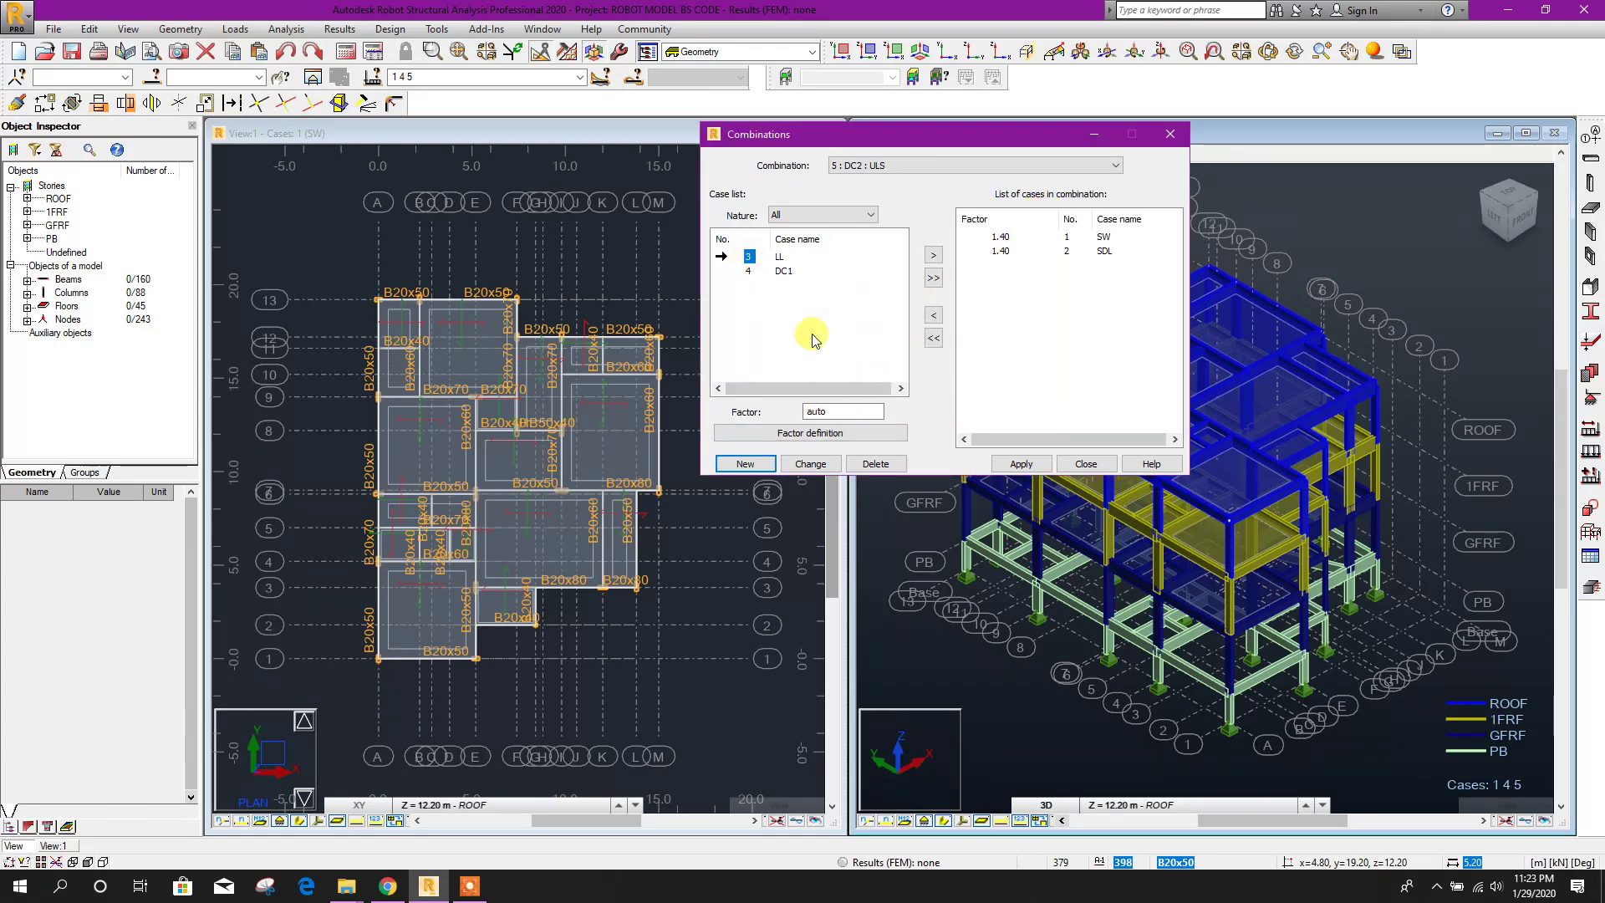
Add load case LL to combination DC2 with a factor of 1.6, apply it, and check the load case list
{"action": "left_click", "coordinate": [824, 411]}
{"action": "left_click_drag", "start_coordinate": [780, 401], "coordinate": [717, 420]}
{"action": "type", "text": "1.6"}
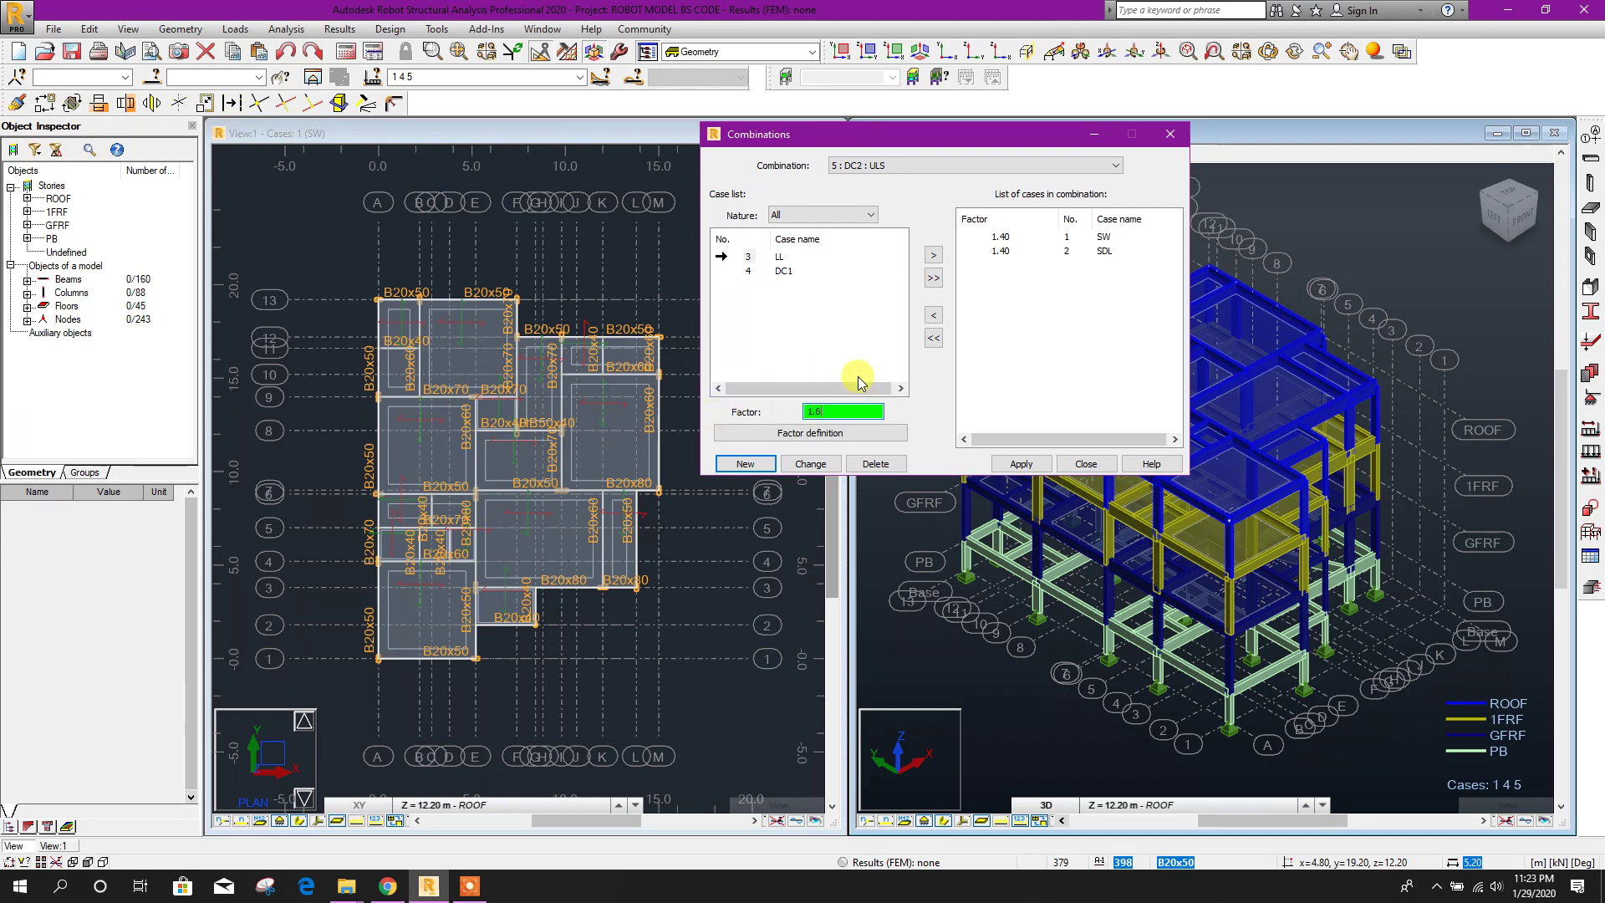
{"action": "left_click", "coordinate": [933, 256]}
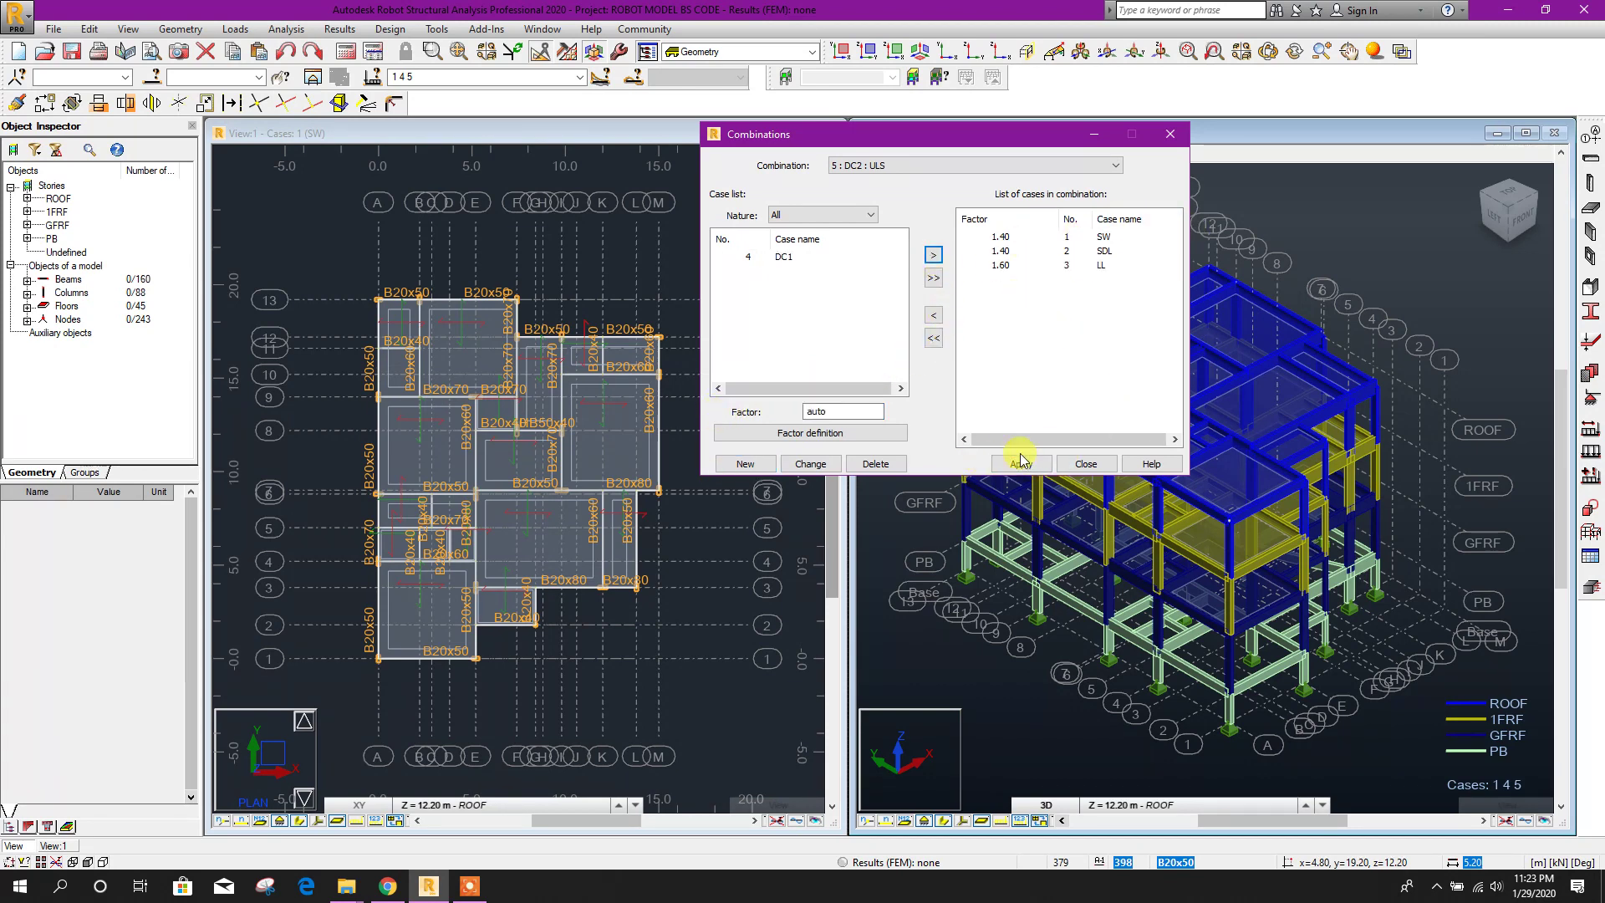
{"action": "left_click", "coordinate": [1085, 465]}
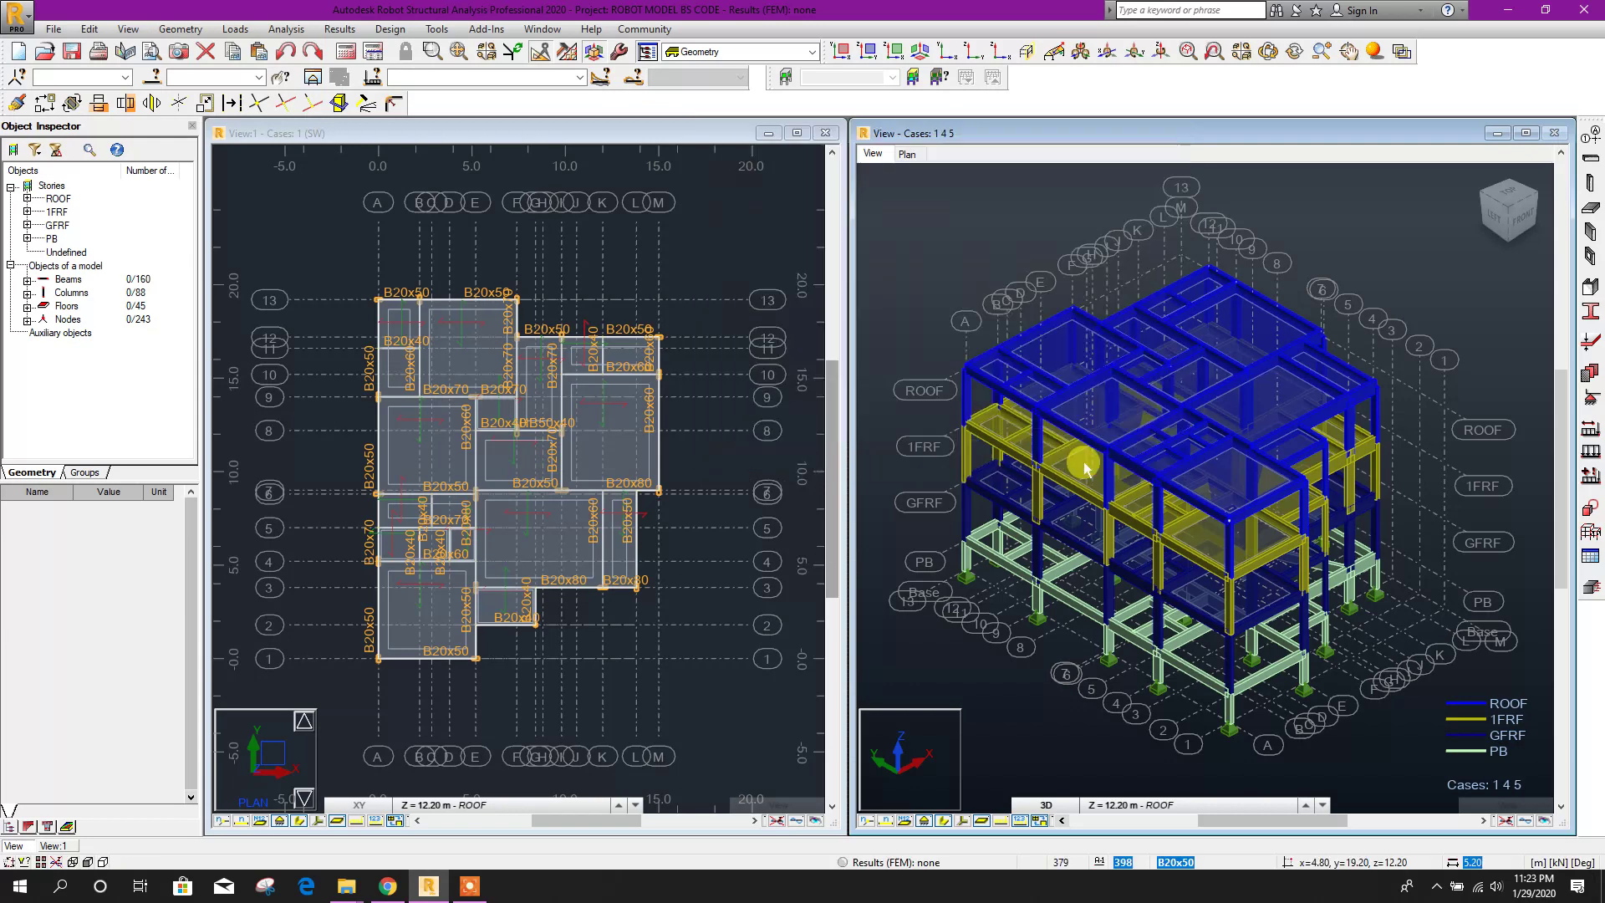
{"action": "left_click", "coordinate": [577, 78]}
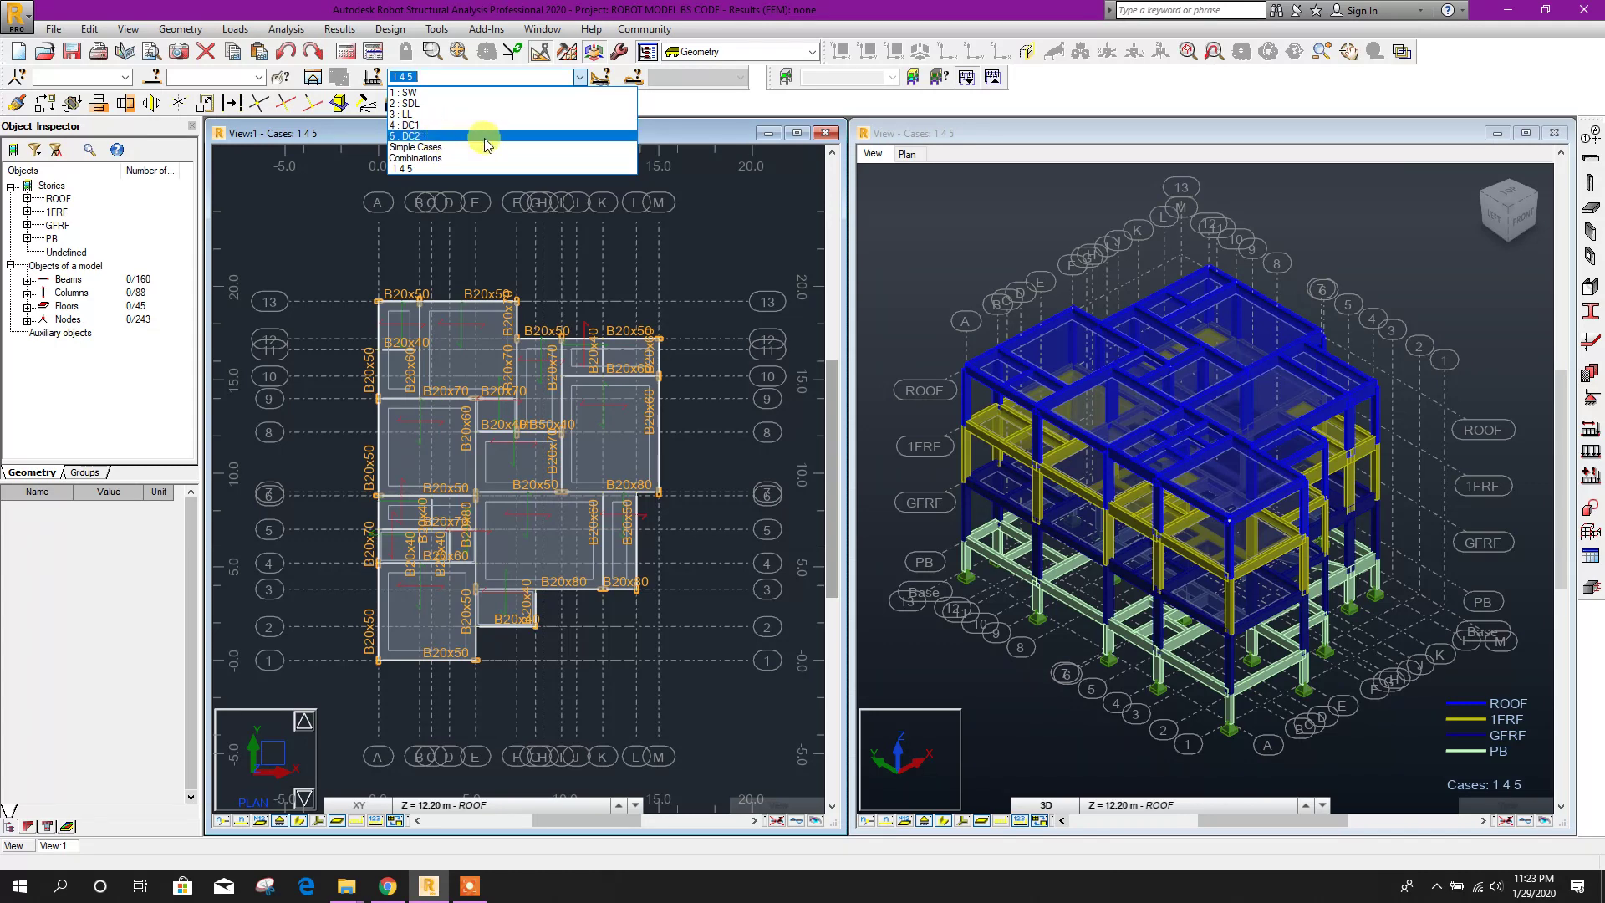
{"action": "left_click", "coordinate": [422, 168]}
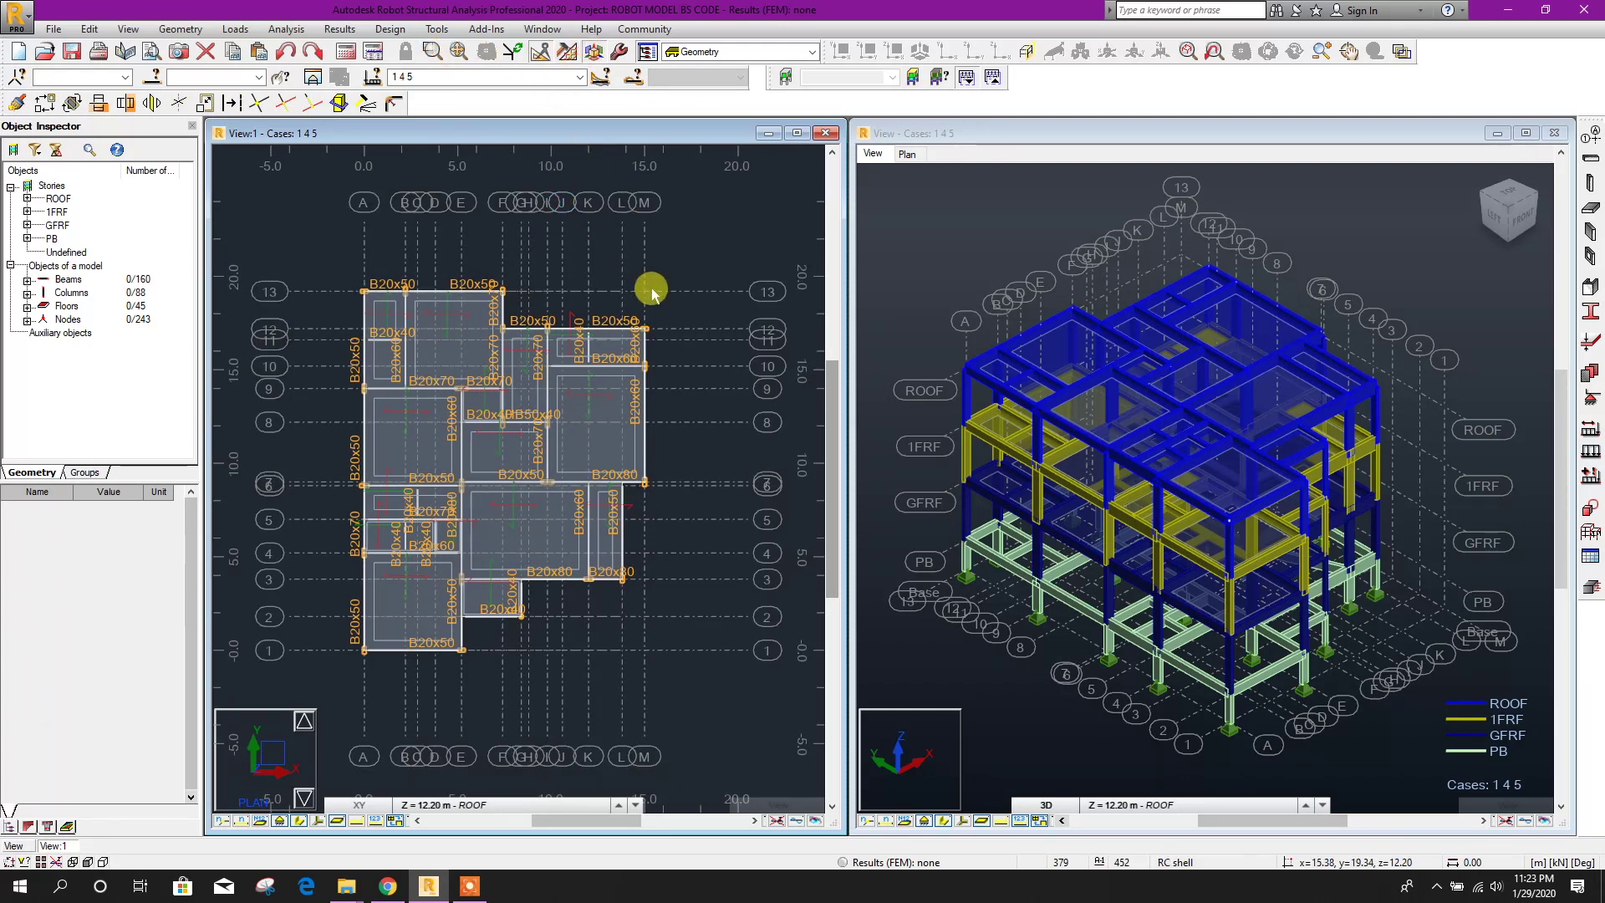
Review the coherent FE mesh settings in the job preferences and accept them
{"action": "left_click", "coordinate": [436, 29]}
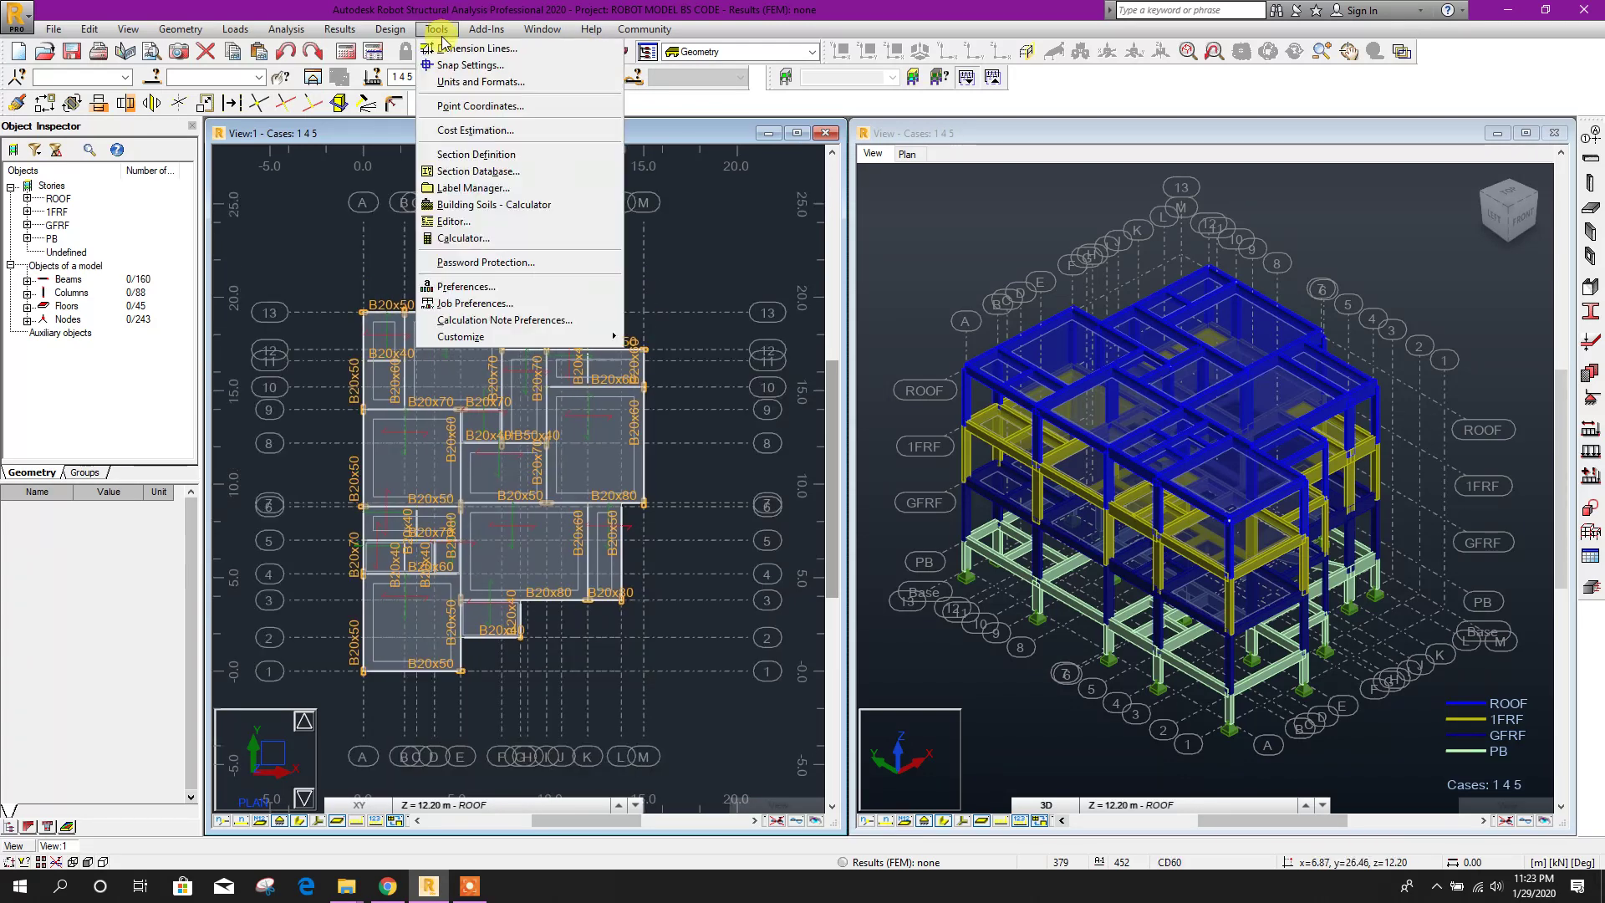
{"action": "left_click", "coordinate": [469, 302]}
{"action": "left_click", "coordinate": [599, 448]}
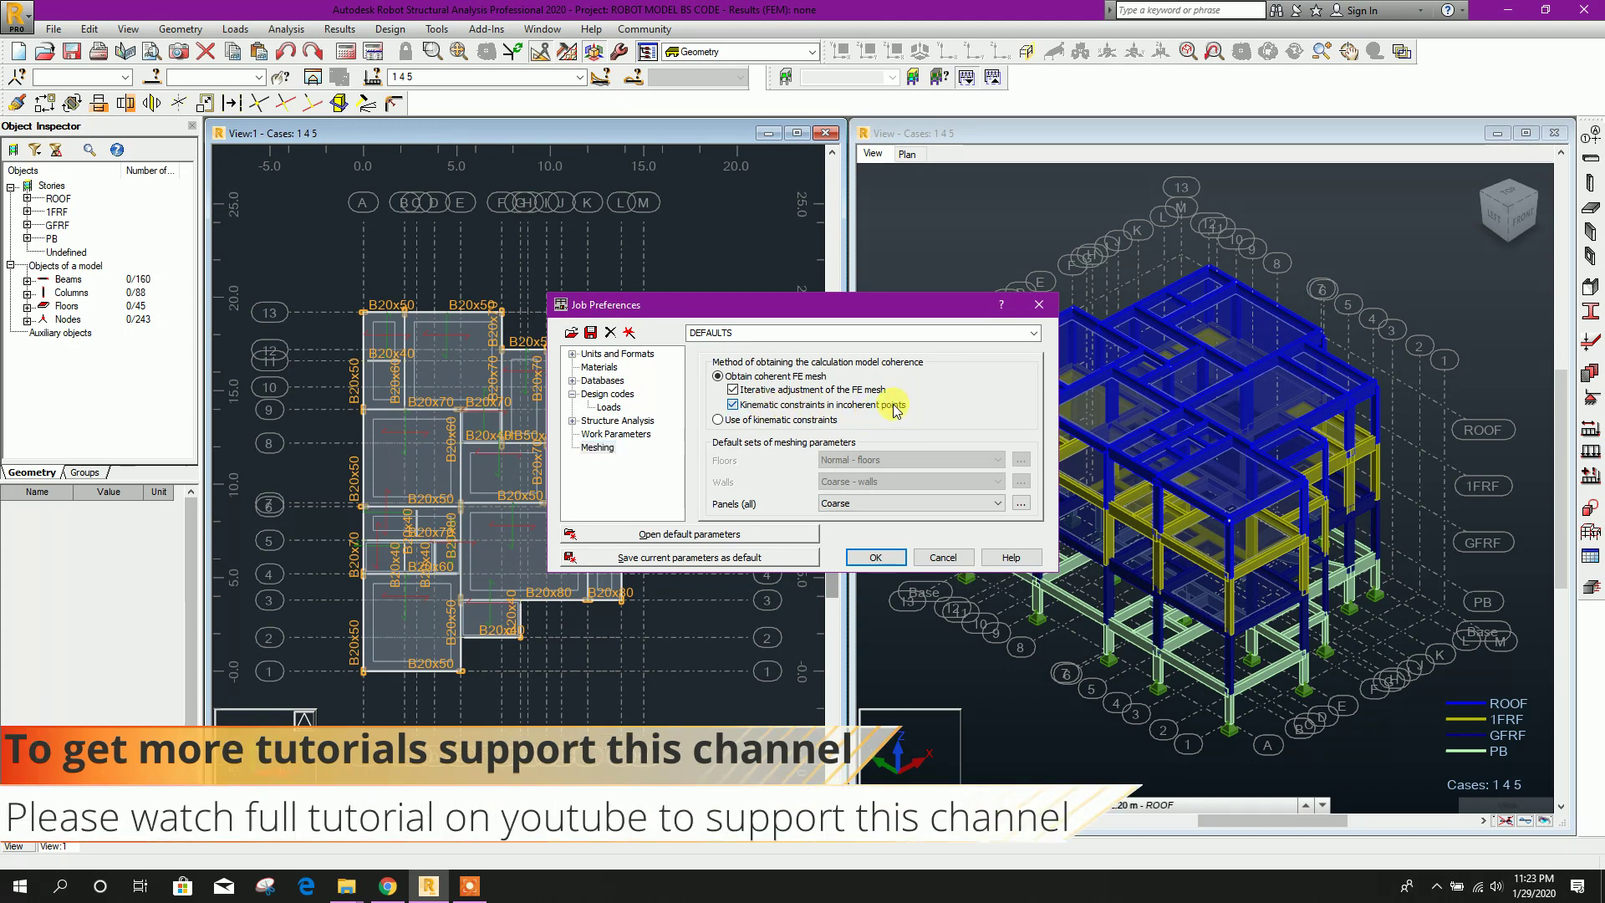
{"action": "left_click", "coordinate": [875, 557]}
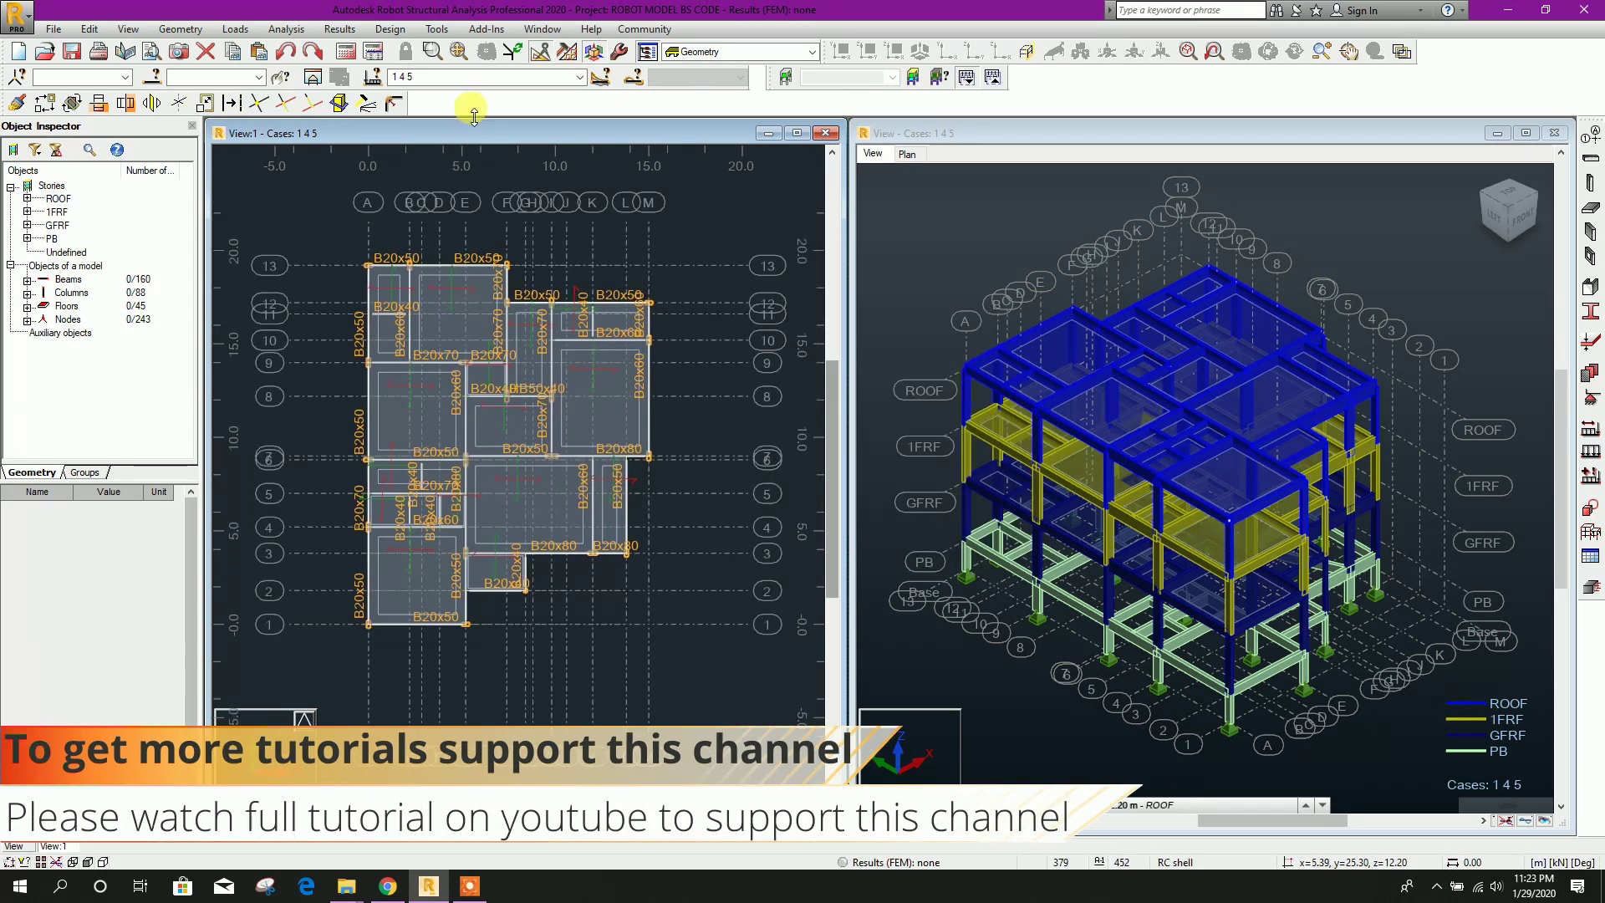
Set the meshing of all panels to complex mesh generation (Delaunay) with an element size of 0.3 m
{"action": "left_click", "coordinate": [569, 57]}
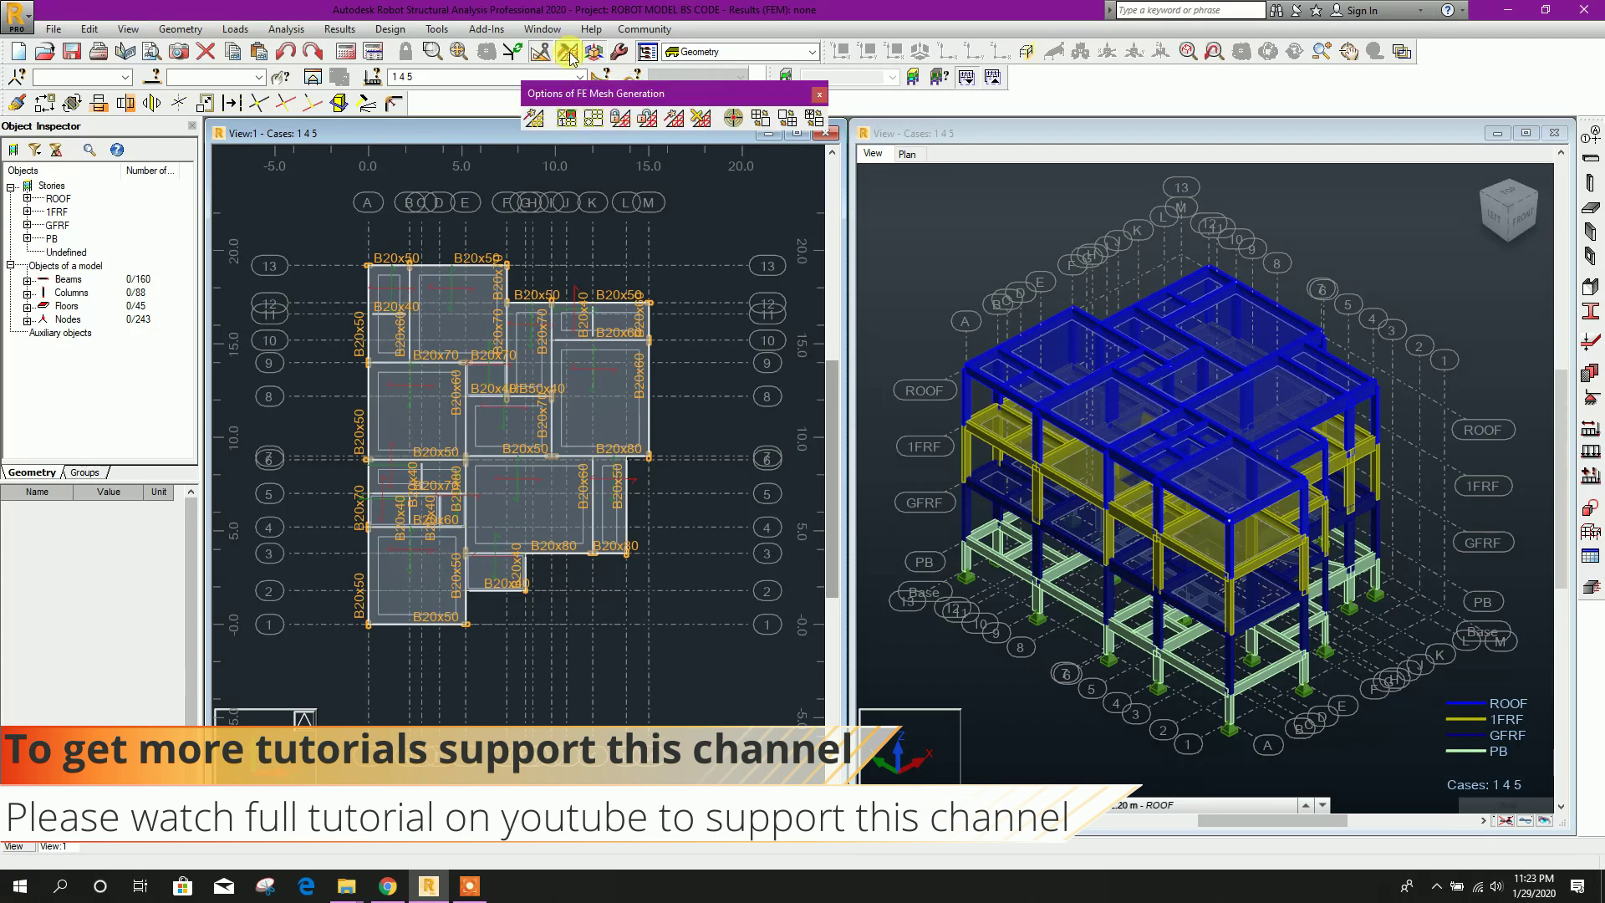
{"action": "left_click", "coordinate": [595, 124]}
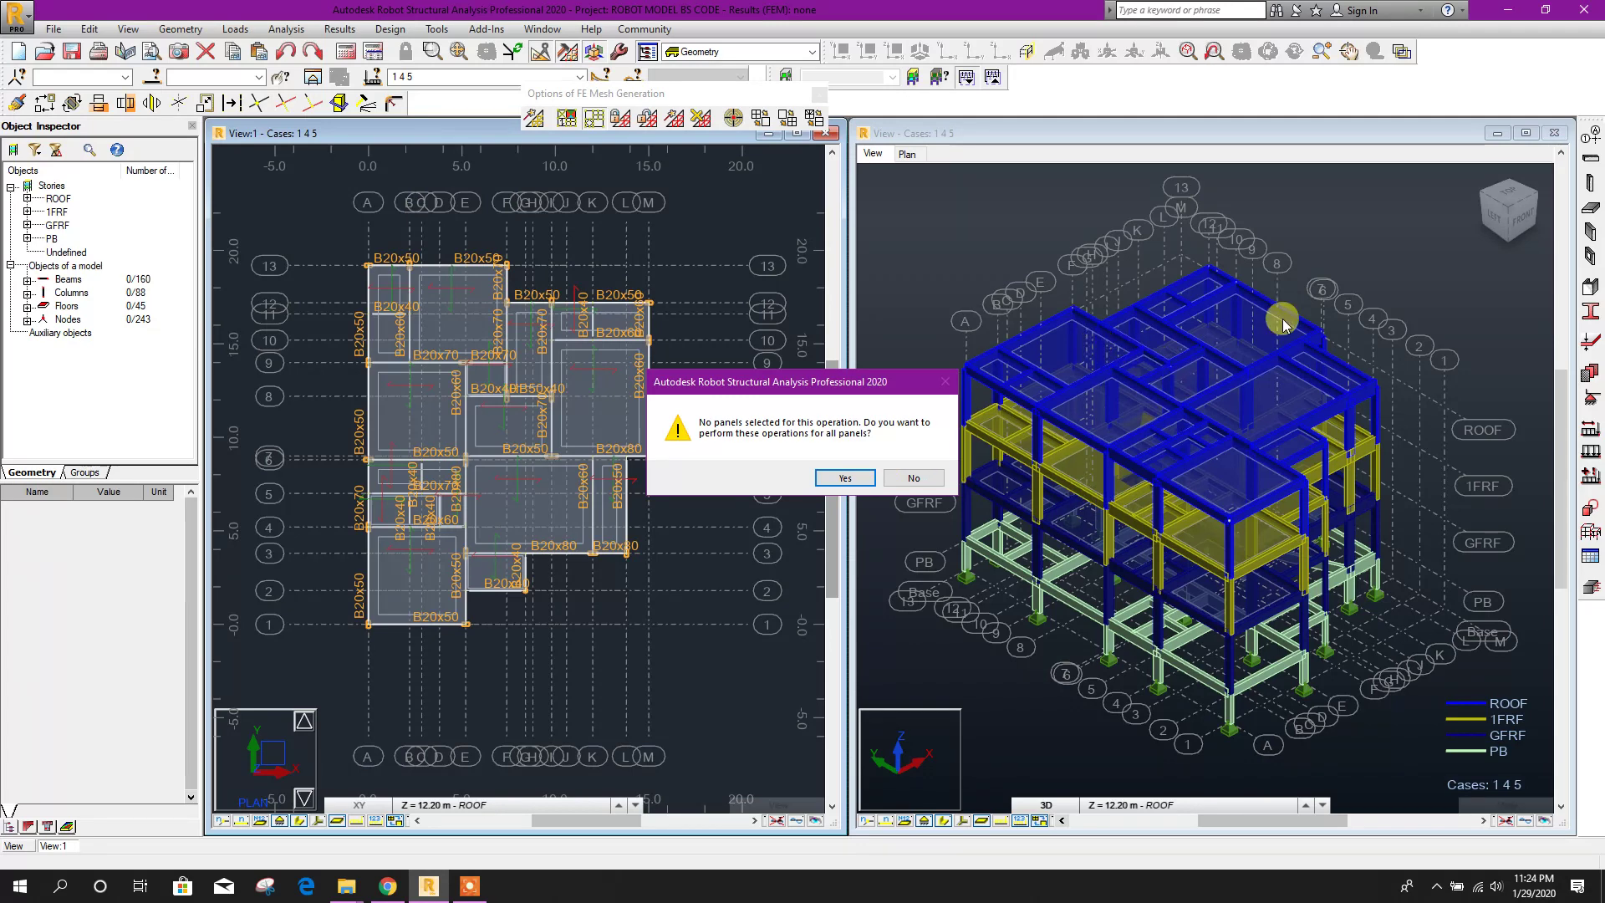
{"action": "left_click", "coordinate": [847, 479]}
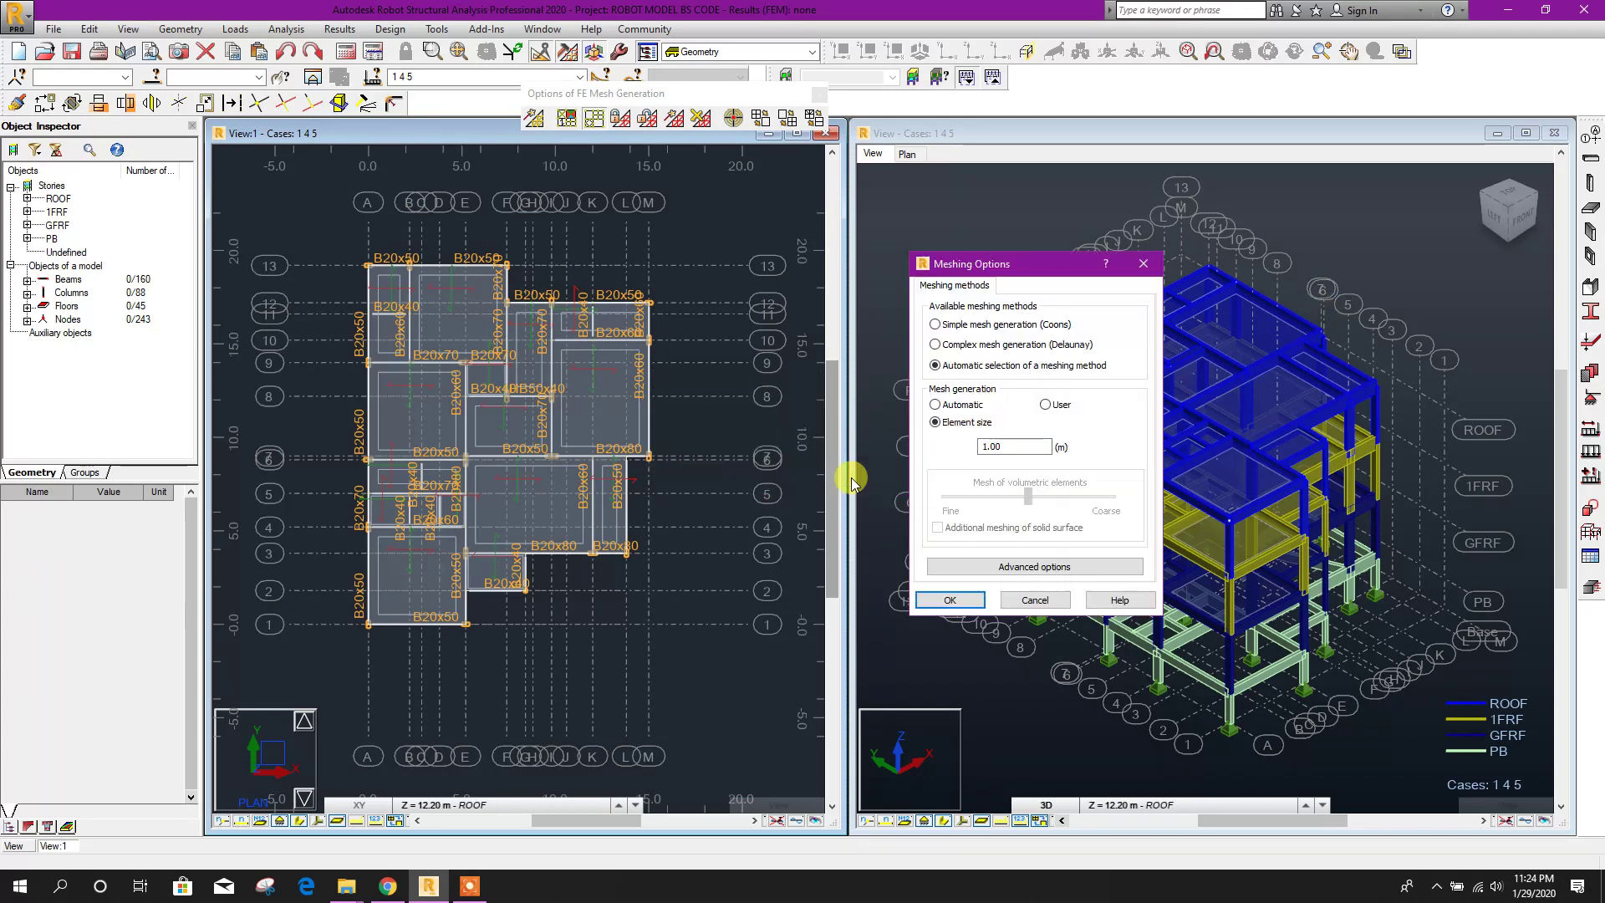
{"action": "left_click_drag", "start_coordinate": [1024, 266], "coordinate": [715, 245]}
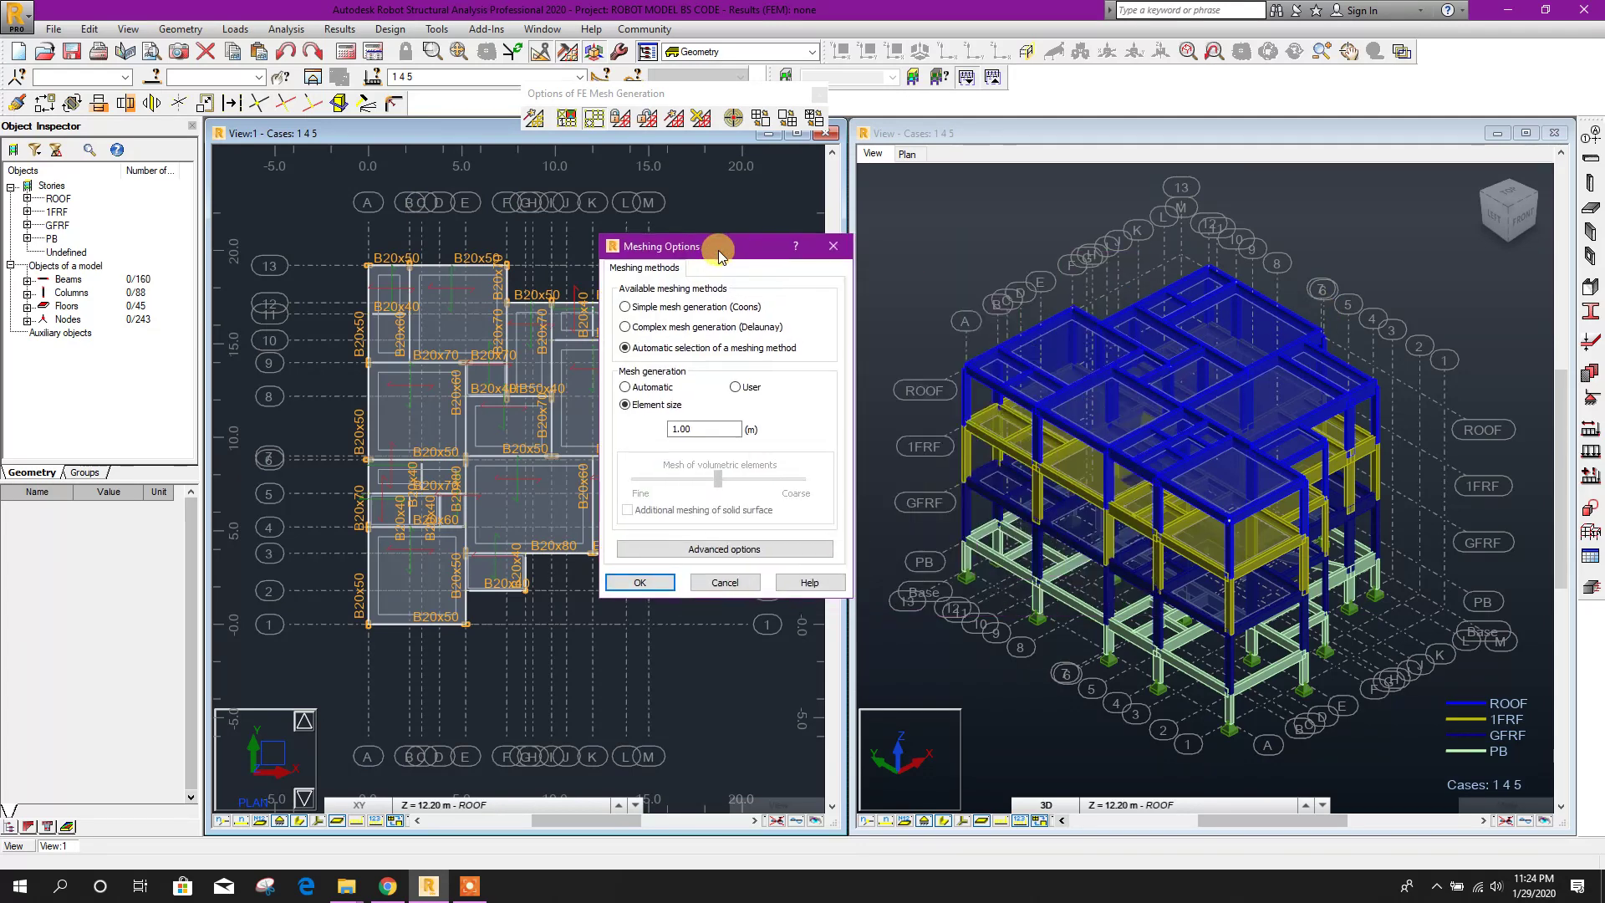
{"action": "left_click", "coordinate": [660, 323]}
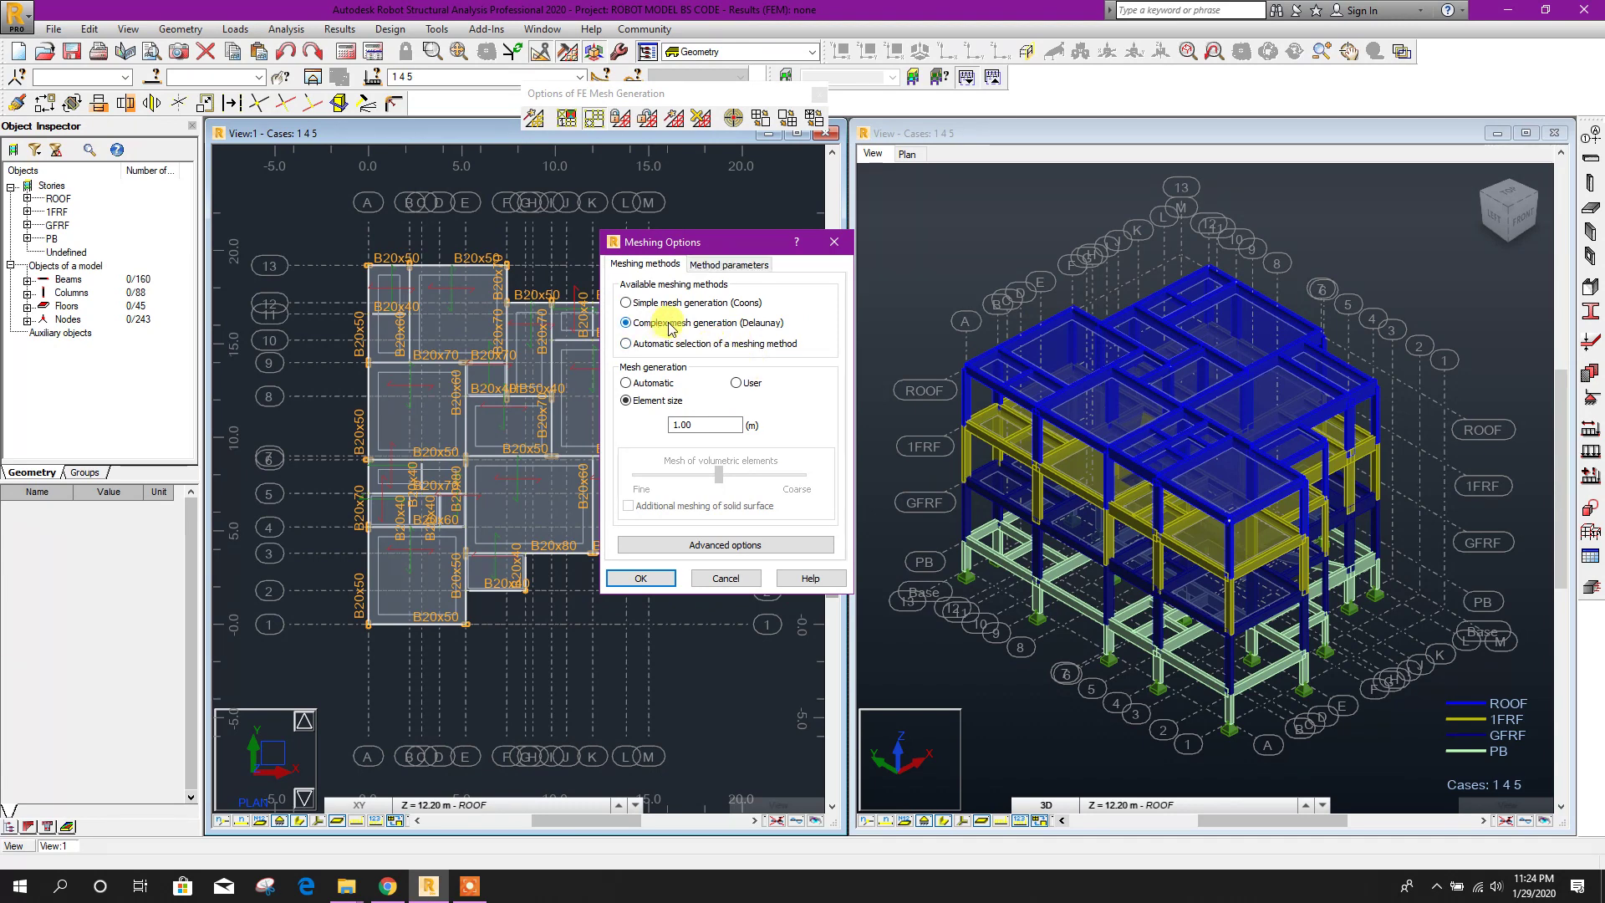
{"action": "double_click", "coordinate": [681, 424]}
{"action": "type", "text": "0.3"}
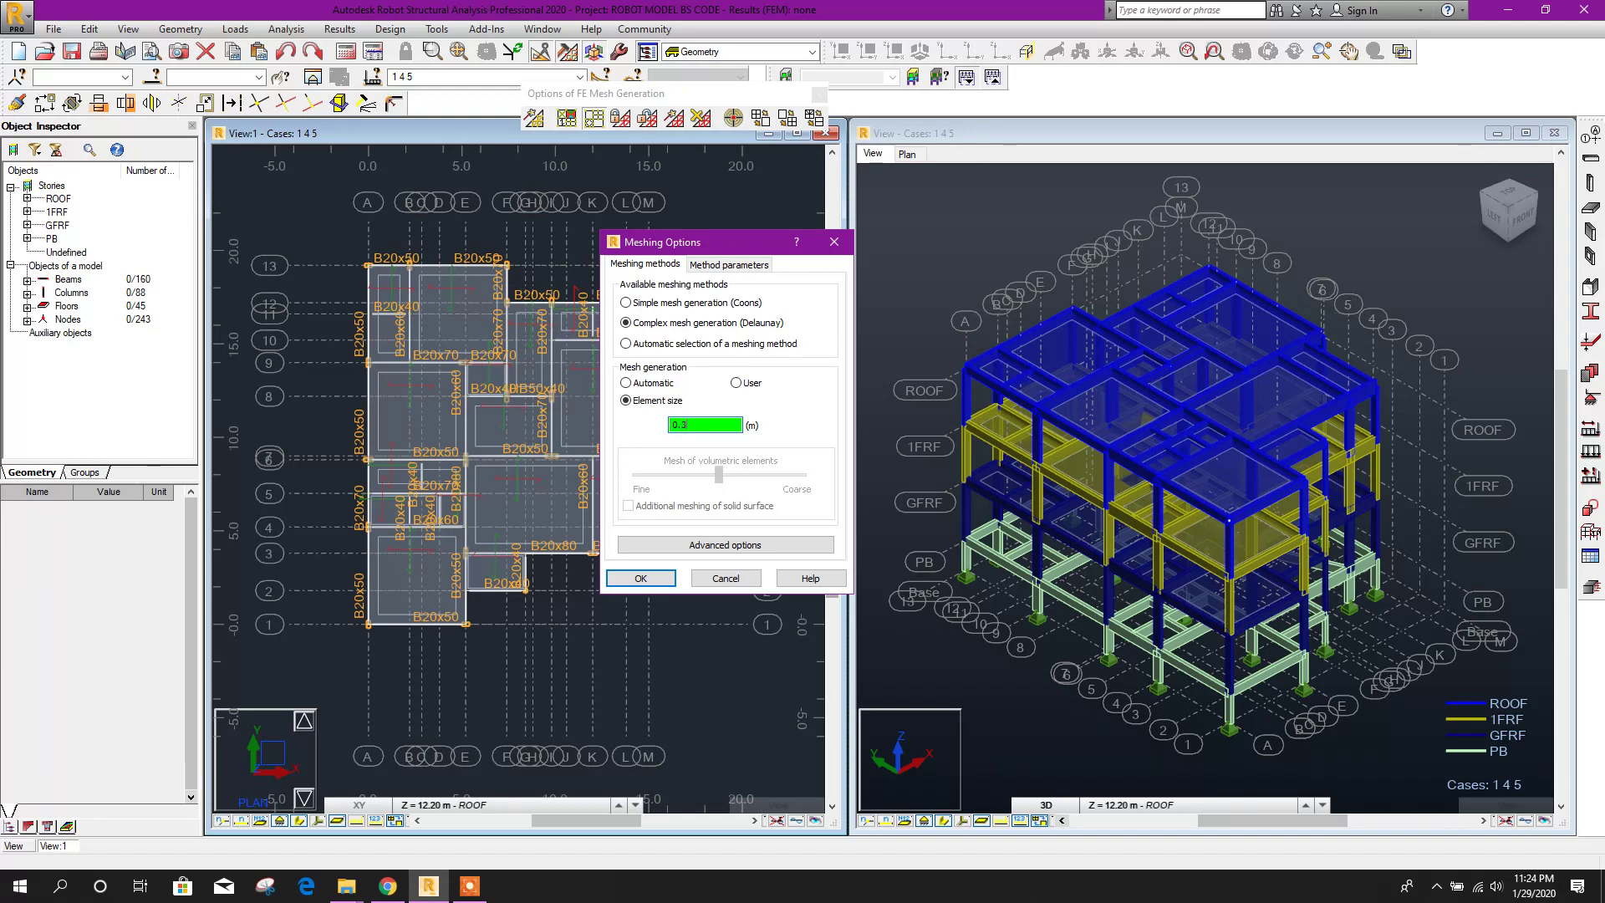
Turn off the regular mesh option for the Delaunay method and accept the meshing options for all panels
{"action": "left_click", "coordinate": [726, 264]}
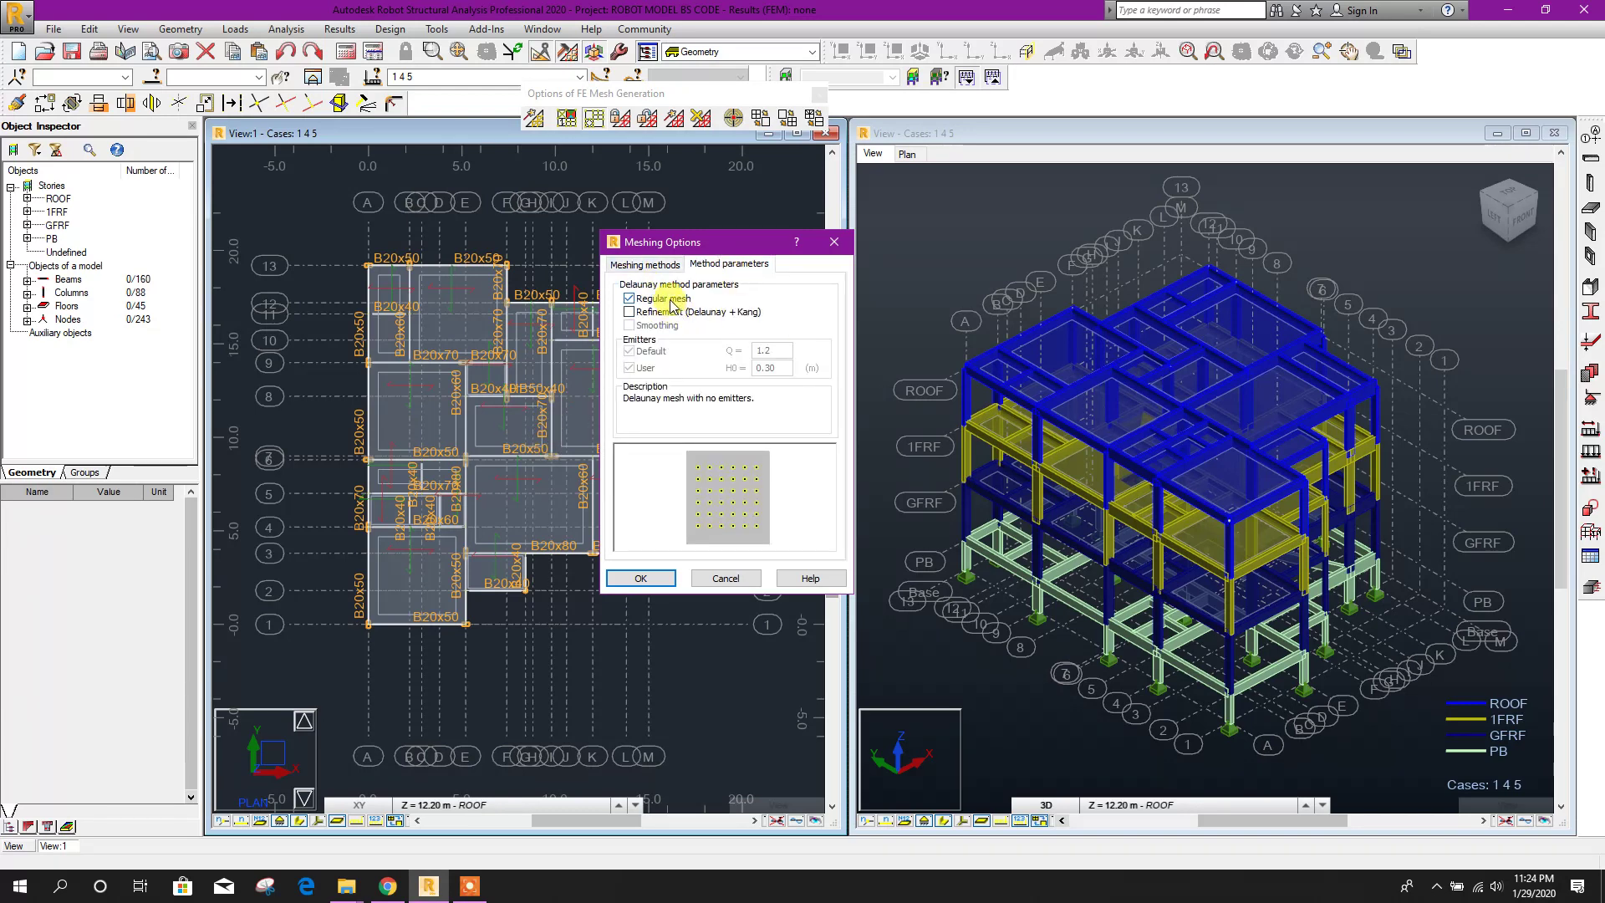
{"action": "left_click", "coordinate": [628, 299]}
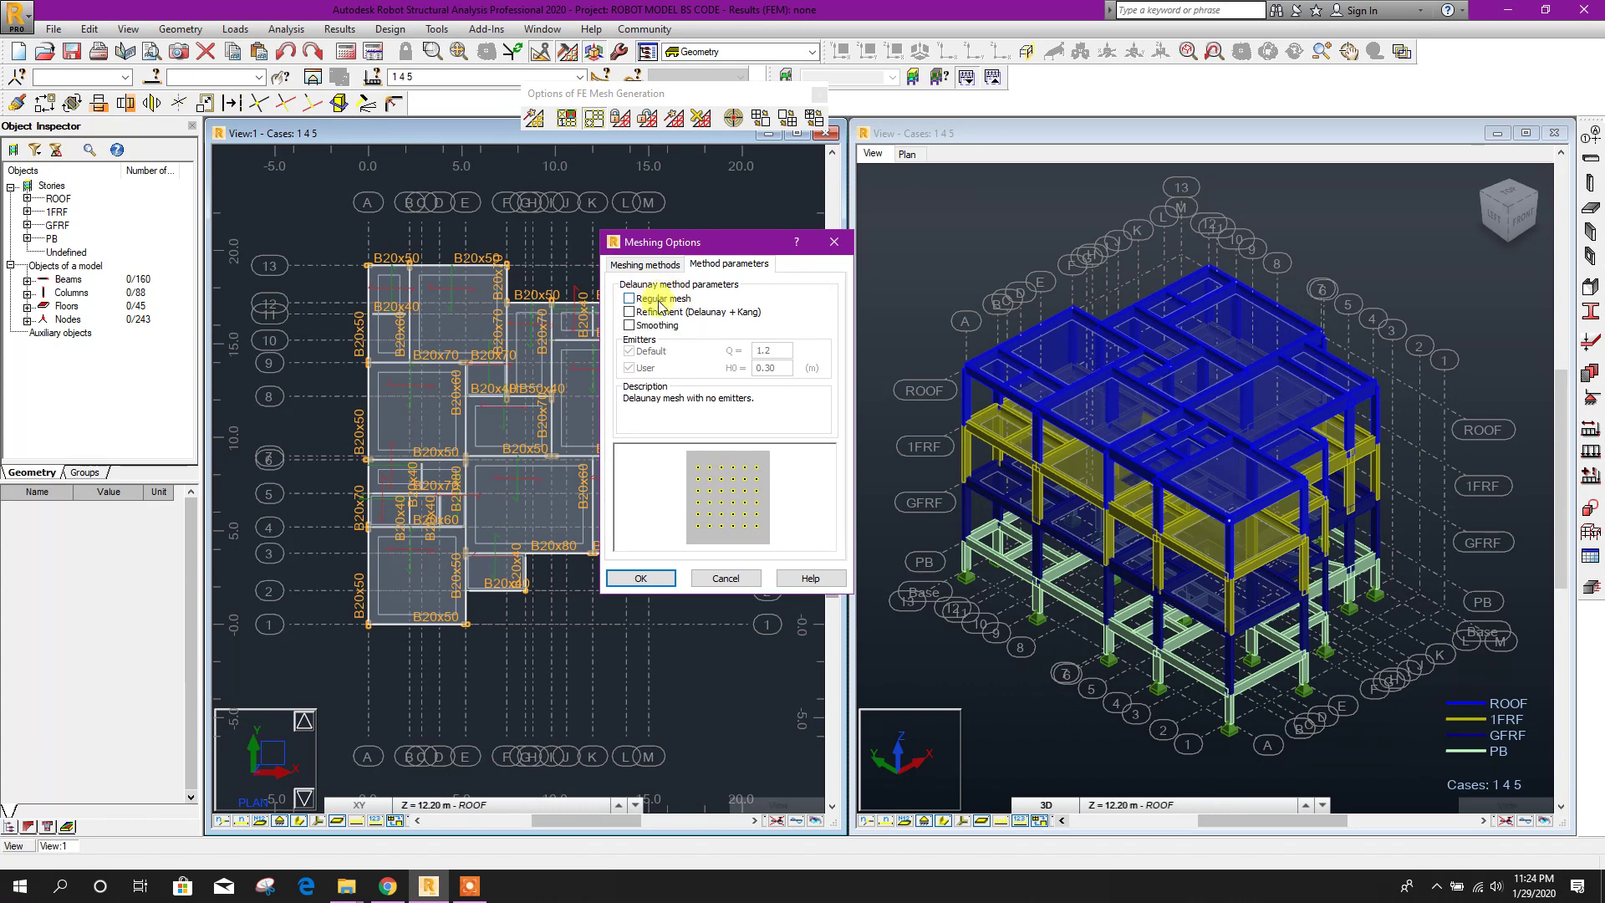
{"action": "left_click_drag", "start_coordinate": [711, 242], "coordinate": [816, 205]}
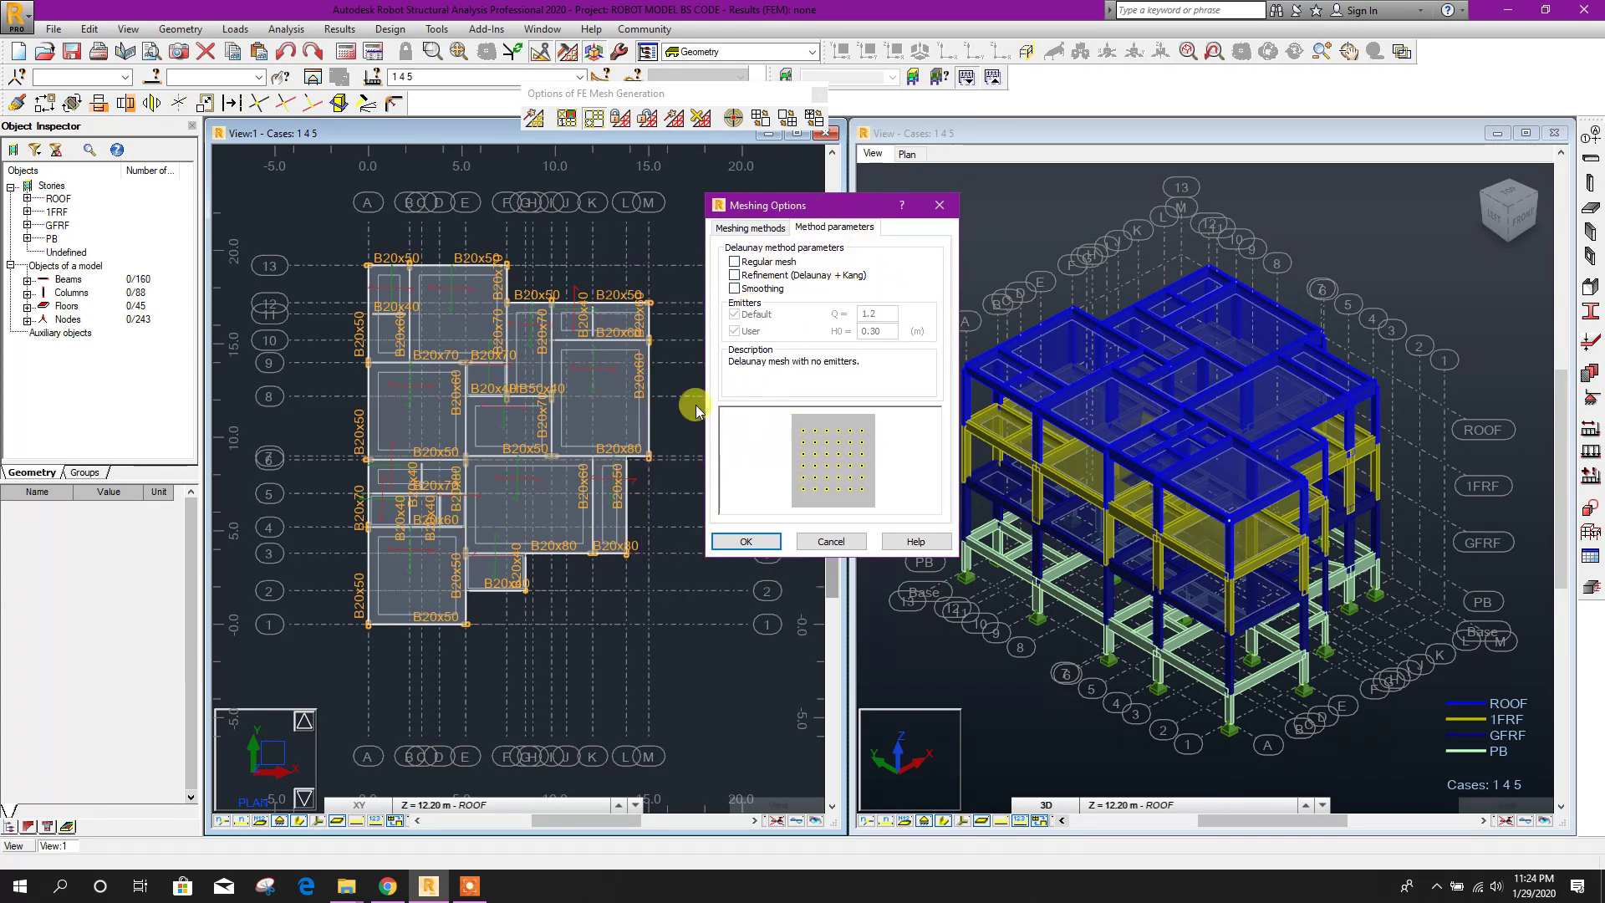
{"action": "left_click", "coordinate": [745, 541]}
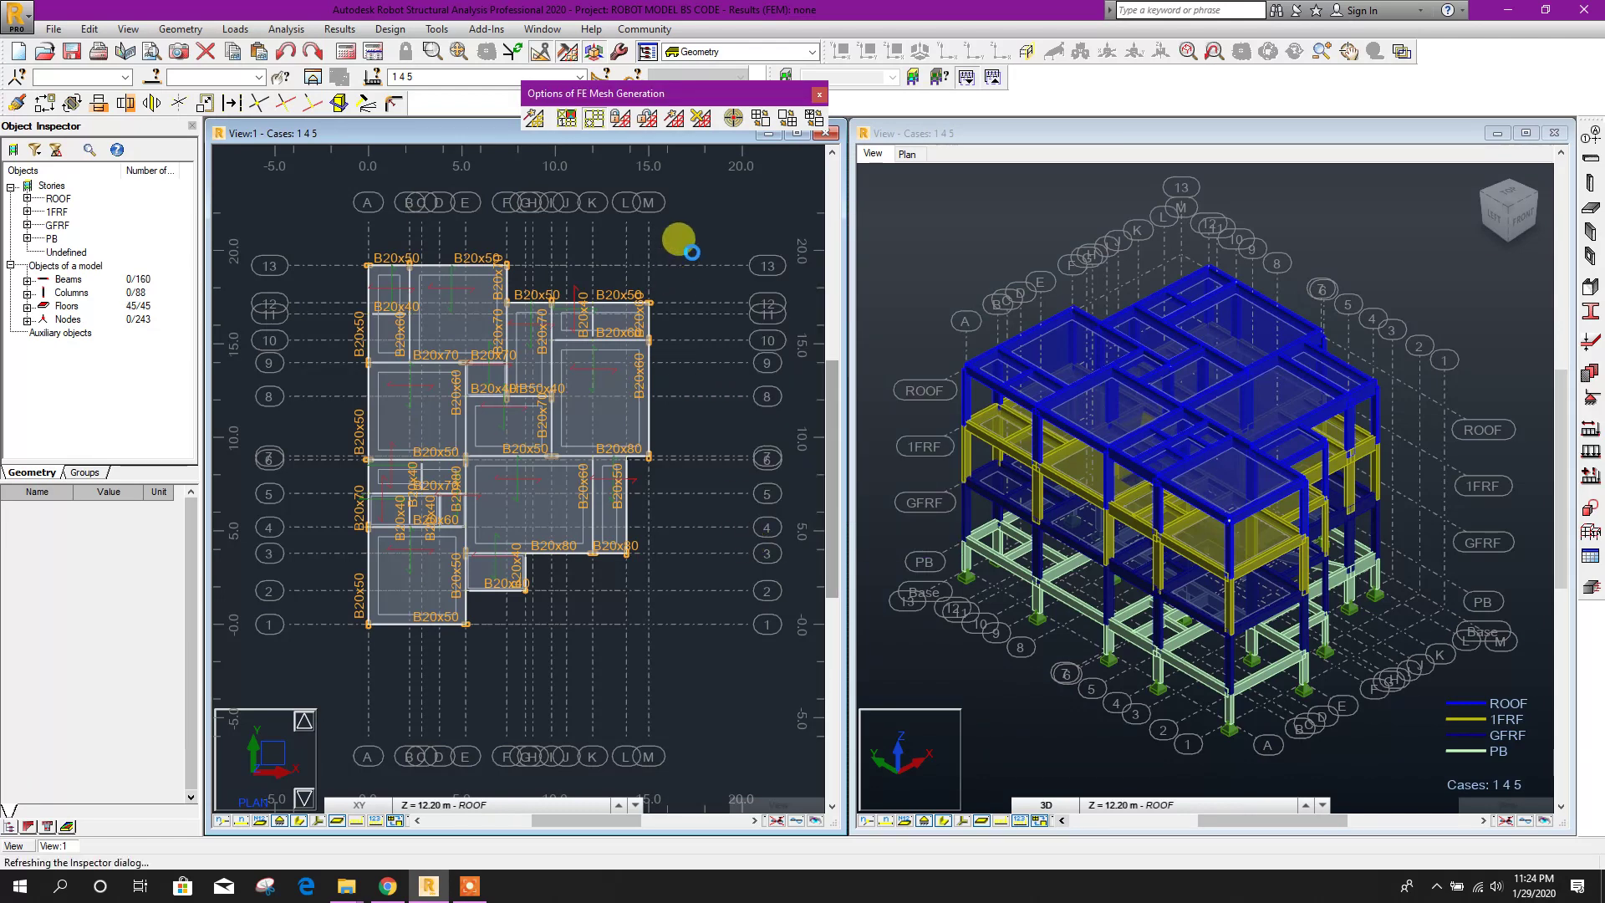
{"action": "left_click", "coordinate": [761, 204]}
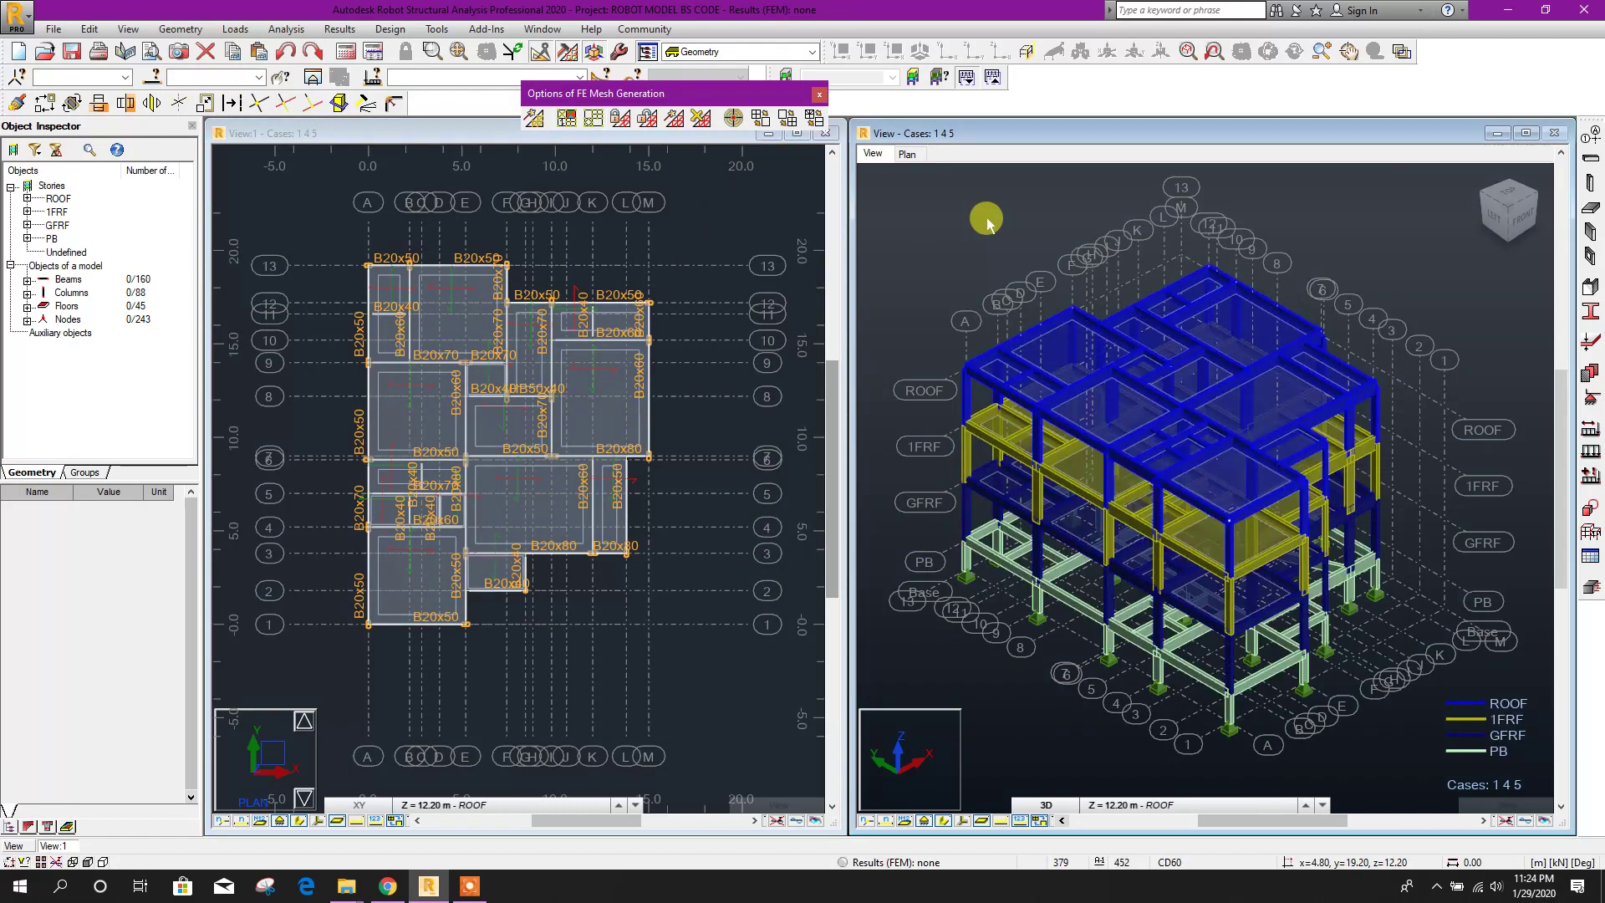
{"action": "left_click", "coordinate": [819, 94]}
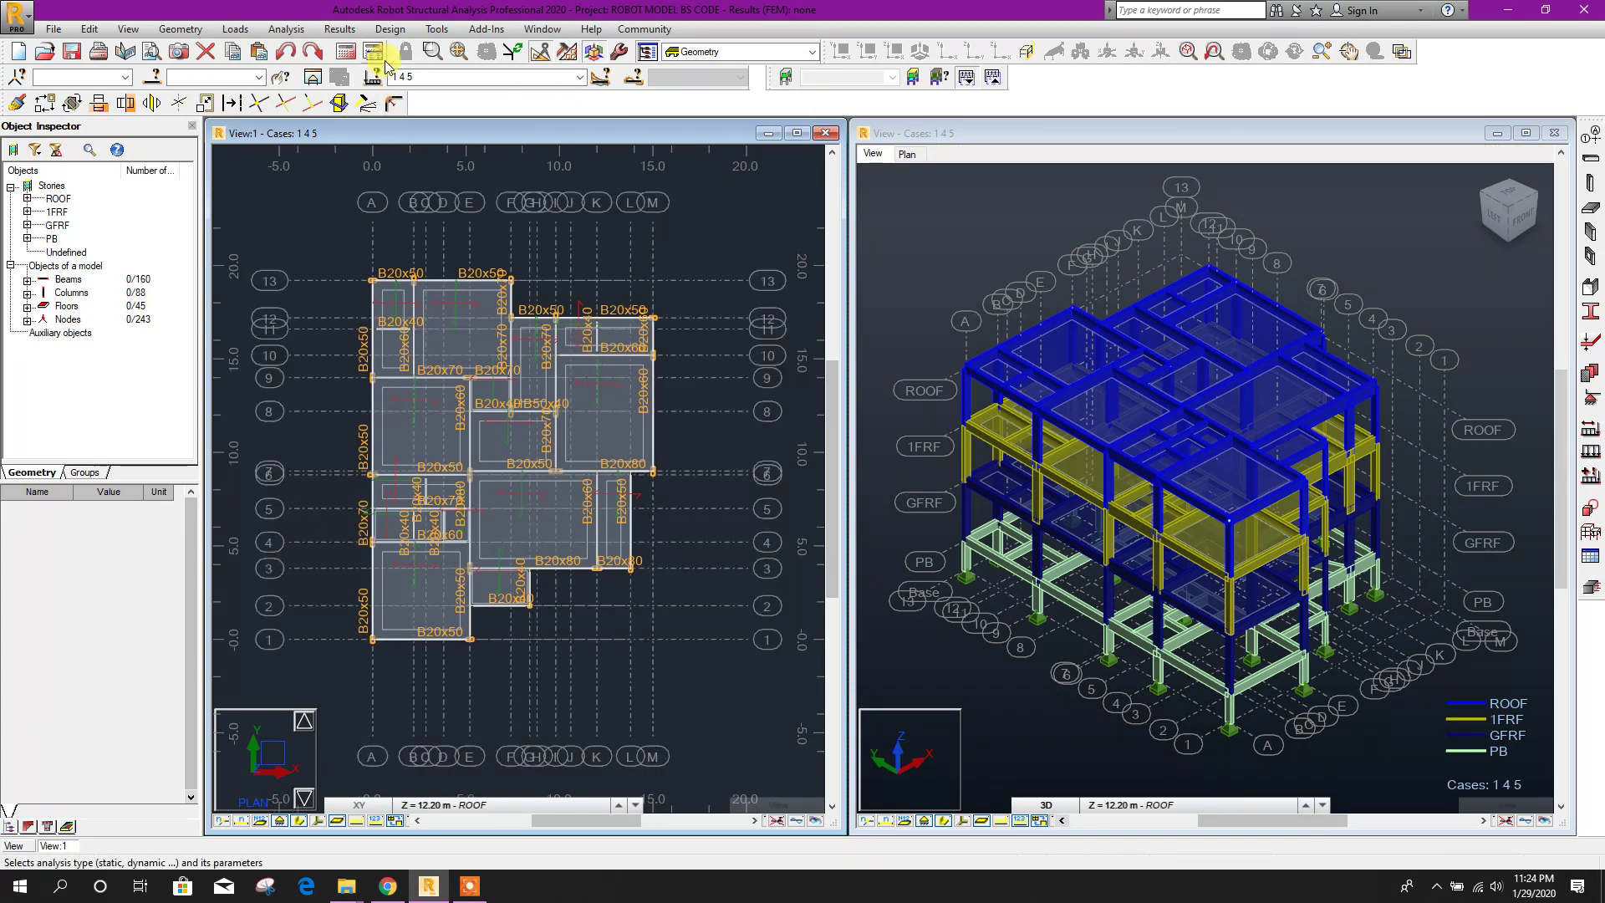
Run the structural calculation and turn off the section shapes in the 3D view
{"action": "left_click", "coordinate": [346, 51]}
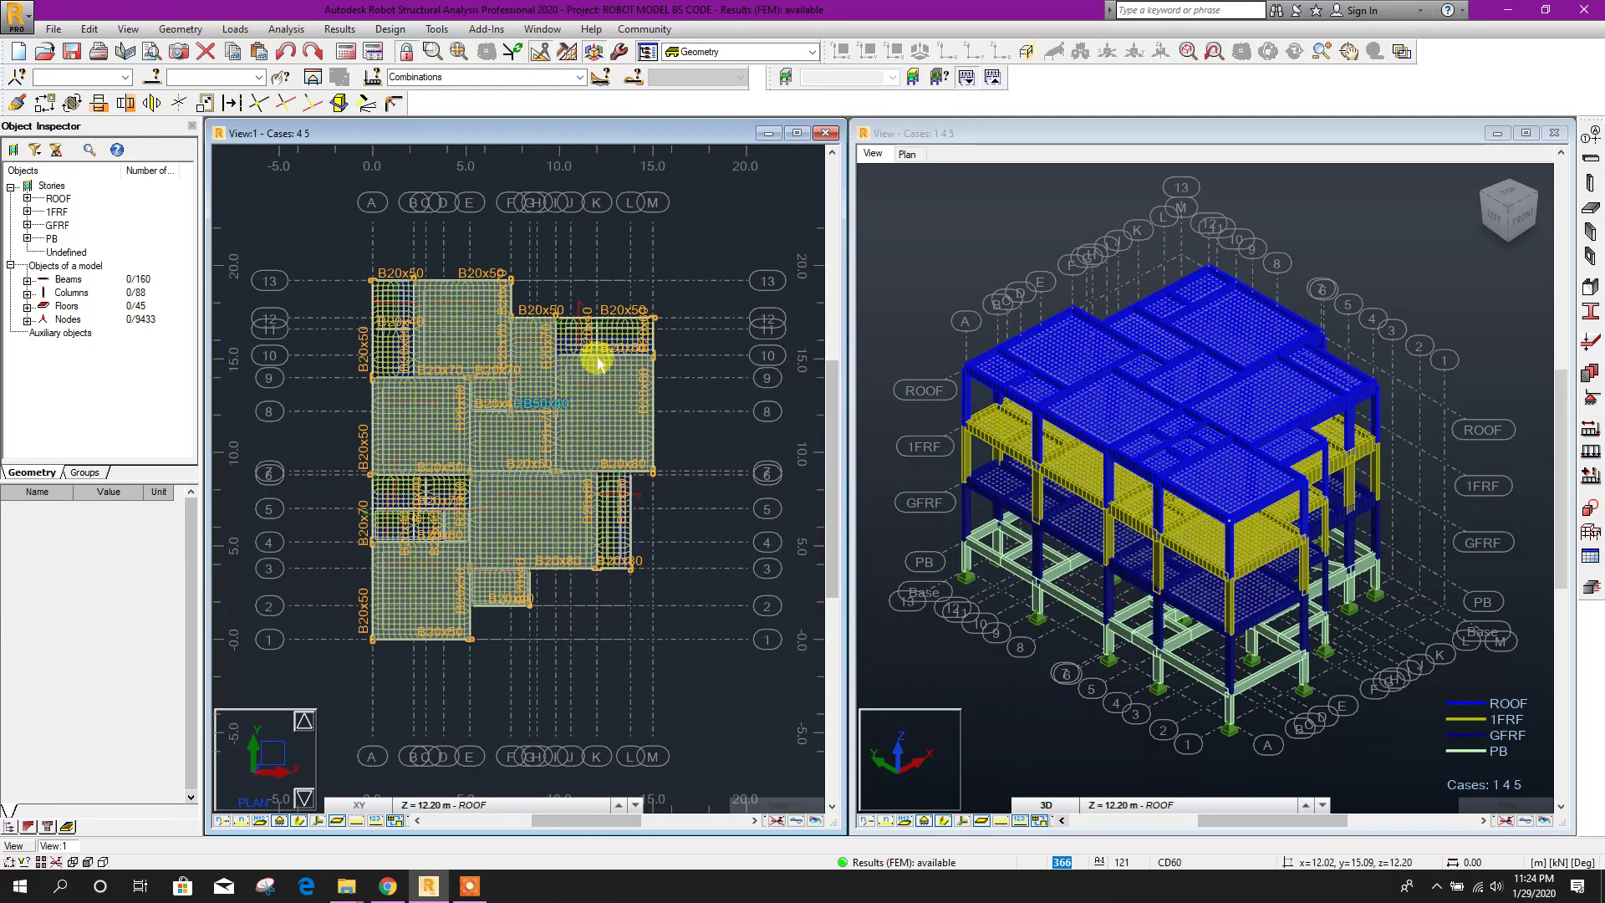
{"action": "left_click", "coordinate": [943, 254]}
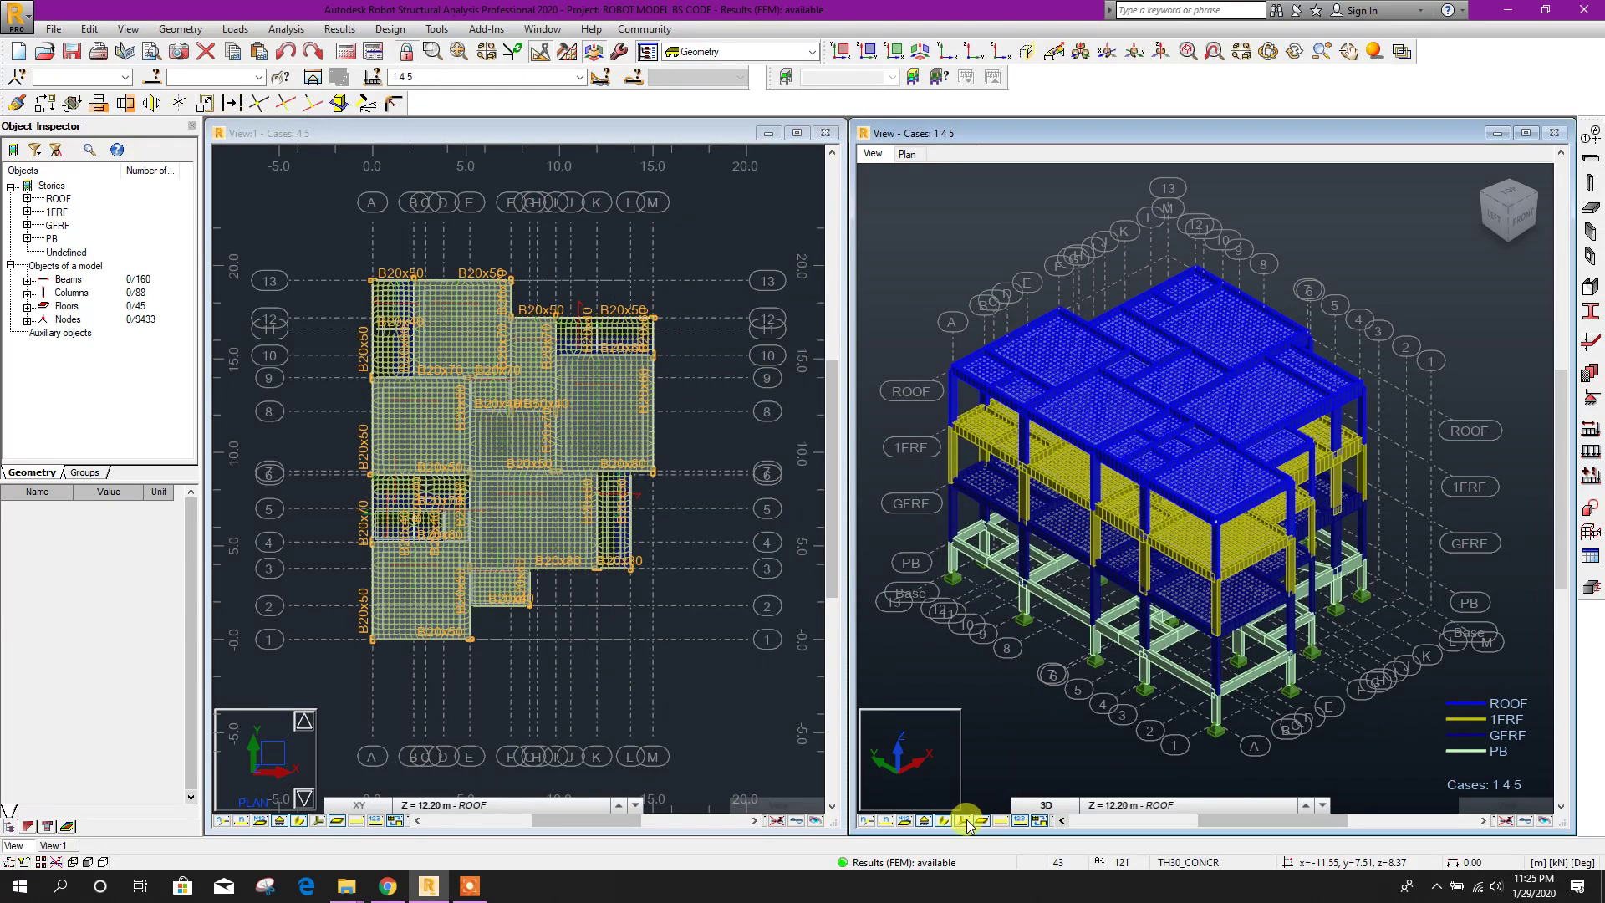
{"action": "left_click", "coordinate": [944, 821]}
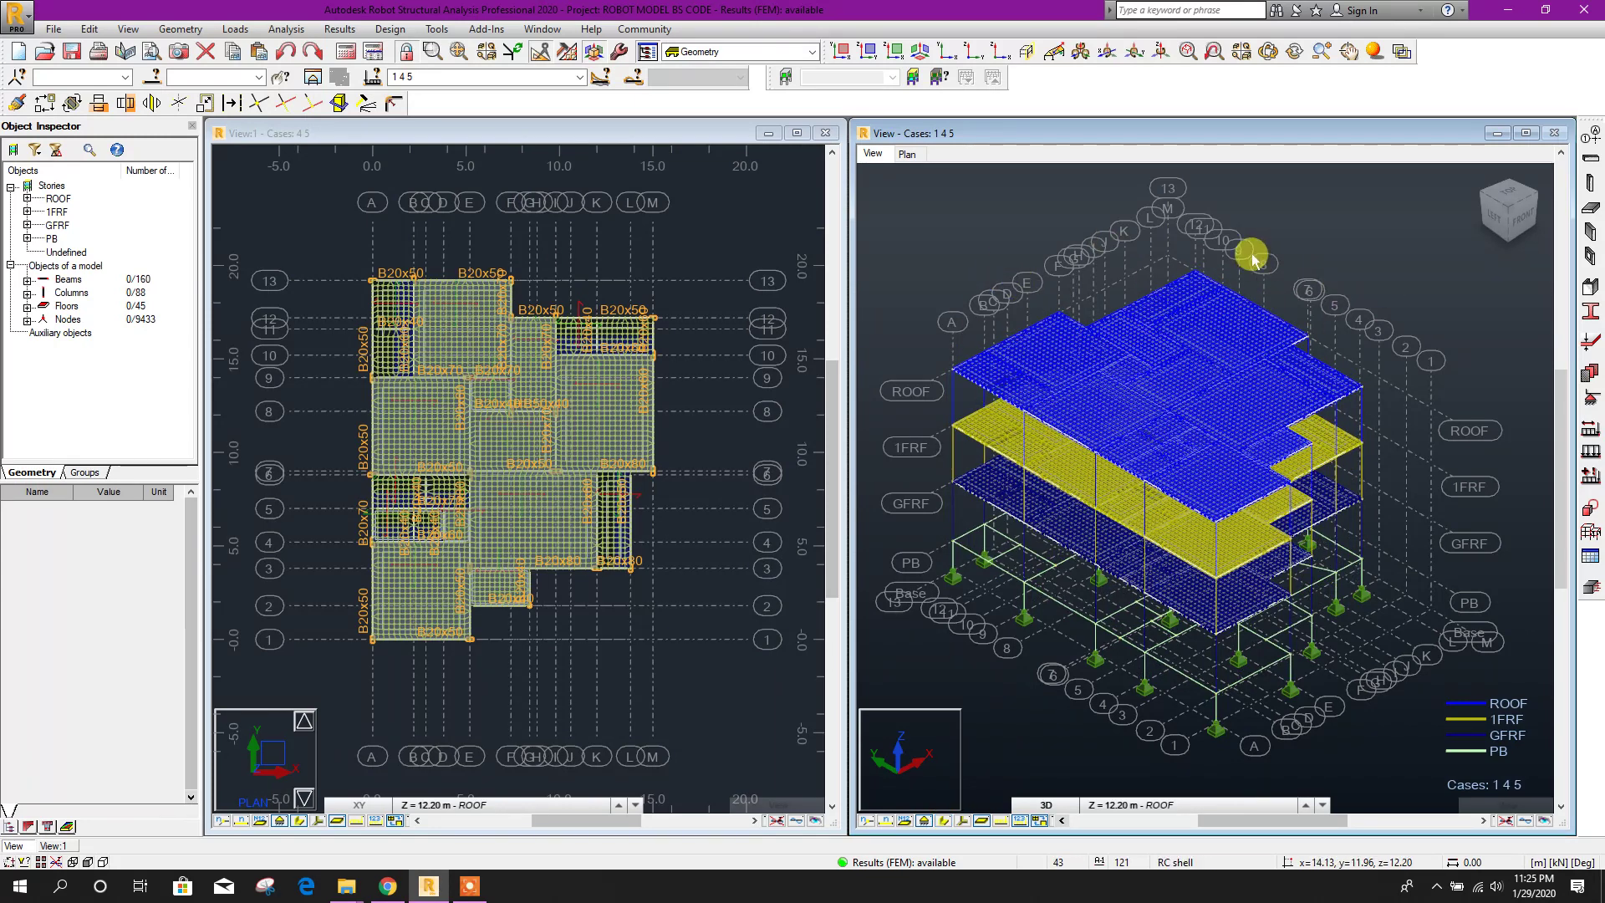
Switch to the results layout and display the Fx force diagram for load case SW
{"action": "left_click", "coordinate": [811, 52]}
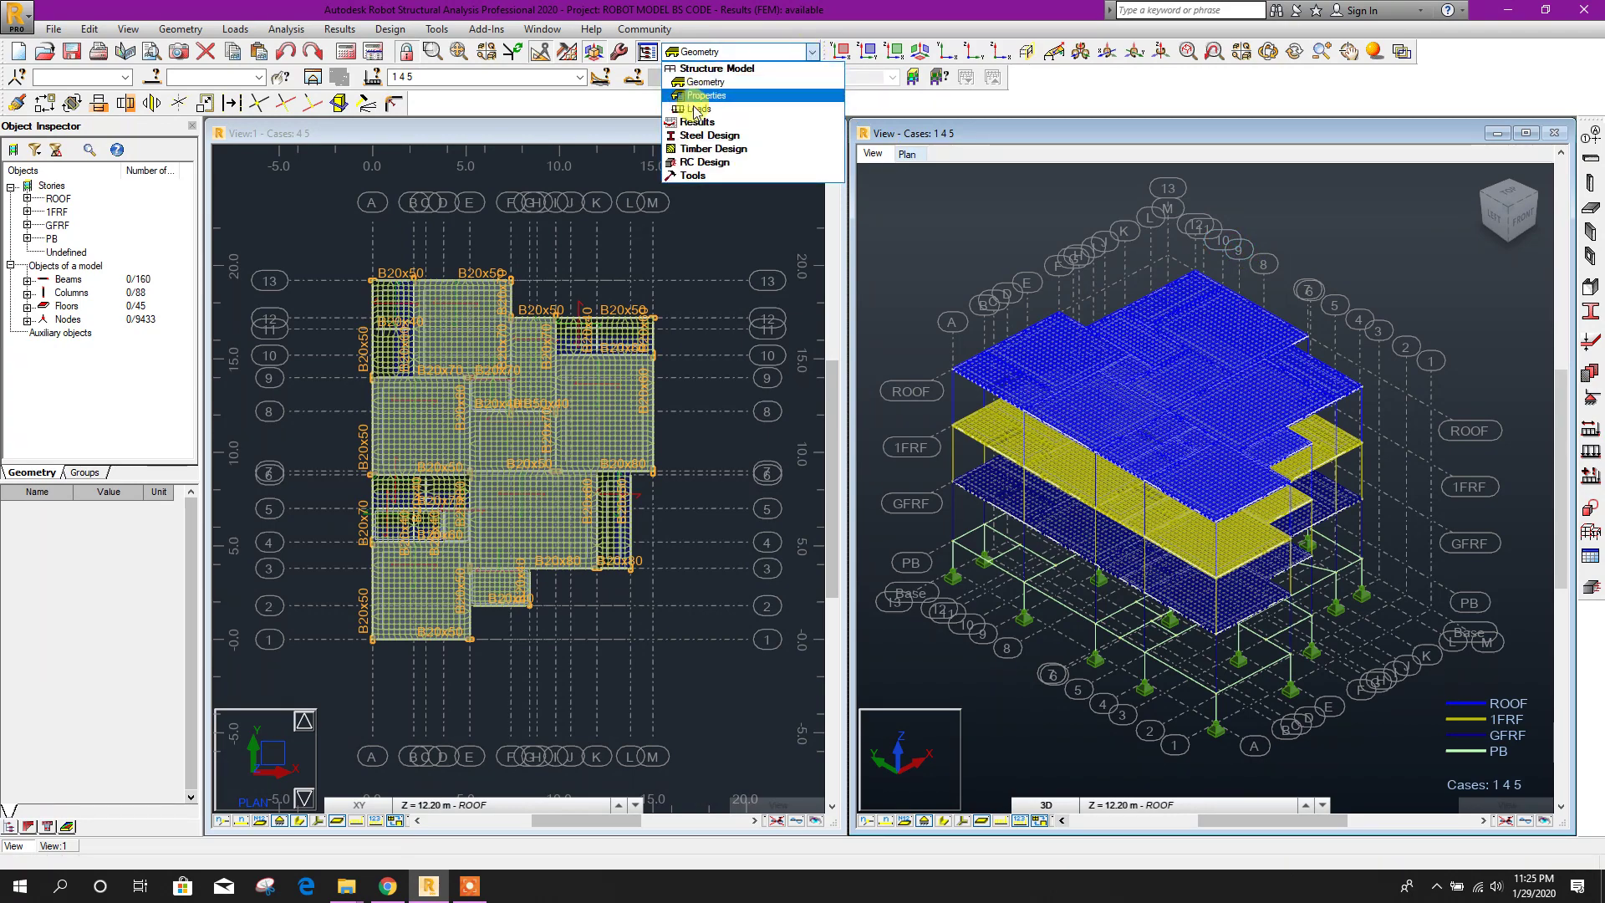
{"action": "left_click", "coordinate": [710, 122]}
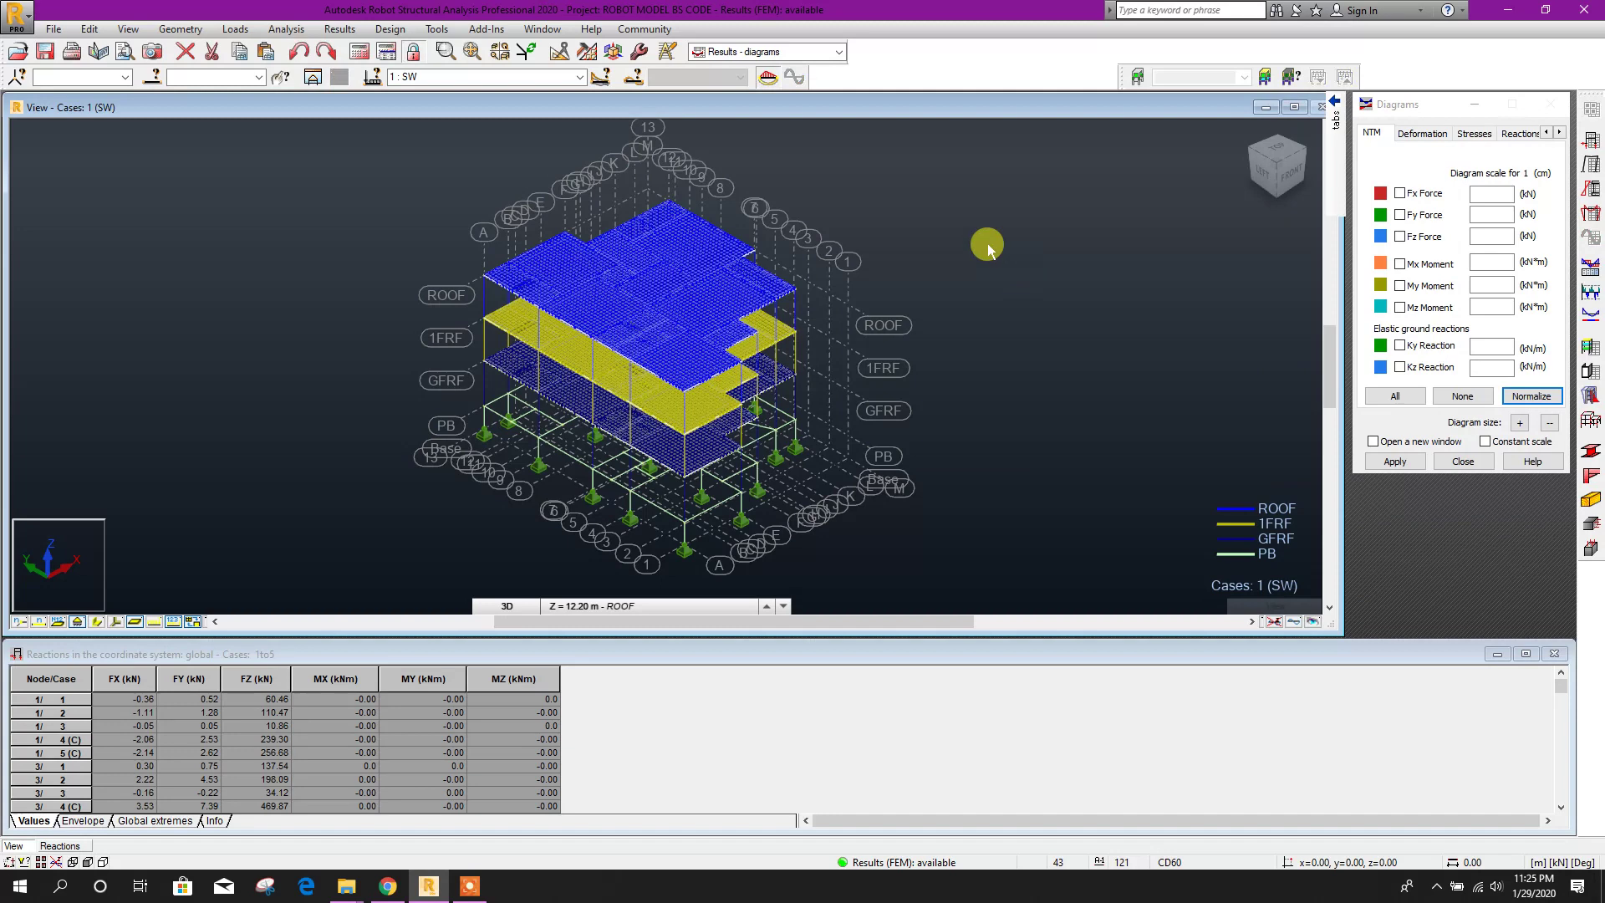
{"action": "middle_click_drag", "start_coordinate": [719, 366], "coordinate": [953, 335], "text": "shift"}
{"action": "left_click", "coordinate": [1410, 198]}
{"action": "left_click", "coordinate": [1395, 462]}
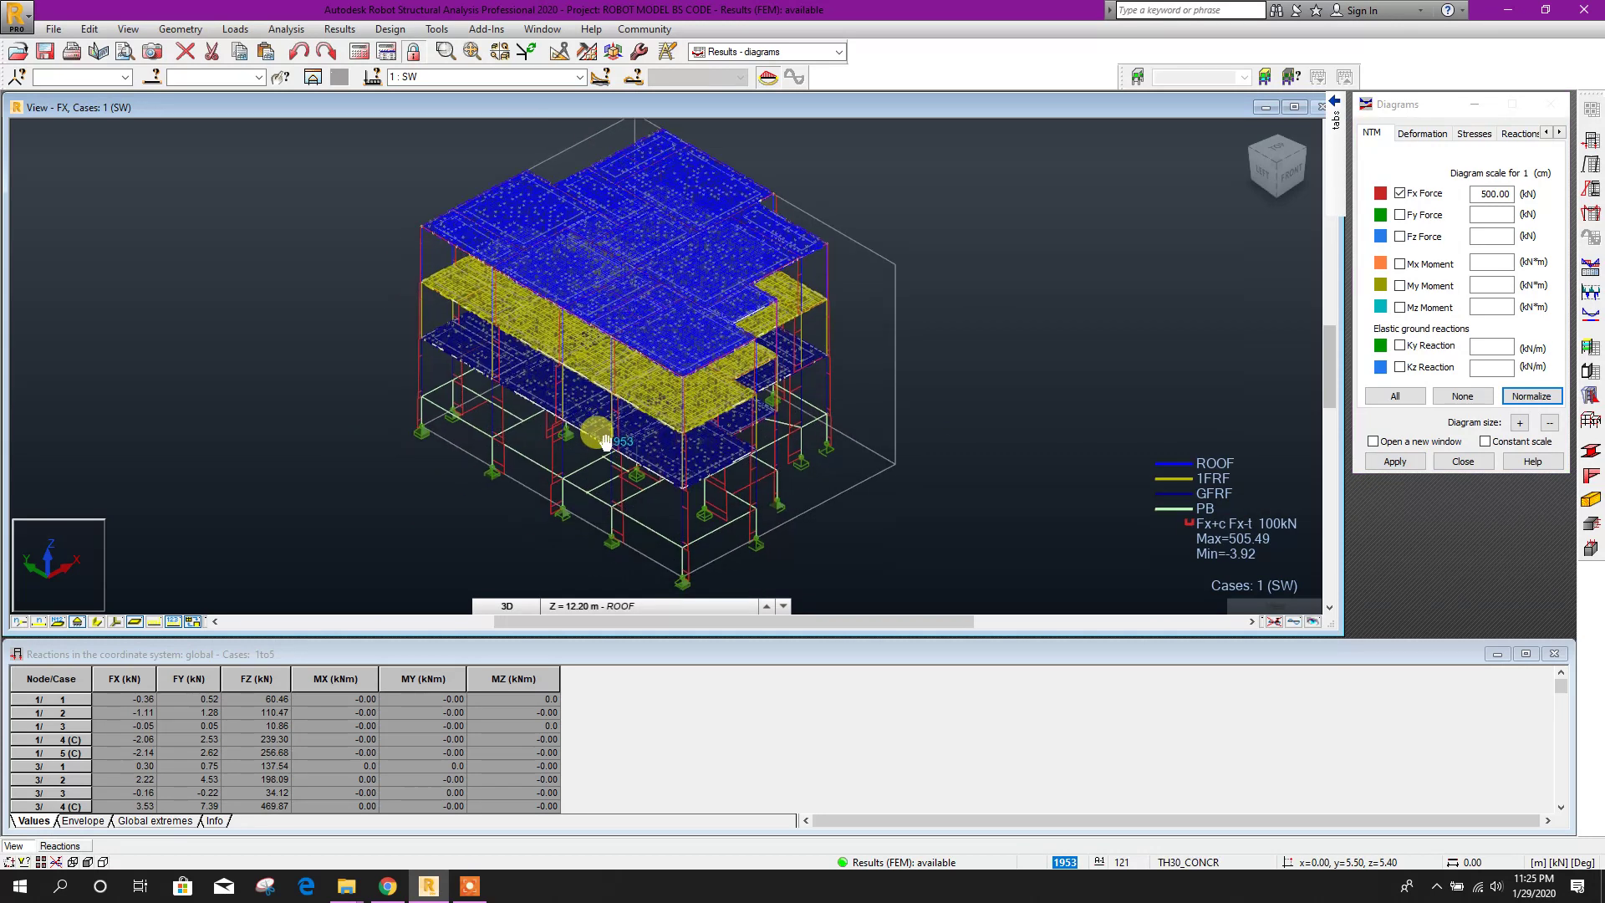
Show the Fx diagrams filled, with text descriptions of the values at local extremes
{"action": "scroll", "coordinate": [543, 451], "scroll_direction": "up", "scroll_amount": 1}
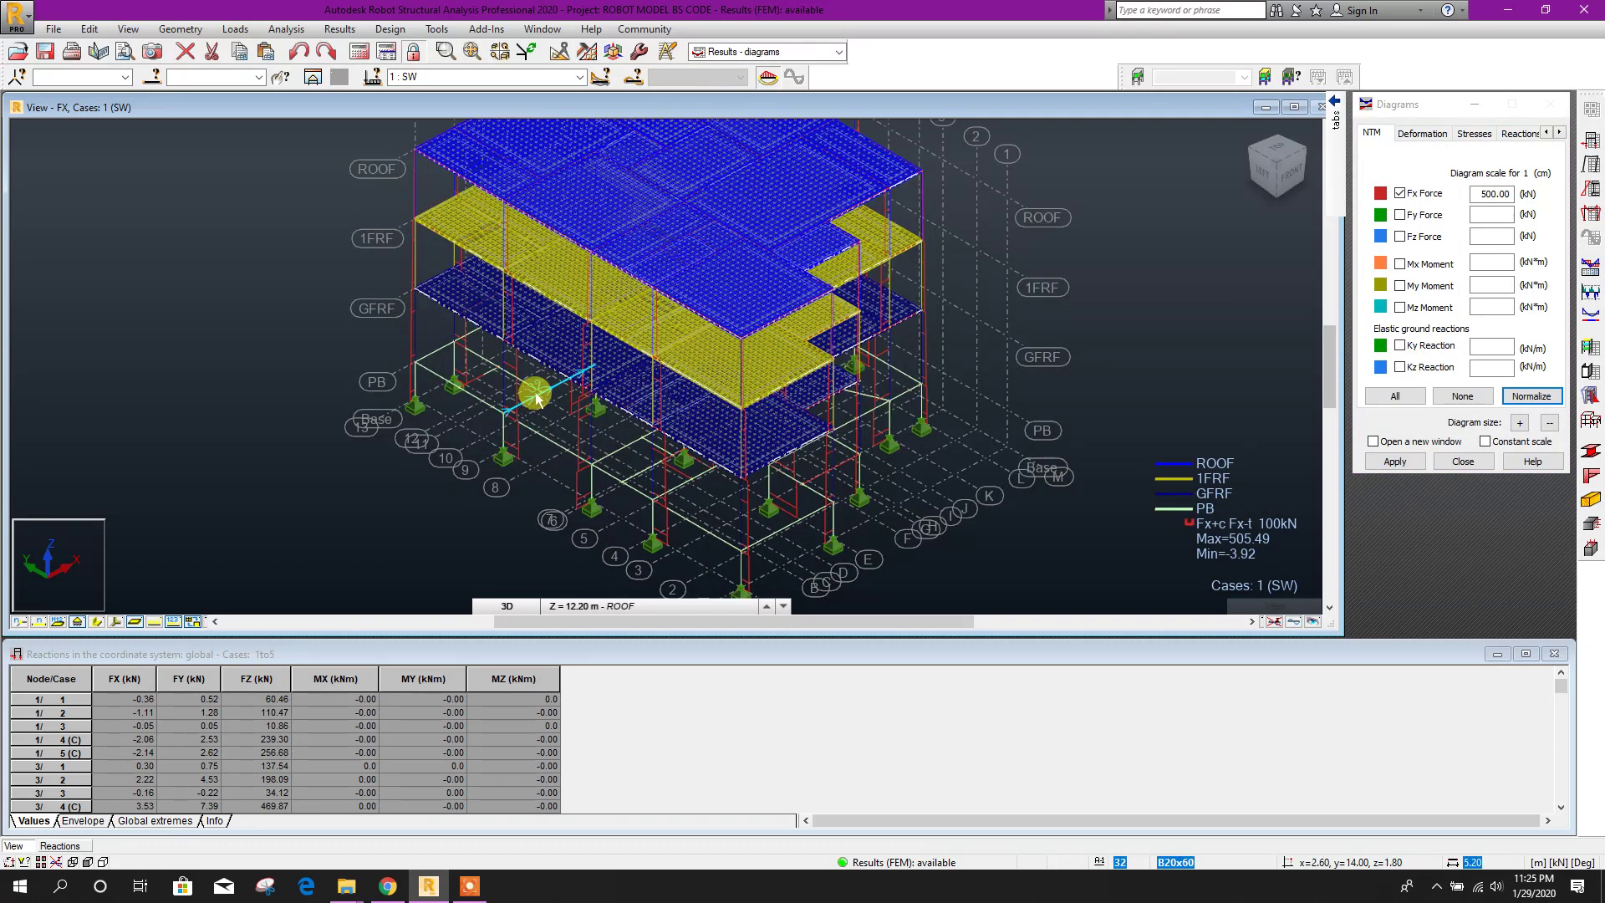
{"action": "scroll", "coordinate": [527, 459], "scroll_direction": "up", "scroll_amount": 1}
{"action": "scroll", "coordinate": [469, 452], "scroll_direction": "up", "scroll_amount": 1}
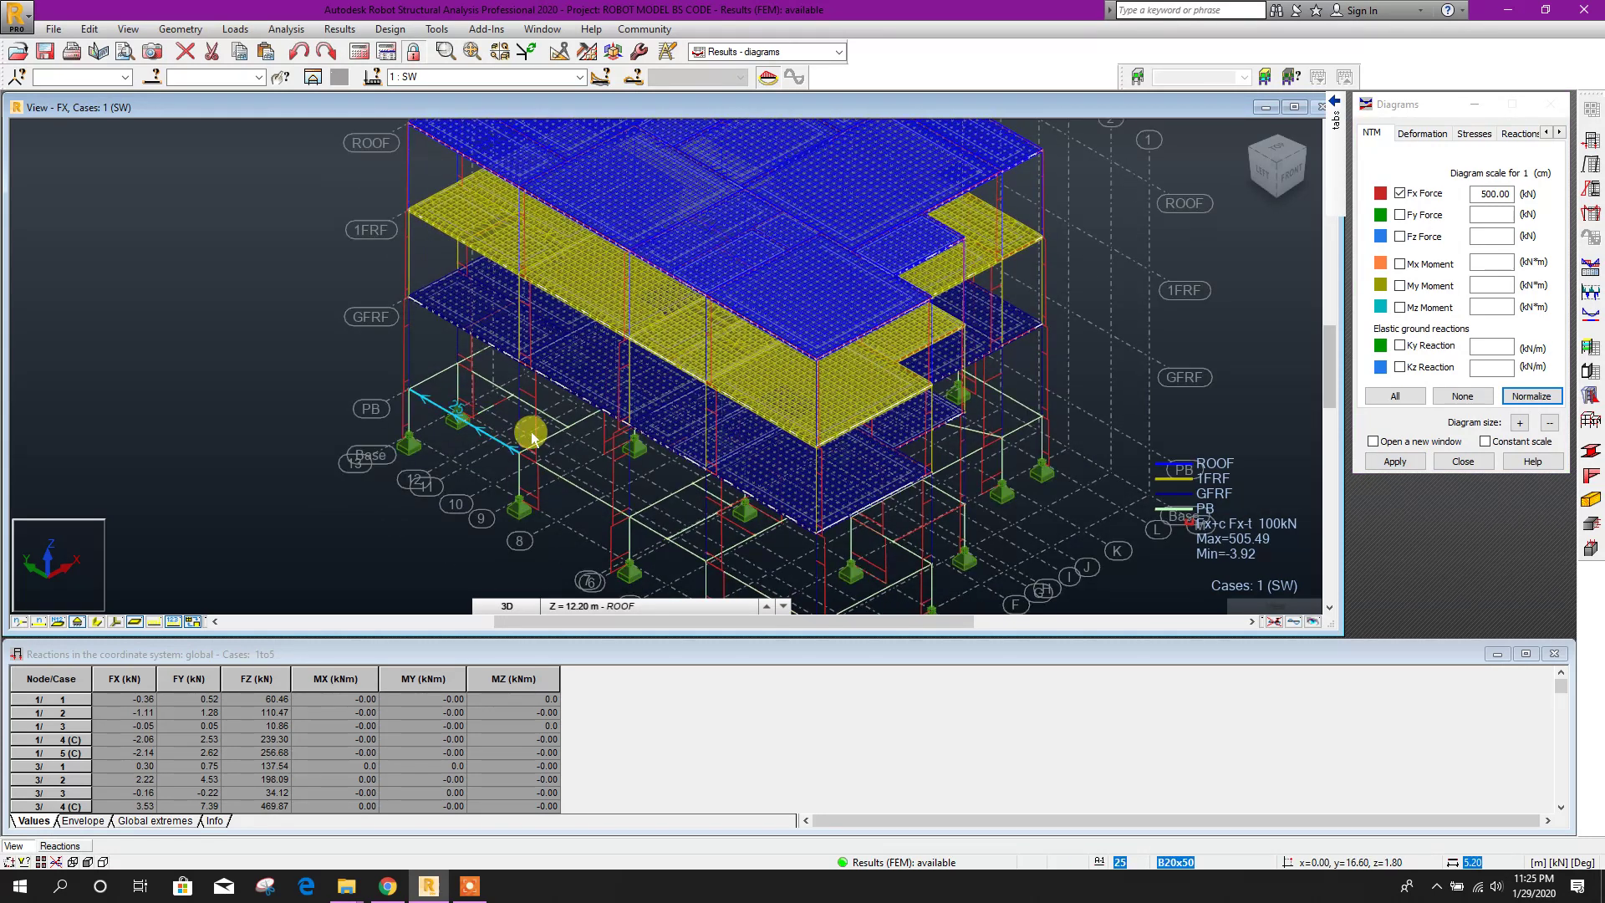
{"action": "left_click", "coordinate": [1559, 132]}
{"action": "left_click", "coordinate": [1559, 132]}
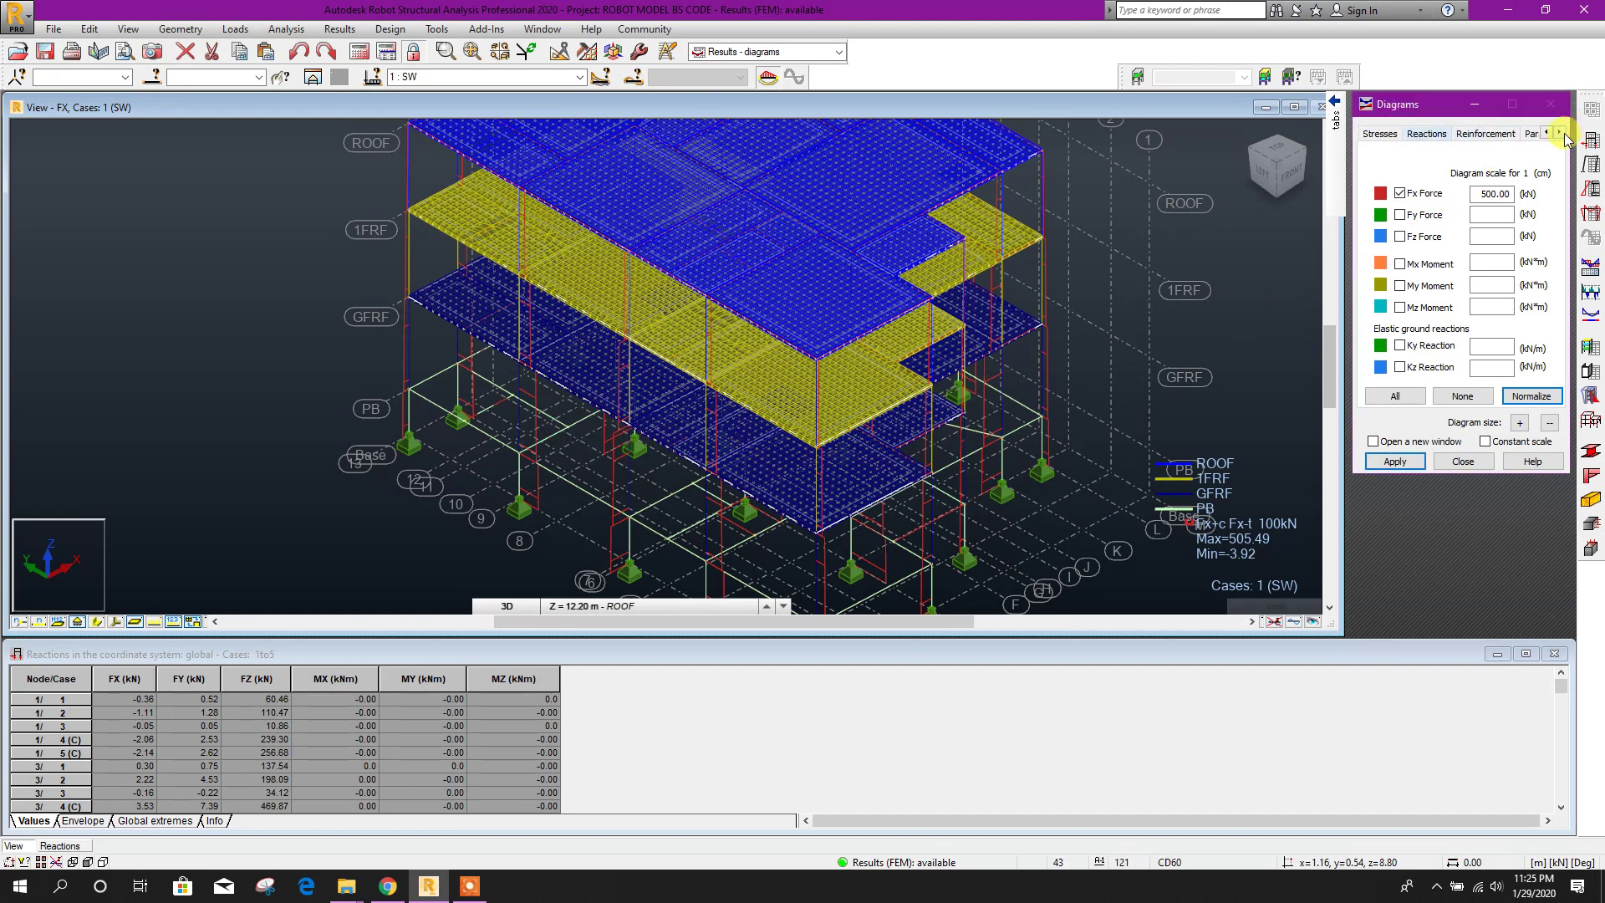
{"action": "left_click", "coordinate": [1505, 134]}
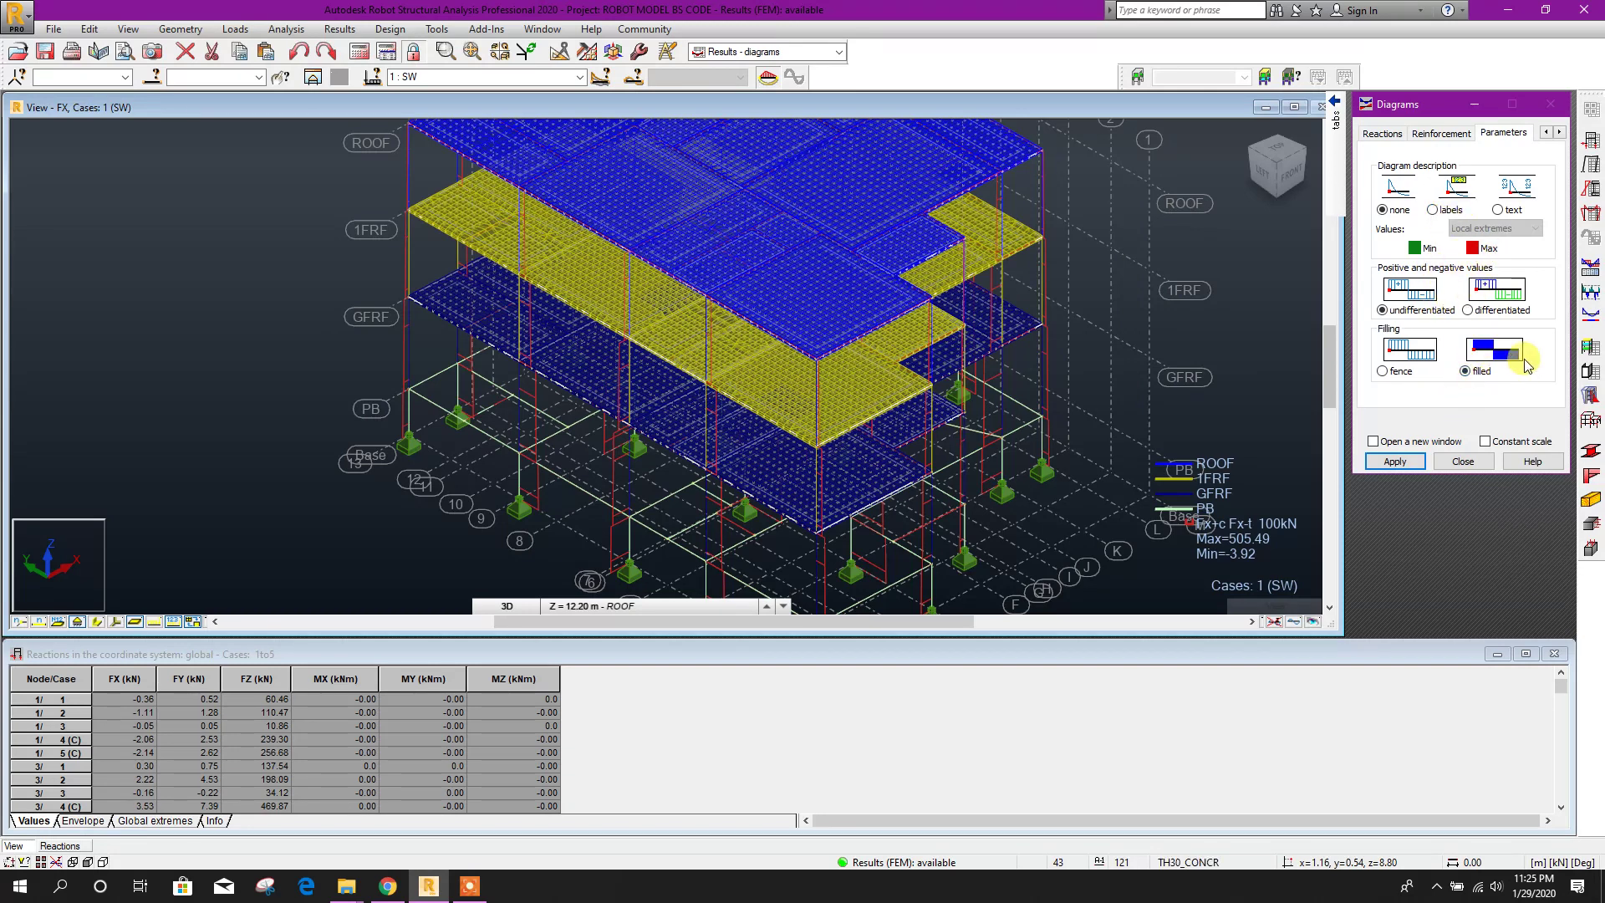
{"action": "left_click", "coordinate": [1498, 209]}
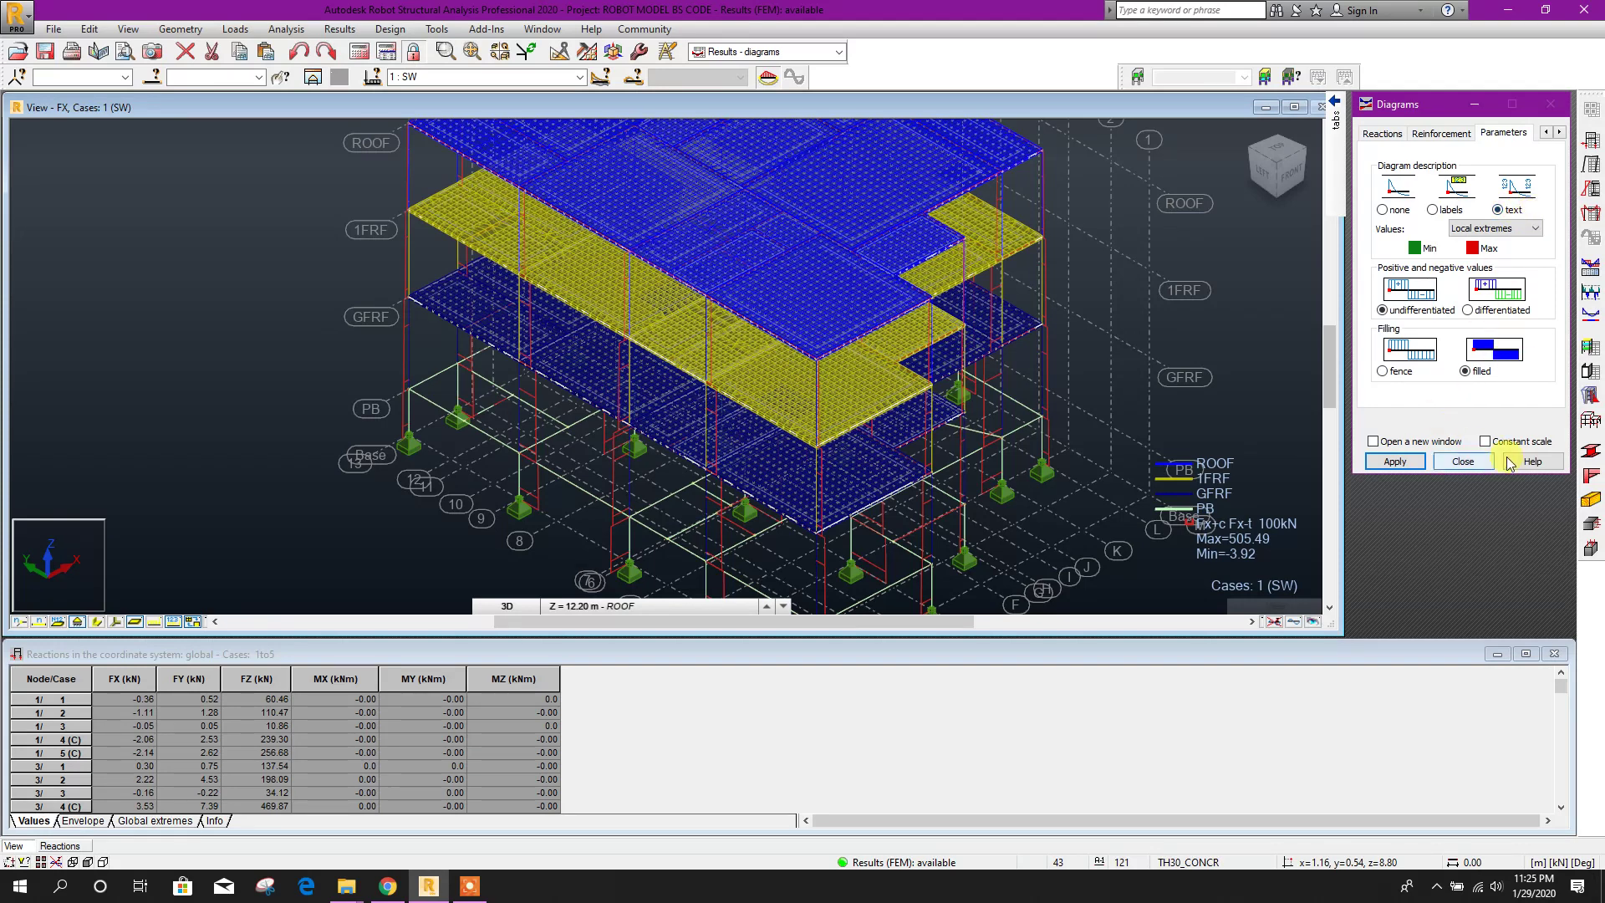
{"action": "scroll", "coordinate": [841, 423], "scroll_direction": "down", "scroll_amount": 5}
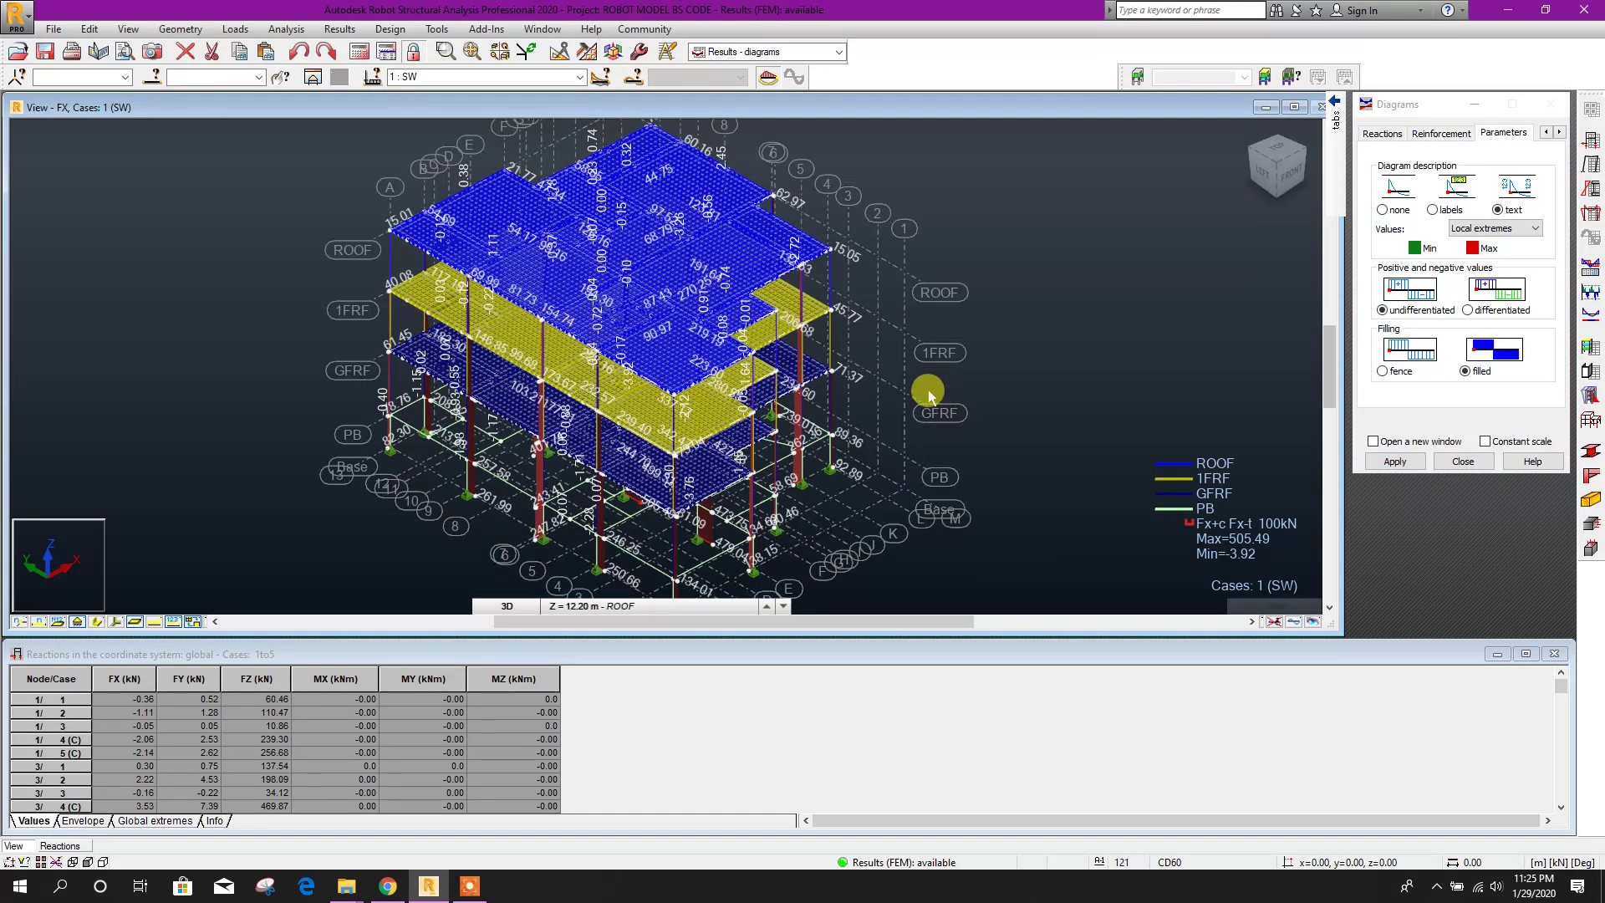
Select the frame on grid line A and isolate it for viewing in a separate window
{"action": "middle_click_drag", "start_coordinate": [735, 259], "coordinate": [520, 268]}
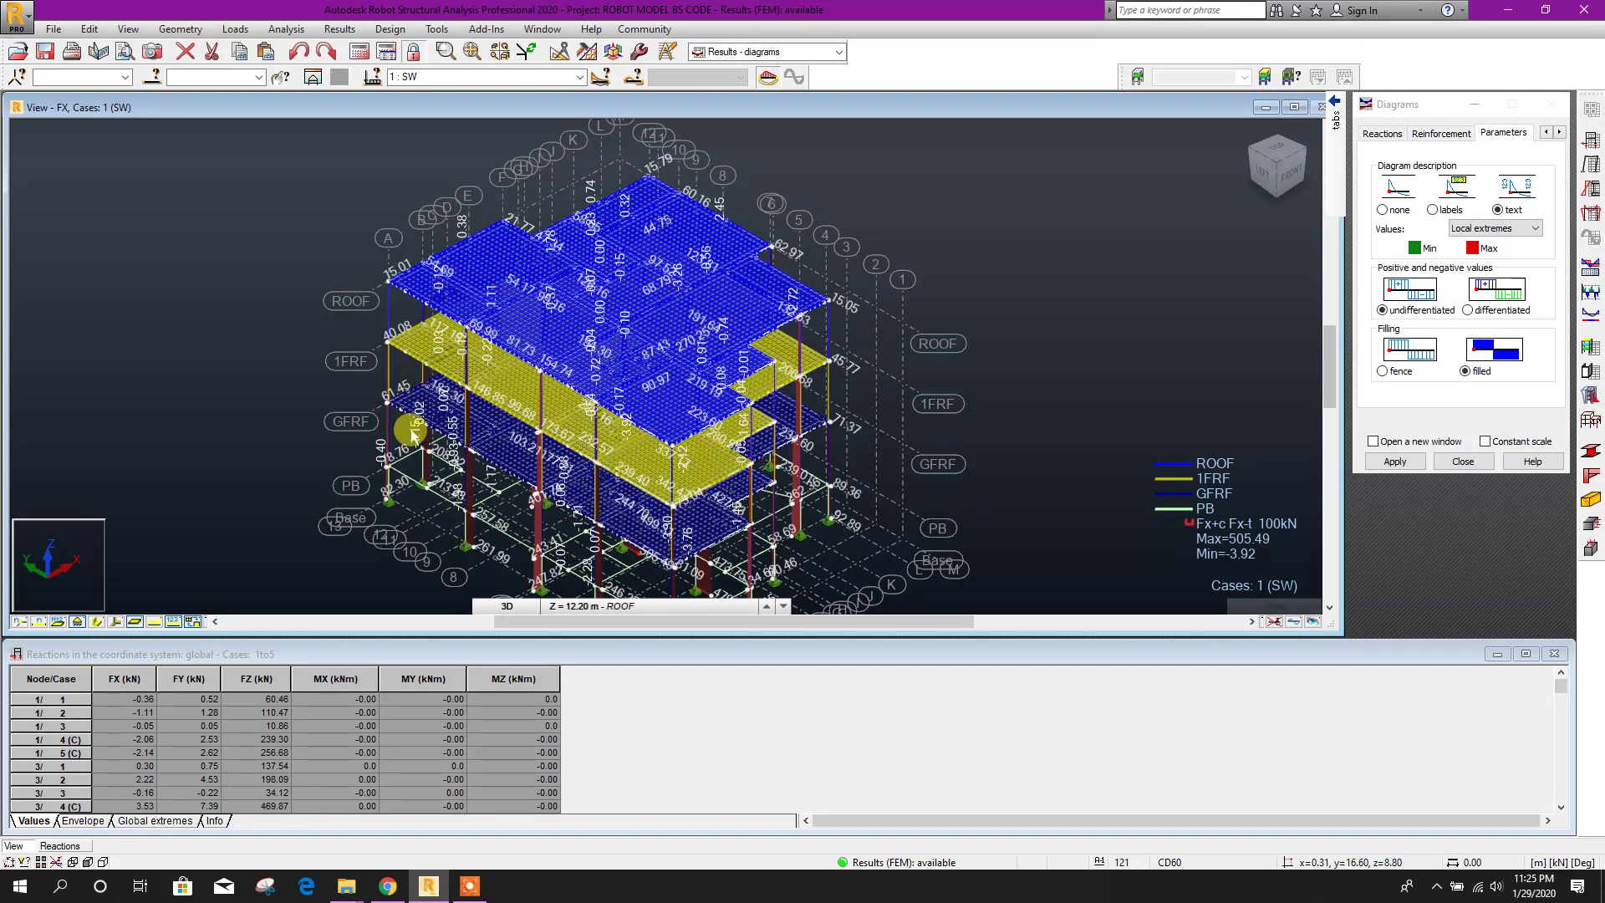
{"action": "middle_click_drag", "start_coordinate": [928, 389], "coordinate": [923, 343]}
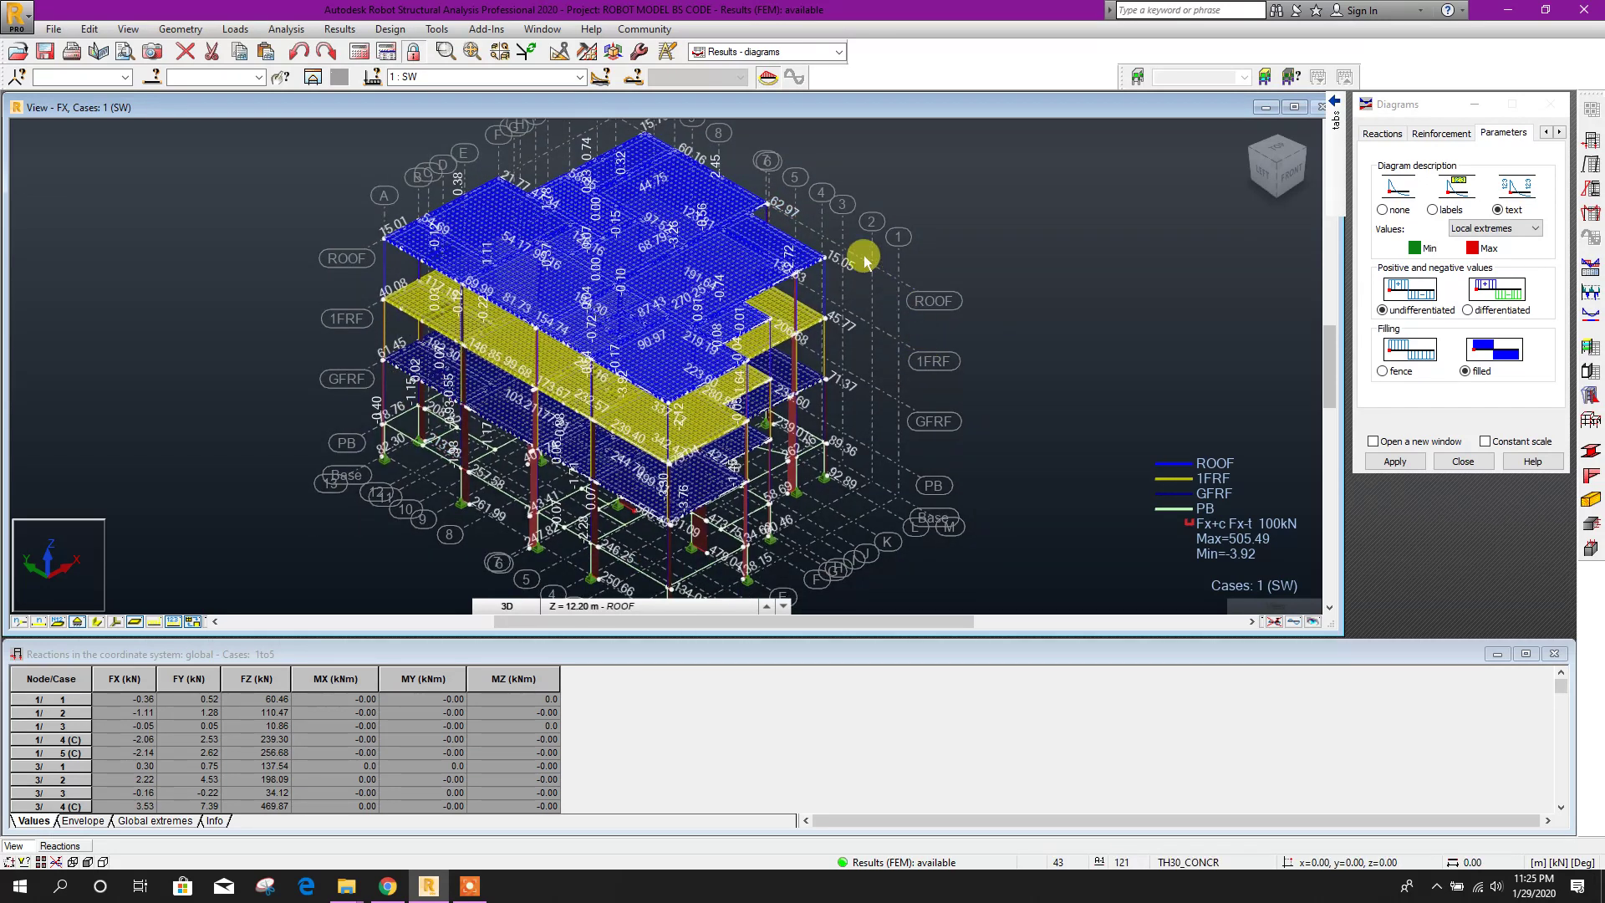
{"action": "left_click", "coordinate": [384, 199]}
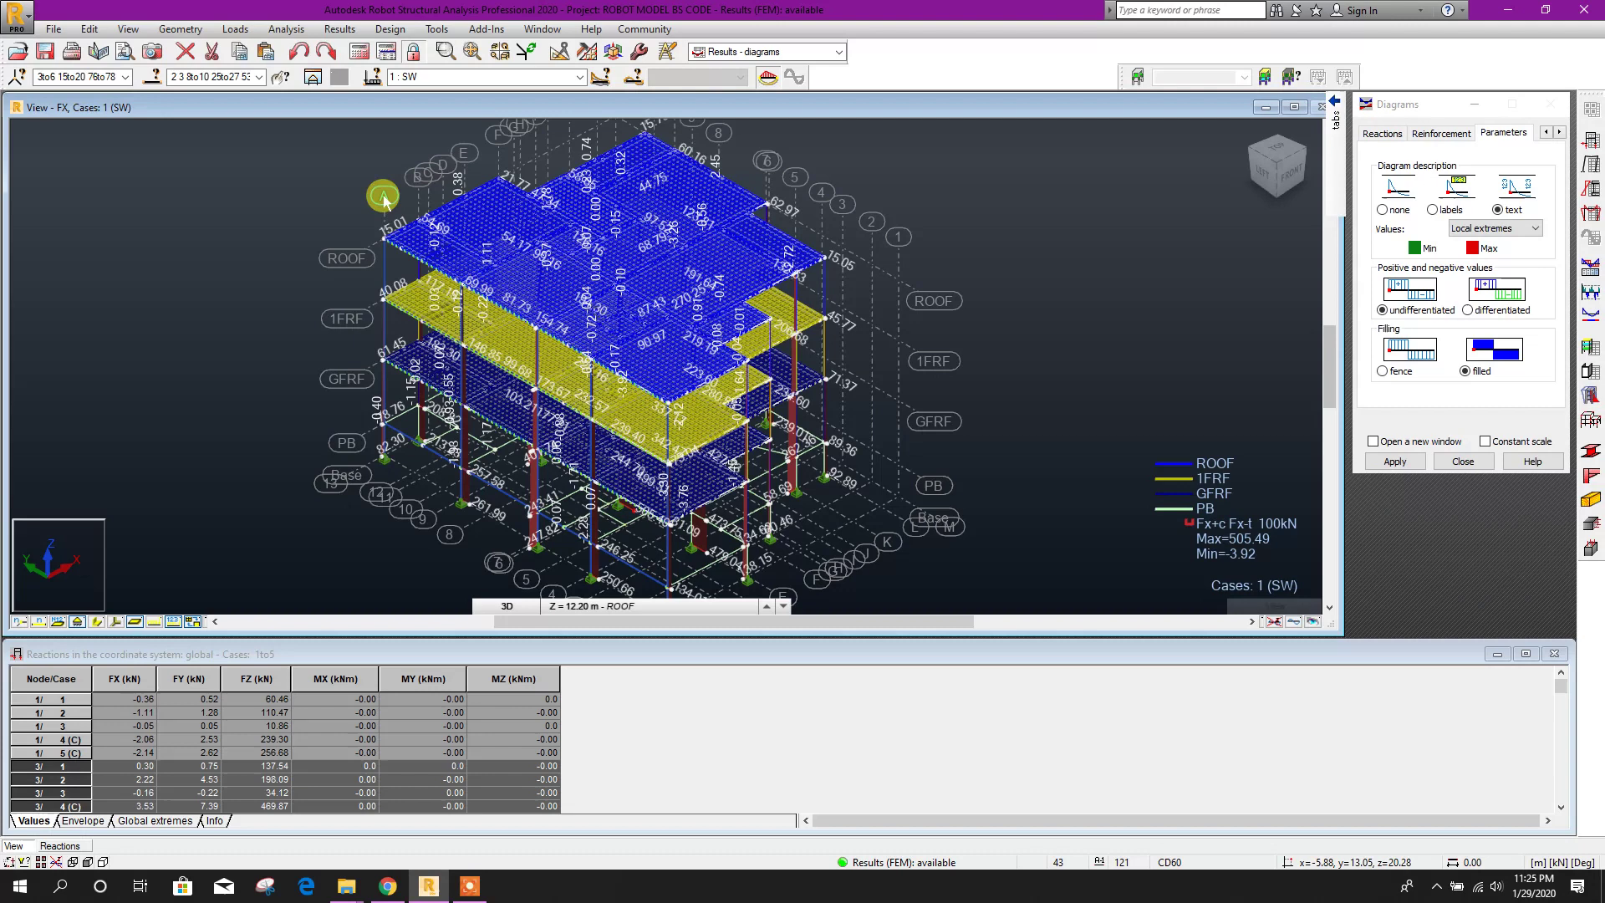
{"action": "left_click", "coordinate": [314, 77]}
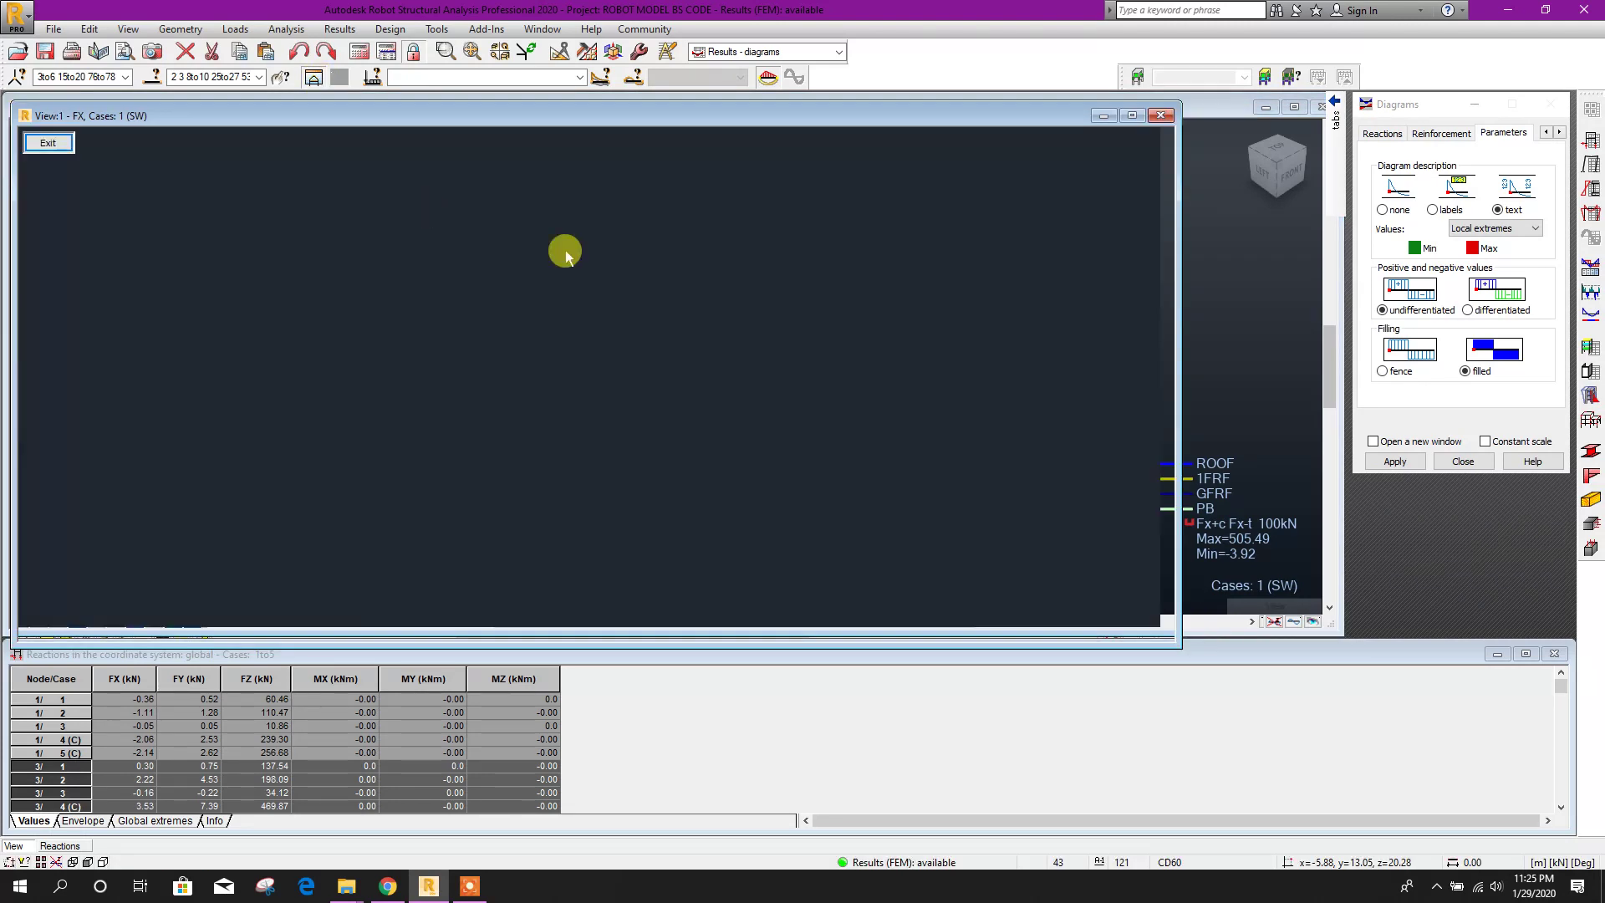
{"action": "scroll", "coordinate": [627, 359], "scroll_direction": "up", "scroll_amount": 5}
{"action": "scroll", "coordinate": [548, 335], "scroll_direction": "down", "scroll_amount": 4}
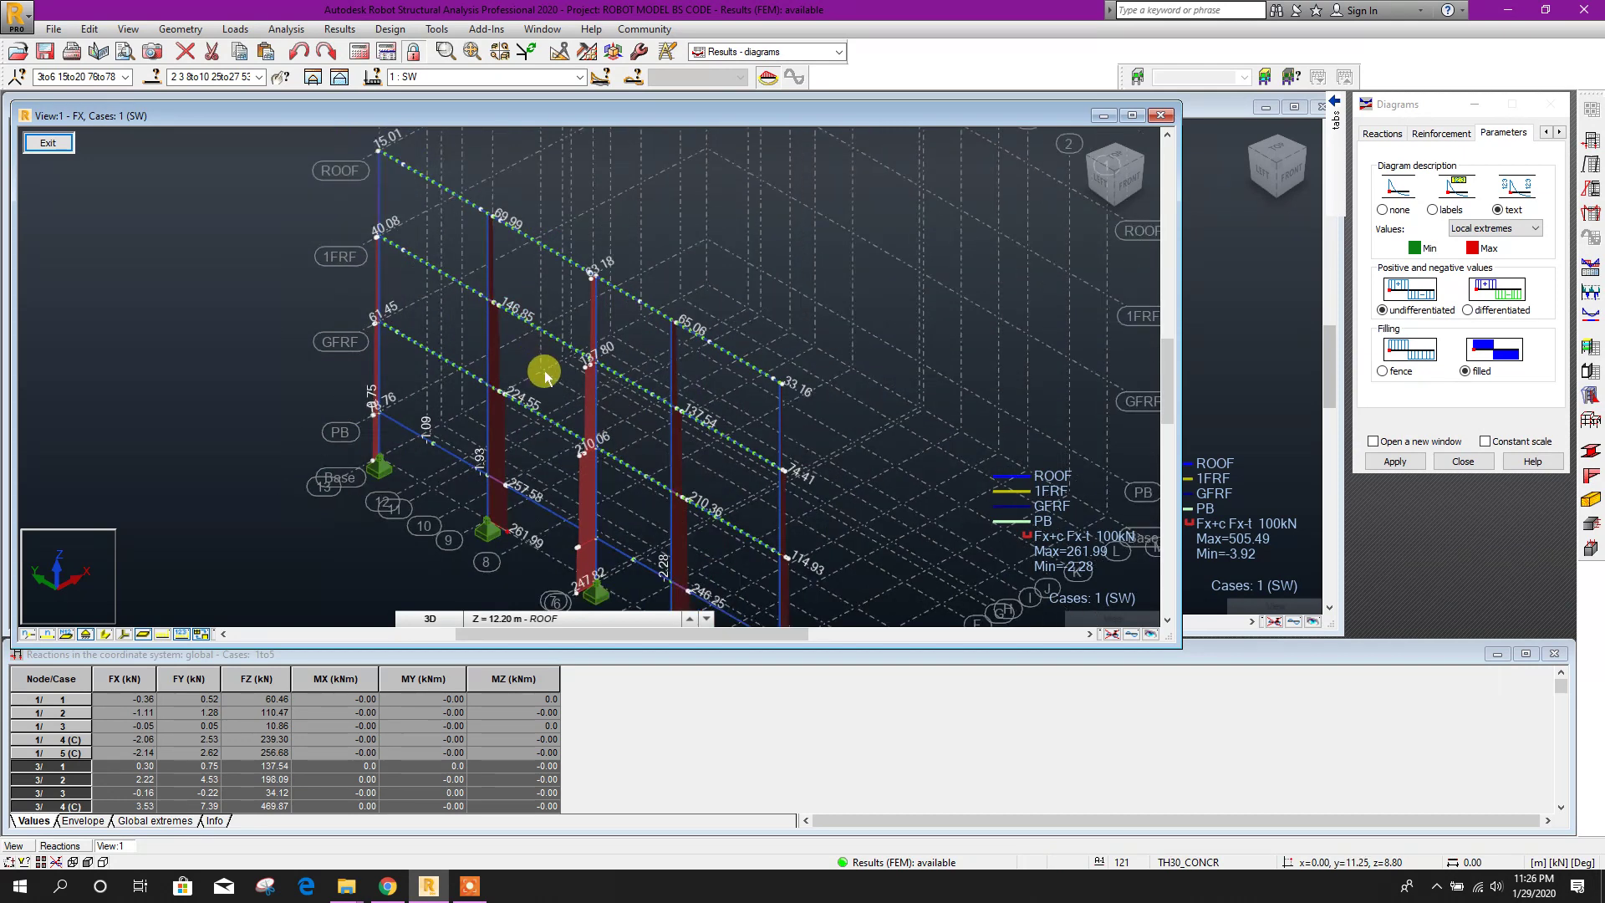
Display the Fy and Fz force diagrams, one after the other, on the isolated grid line A frame
{"action": "left_click", "coordinate": [1382, 132]}
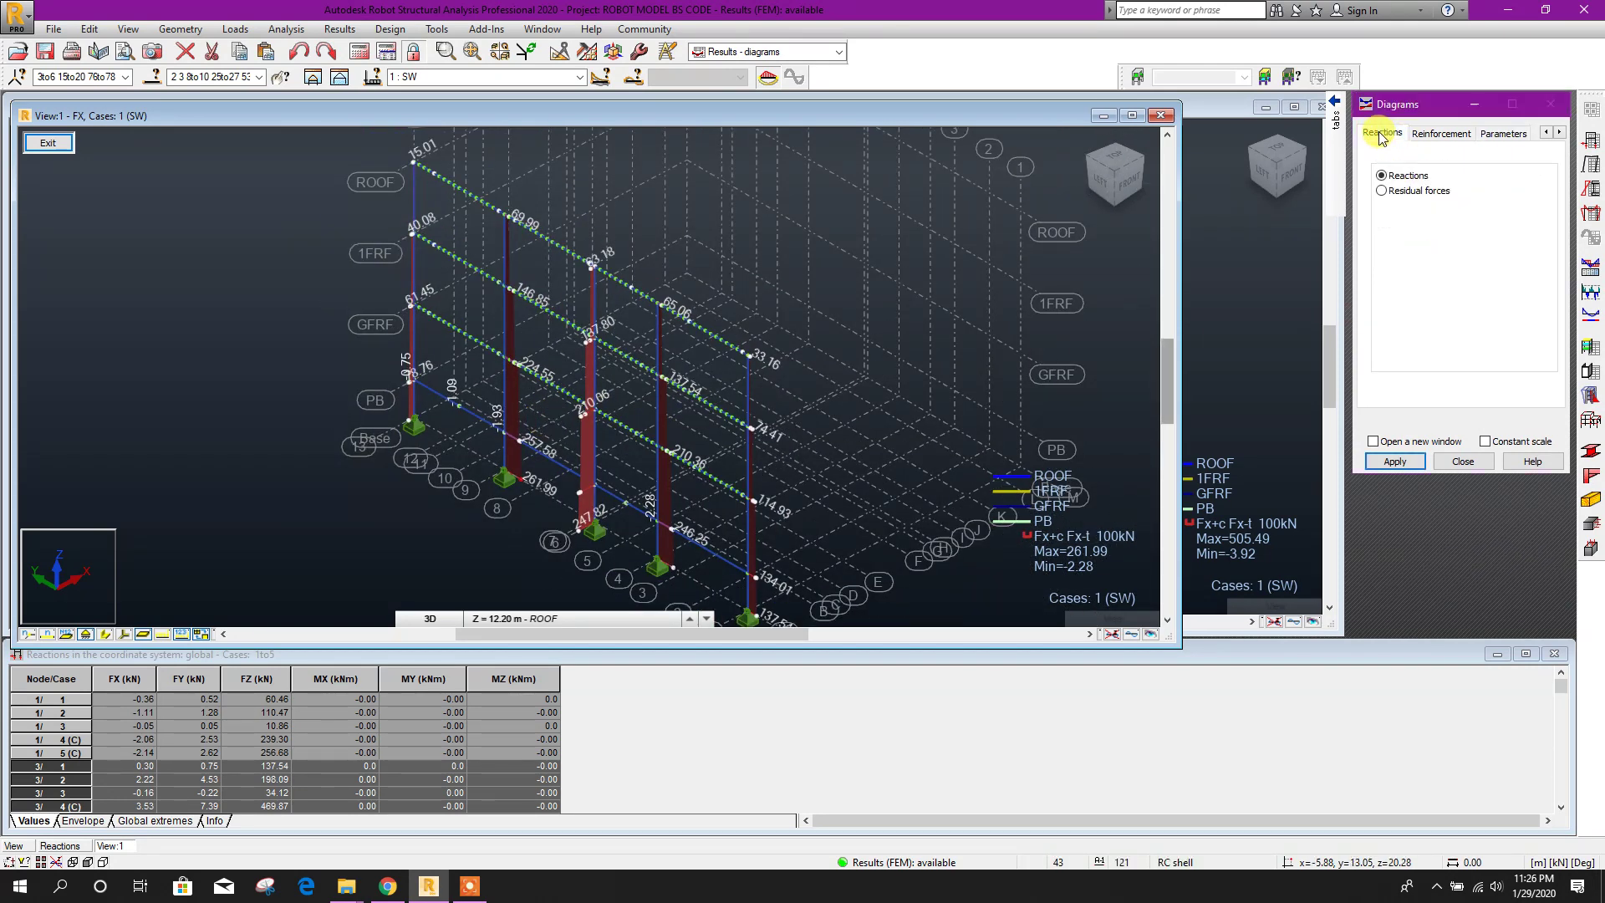
{"action": "mouse_move", "coordinate": [1332, 125]}
{"action": "left_click", "coordinate": [1546, 132]}
{"action": "left_click", "coordinate": [1546, 132]}
{"action": "left_click", "coordinate": [1372, 133]}
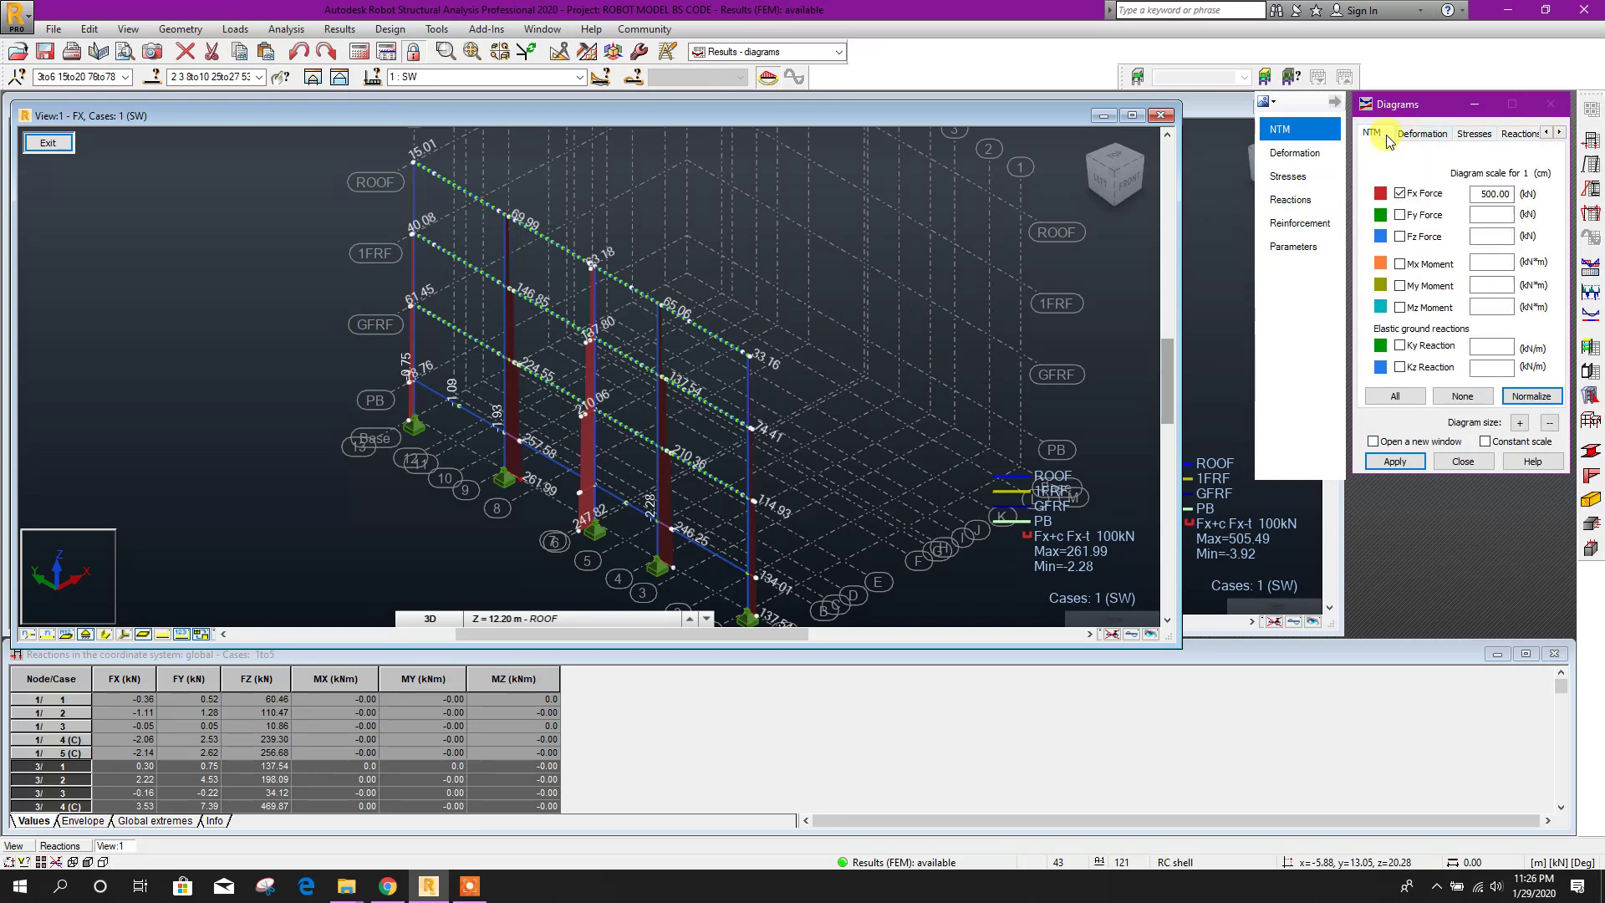
{"action": "left_click", "coordinate": [1417, 469]}
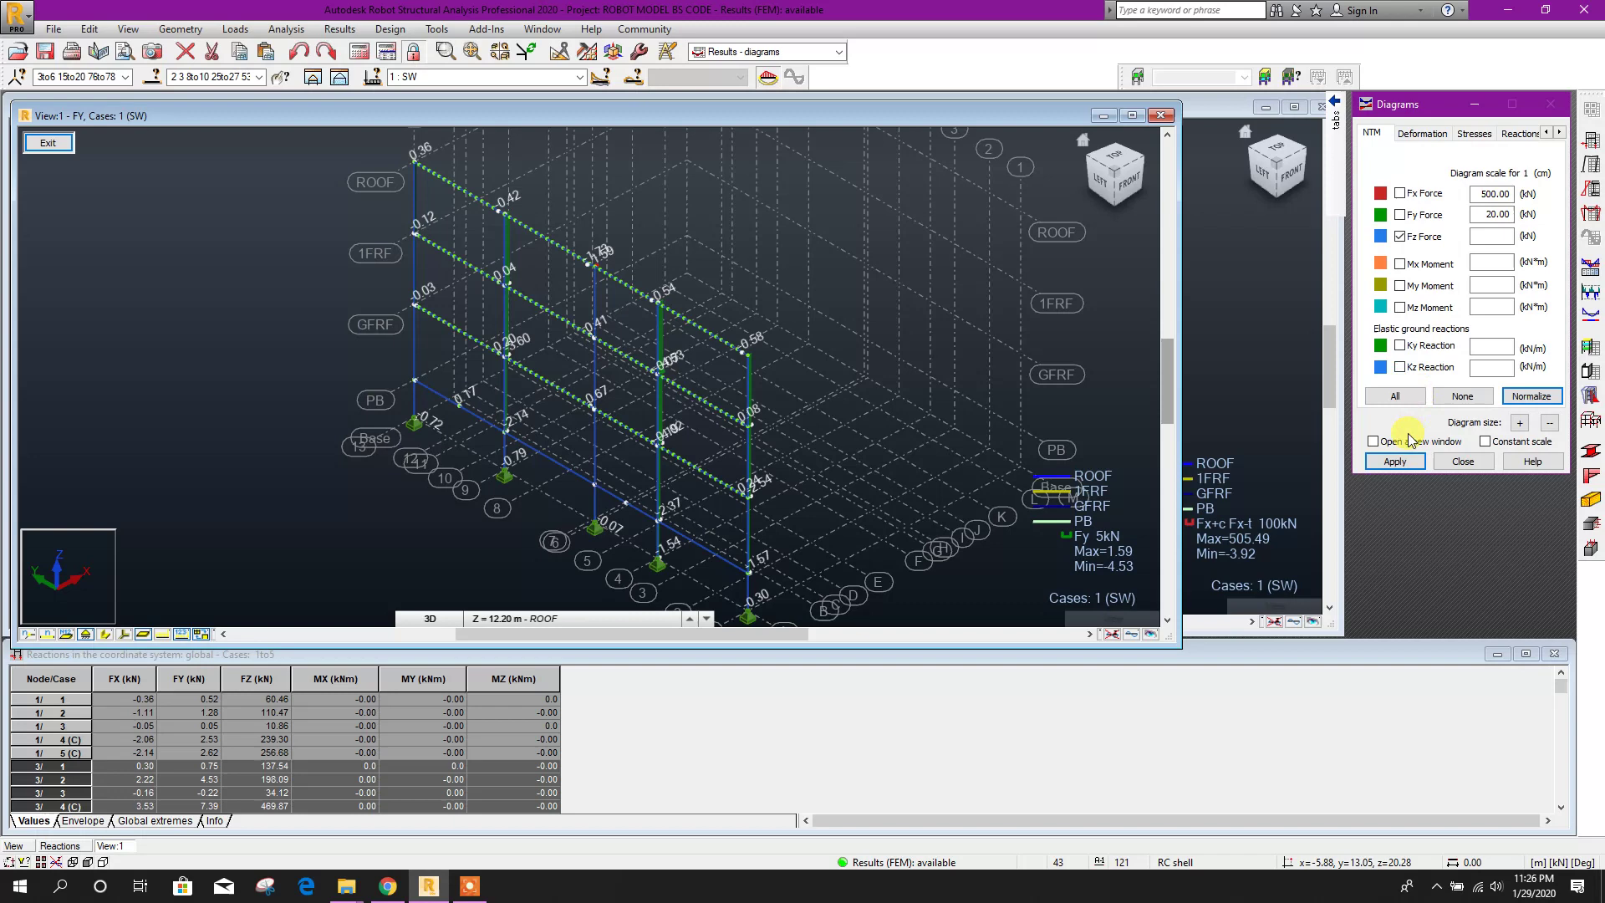
{"action": "left_click", "coordinate": [1396, 462]}
Display the Mx and My moment diagrams in turn on the isolated frame and examine the My values along its beams and columns
{"action": "left_click", "coordinate": [1430, 238]}
{"action": "left_click", "coordinate": [1427, 264]}
{"action": "left_click", "coordinate": [1395, 462]}
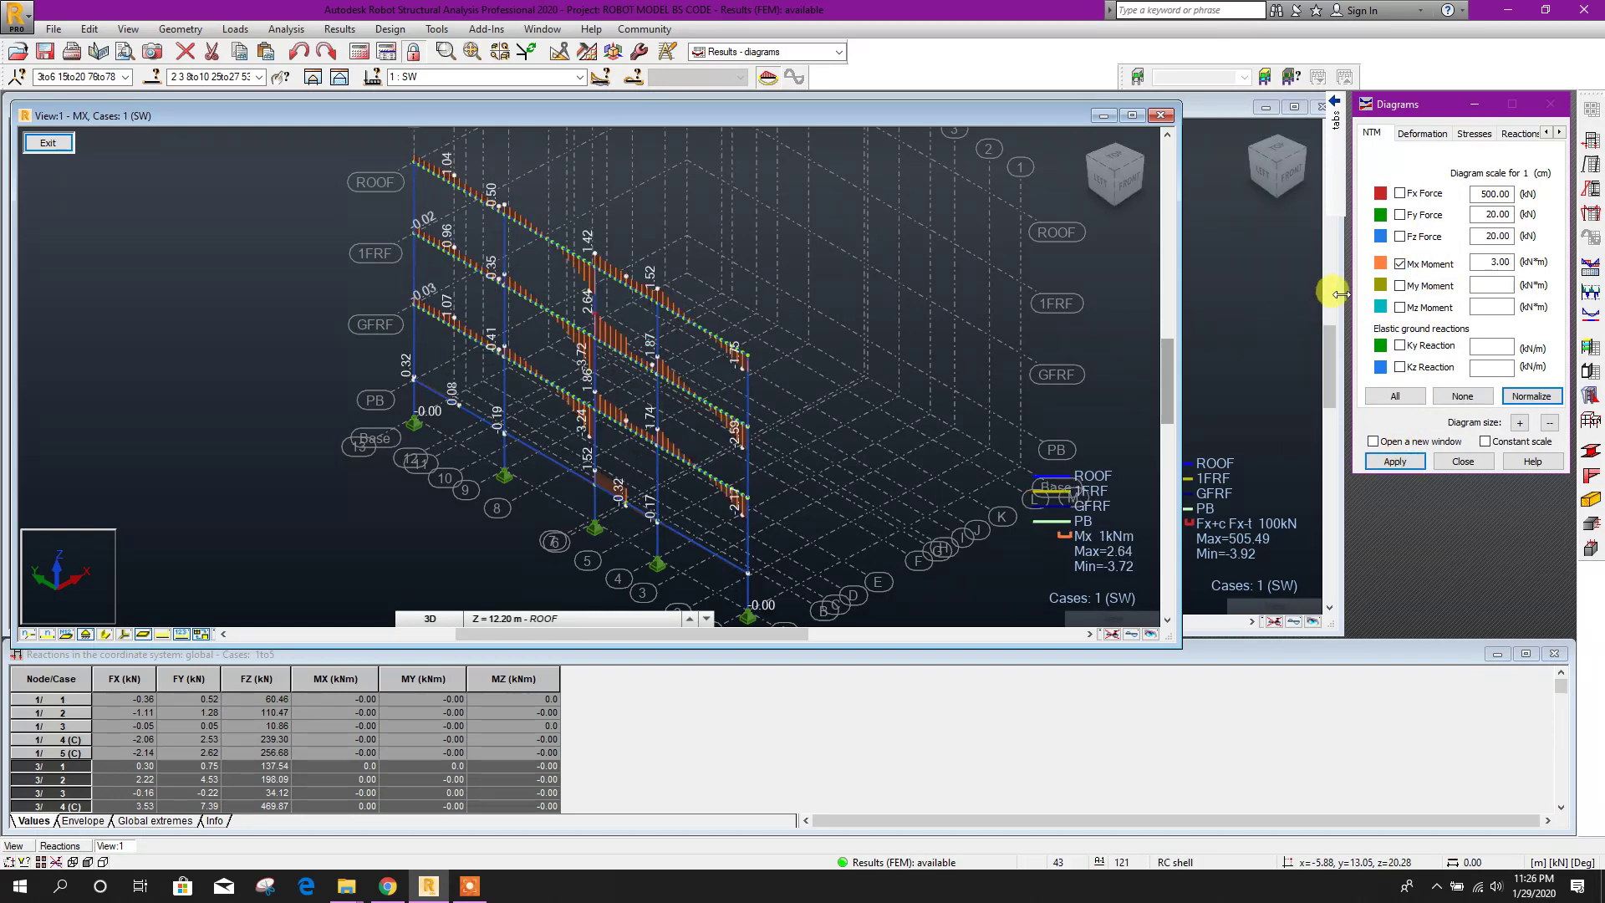
{"action": "left_click", "coordinate": [1427, 266]}
{"action": "left_click", "coordinate": [1395, 461]}
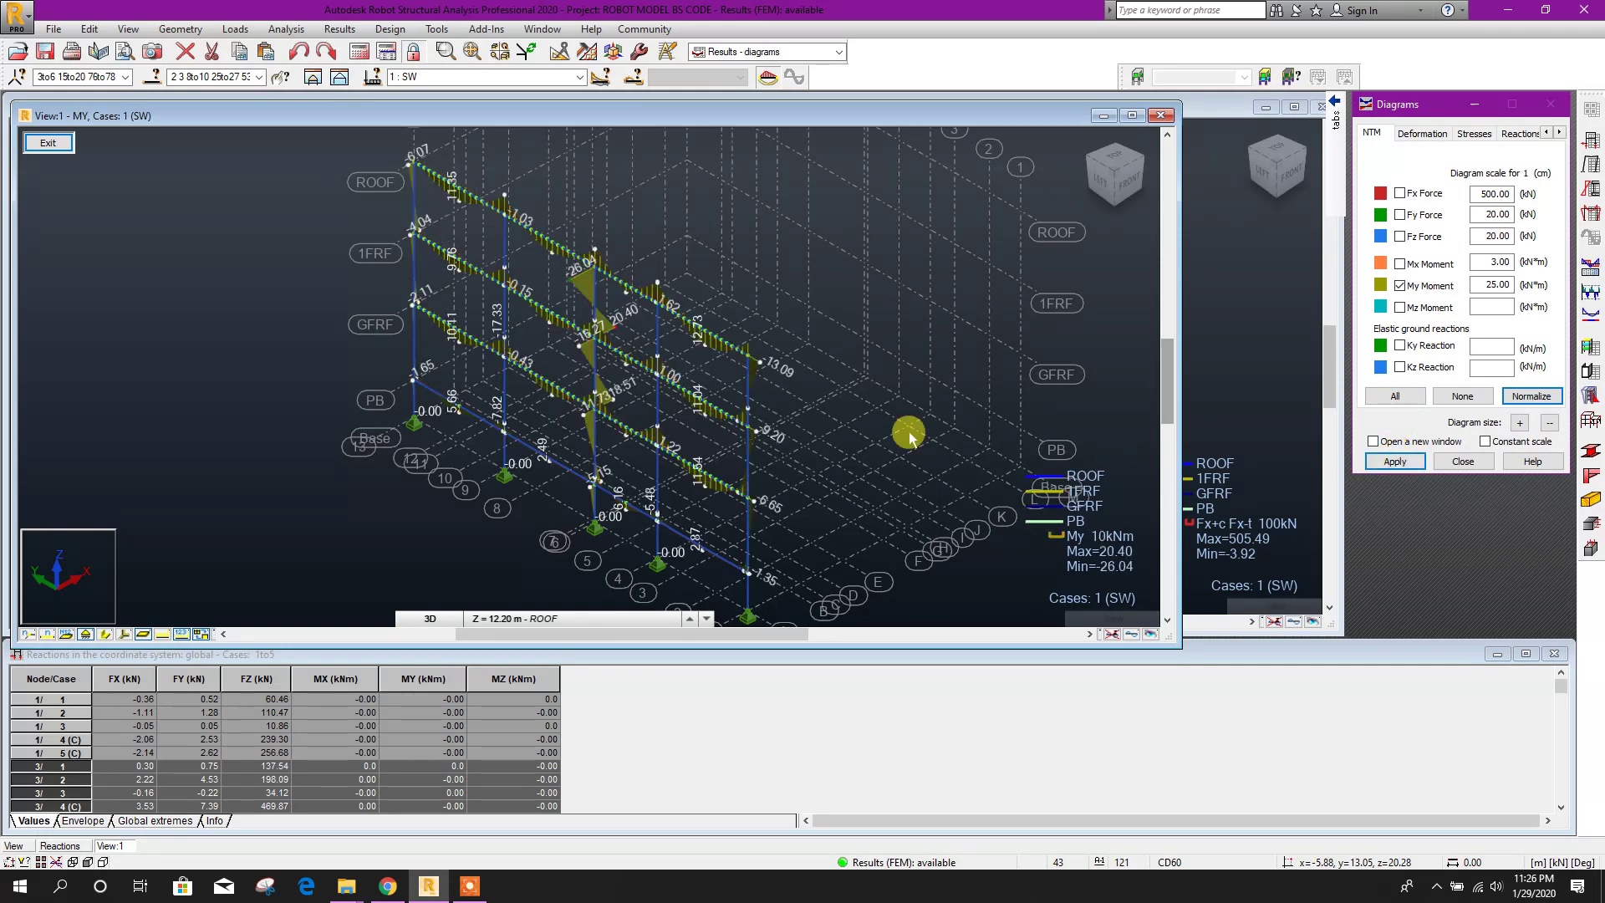
{"action": "scroll", "coordinate": [574, 269], "scroll_direction": "up", "scroll_amount": 4}
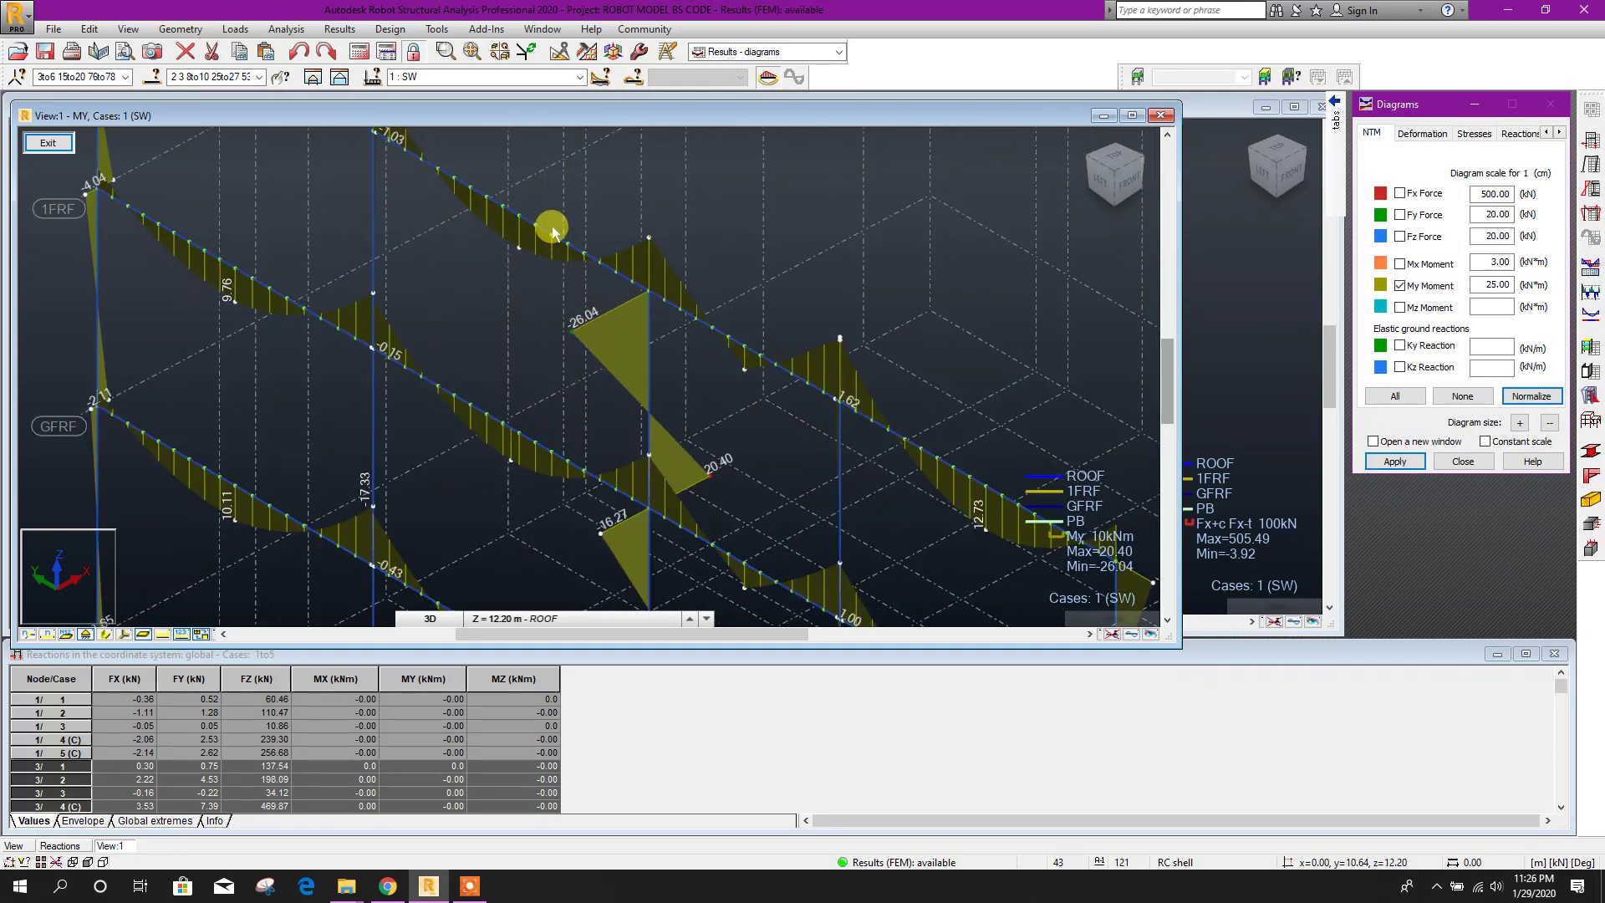
{"action": "middle_click_drag", "start_coordinate": [572, 296], "coordinate": [822, 405]}
{"action": "scroll", "coordinate": [822, 406], "scroll_direction": "down", "scroll_amount": 6}
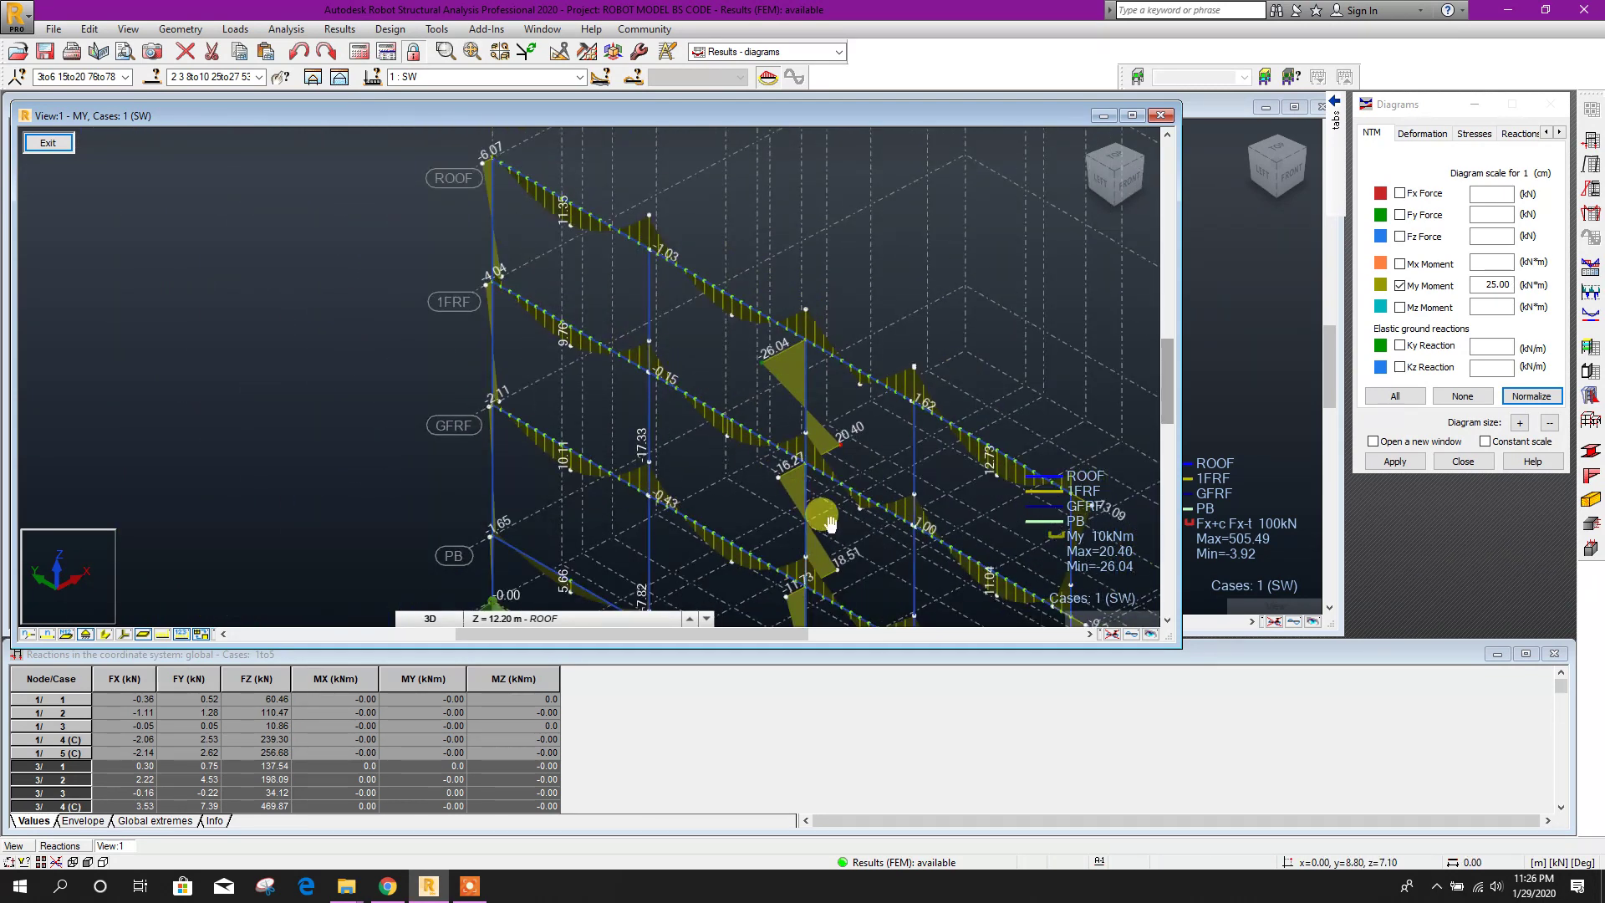
Replace the My diagram with the frame's deformation and animate it with 10 frames at 8 frames per second
{"action": "left_click", "coordinate": [1424, 301]}
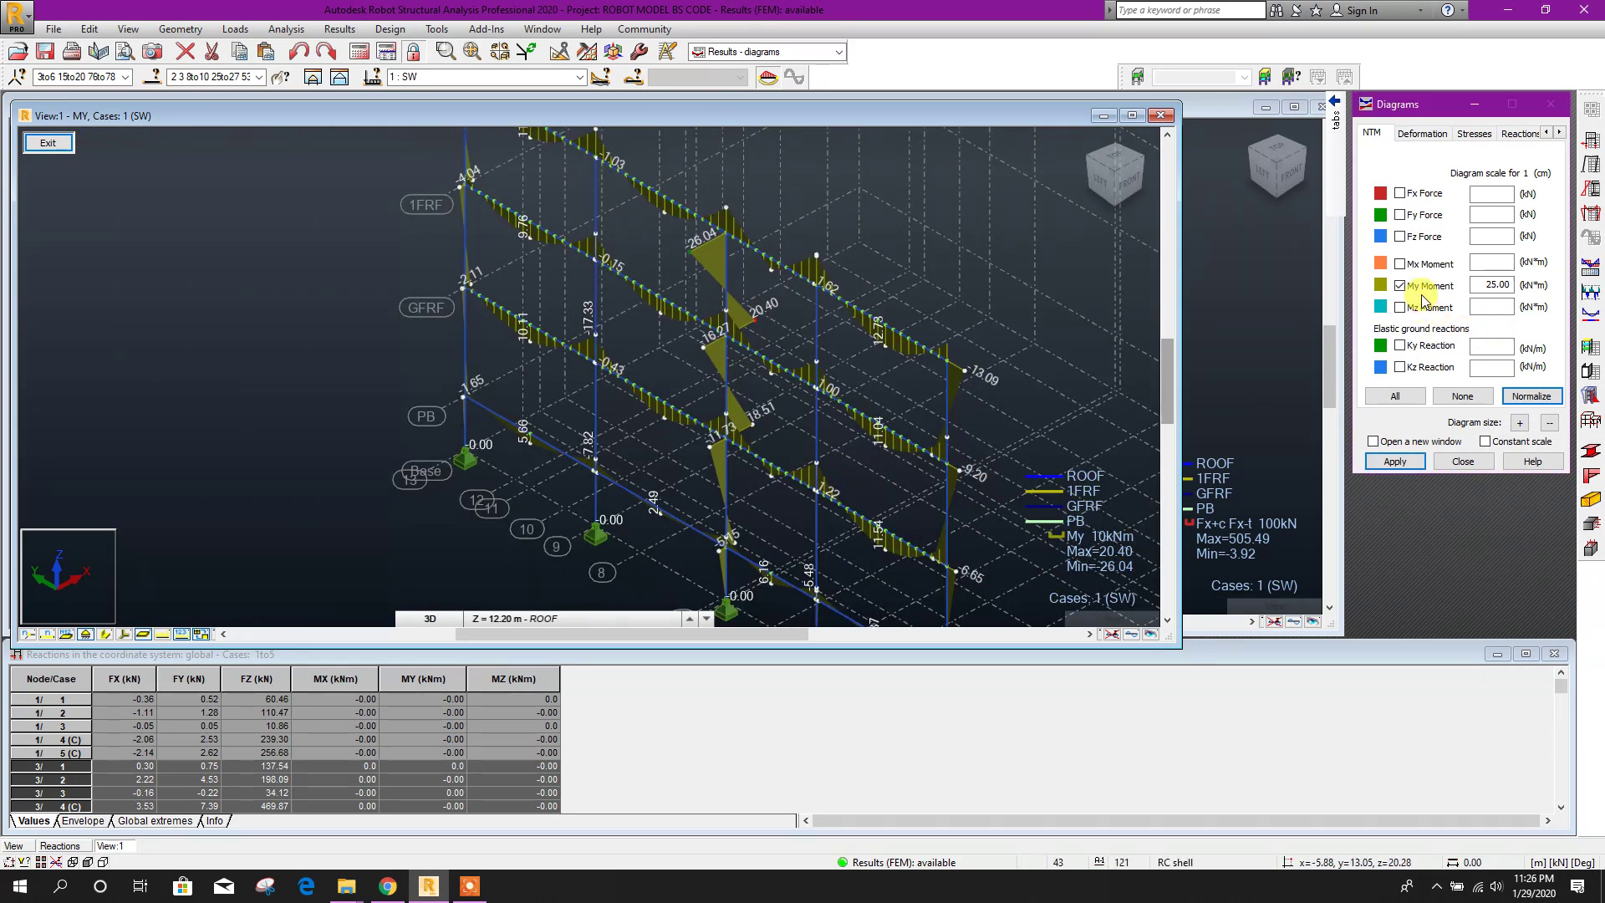
{"action": "left_click", "coordinate": [1424, 134]}
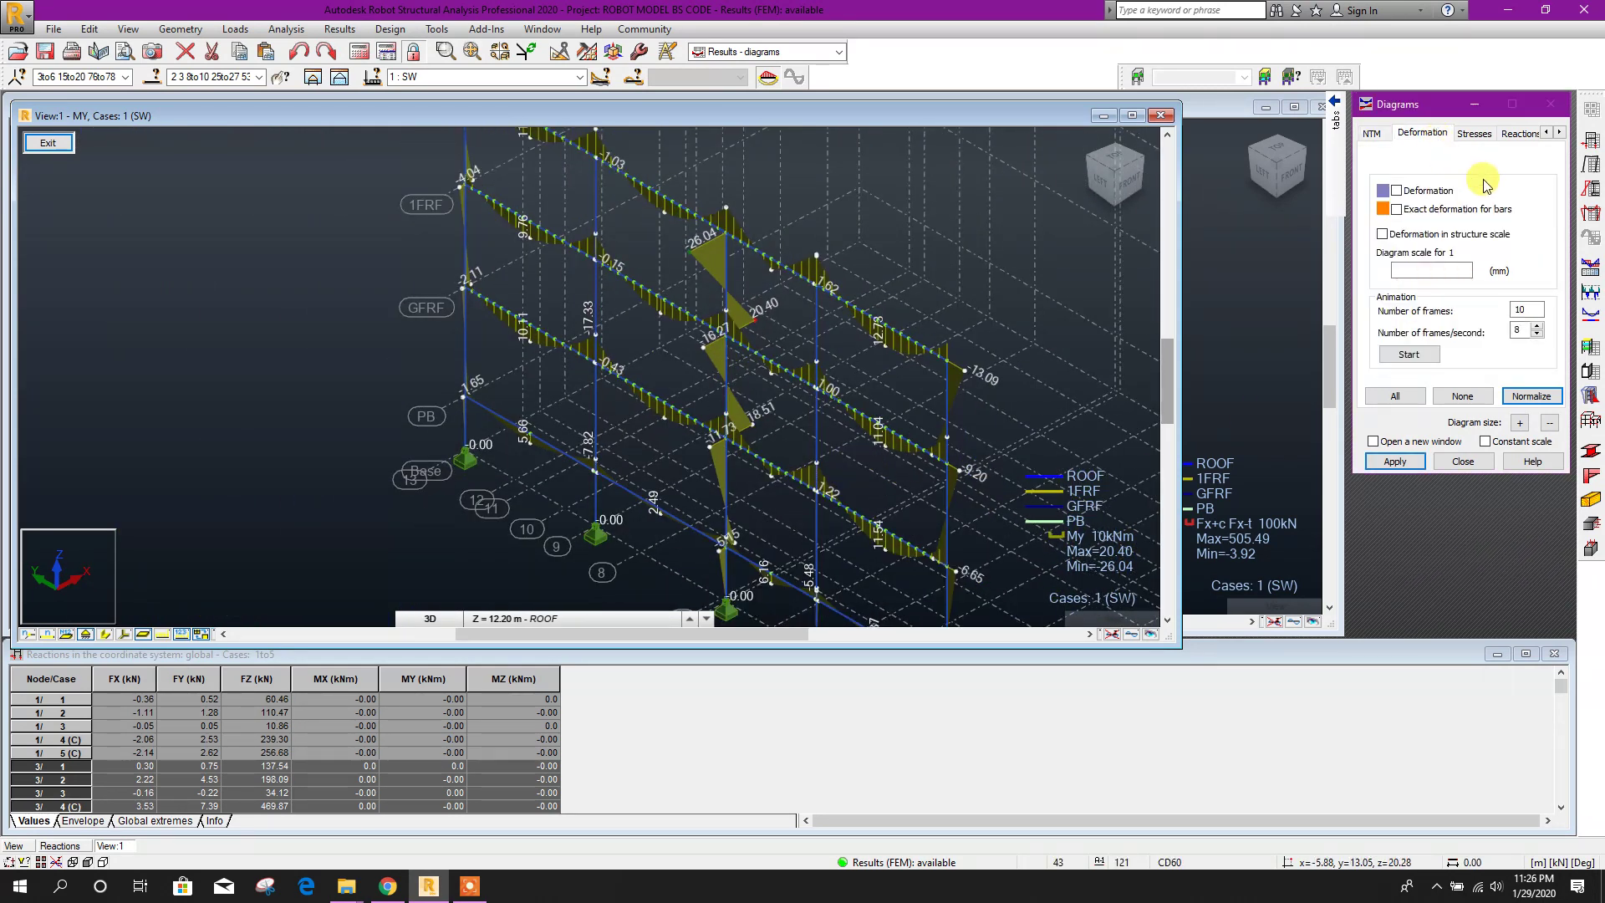
{"action": "left_click", "coordinate": [1401, 403]}
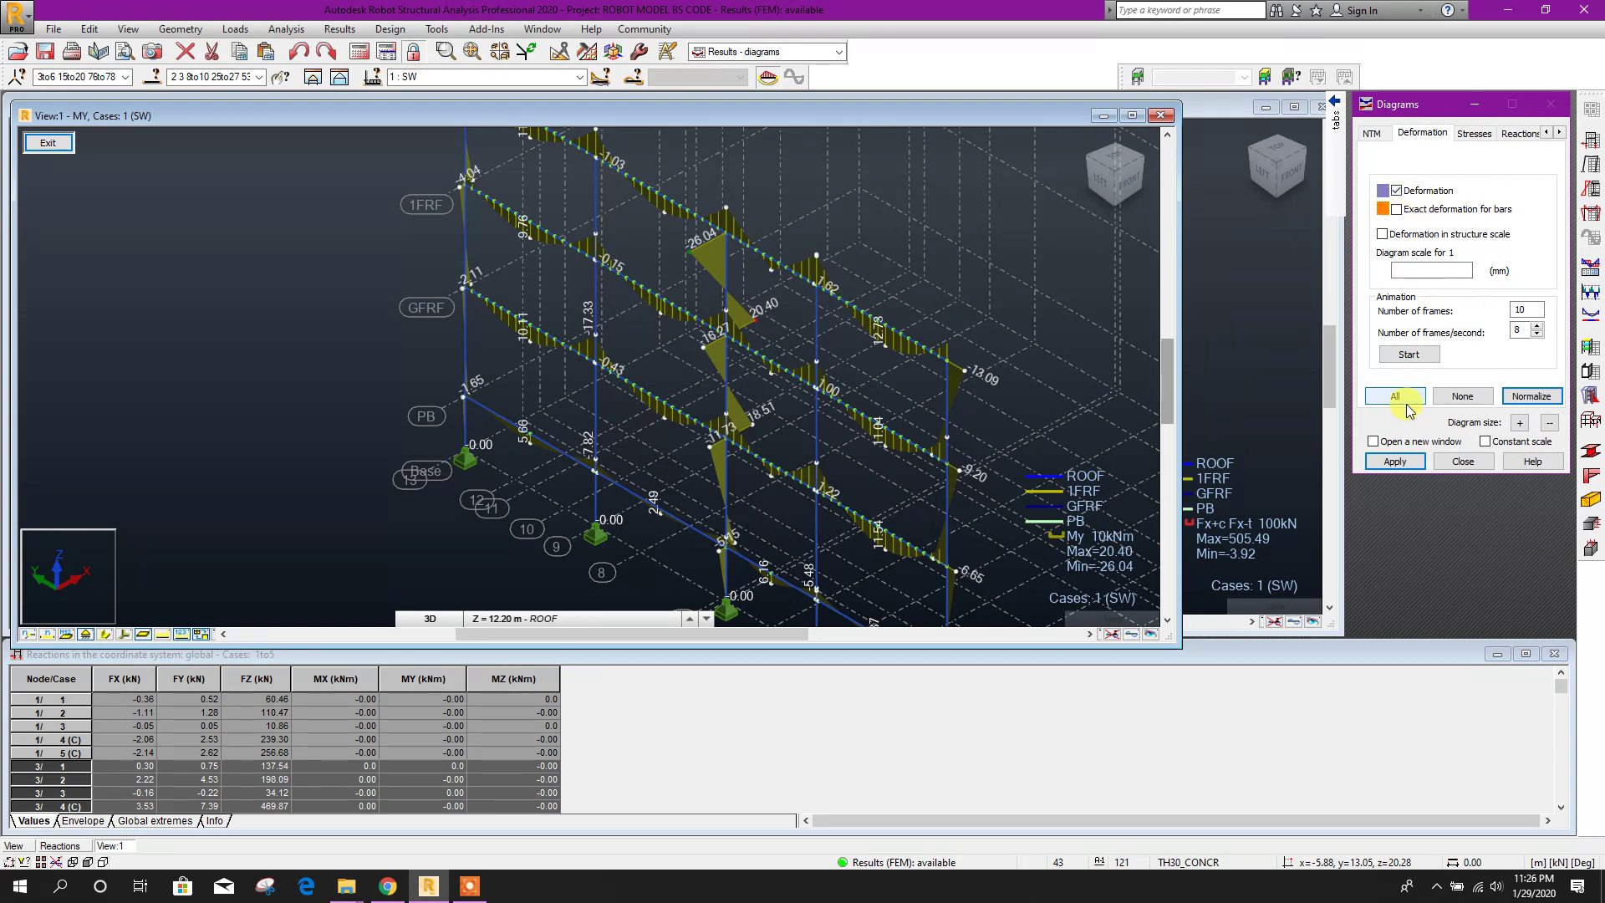
{"action": "left_click", "coordinate": [1398, 461]}
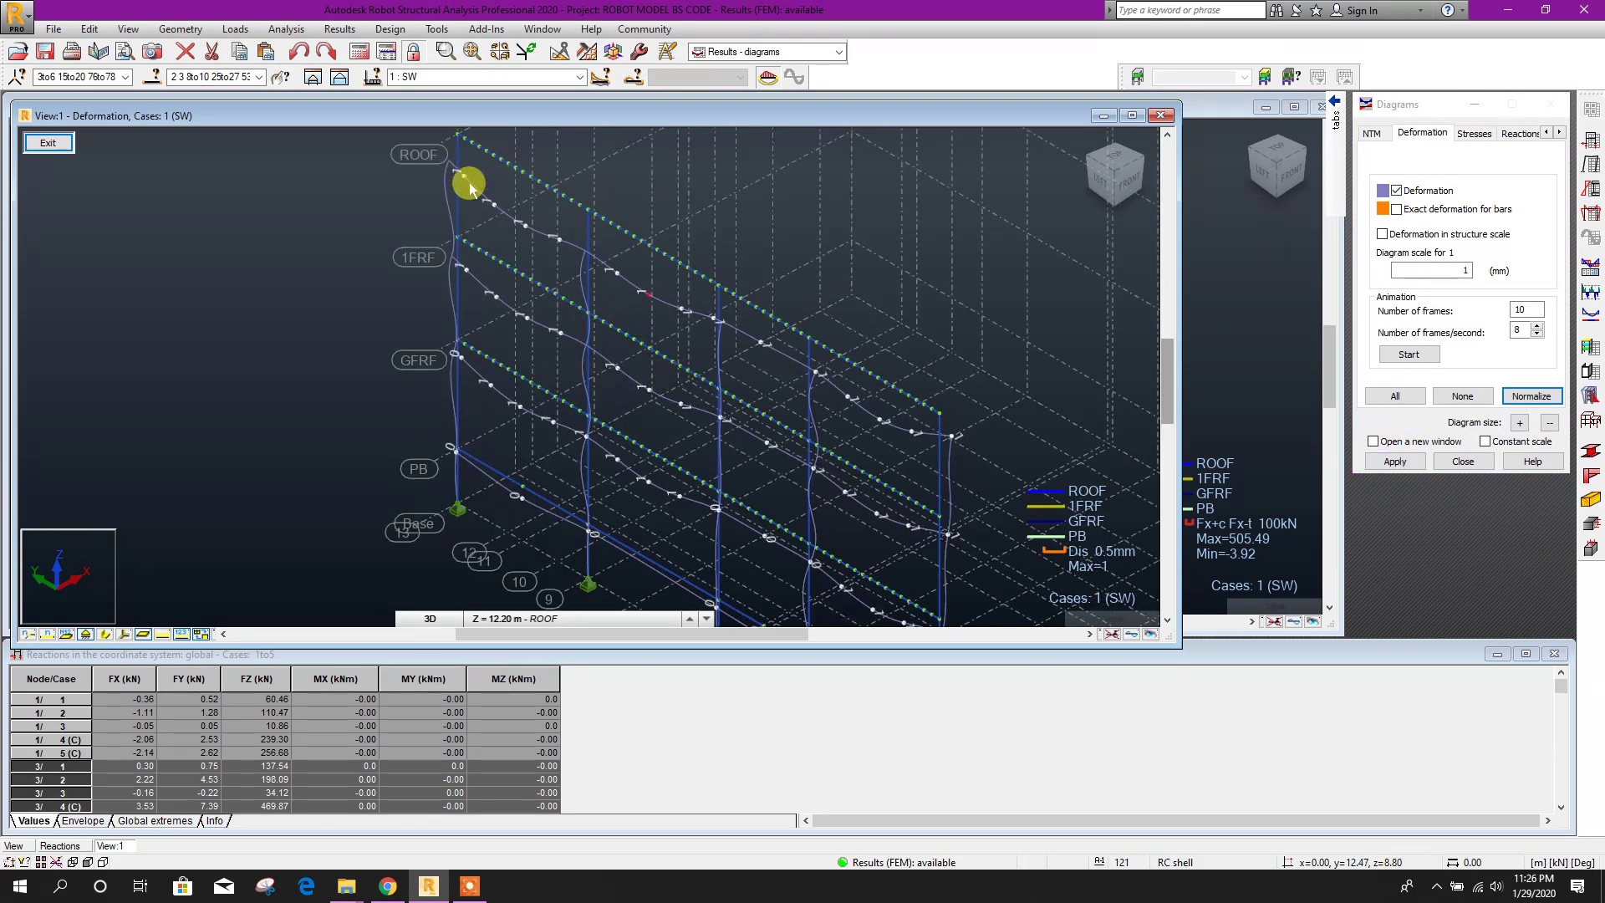
{"action": "middle_click_drag", "start_coordinate": [478, 288], "coordinate": [780, 322]}
{"action": "scroll", "coordinate": [778, 322], "scroll_direction": "down", "scroll_amount": 2}
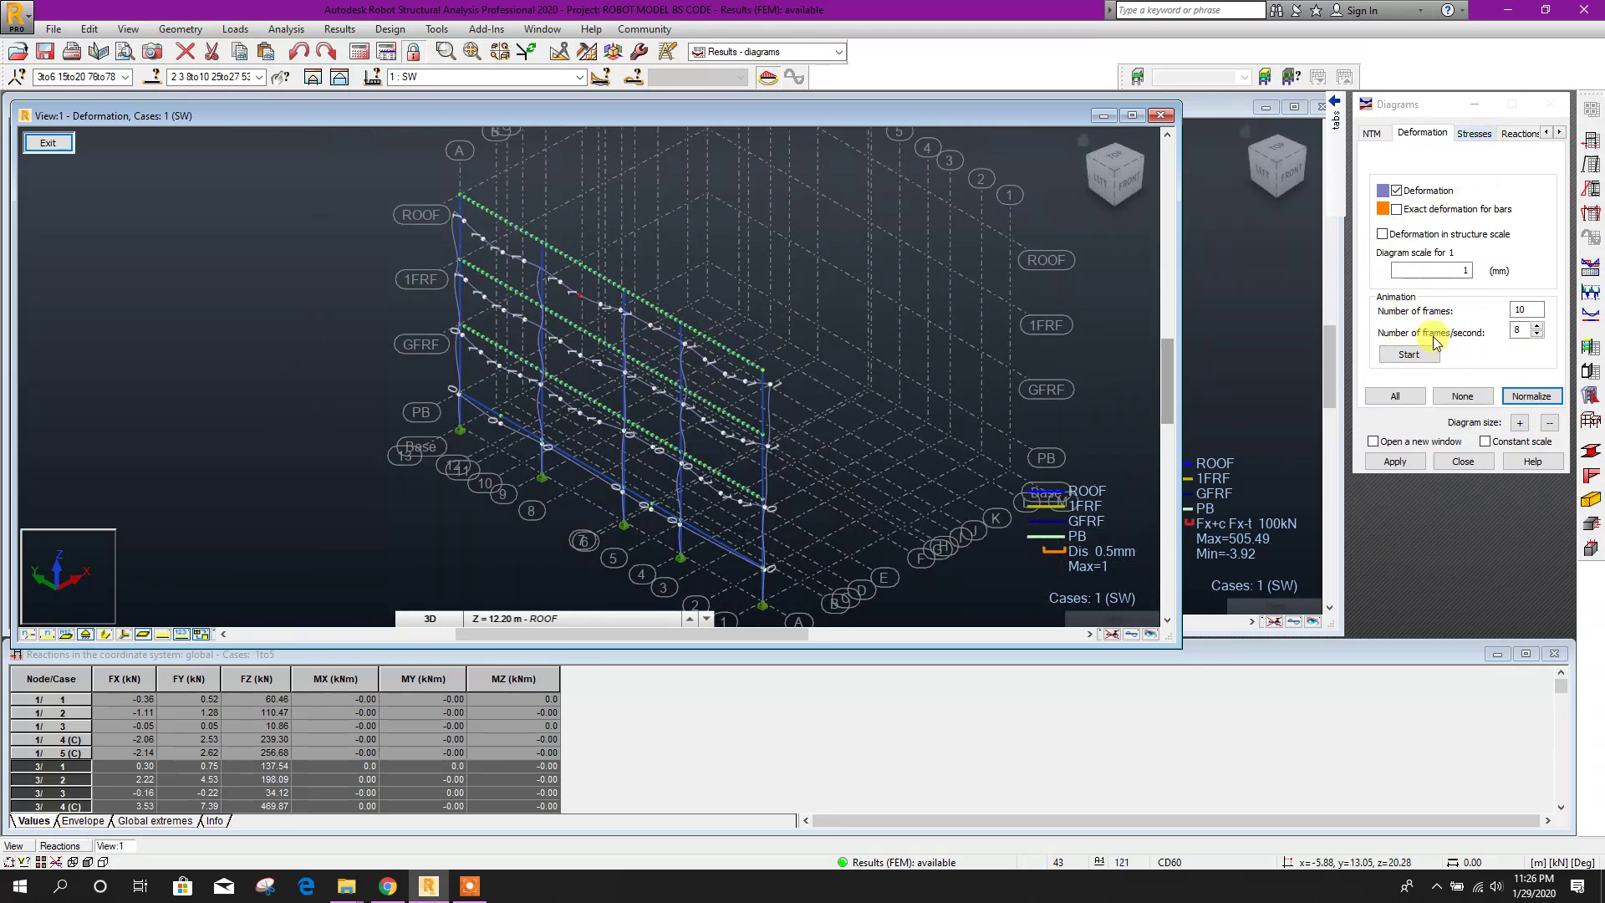
{"action": "left_click", "coordinate": [1409, 355]}
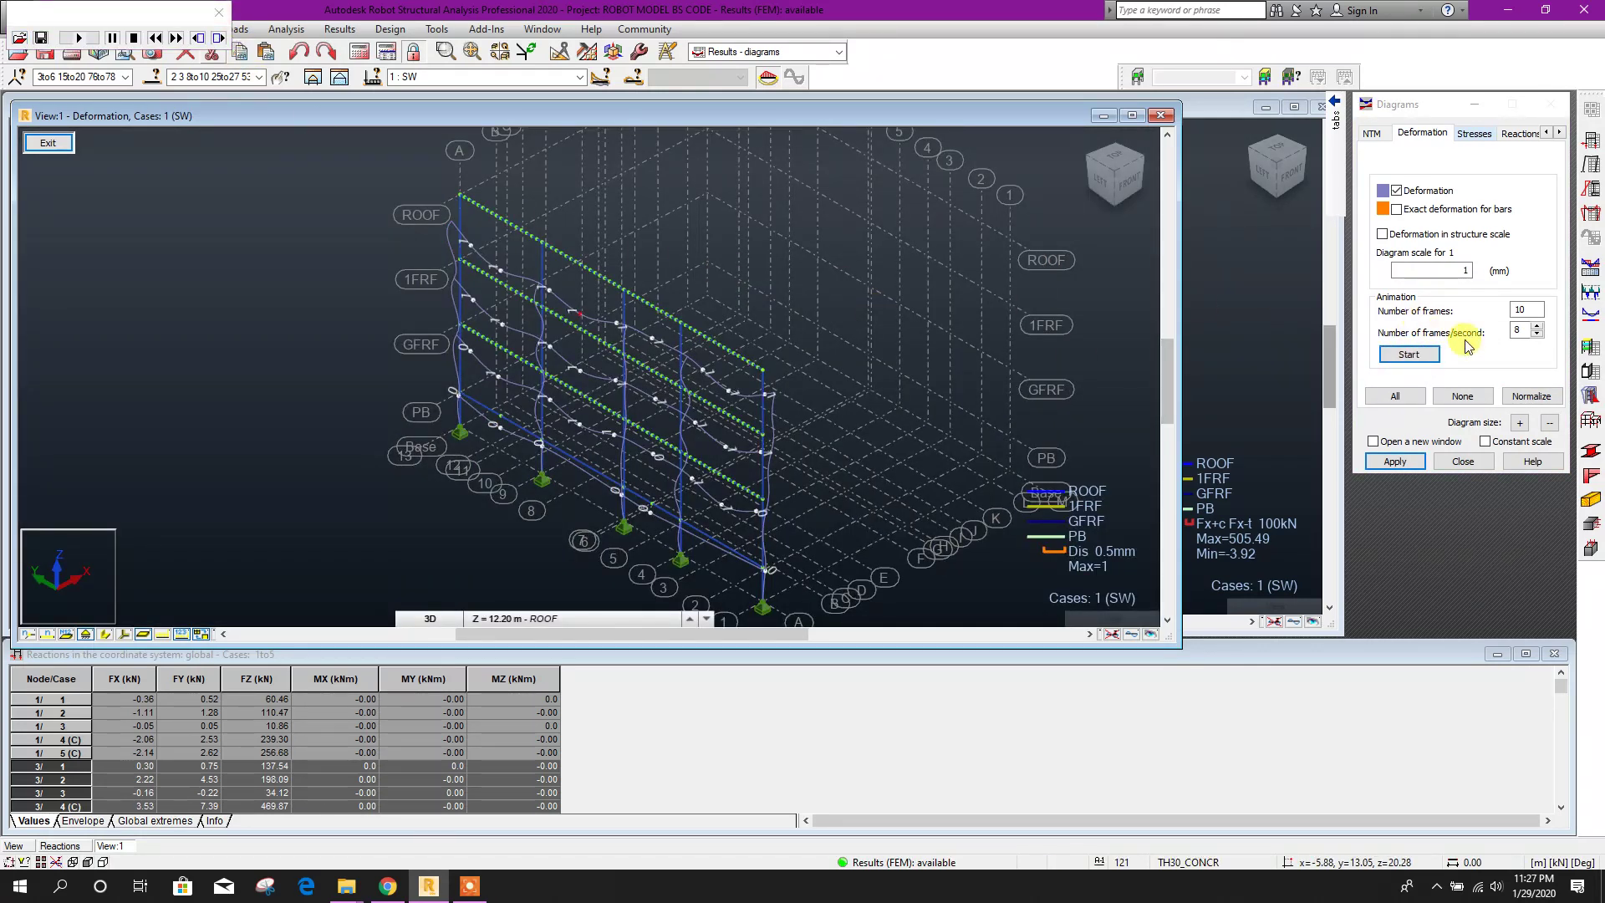
Turn off the deformation display, and close the animation player and the isolated frame view
{"action": "left_click", "coordinate": [1412, 192]}
{"action": "left_click", "coordinate": [1395, 460]}
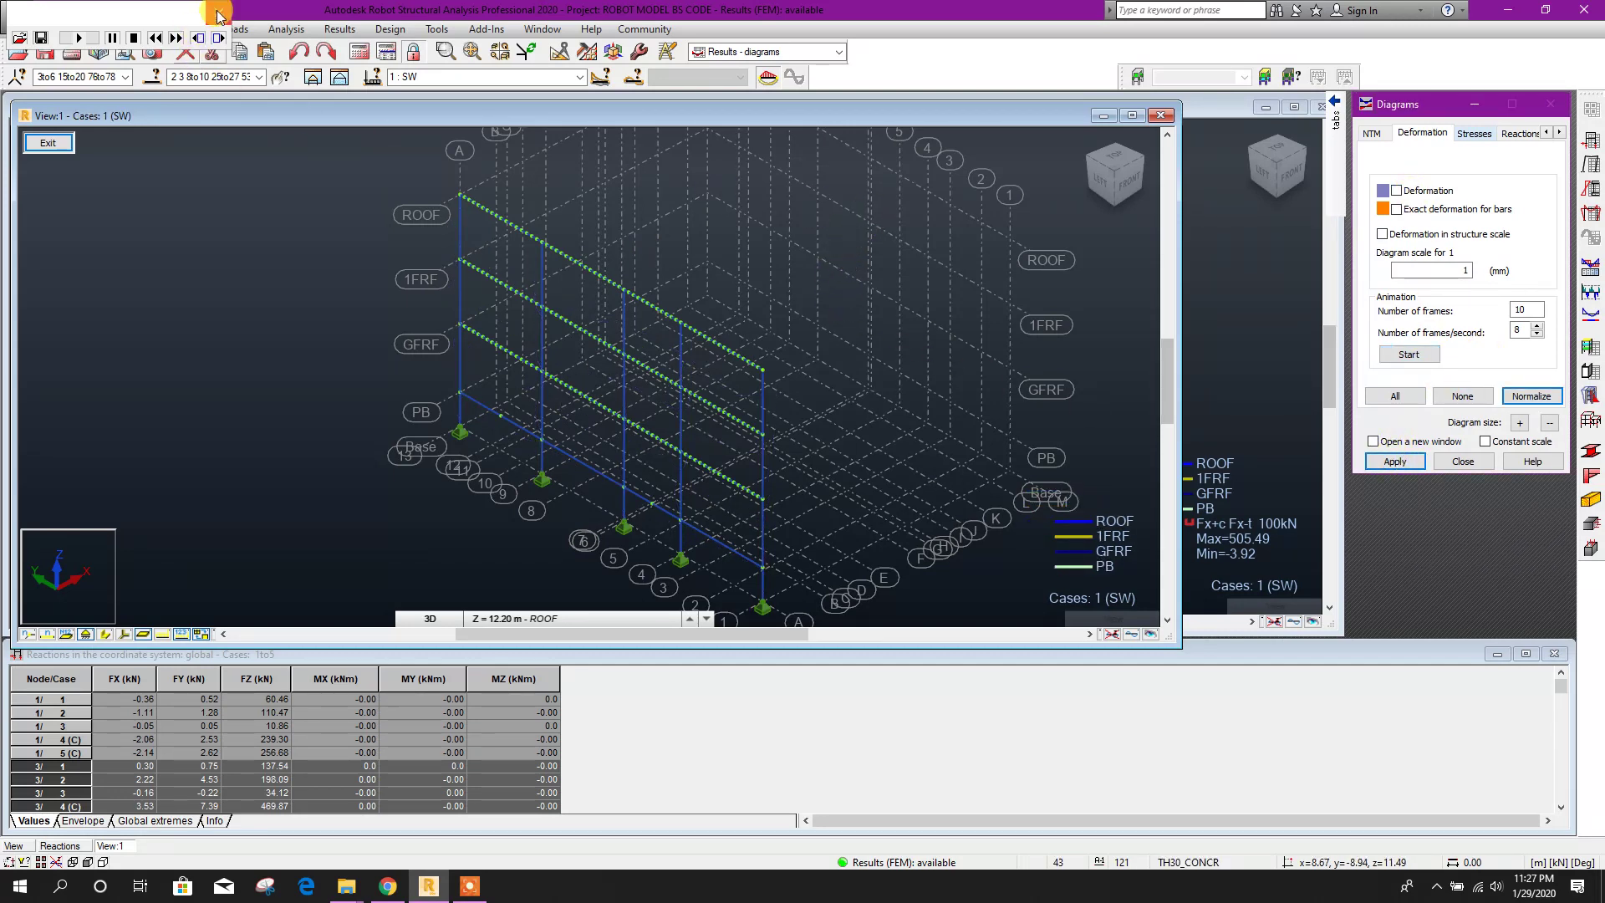
{"action": "left_click", "coordinate": [217, 17]}
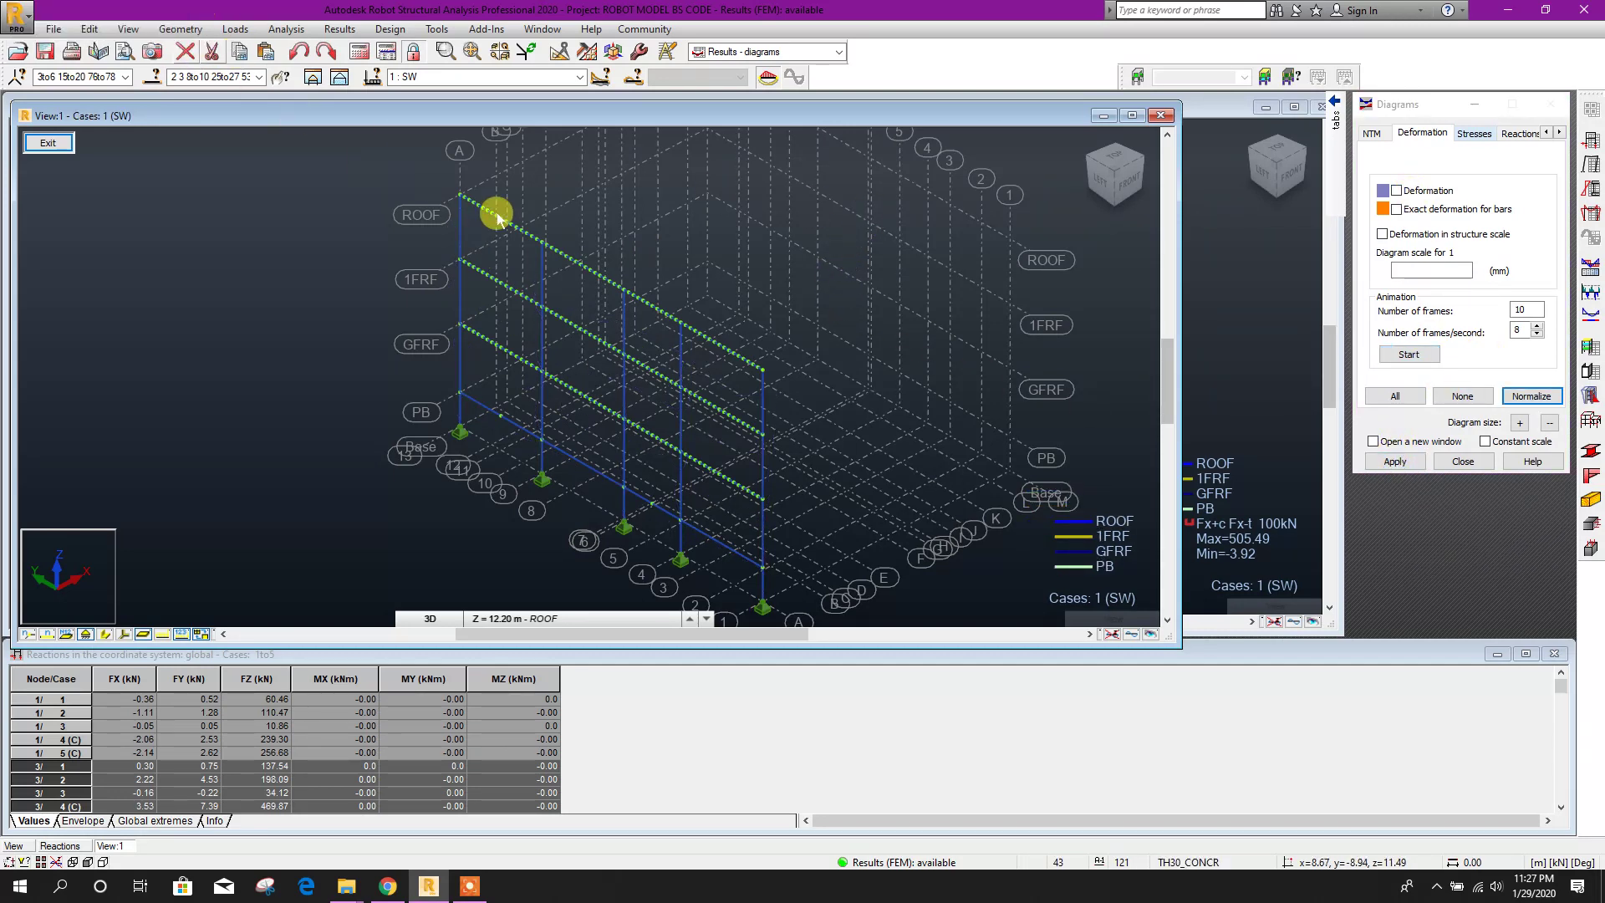
{"action": "left_click", "coordinate": [1161, 116]}
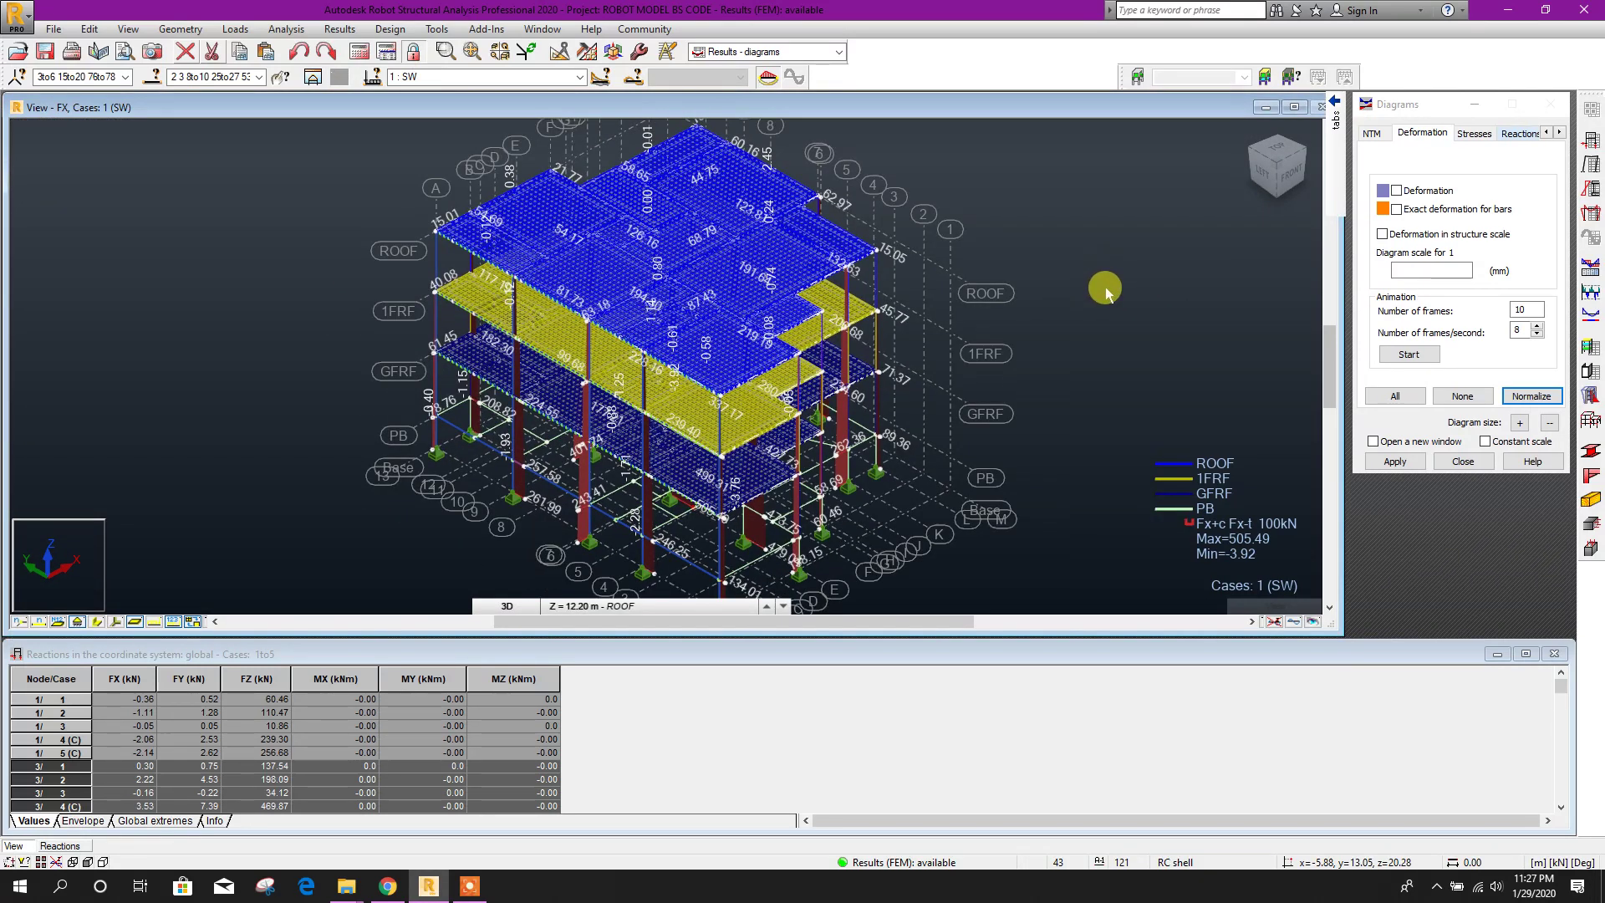
Switch to the Results - maps layout and display the panels' xx, yy and xy stress maps in turn
{"action": "left_click", "coordinate": [809, 54]}
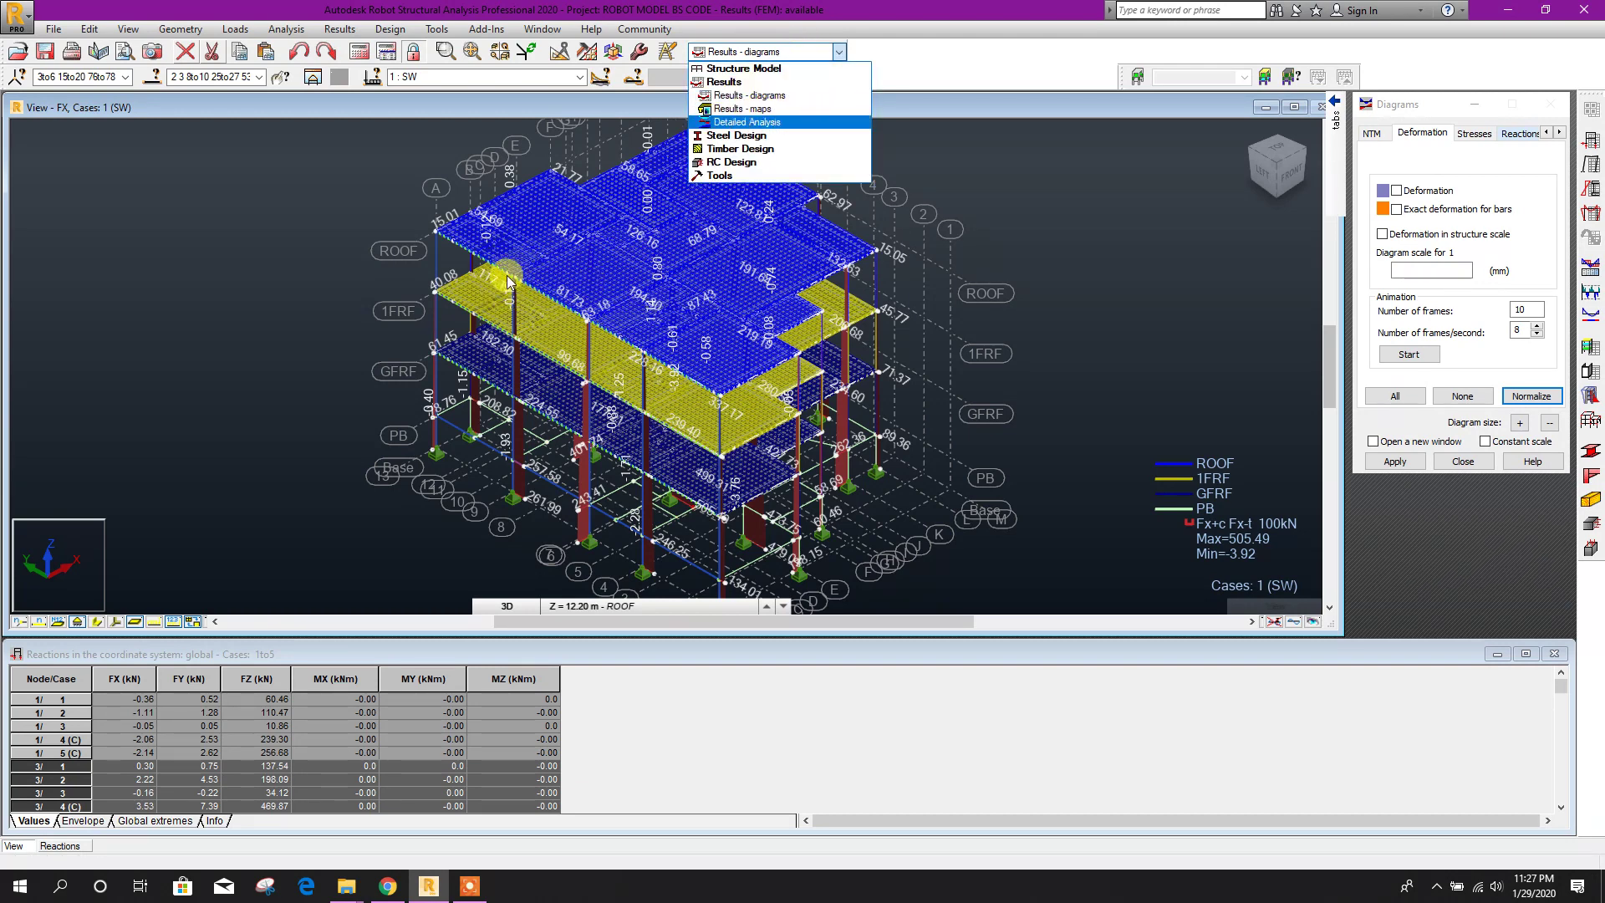
{"action": "left_click", "coordinate": [758, 114]}
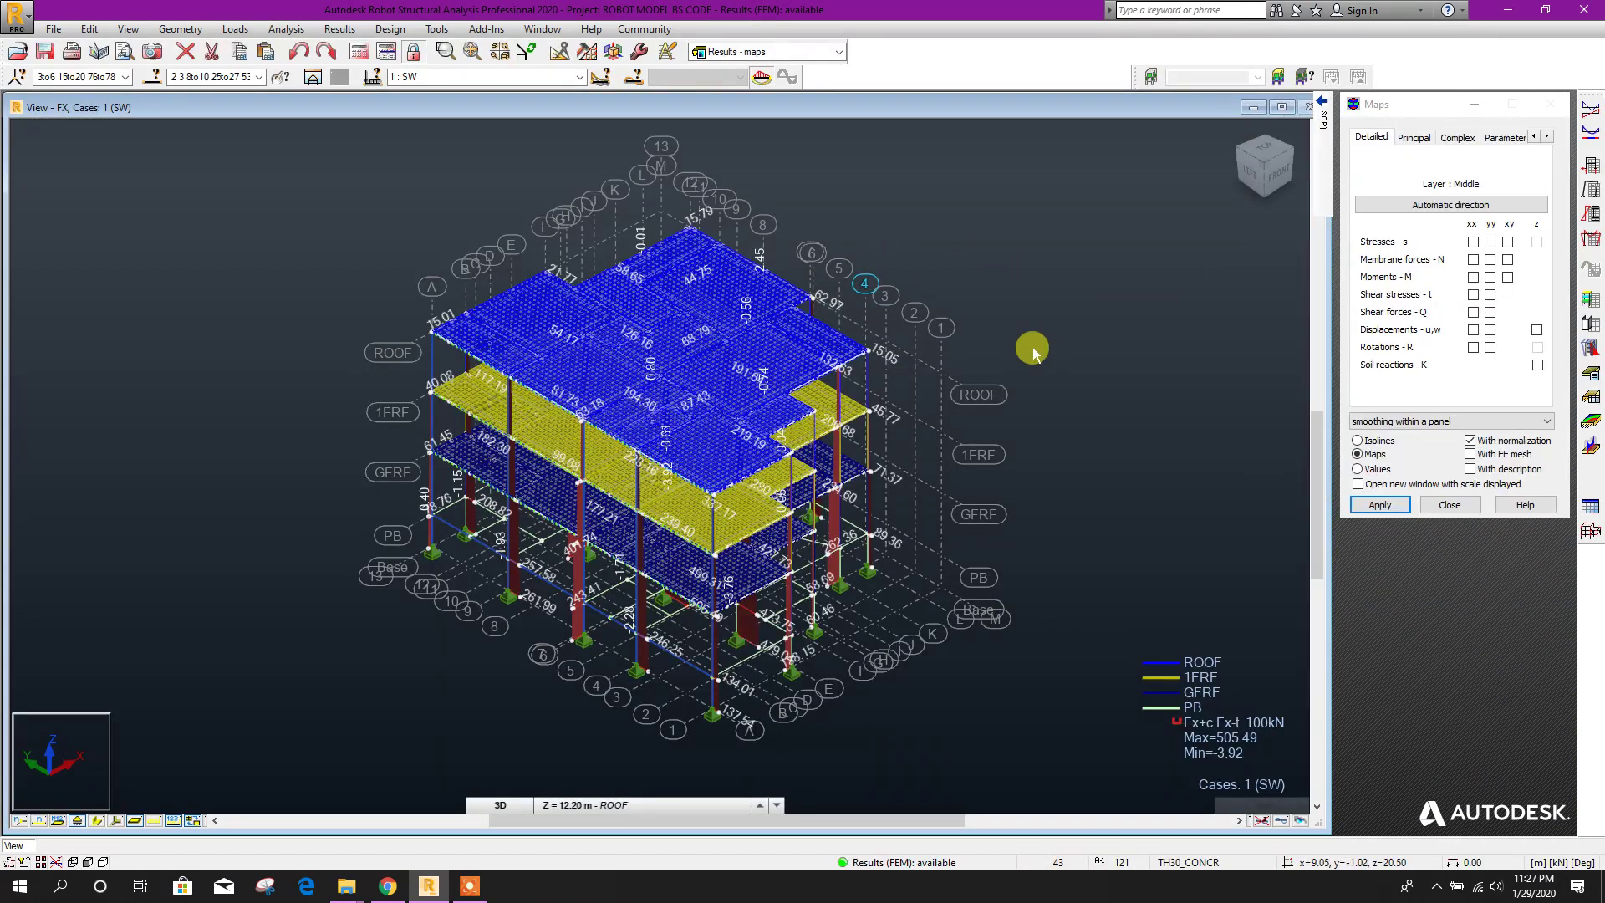
{"action": "left_click", "coordinate": [1473, 242]}
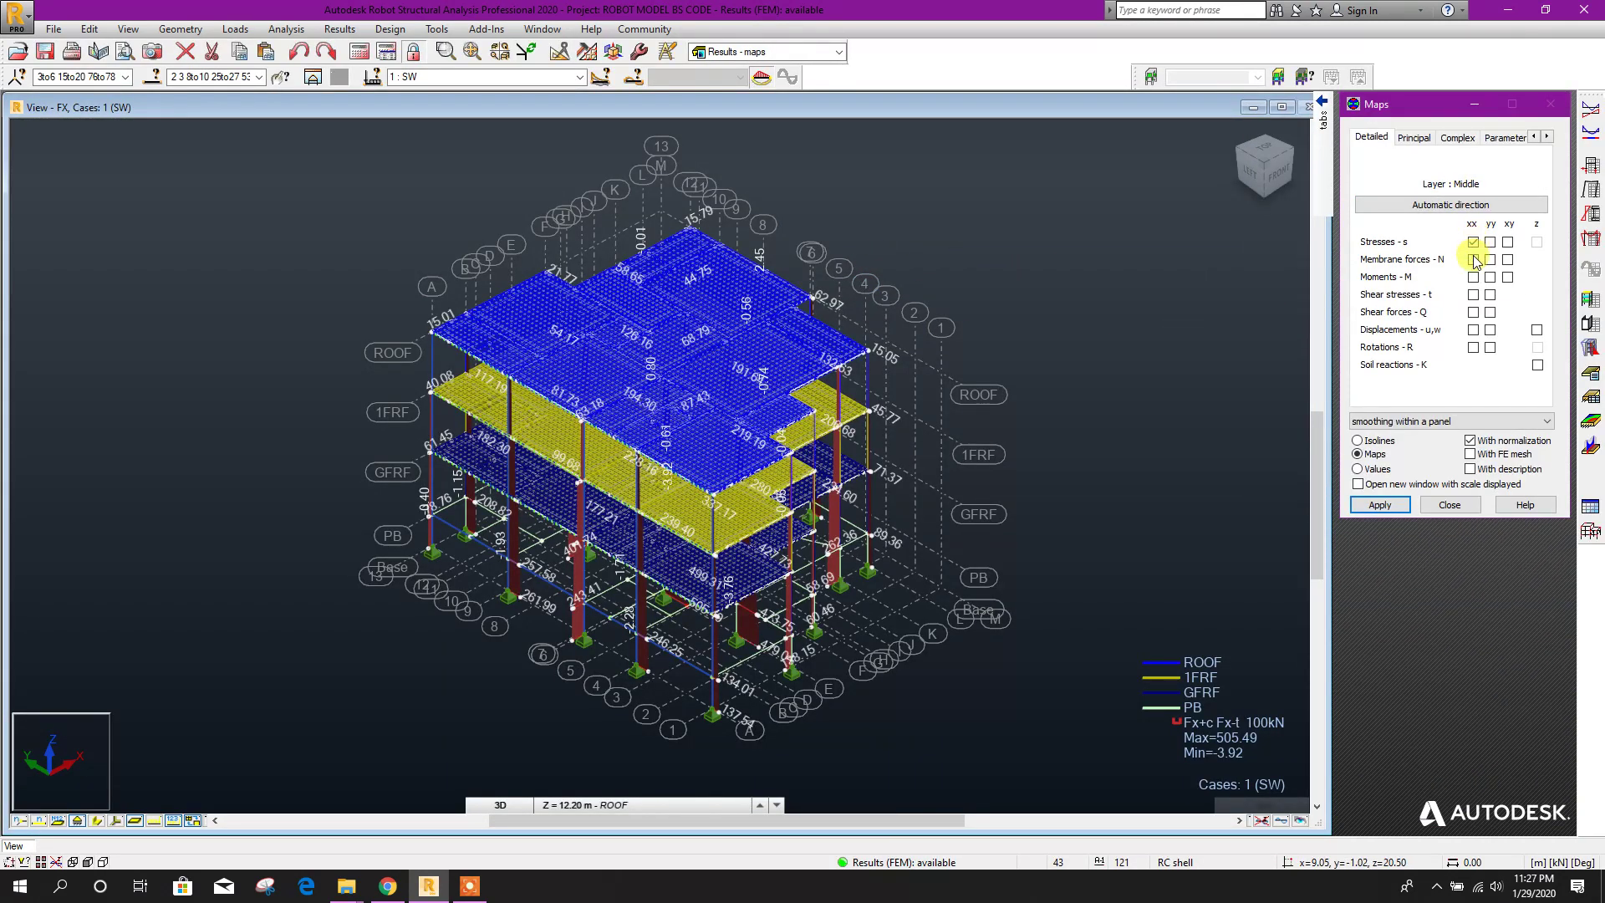
{"action": "left_click", "coordinate": [1381, 505]}
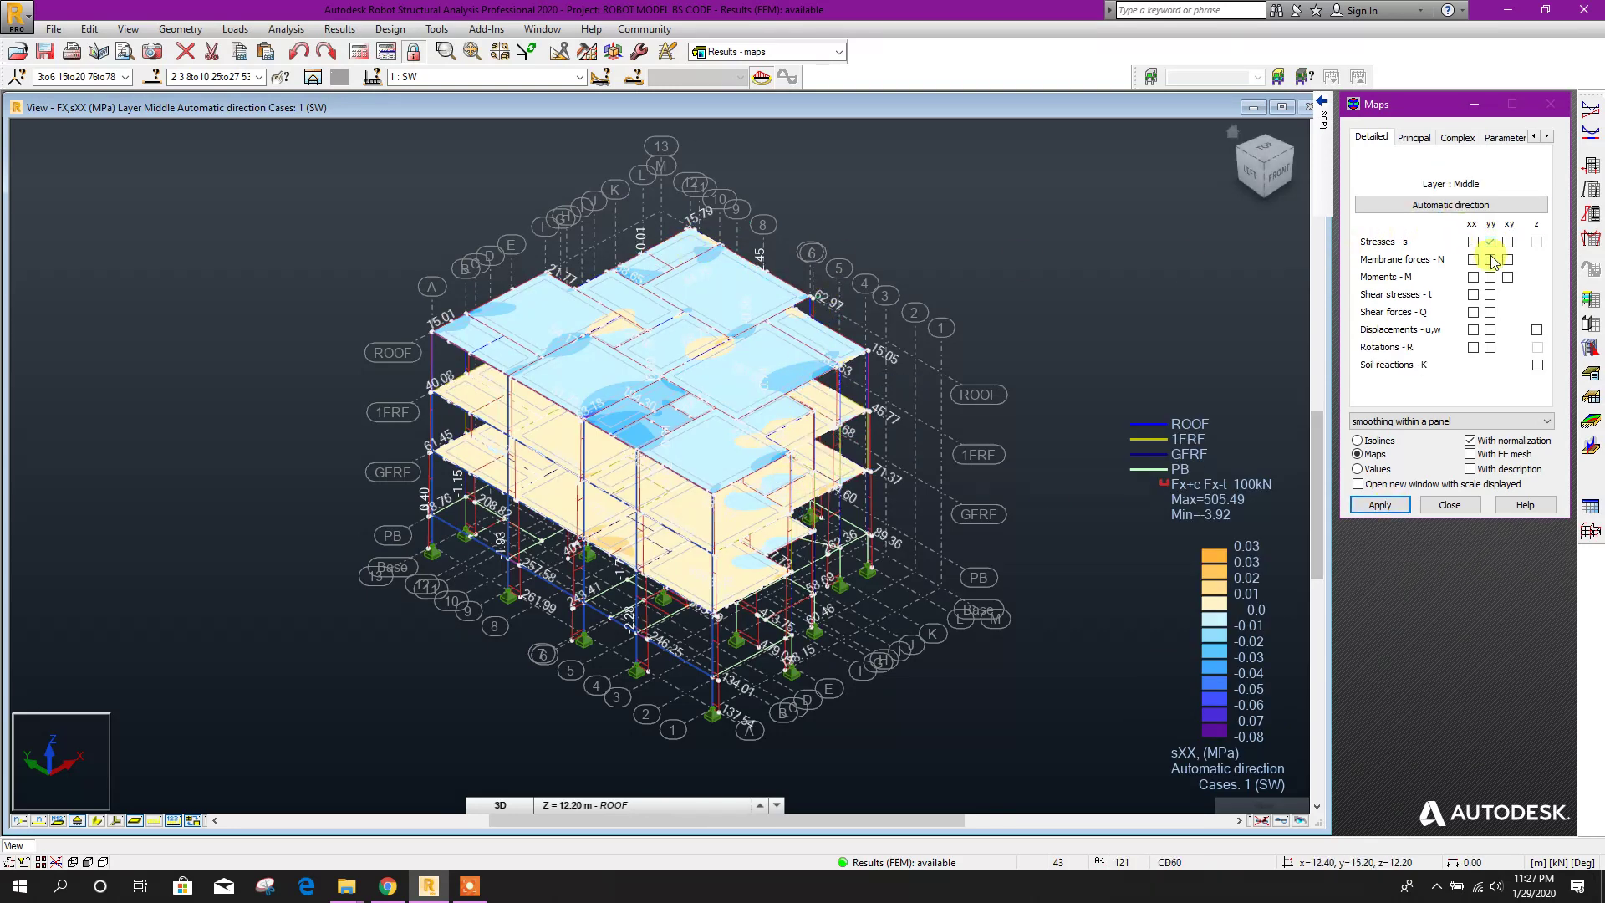
{"action": "left_click", "coordinate": [1381, 505]}
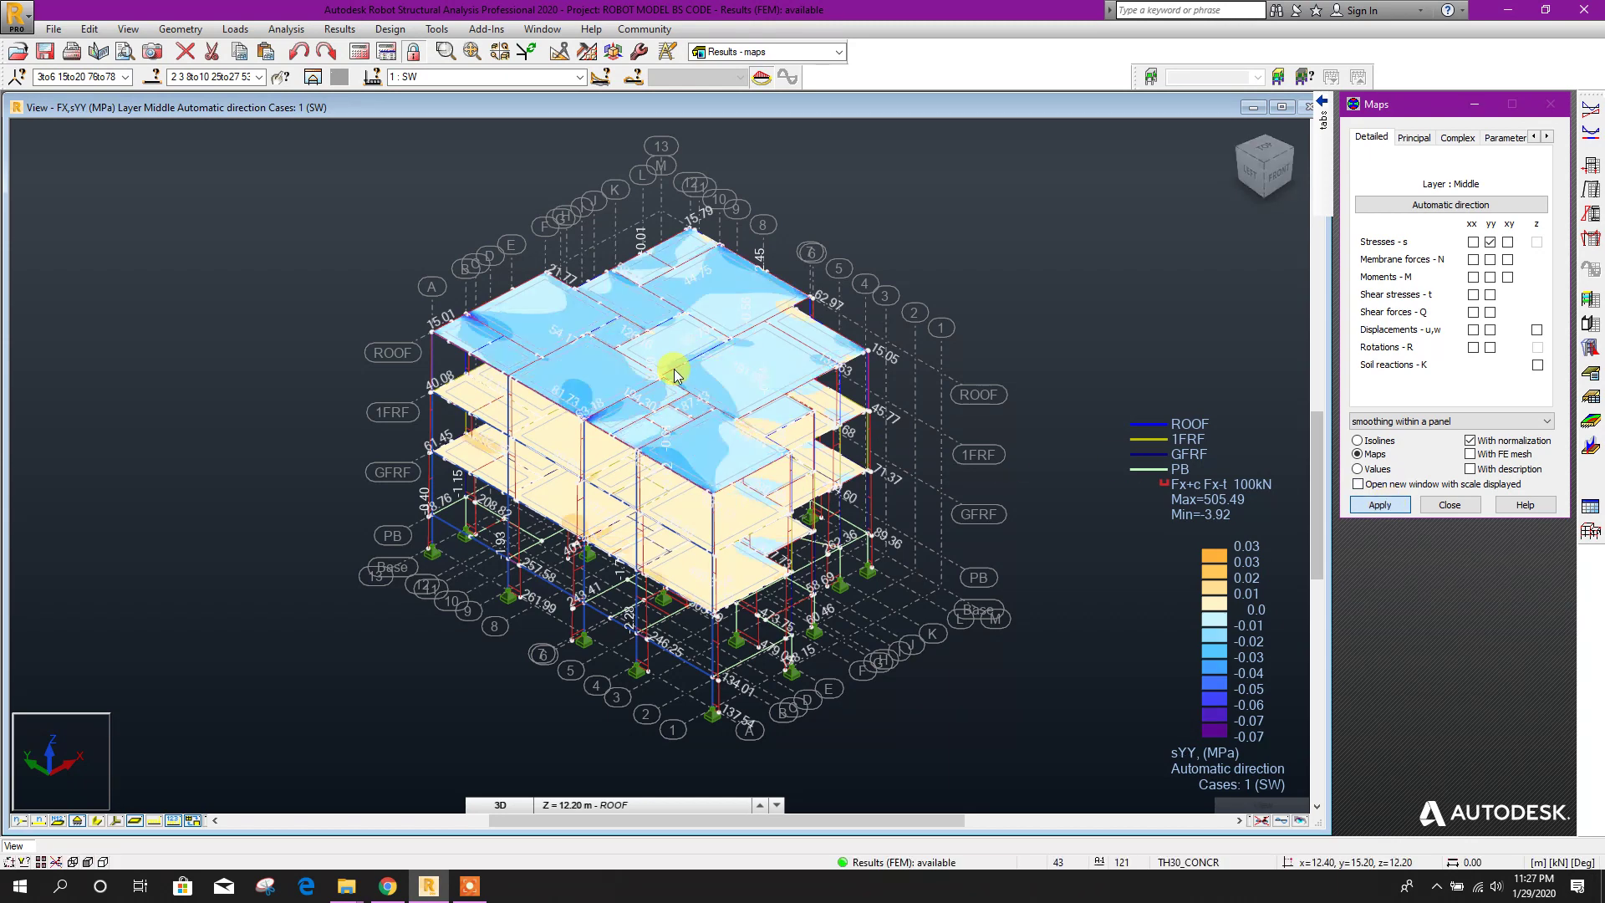
{"action": "left_click", "coordinate": [1399, 505]}
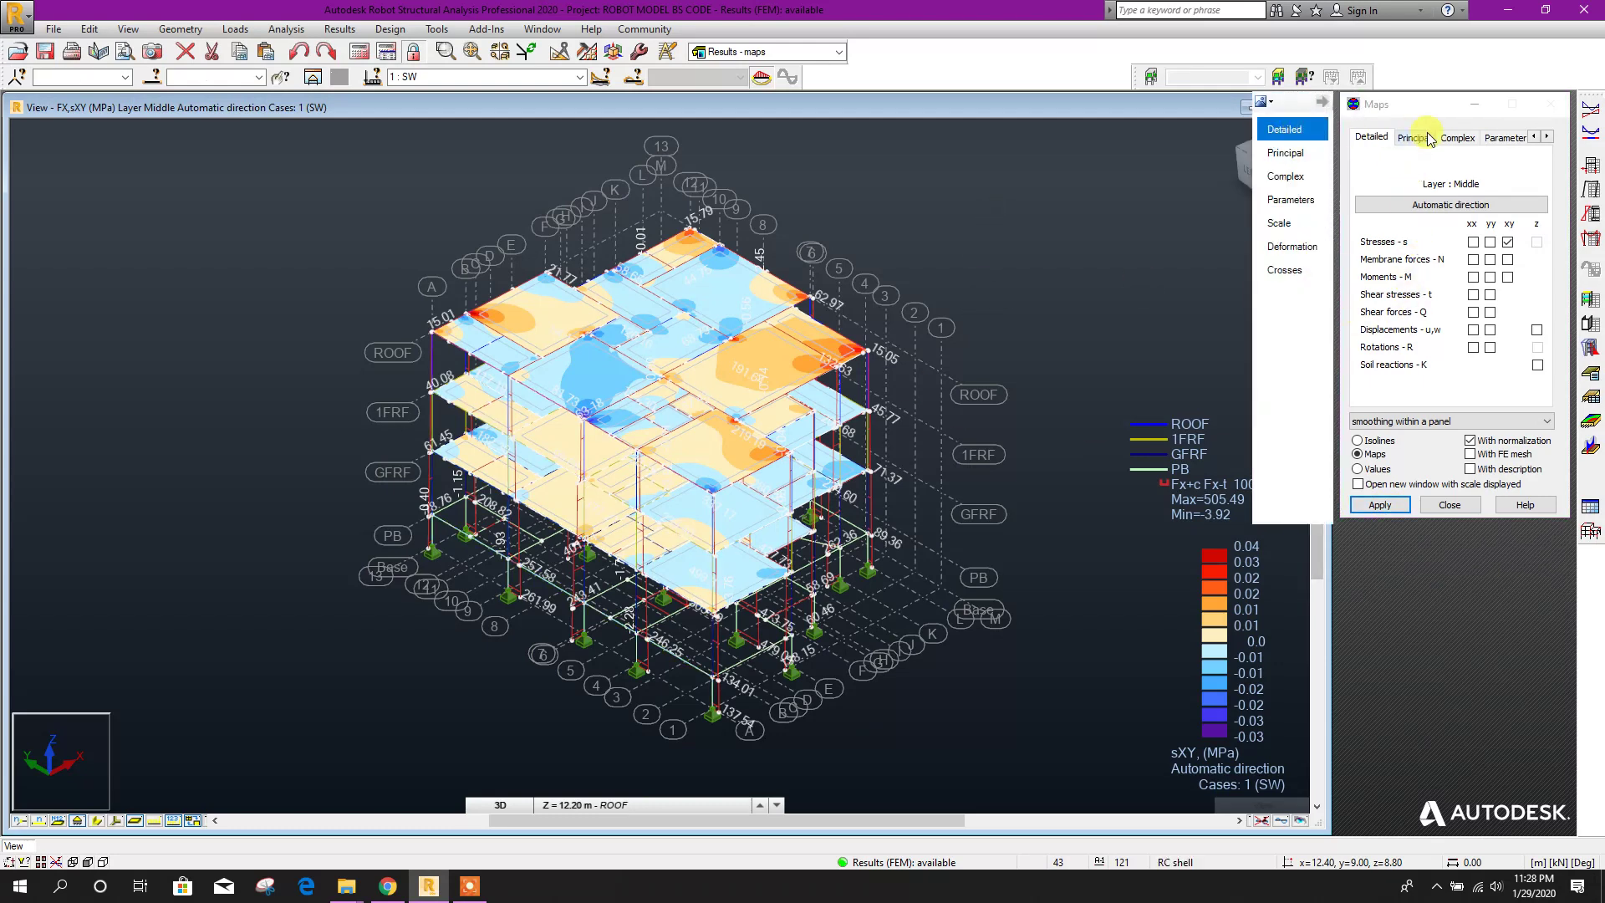
Return to the Results - diagrams layout and turn off the Fx force diagram for the whole structure
{"action": "left_click", "coordinate": [734, 53]}
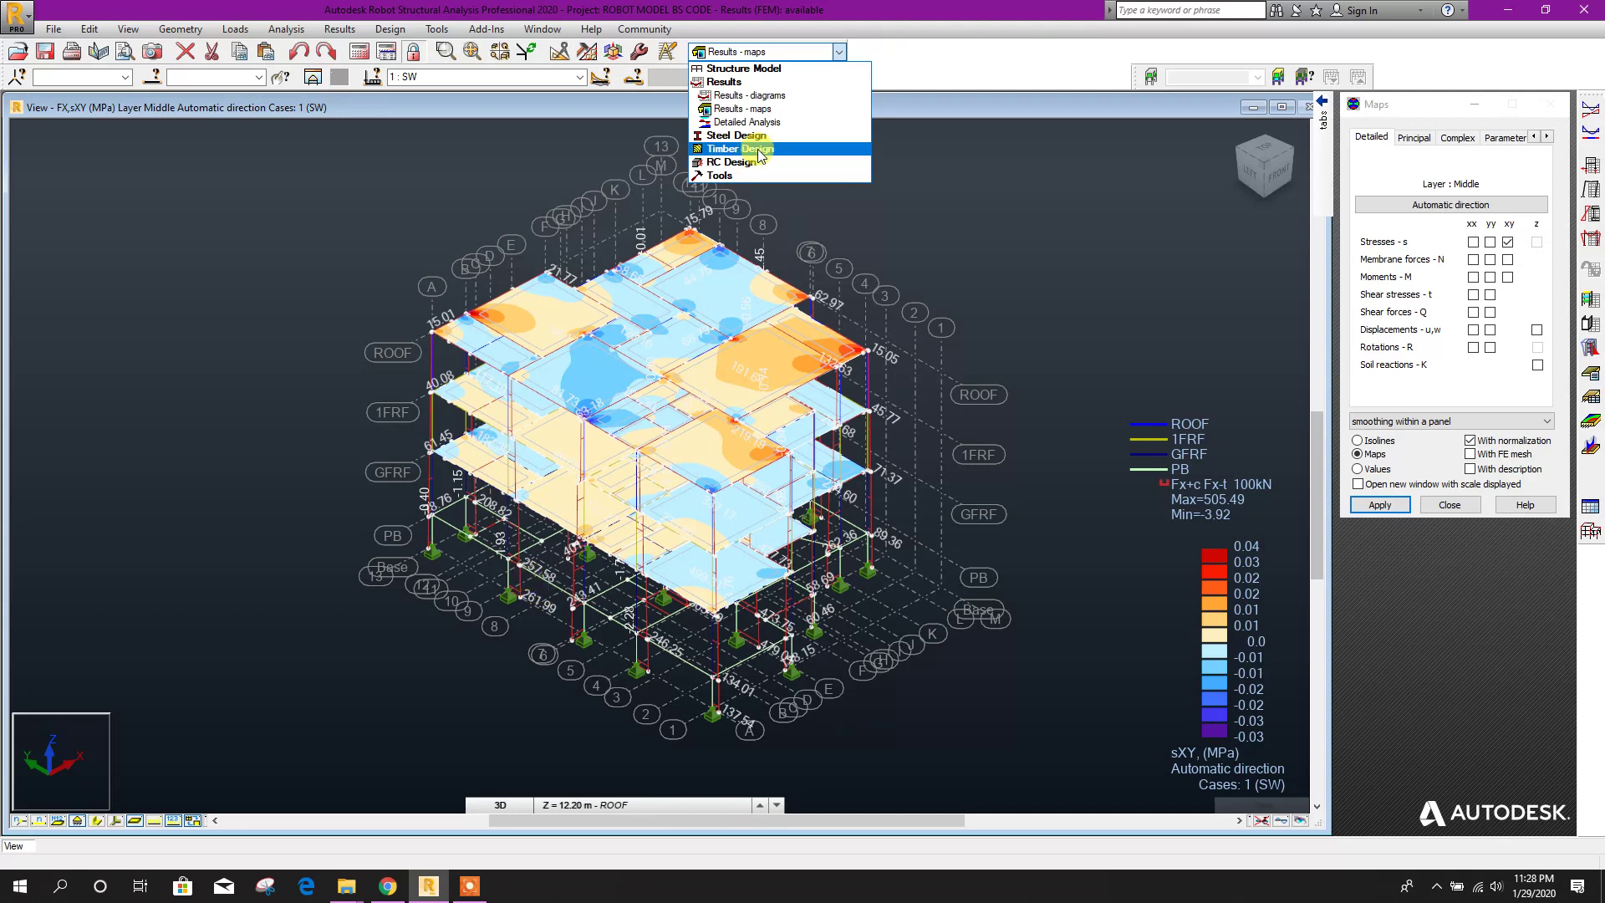
{"action": "left_click", "coordinate": [777, 97]}
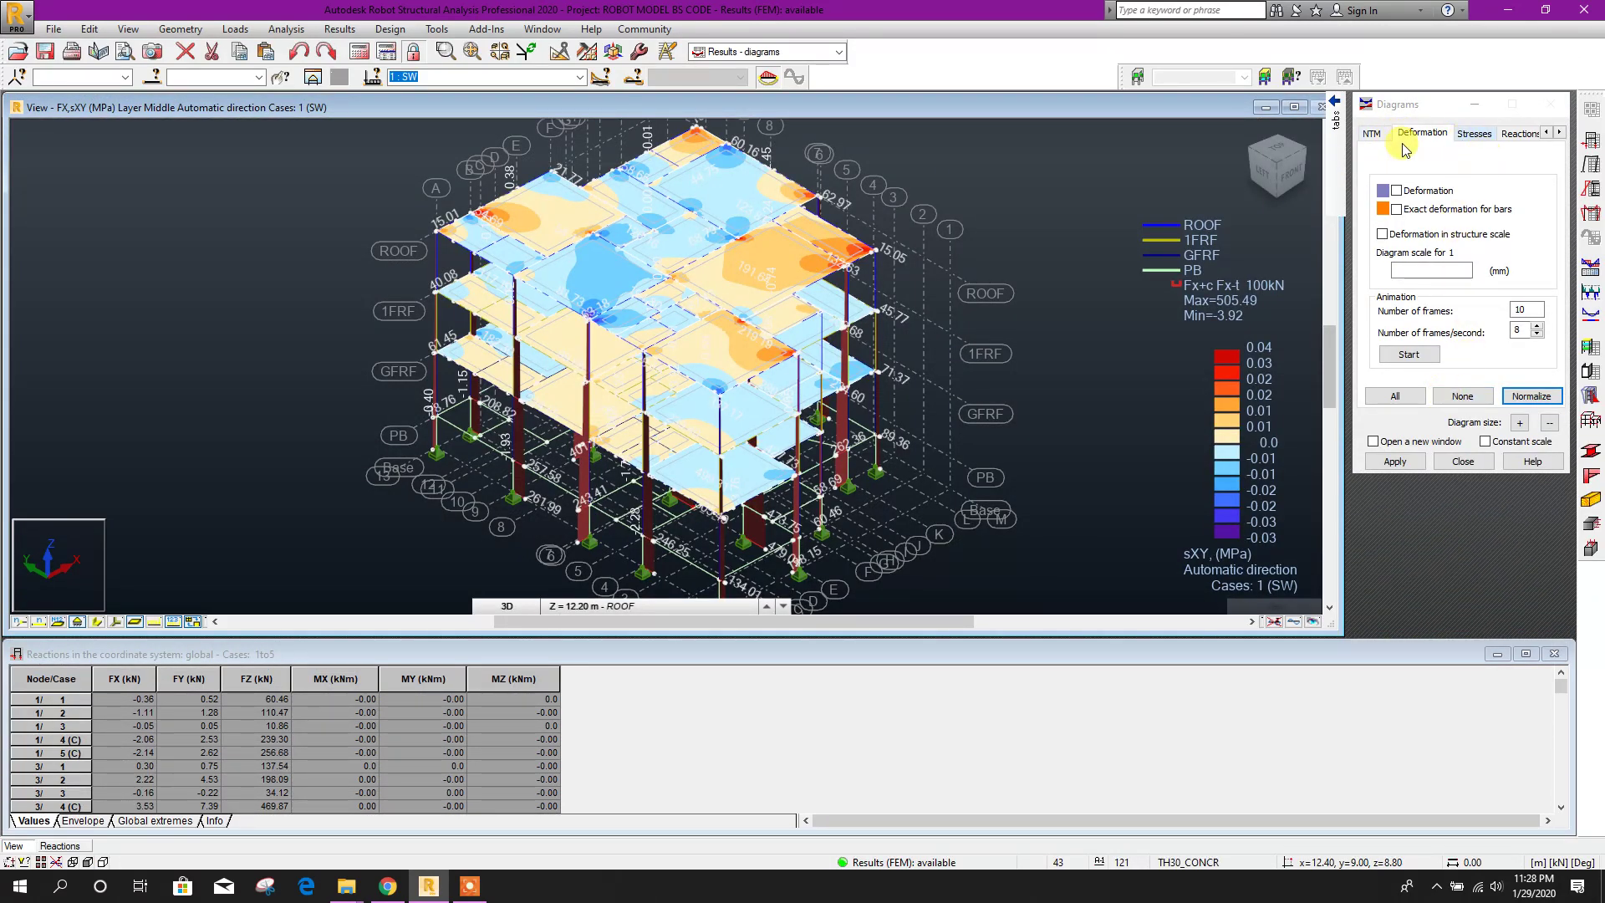
{"action": "left_click", "coordinate": [1371, 134]}
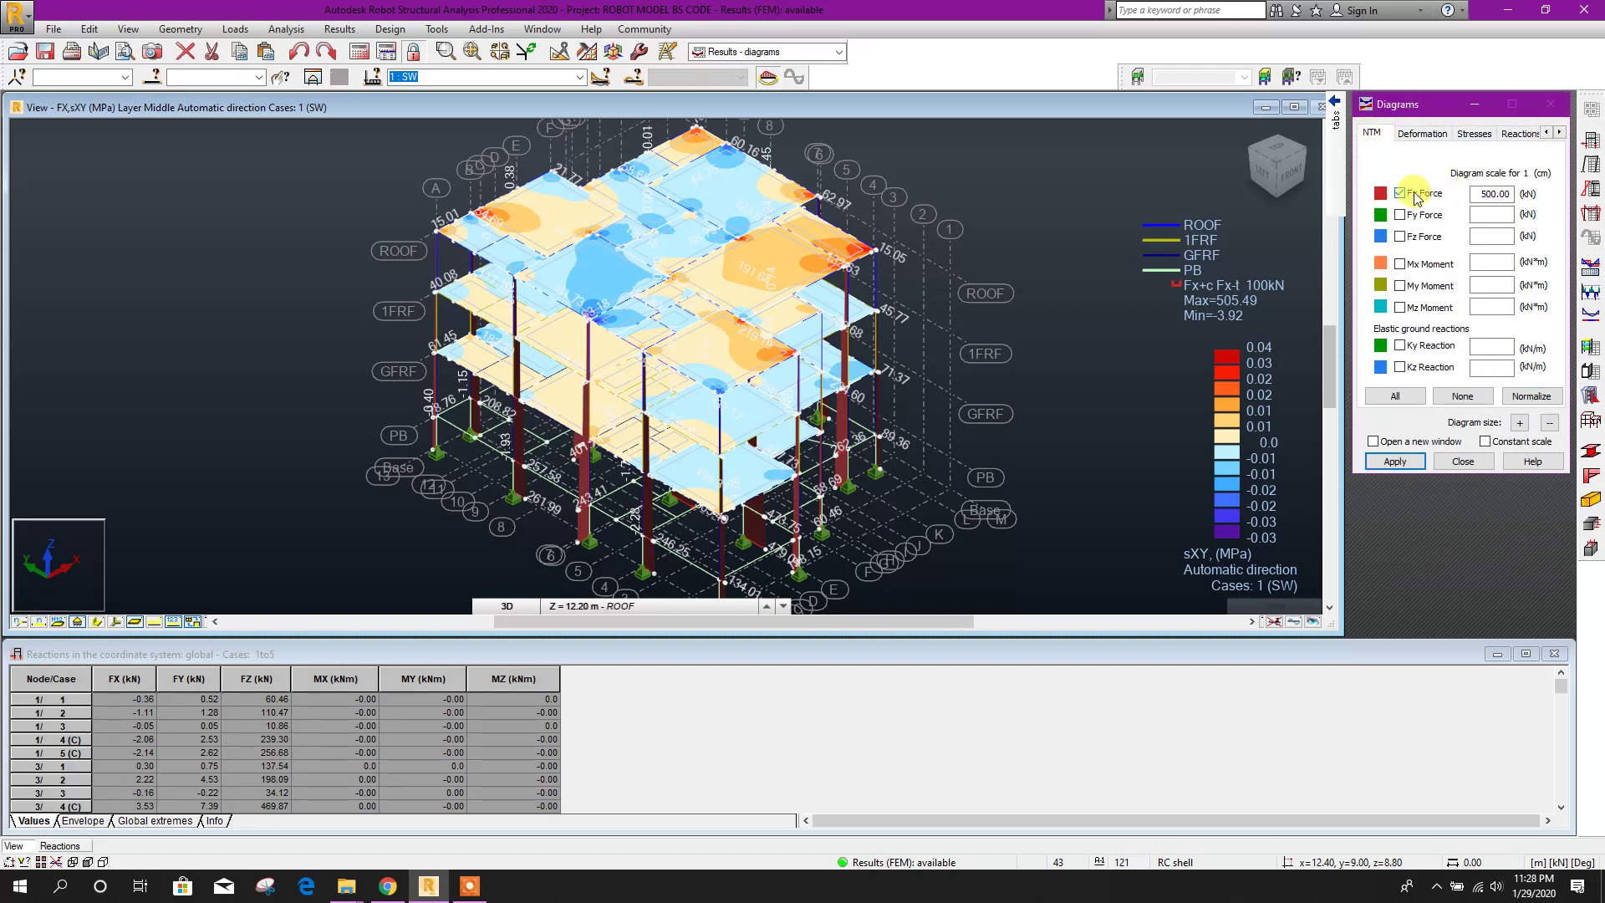
{"action": "left_click", "coordinate": [1391, 463]}
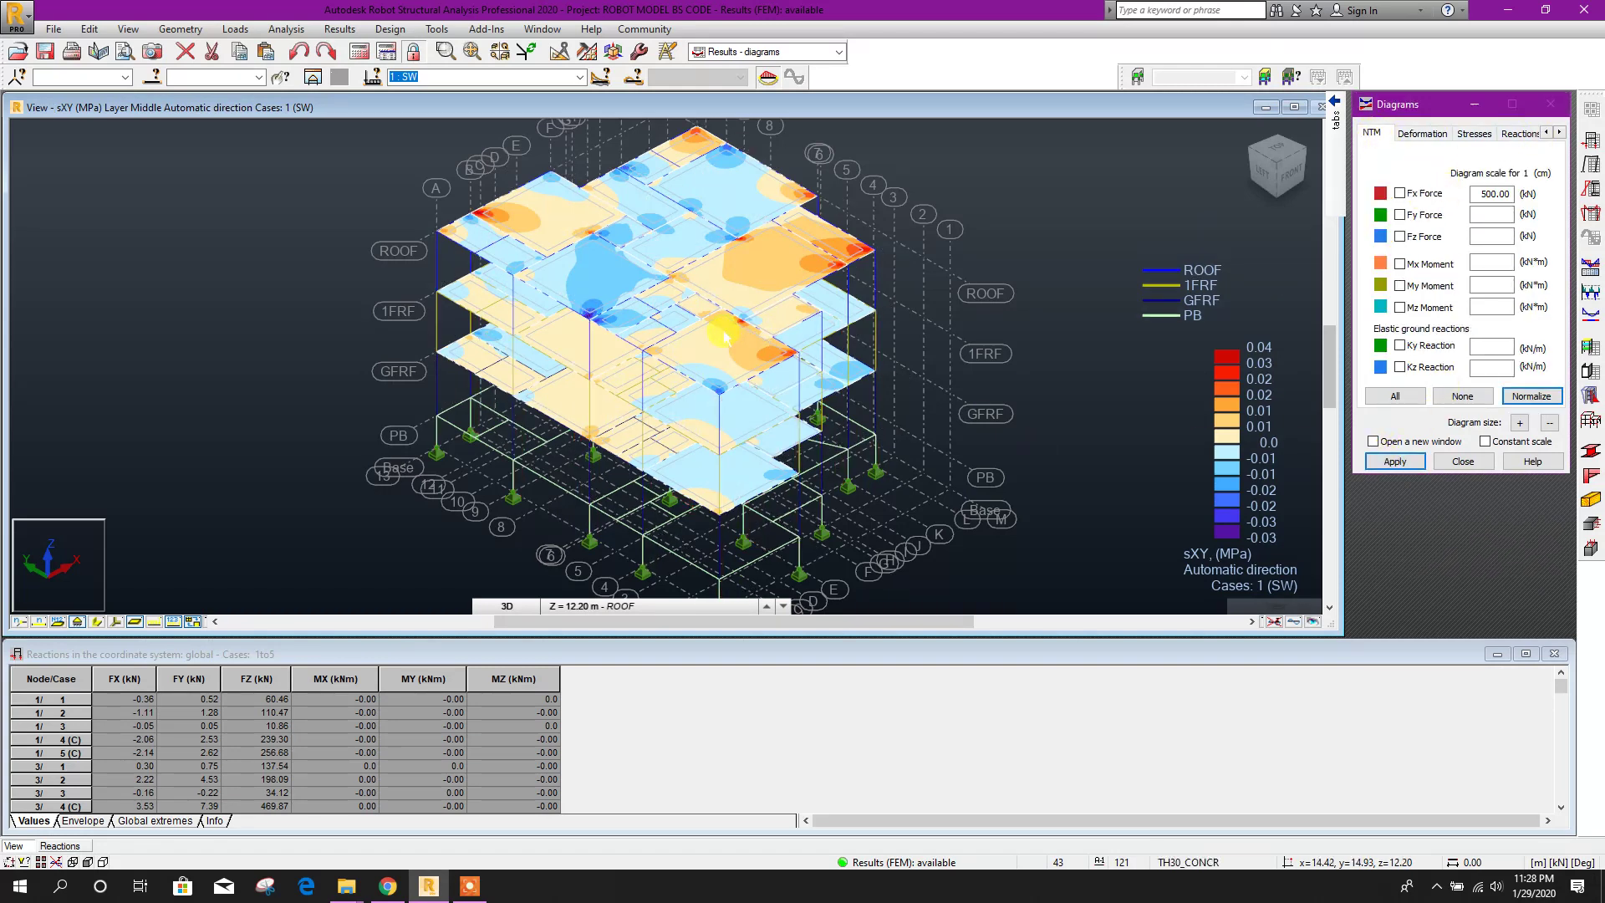
Return to the Results - maps layout and set the displayed load case to 4 : DC1
{"action": "left_click", "coordinate": [757, 52]}
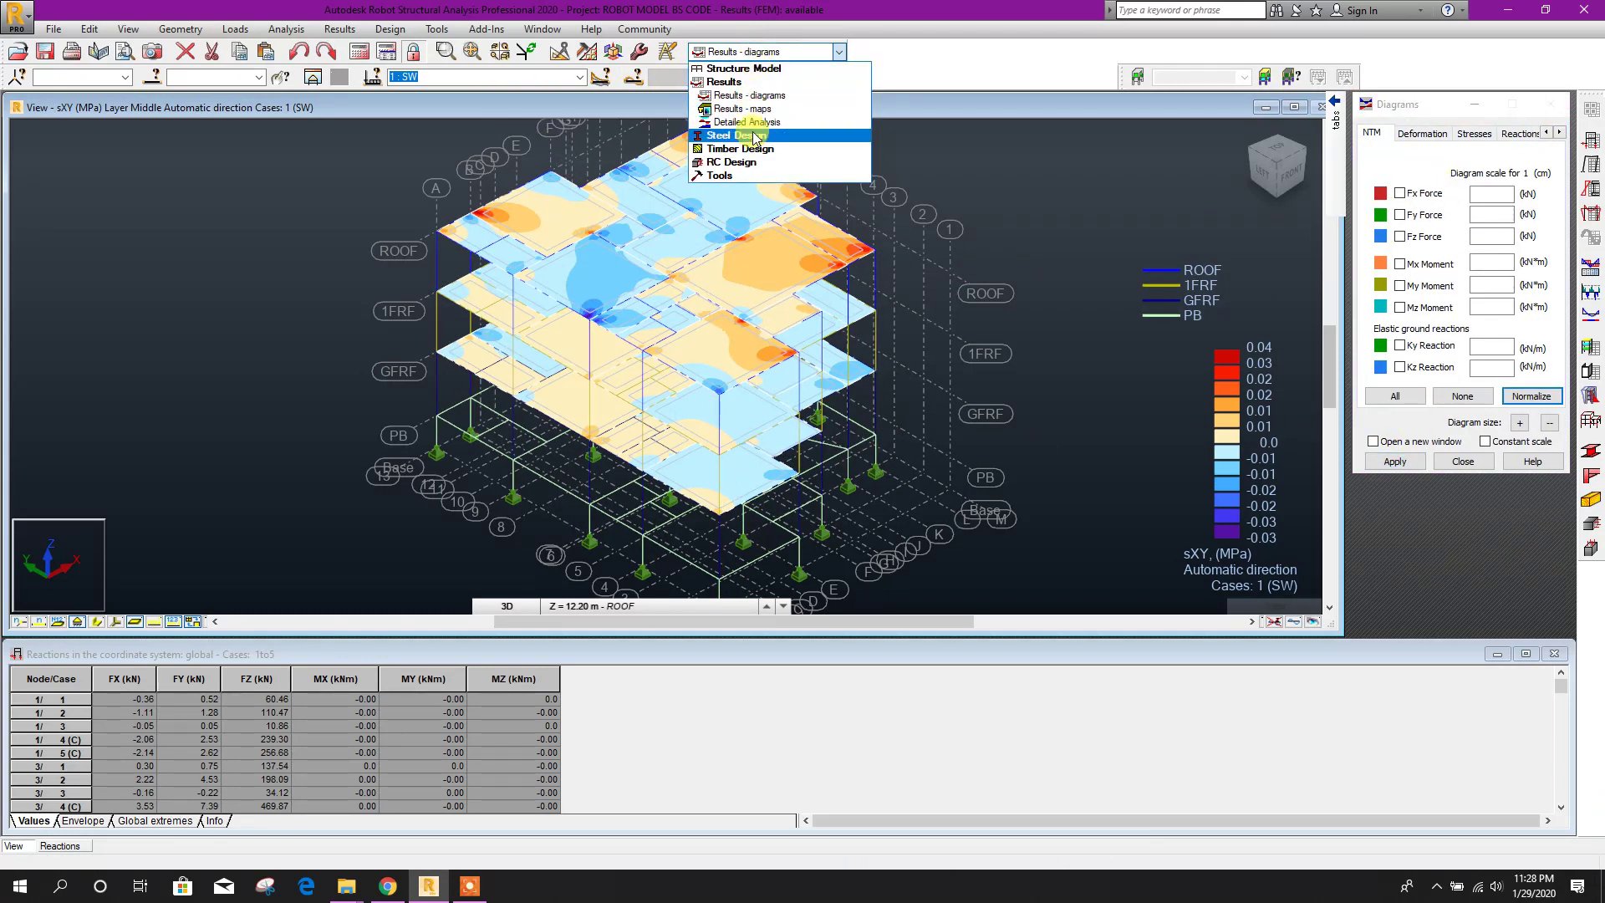
{"action": "left_click", "coordinate": [769, 112]}
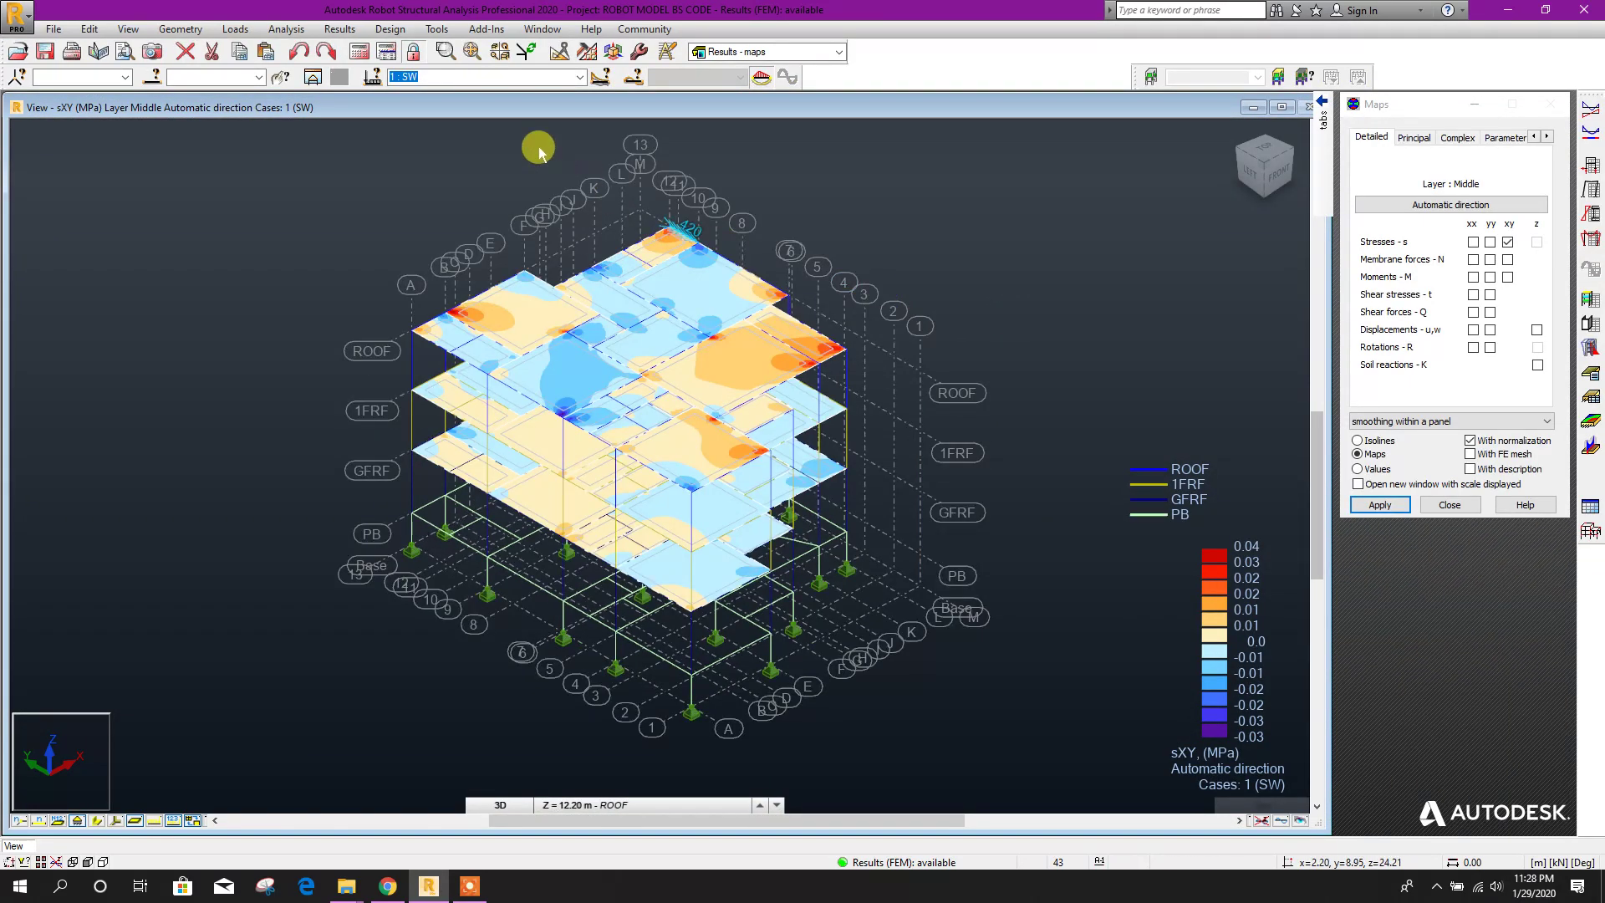
{"action": "left_click", "coordinate": [579, 77]}
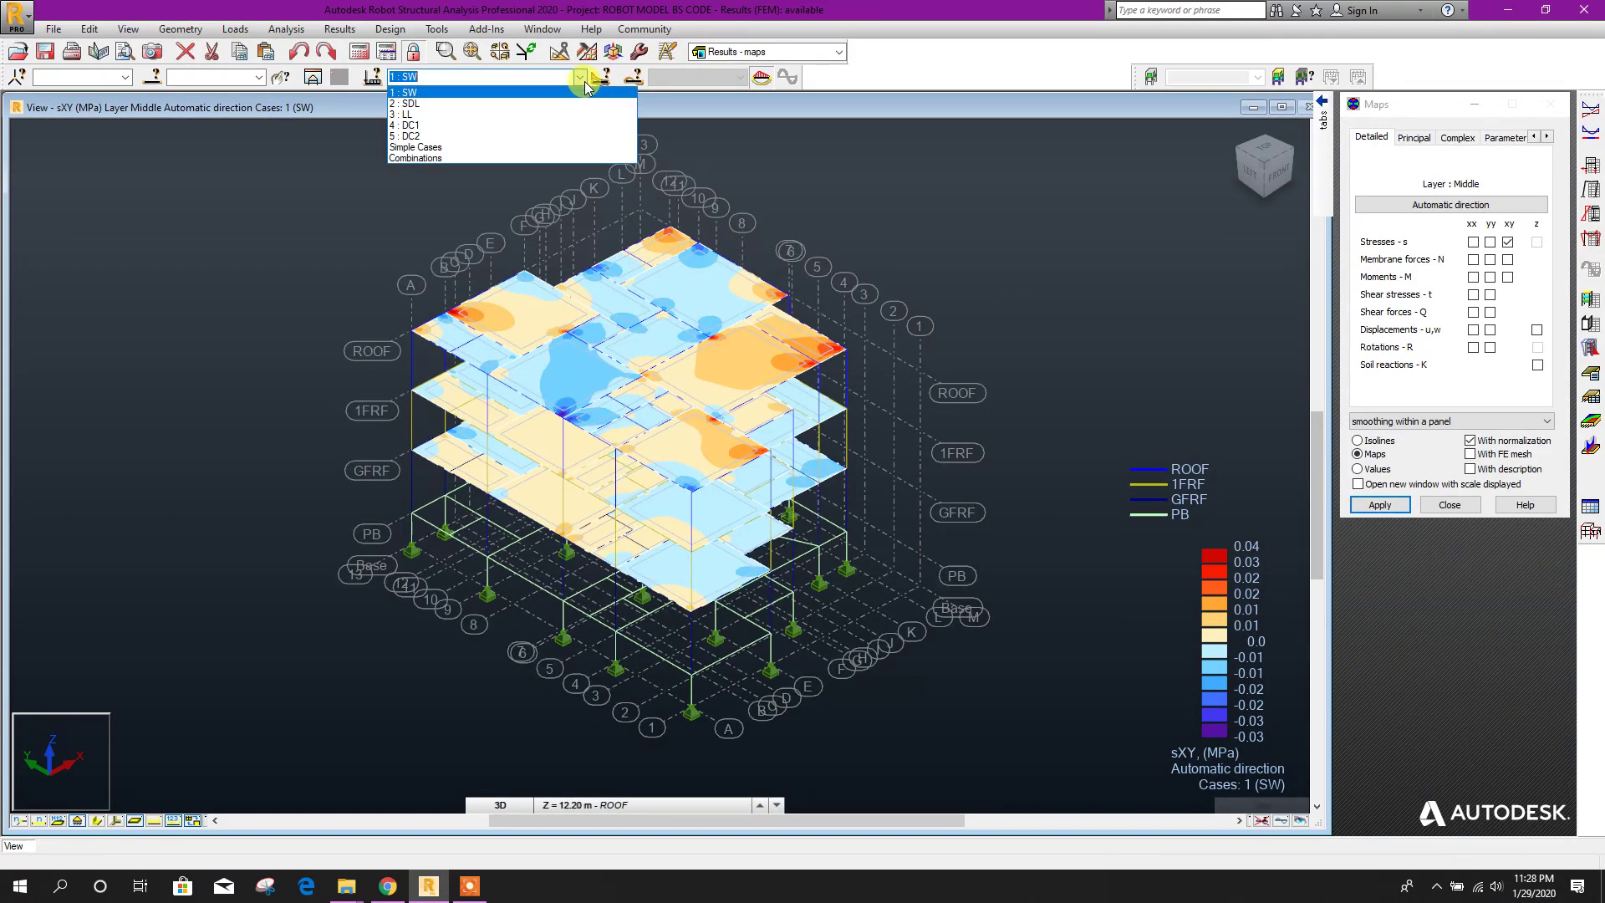
{"action": "left_click", "coordinate": [431, 125]}
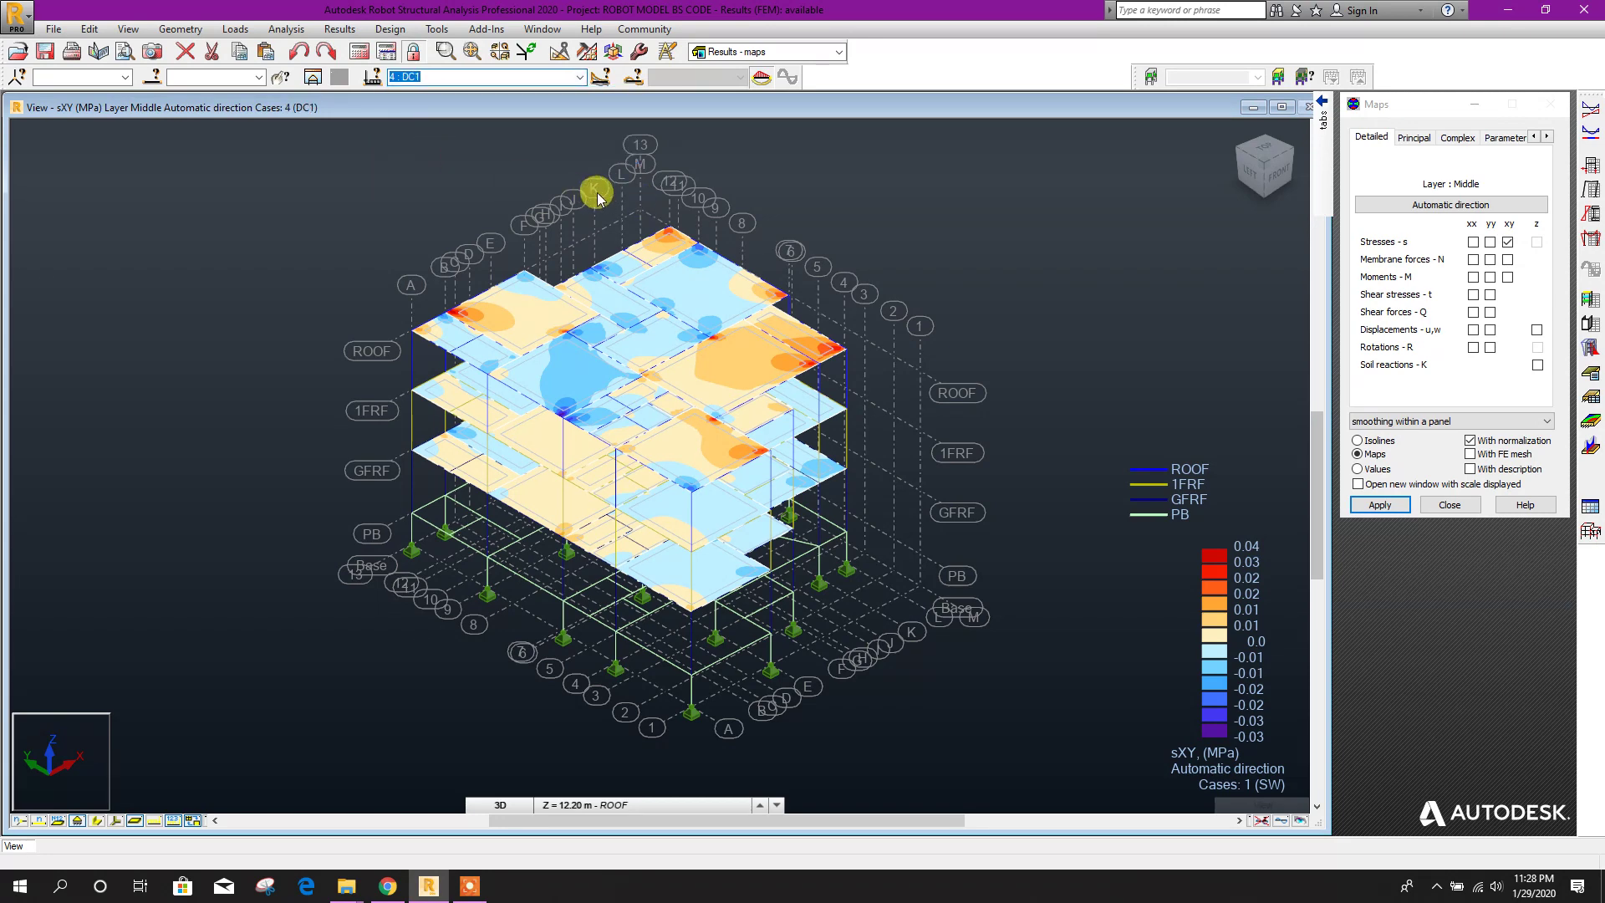
Set the displayed load case to 5 : DC2, view the panels' xx, yy and xy moment maps in turn, and clear the maps
{"action": "left_click", "coordinate": [502, 77]}
{"action": "left_click", "coordinate": [487, 138]}
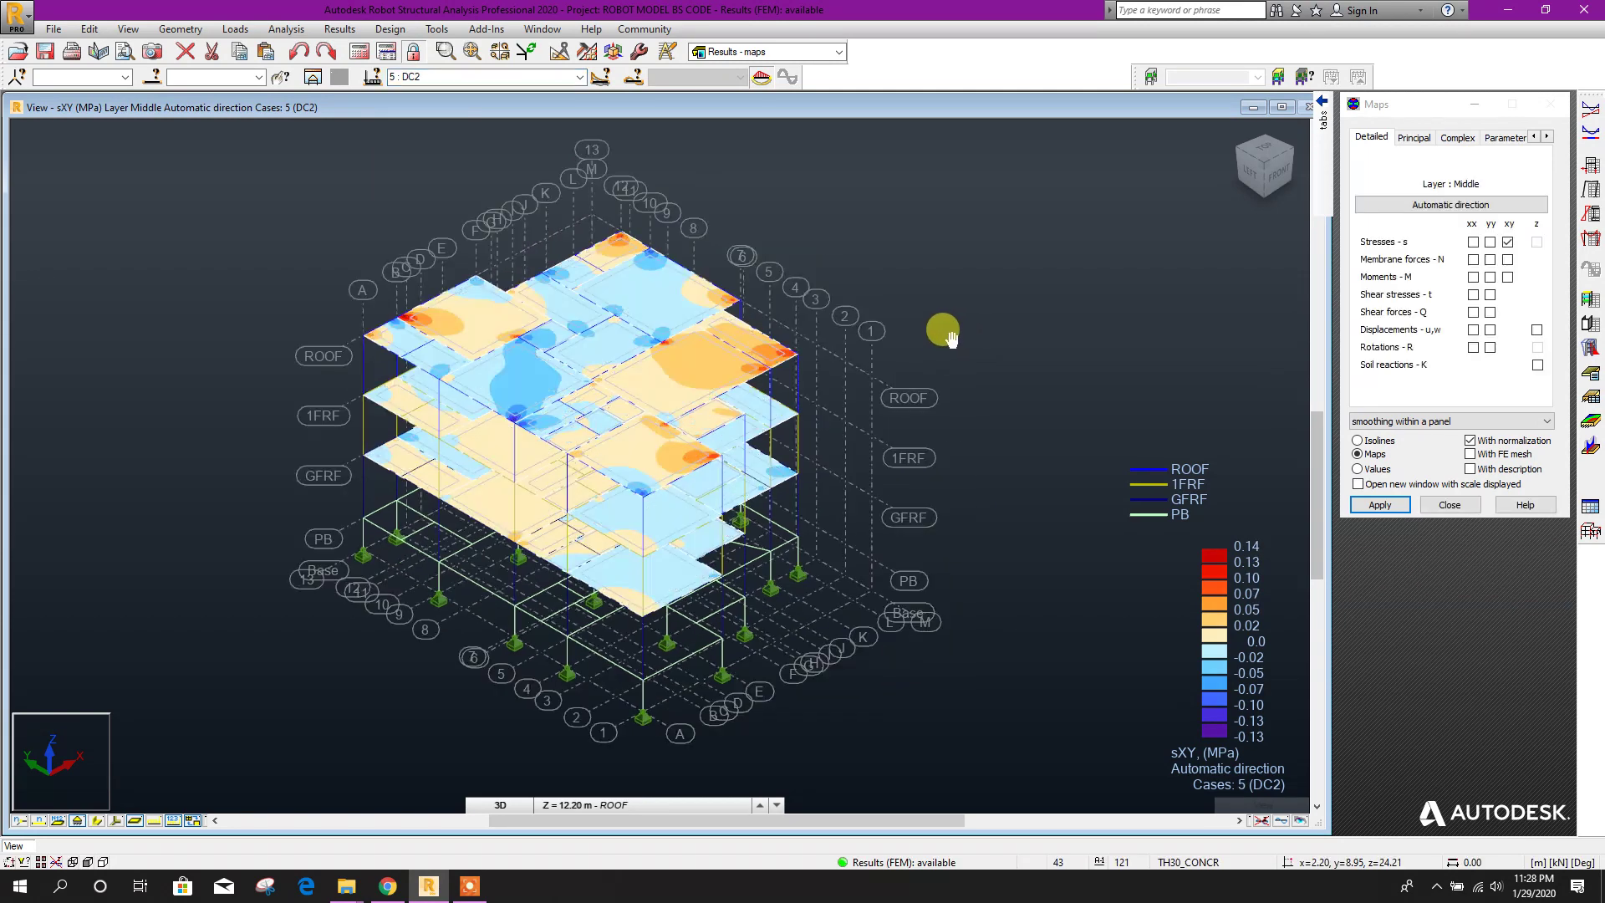
{"action": "left_click", "coordinate": [1507, 241]}
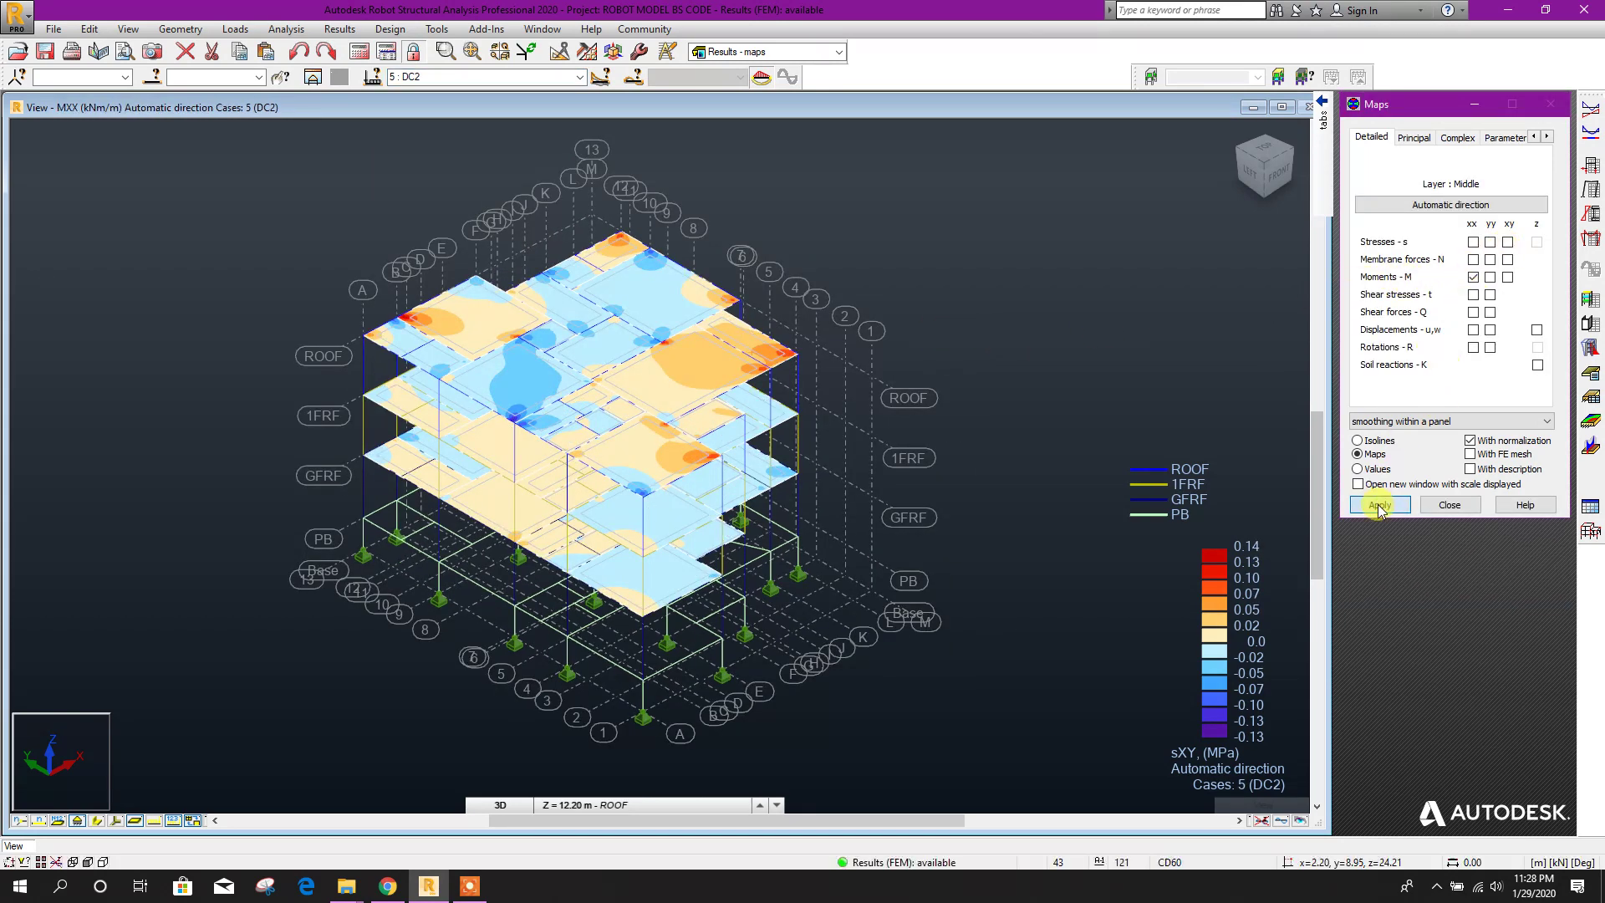
{"action": "left_click", "coordinate": [1491, 277]}
{"action": "left_click", "coordinate": [1409, 511]}
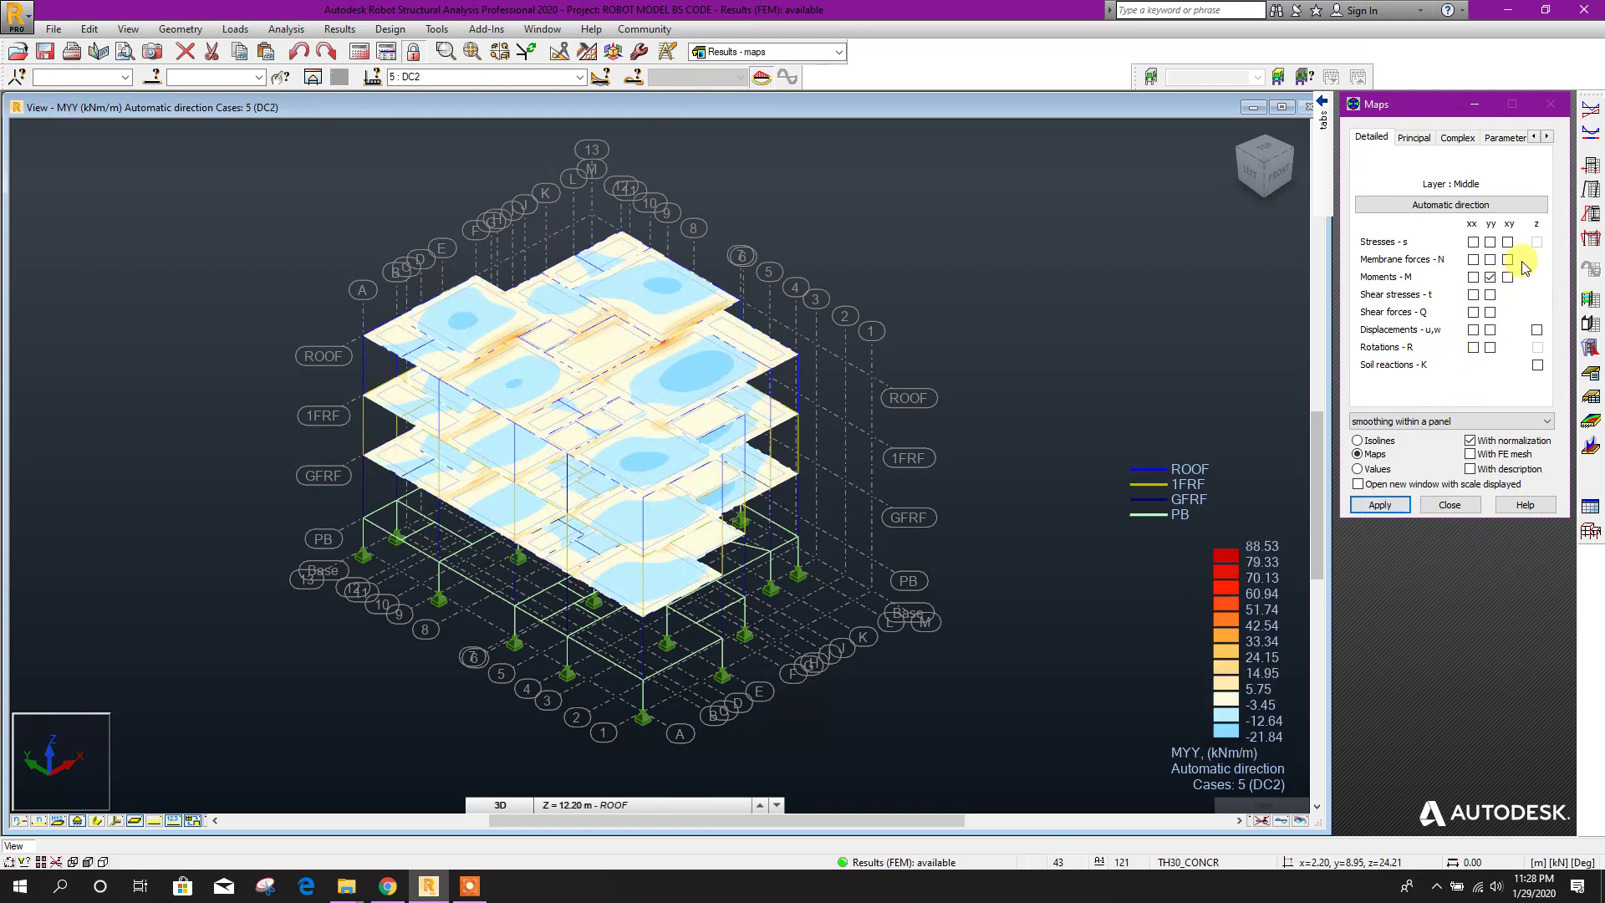
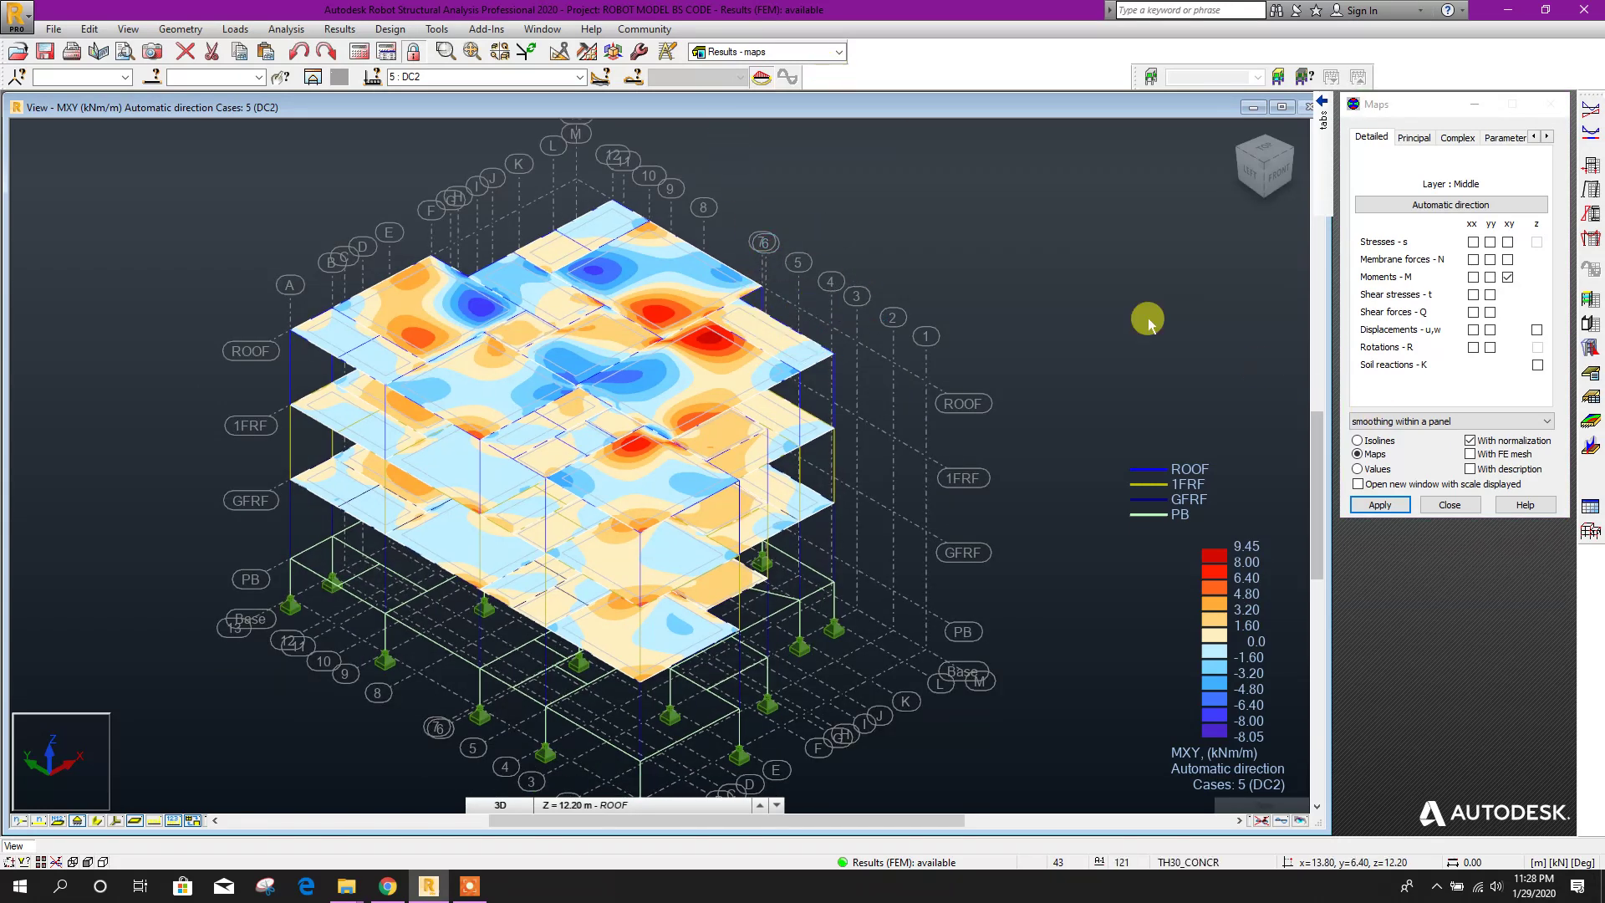
{"action": "left_click", "coordinate": [1488, 266]}
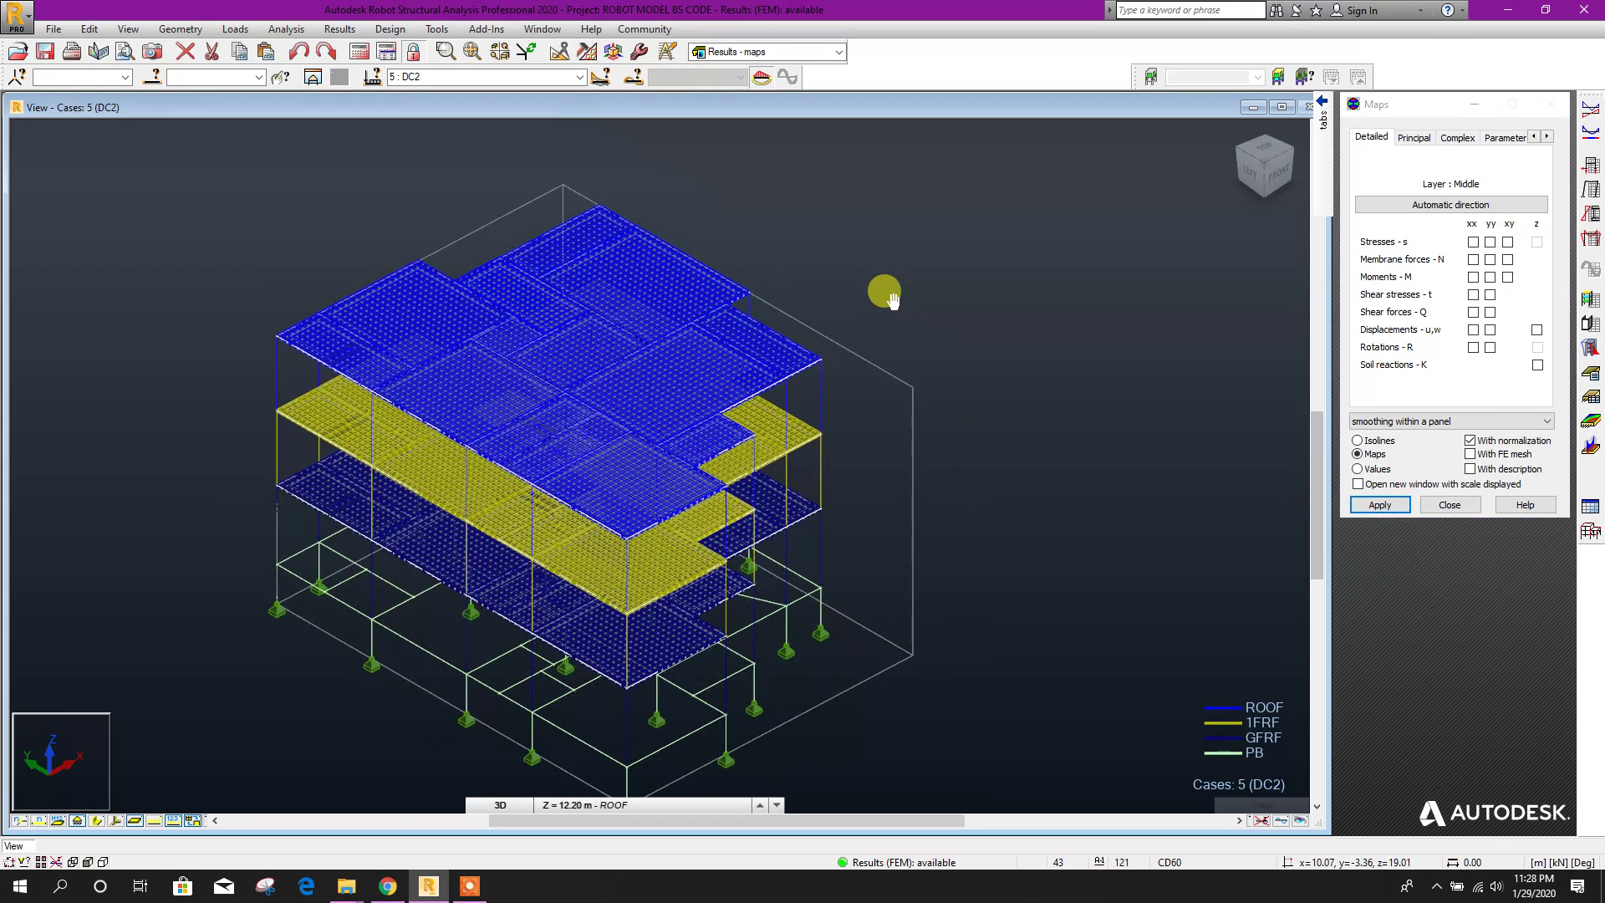
Turn off the finite element calculation model display so the panels show without their mesh
{"action": "left_click", "coordinate": [836, 53]}
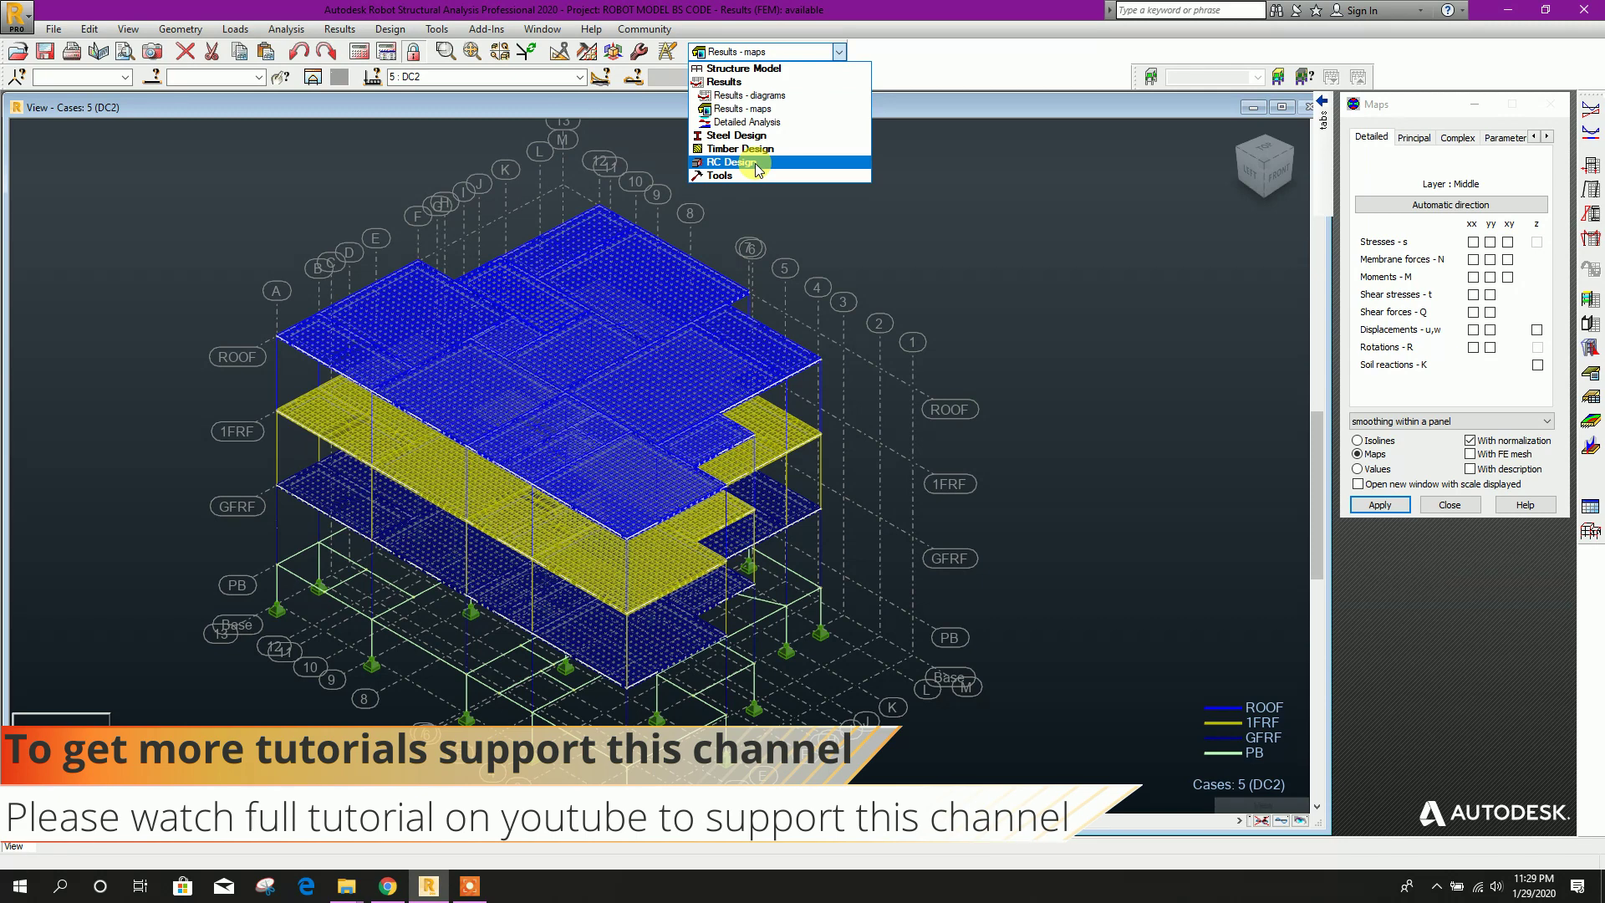
{"action": "left_click", "coordinate": [753, 52]}
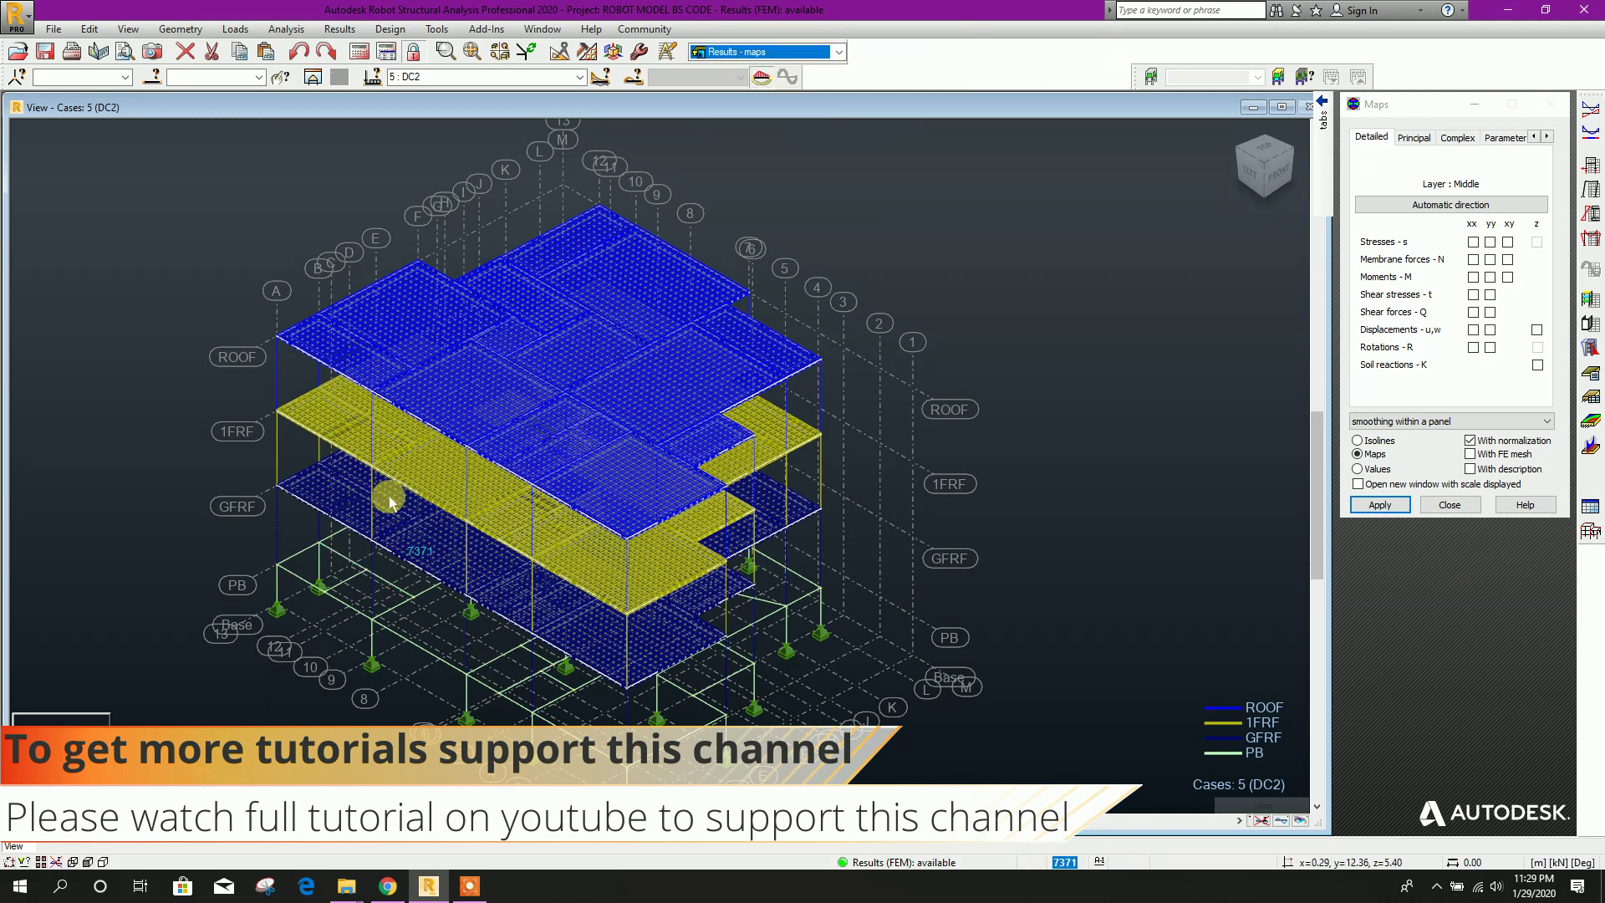
{"action": "scroll", "coordinate": [574, 271], "scroll_direction": "up", "scroll_amount": 3}
{"action": "left_click", "coordinate": [604, 538]}
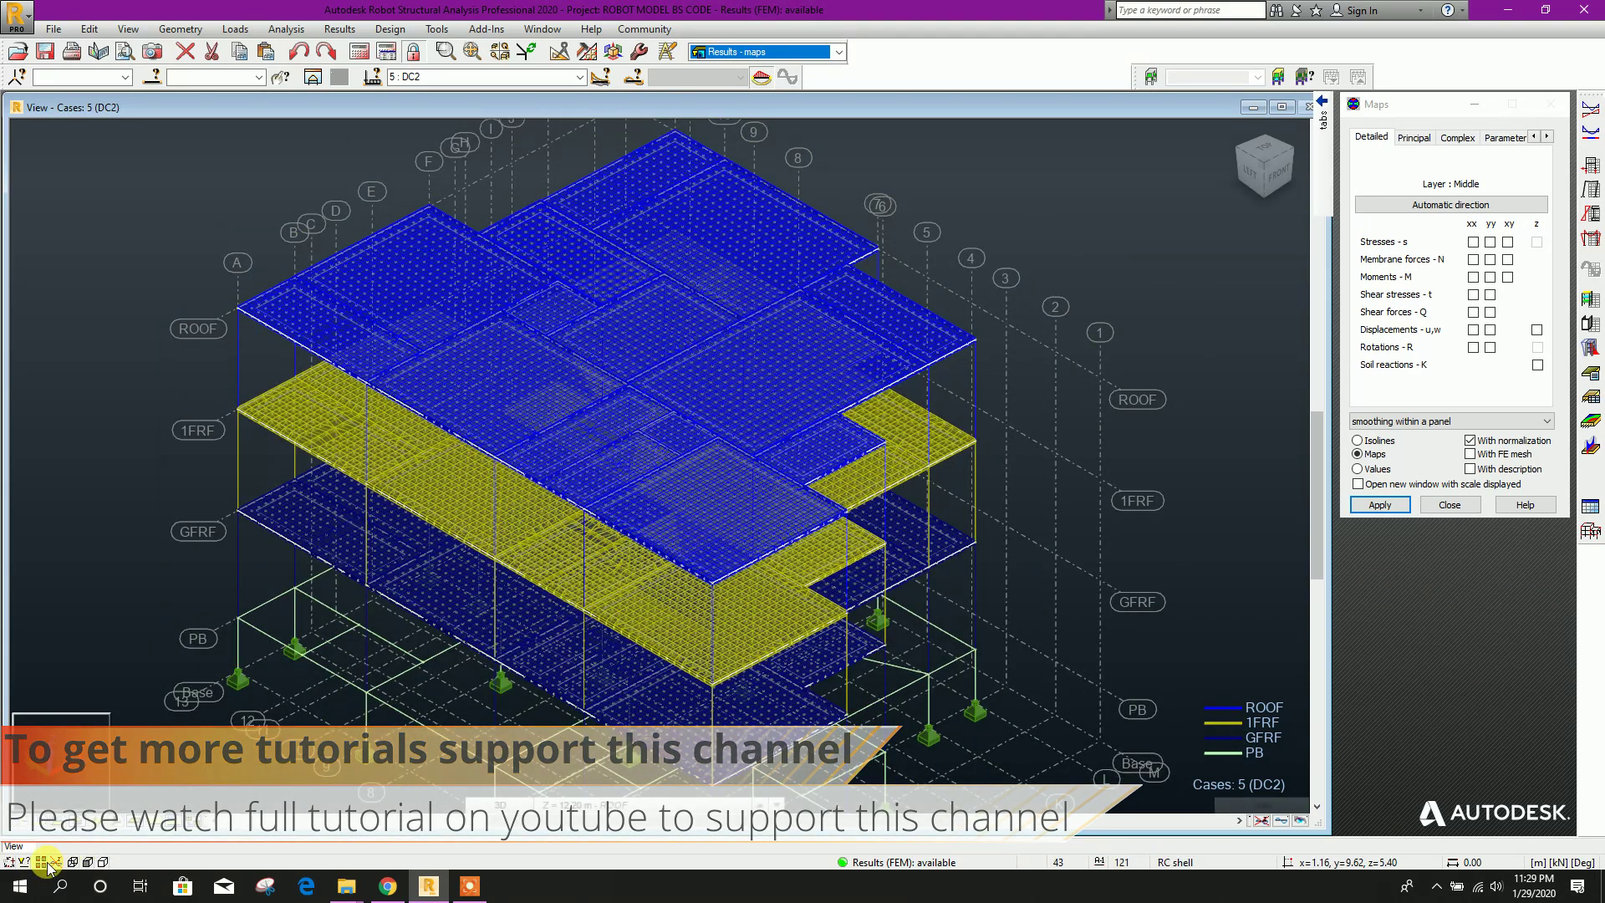
{"action": "left_click", "coordinate": [193, 821]}
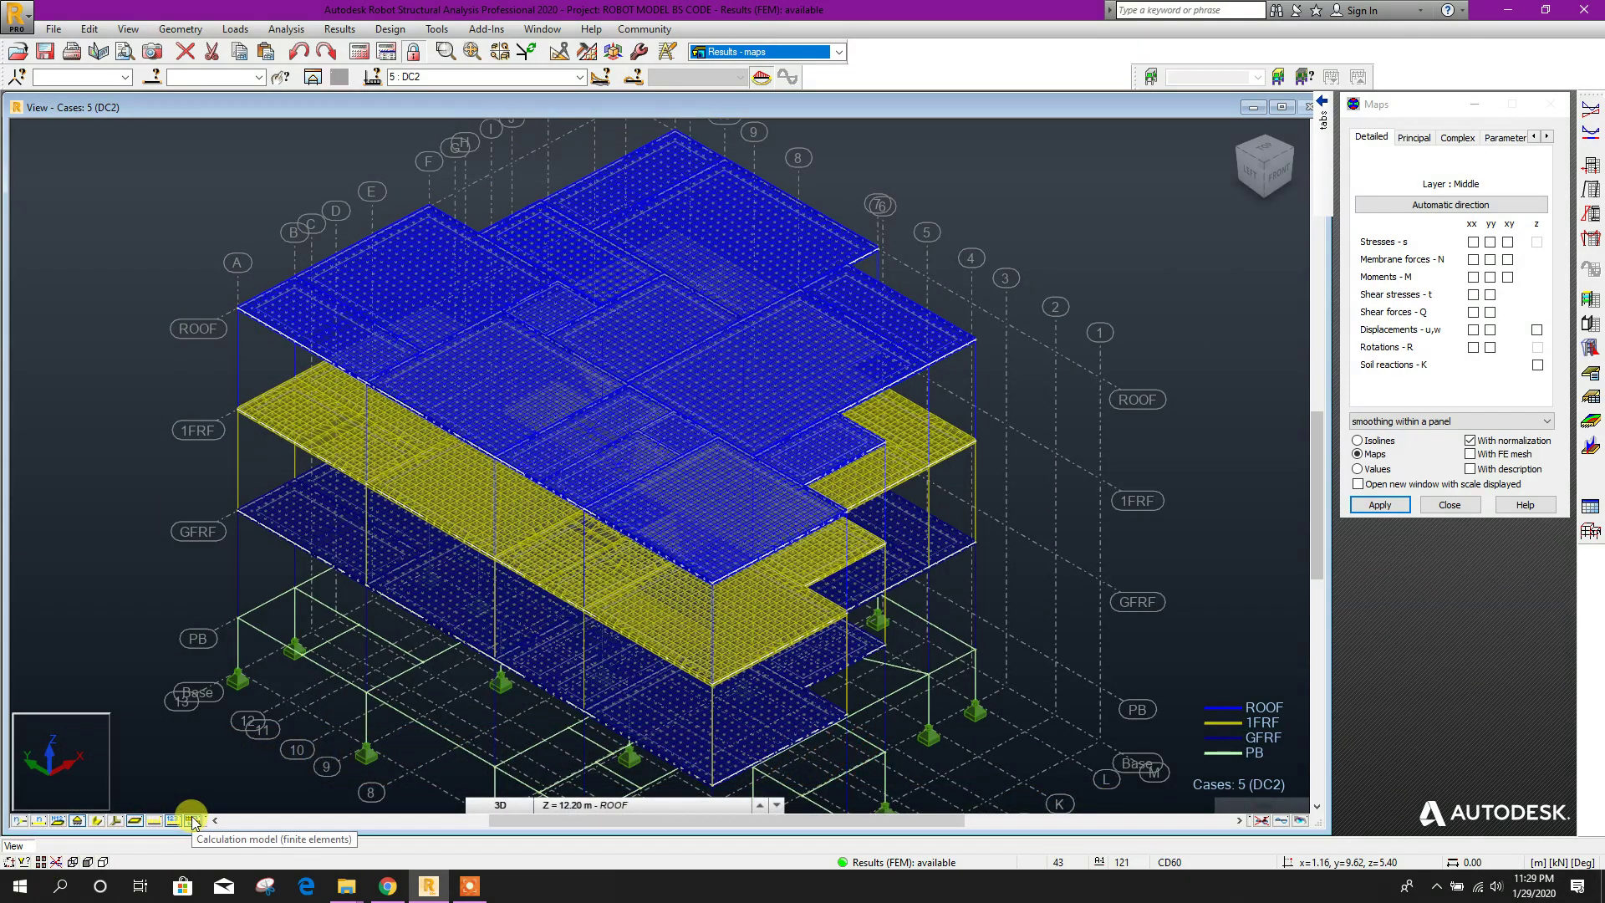
{"action": "left_click", "coordinate": [192, 821]}
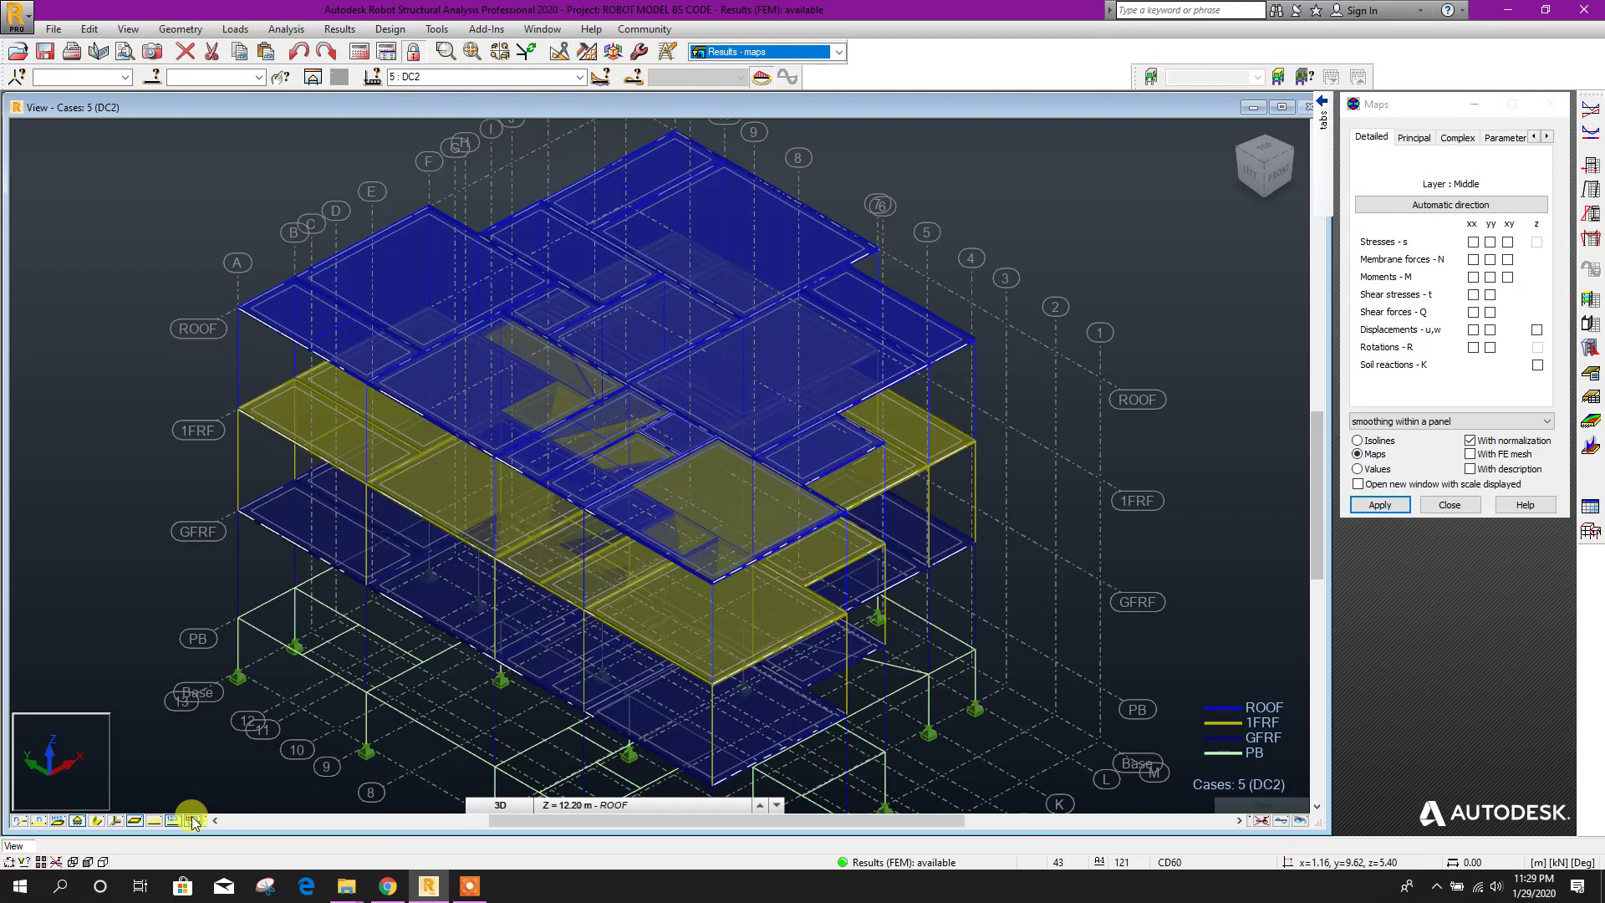
{"action": "scroll", "coordinate": [533, 464], "scroll_direction": "down", "scroll_amount": 1}
{"action": "scroll", "coordinate": [995, 527], "scroll_direction": "up", "scroll_amount": 1}
{"action": "scroll", "coordinate": [781, 402], "scroll_direction": "down", "scroll_amount": 1}
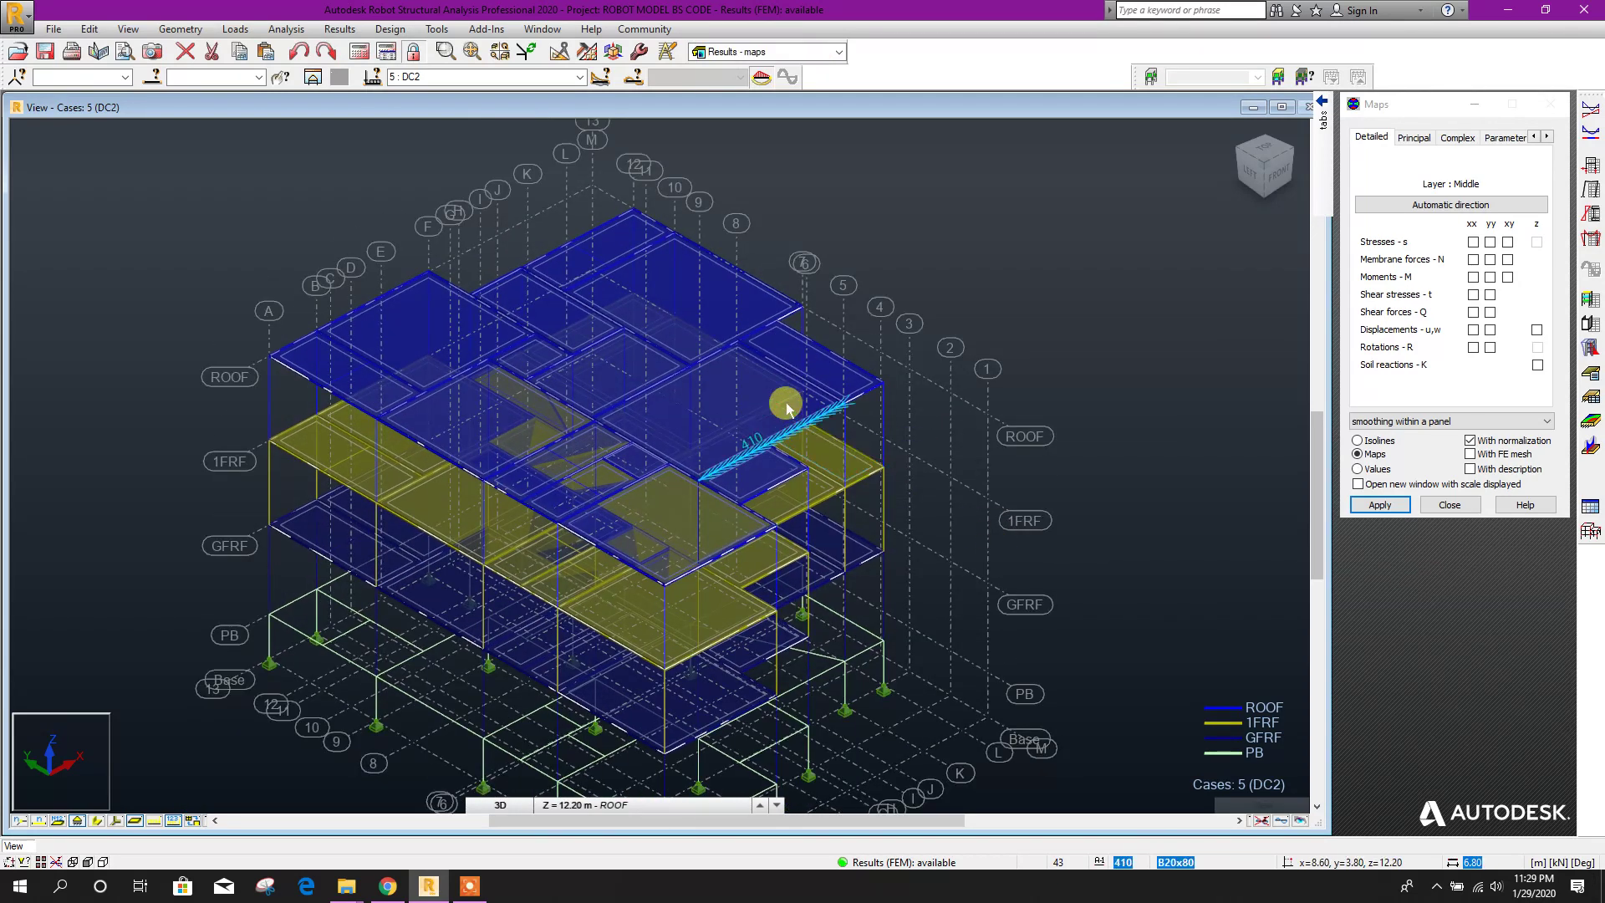
{"action": "scroll", "coordinate": [770, 394], "scroll_direction": "up", "scroll_amount": 1}
{"action": "scroll", "coordinate": [654, 511], "scroll_direction": "down", "scroll_amount": 1}
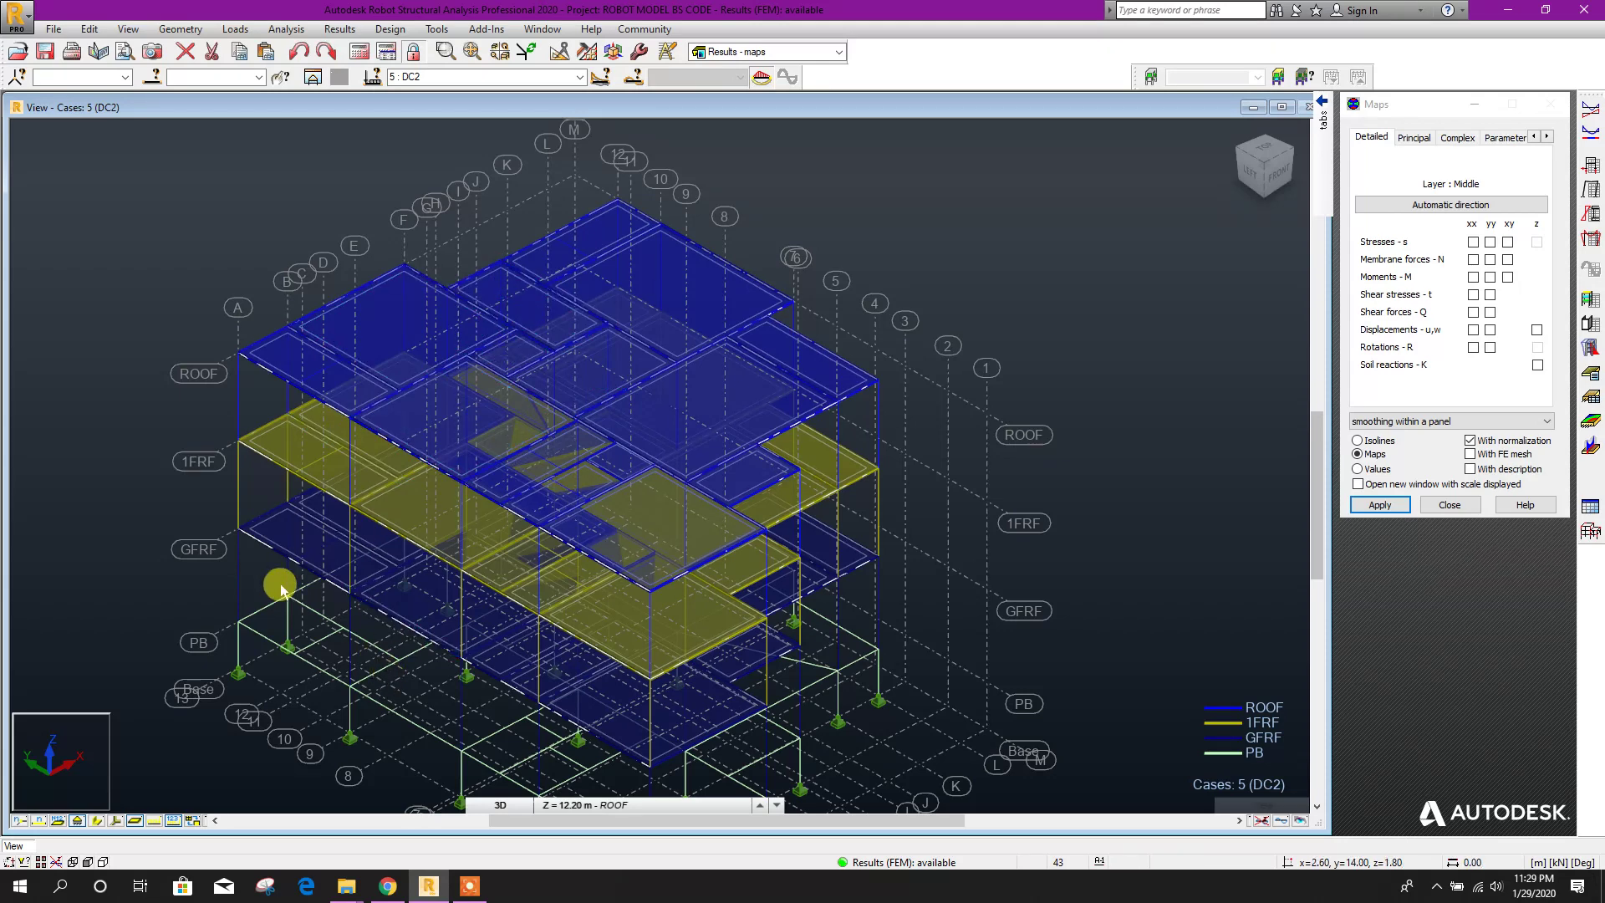
{"action": "scroll", "coordinate": [811, 288], "scroll_direction": "down", "scroll_amount": 1}
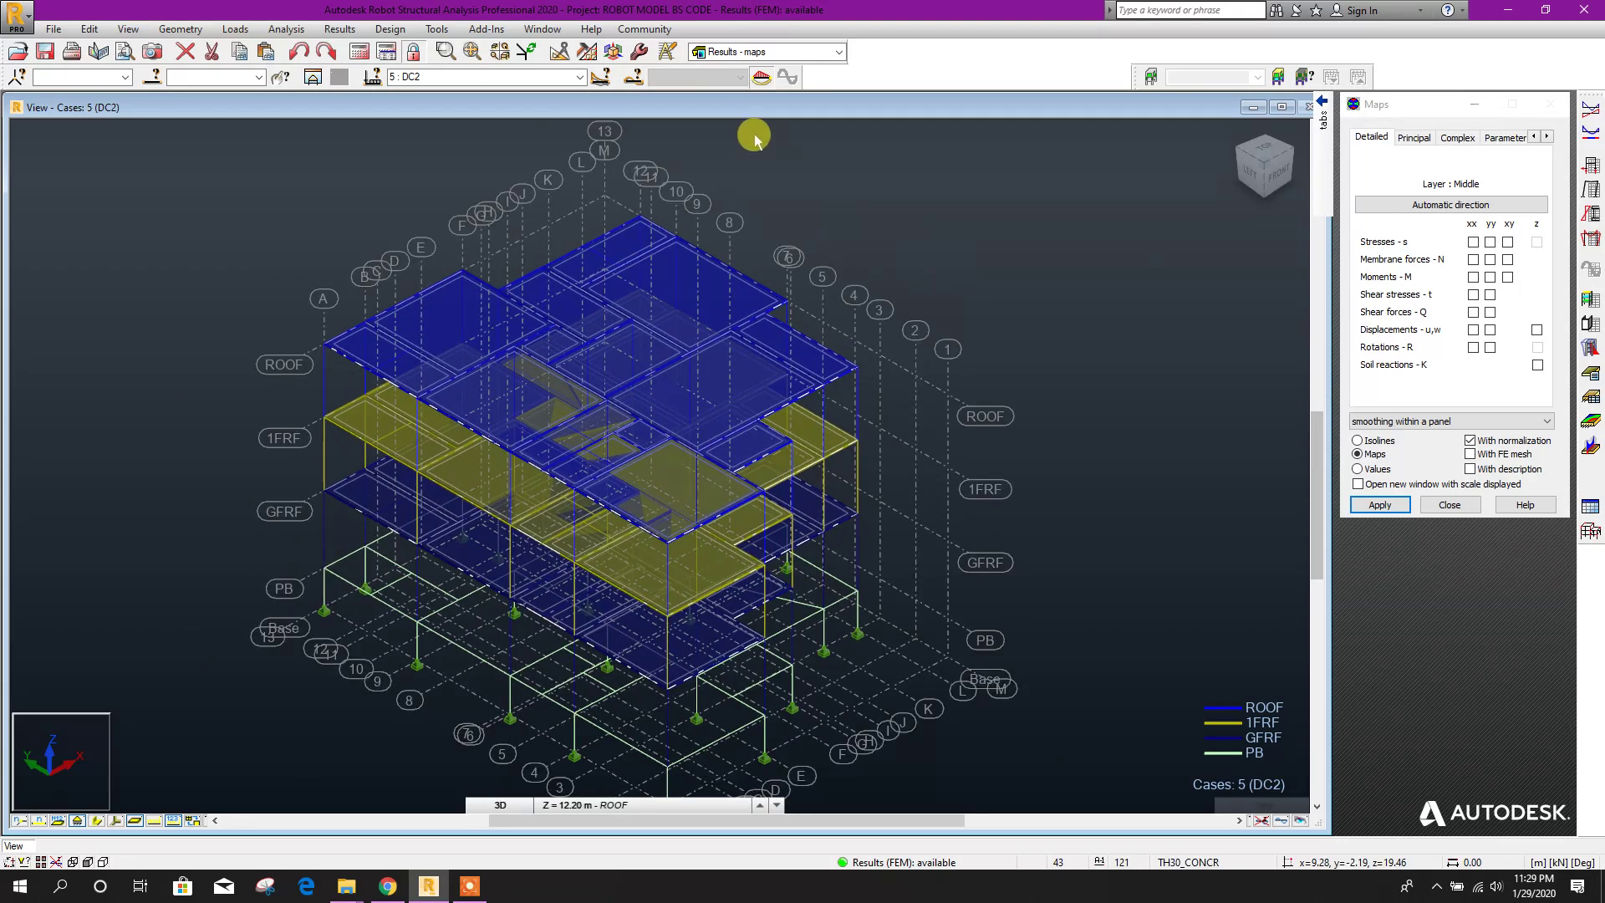
Switch to the RC Members - required reinf. layout under RC Design
{"action": "left_click", "coordinate": [765, 52]}
{"action": "left_click", "coordinate": [747, 164]}
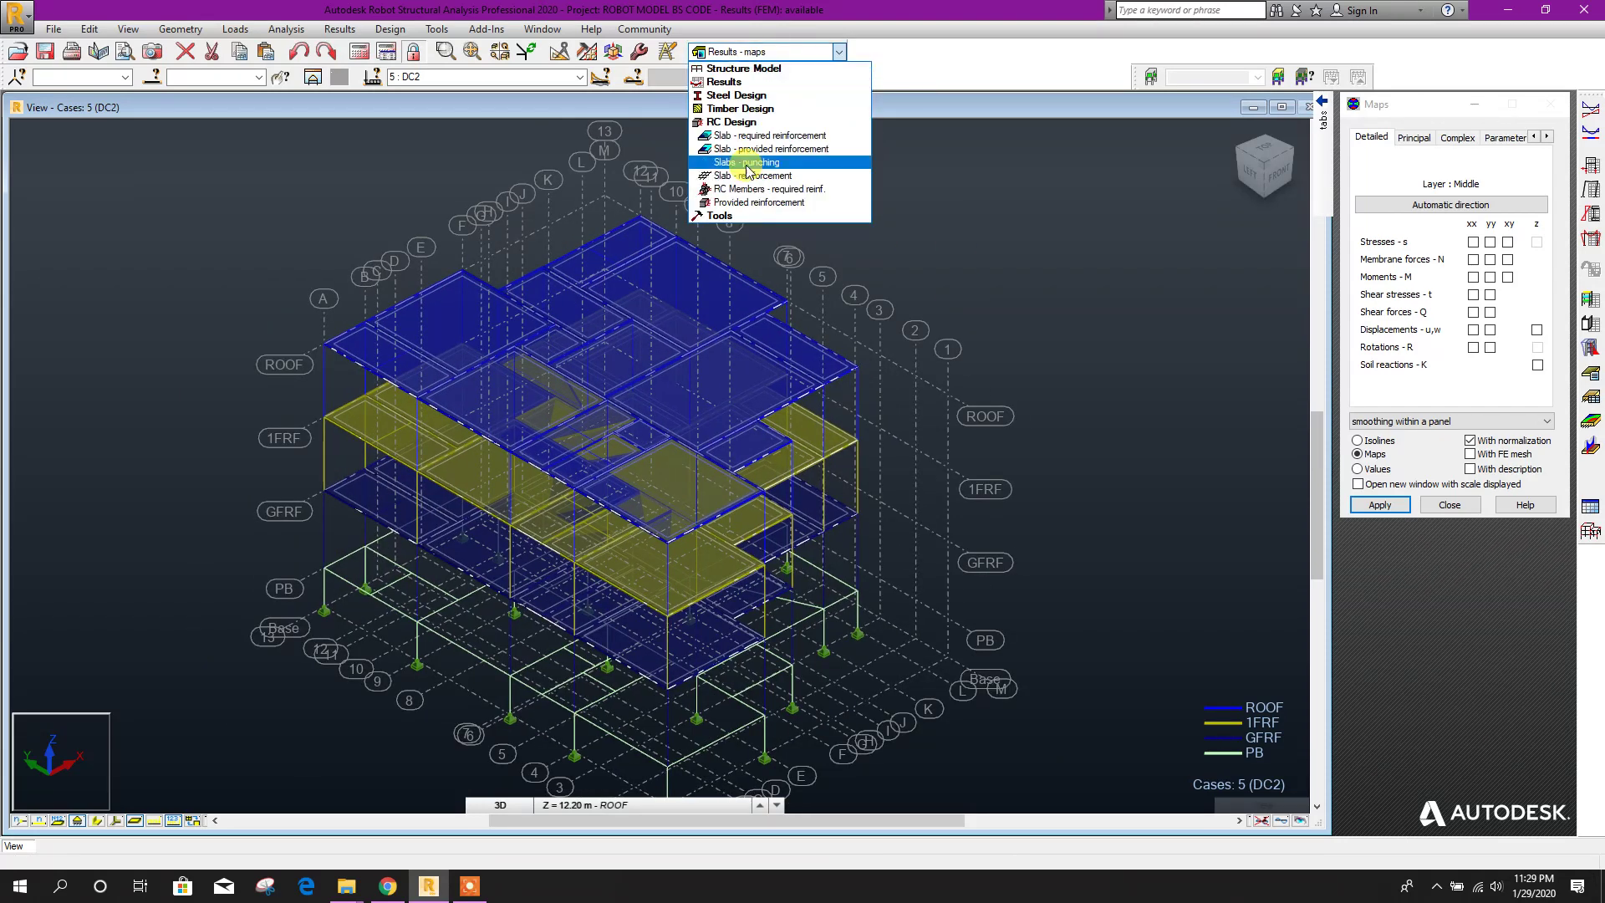
{"action": "left_click", "coordinate": [817, 192]}
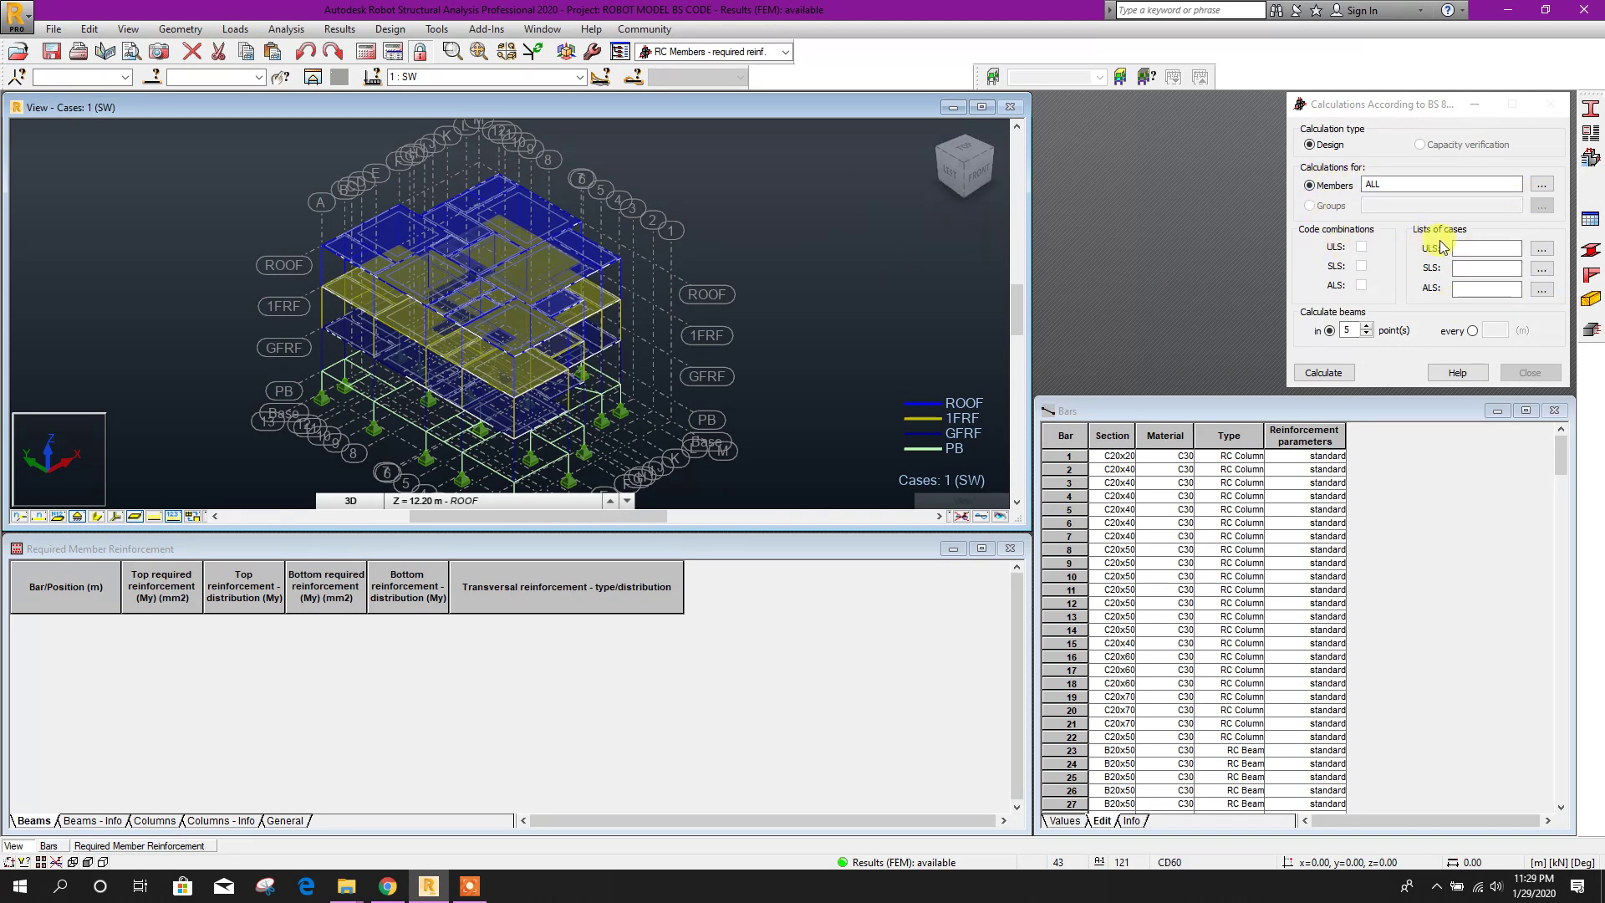
Set the ULS case list for the member reinforcement calculation to combinations 4 and 5
{"action": "left_click", "coordinate": [1542, 250]}
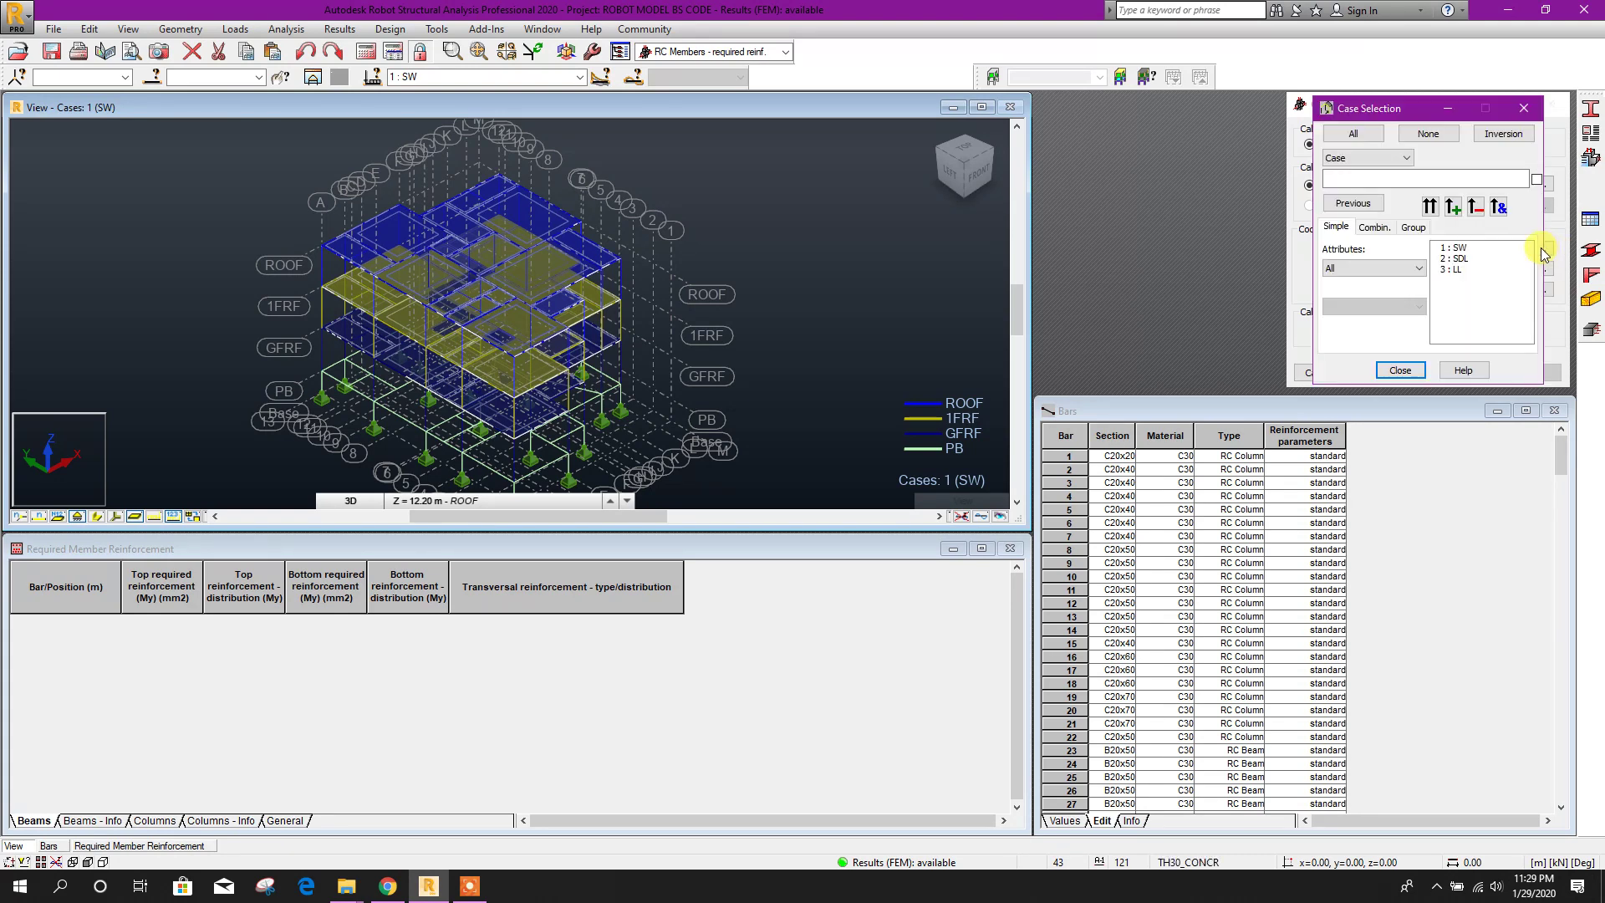
{"action": "left_click", "coordinate": [1374, 227]}
{"action": "left_click", "coordinate": [1455, 248]}
{"action": "left_click", "coordinate": [1455, 258], "text": "shift"}
{"action": "left_click", "coordinate": [1429, 207]}
{"action": "left_click", "coordinate": [1401, 370]}
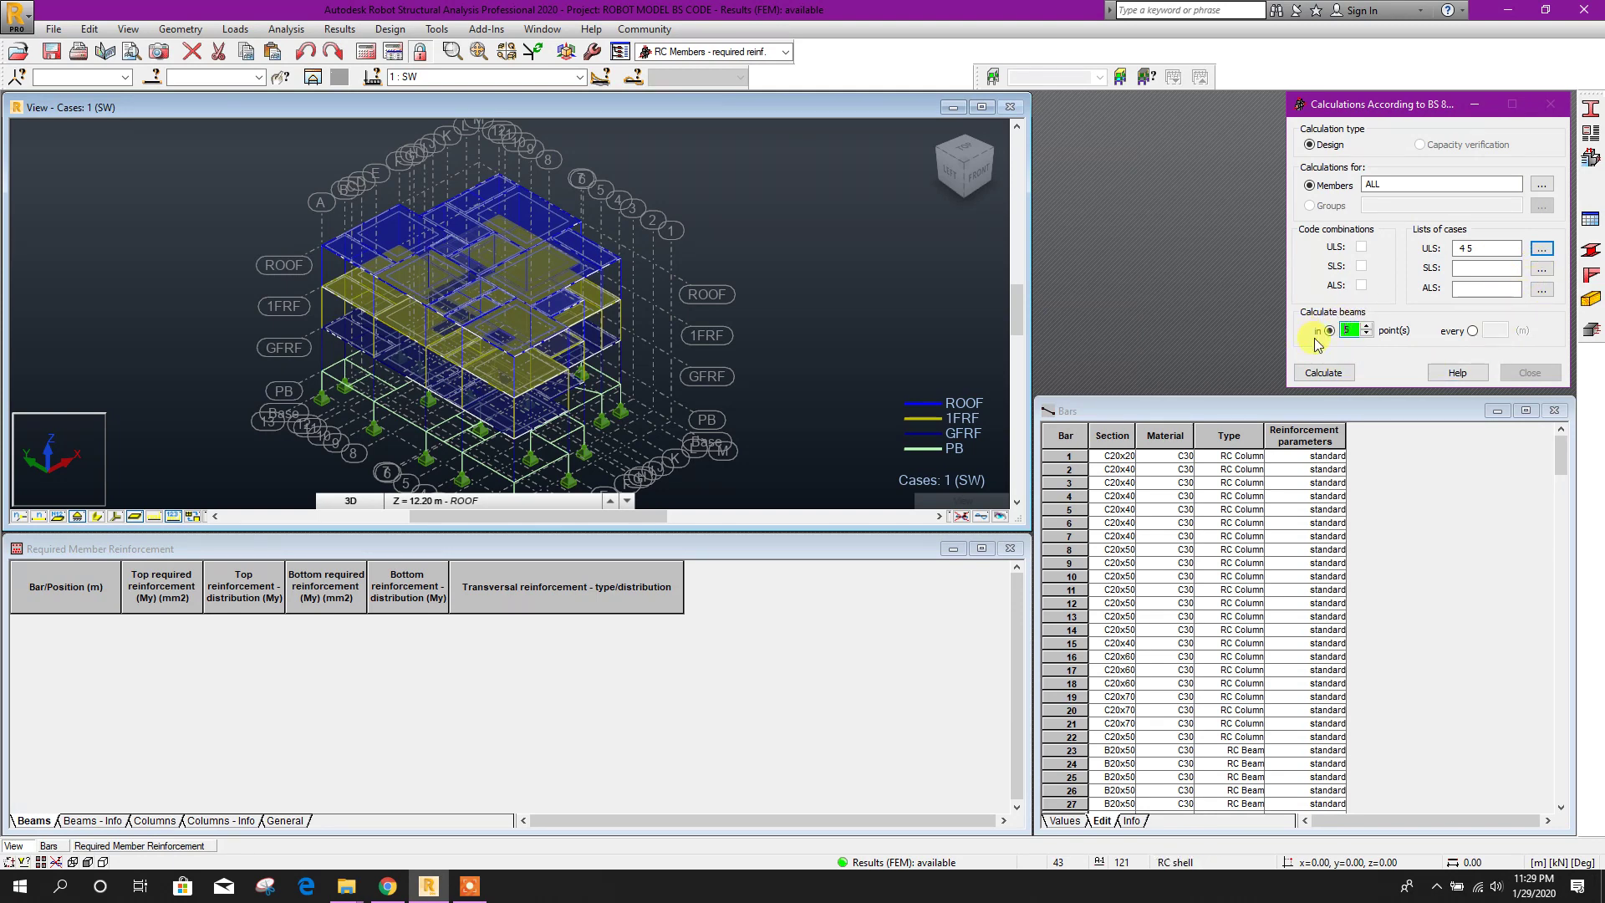
Calculate the required reinforcement of all members at 3 points per beam, close the report and review the beam results table
{"action": "type", "text": "3"}
{"action": "left_click", "coordinate": [1338, 374]}
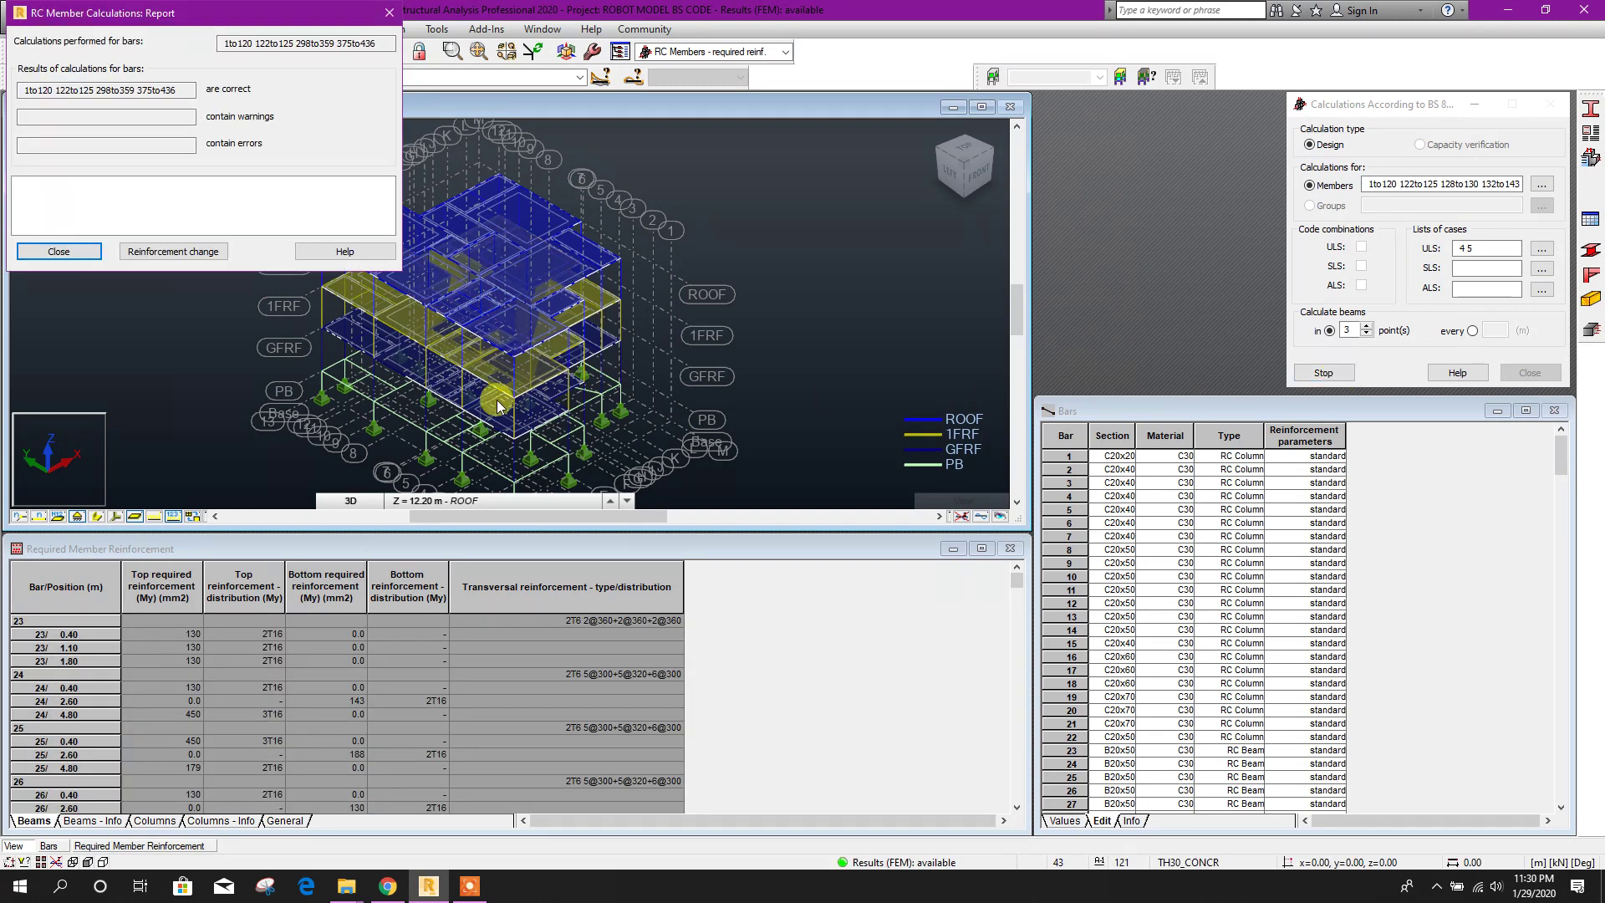
{"action": "left_click", "coordinate": [84, 249]}
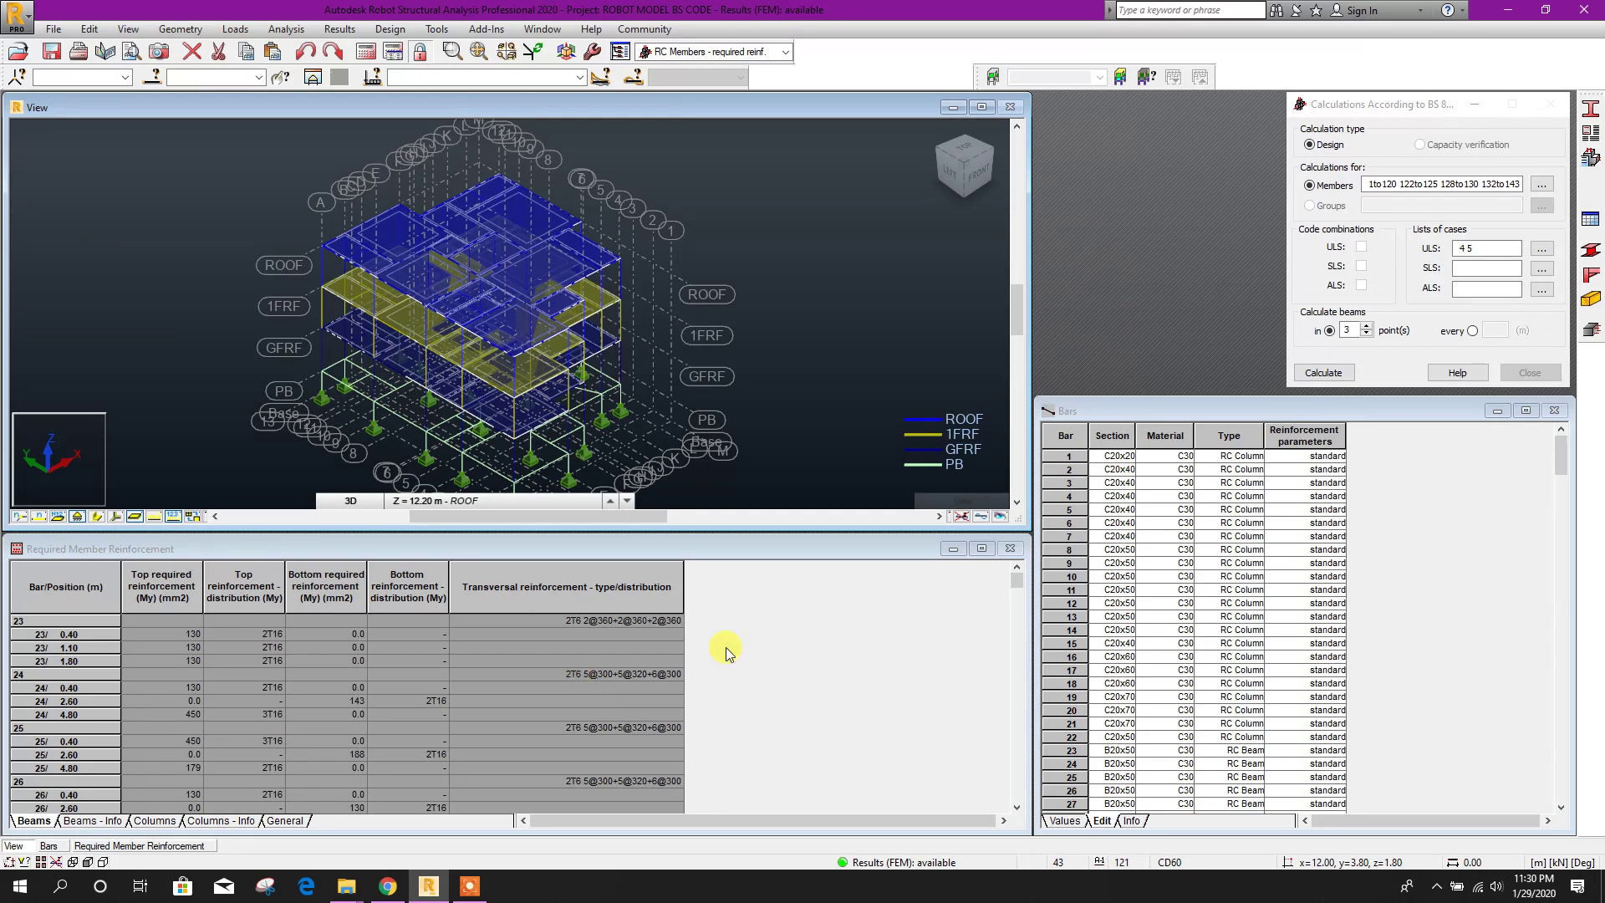
{"action": "left_click", "coordinate": [1013, 610]}
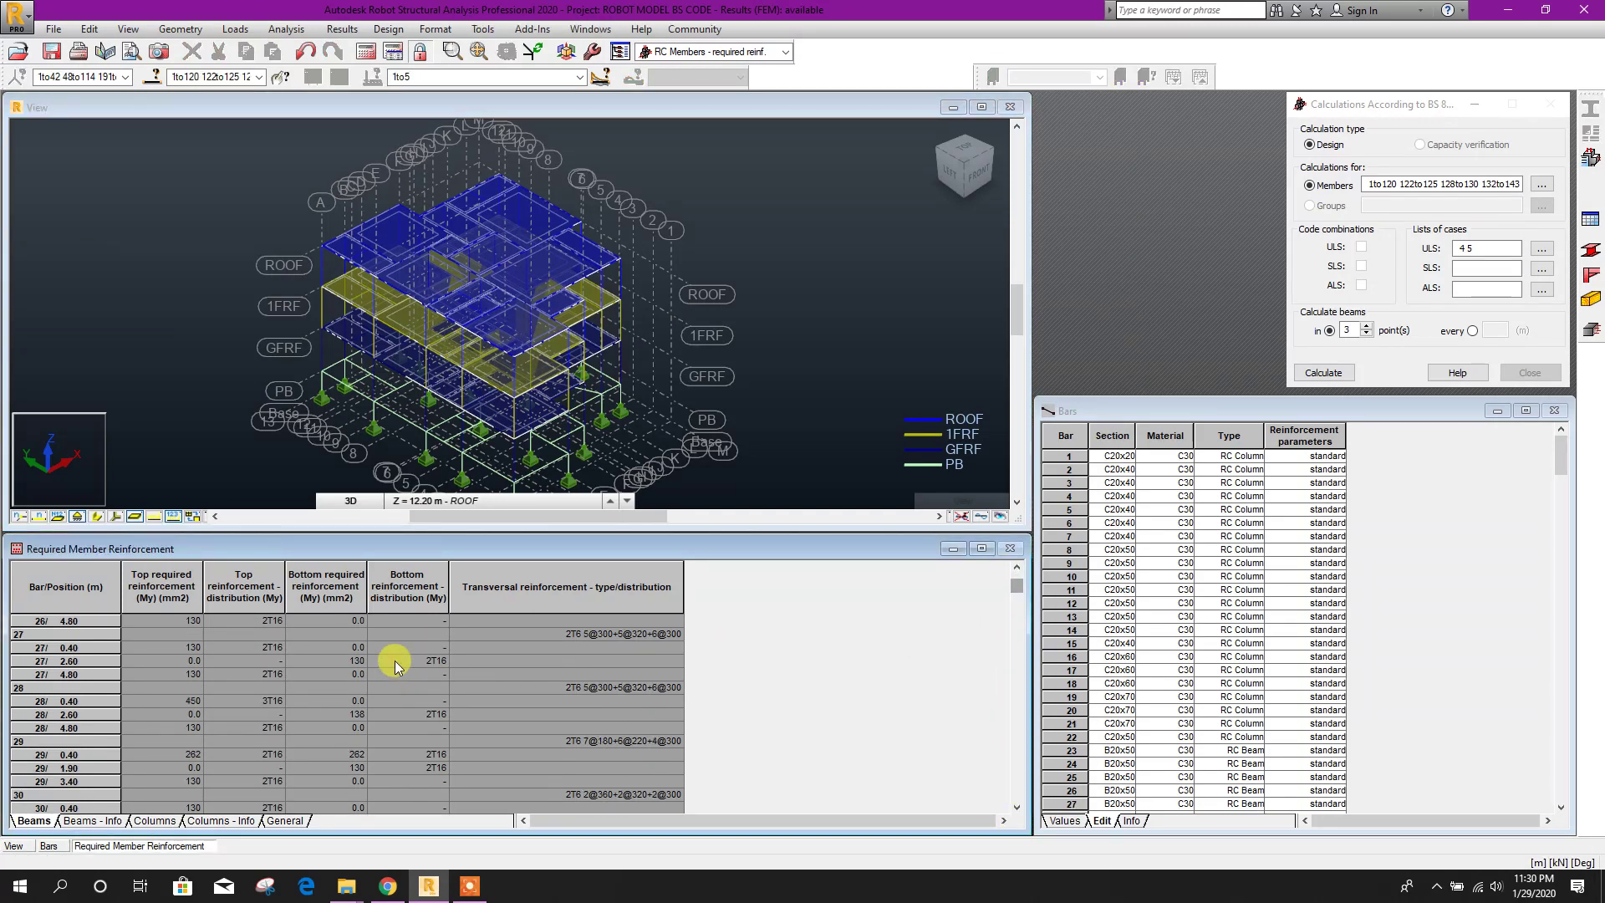
Switch to the Results - diagrams layout
{"action": "left_click", "coordinate": [773, 355]}
{"action": "middle_click_drag", "start_coordinate": [803, 341], "coordinate": [824, 291]}
{"action": "left_click", "coordinate": [786, 52]}
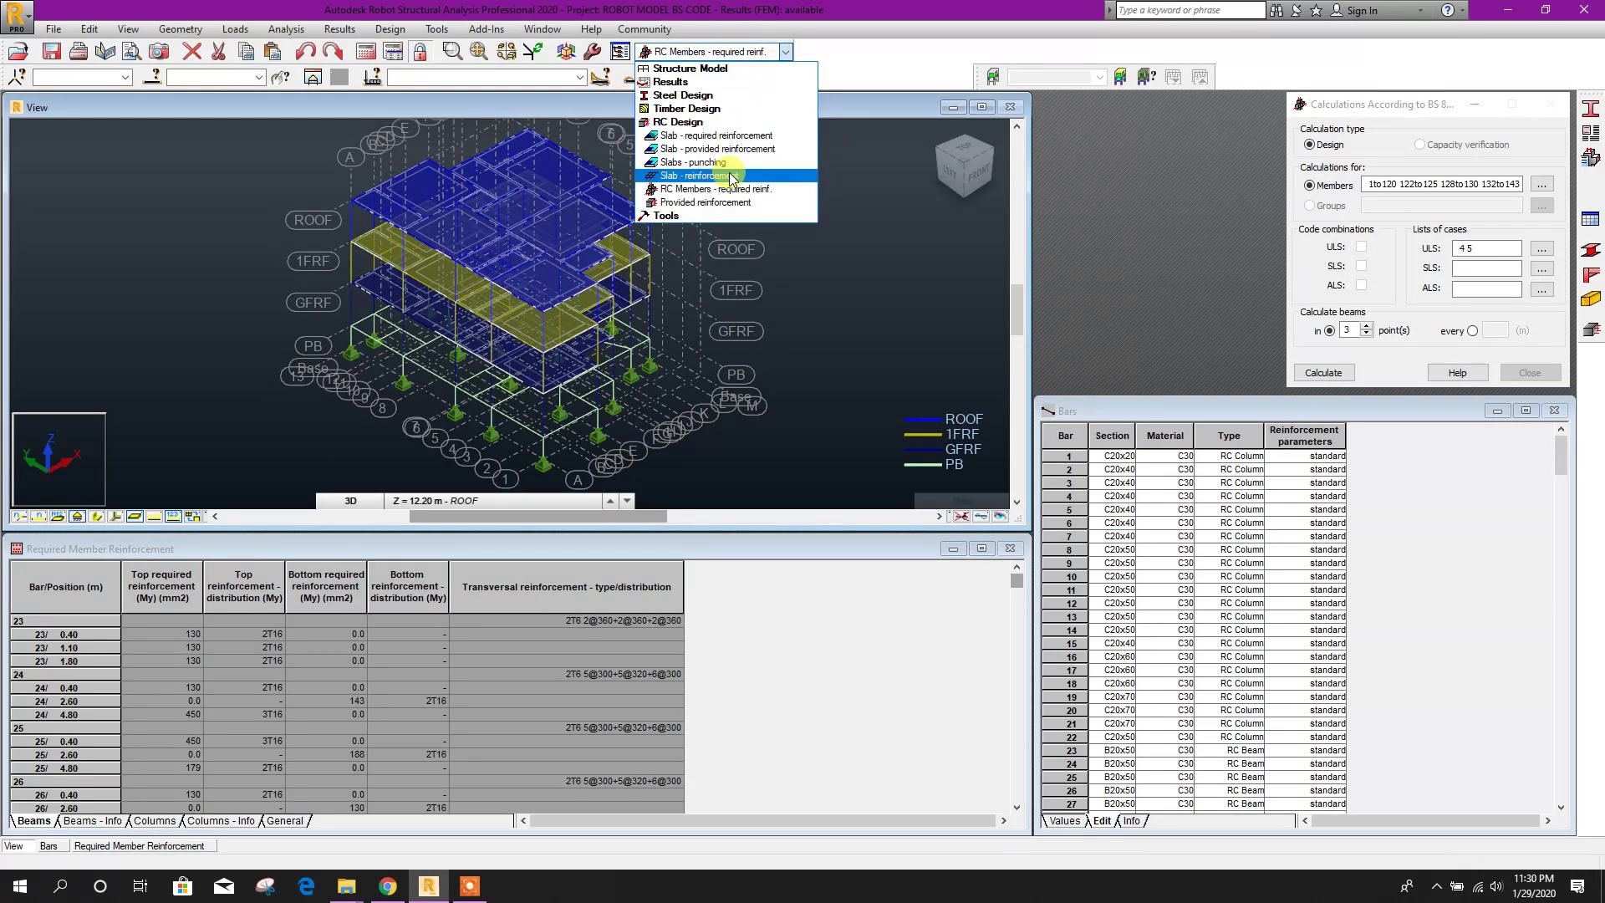
{"action": "left_click", "coordinate": [699, 81]}
{"action": "left_click", "coordinate": [703, 93]}
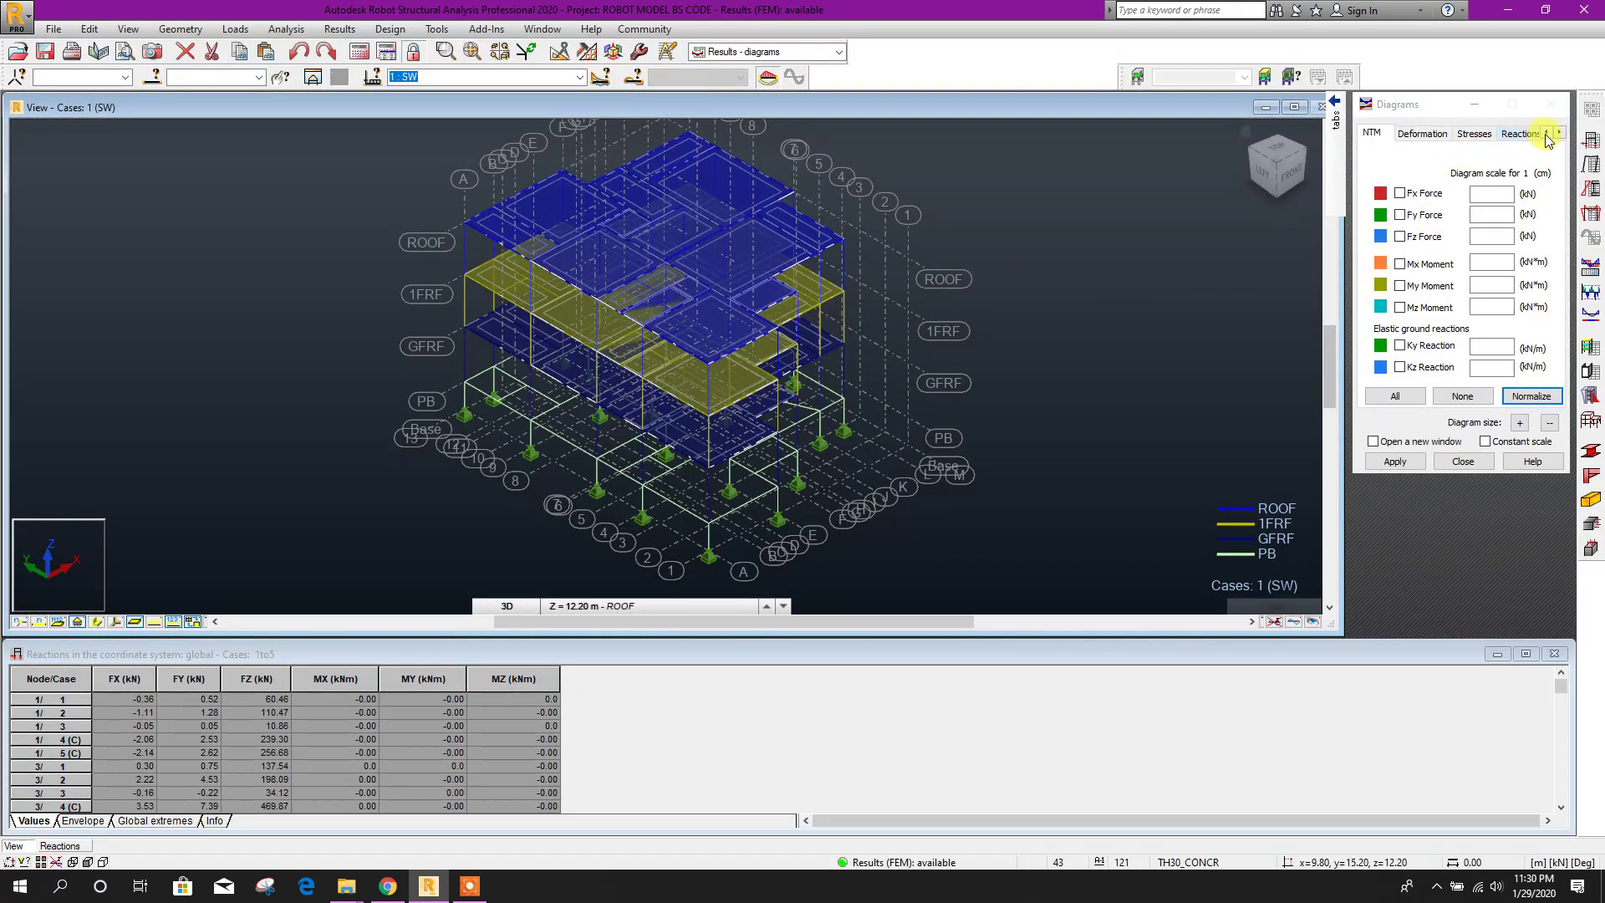
Display the required top / along b reinforcement diagram on the whole structure
{"action": "left_click", "coordinate": [1560, 133]}
{"action": "left_click", "coordinate": [1560, 133]}
{"action": "left_click", "coordinate": [1441, 133]}
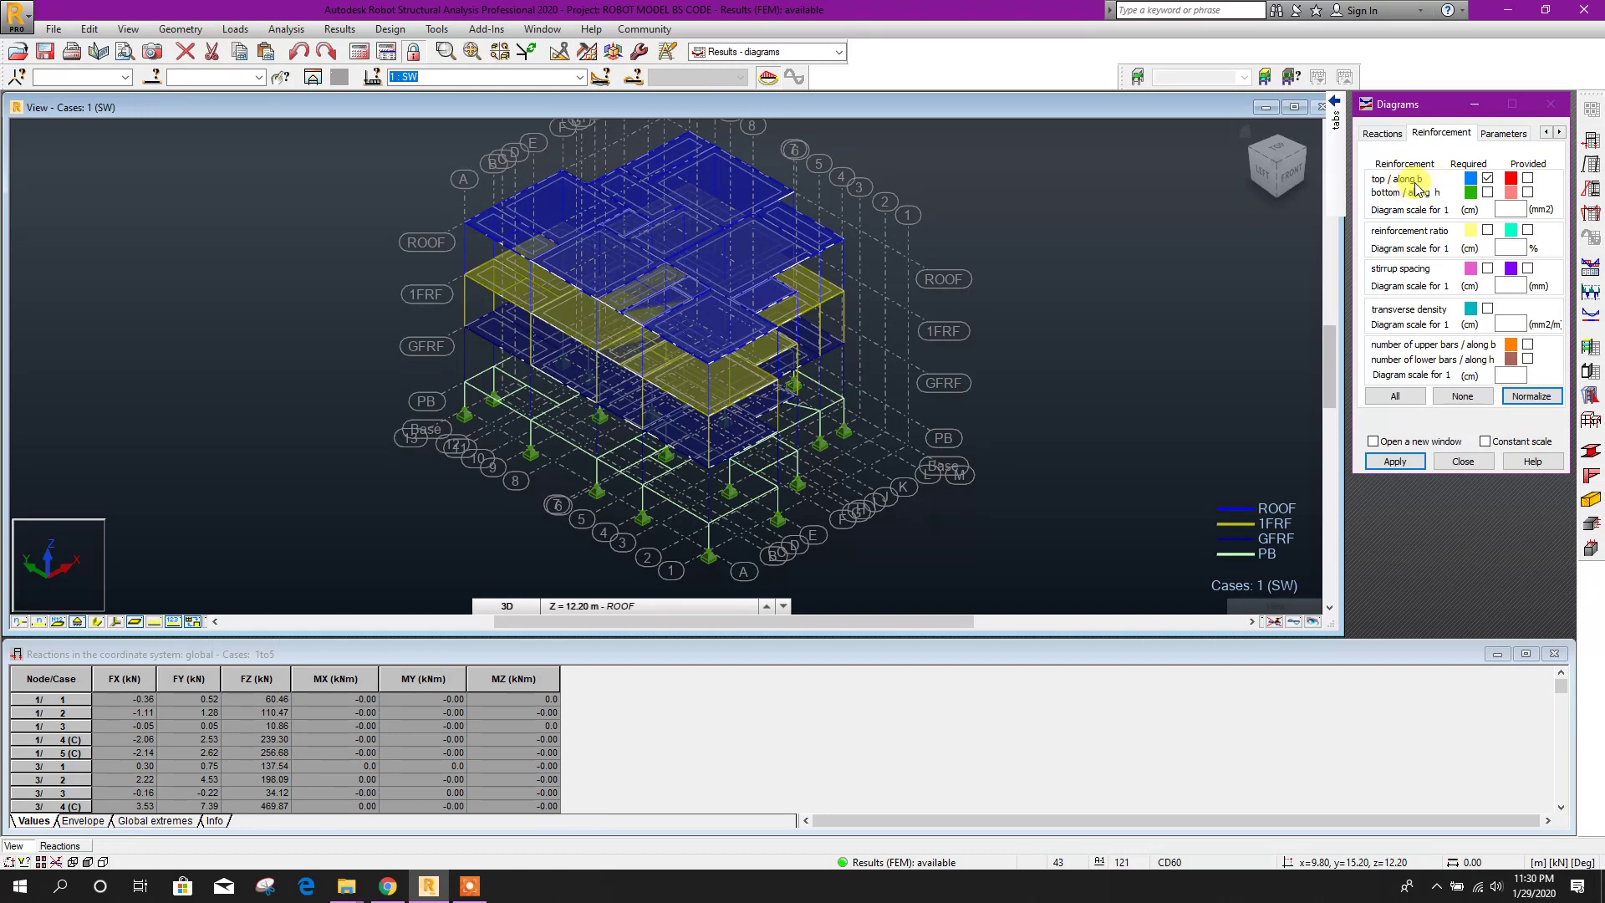
{"action": "left_click", "coordinate": [1394, 462]}
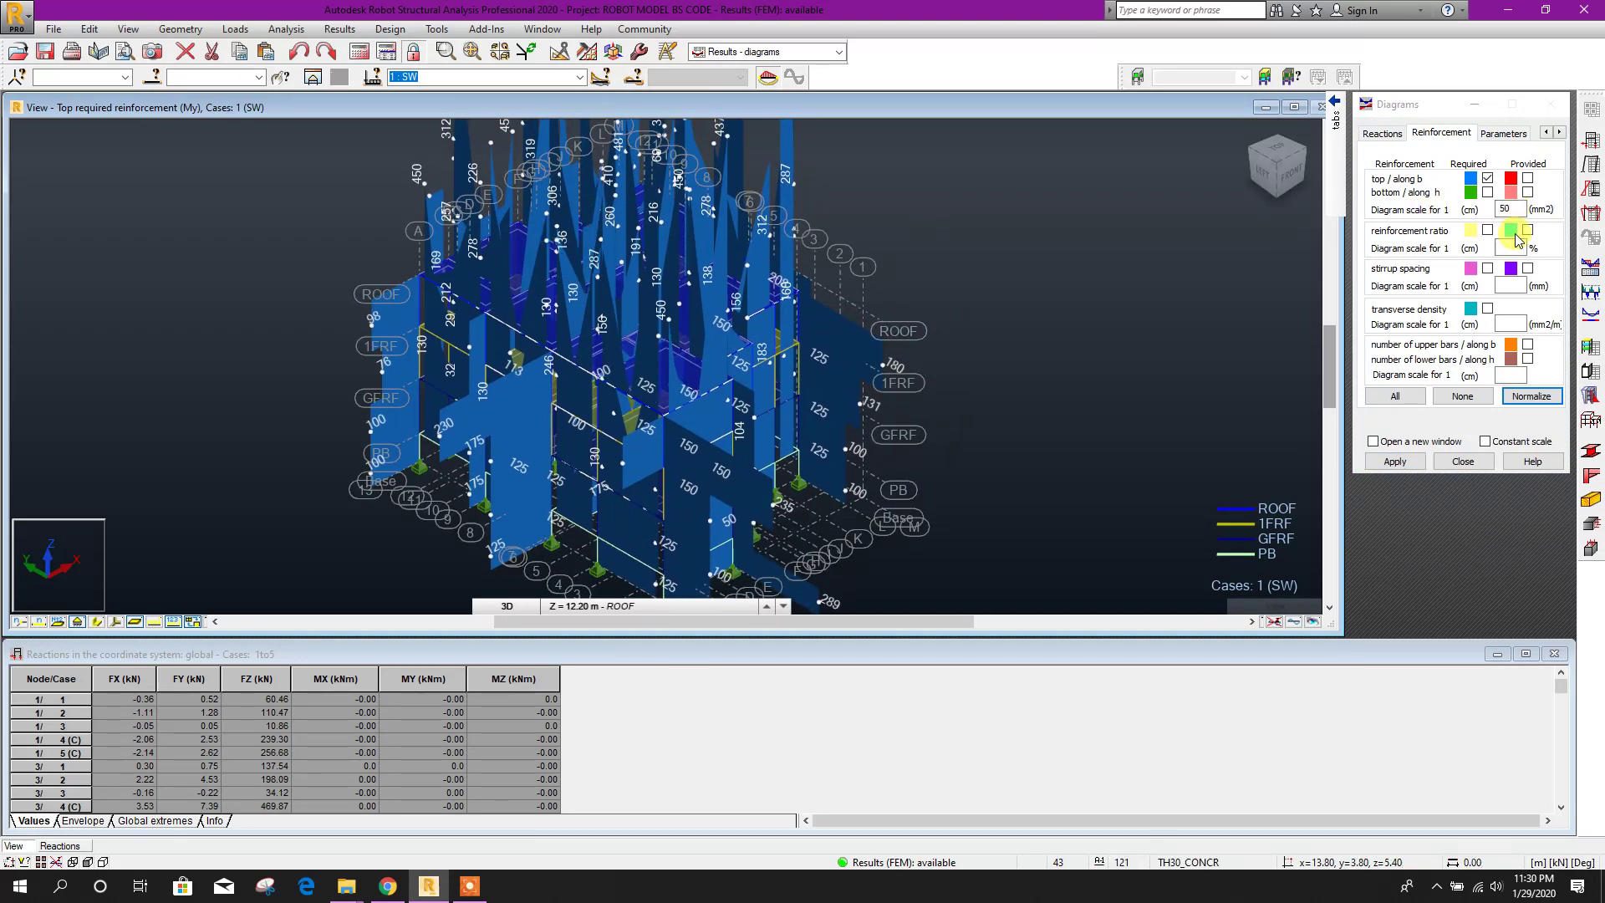
Reduce the size of the top reinforcement diagrams by setting their scale to 100 and finally 200 mm2 per 1 cm
{"action": "double_click", "coordinate": [1505, 208]}
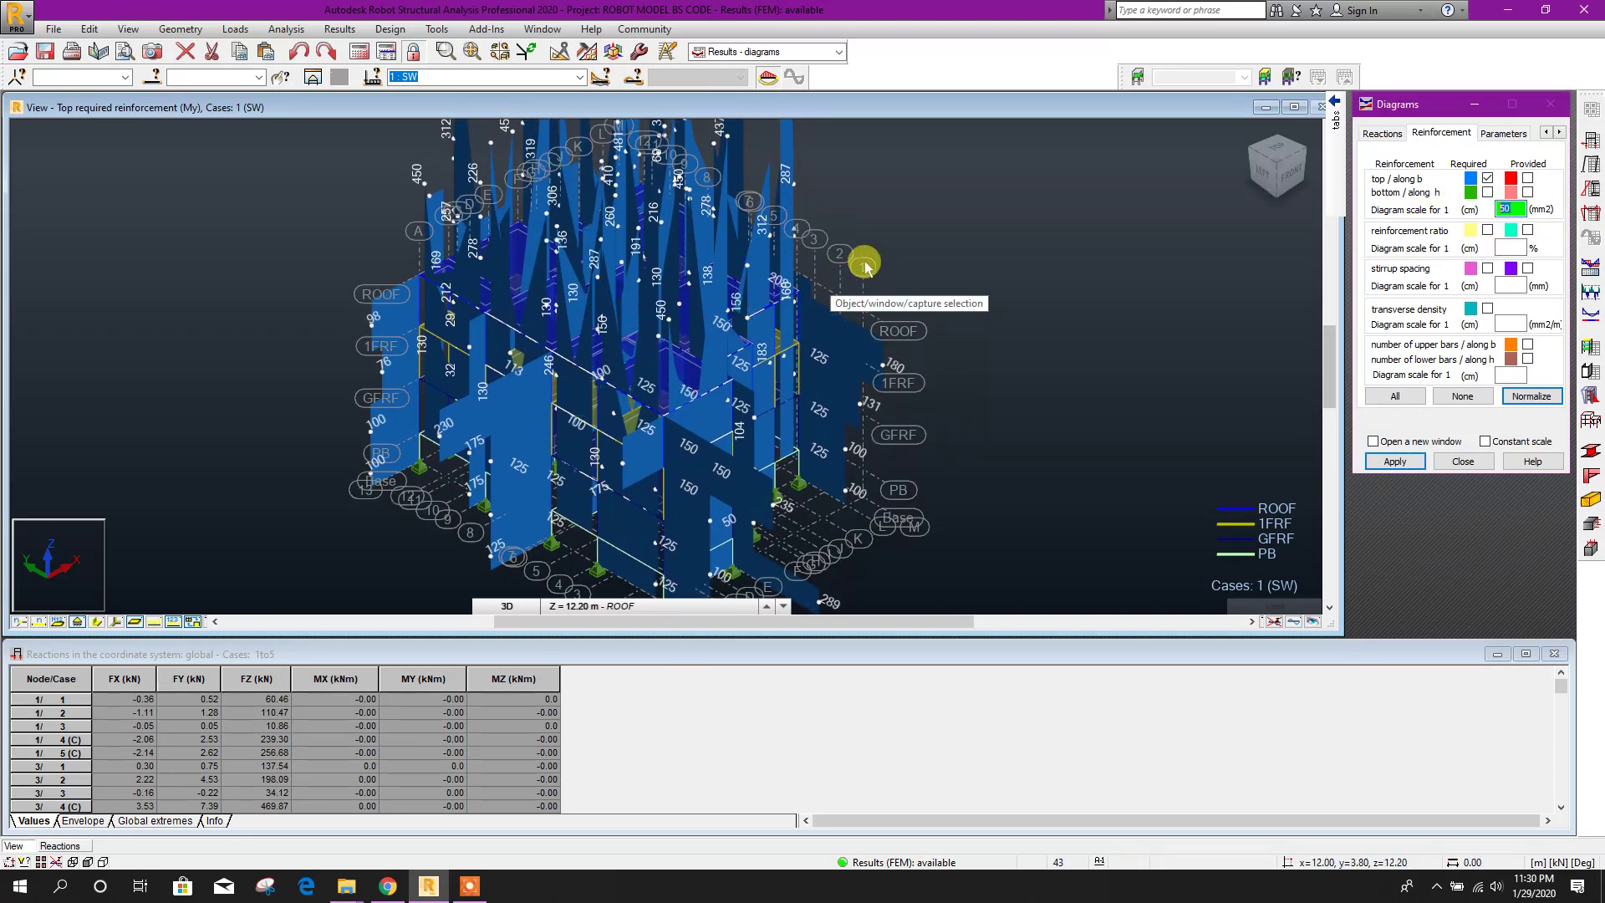
{"action": "double_click", "coordinate": [1507, 209]}
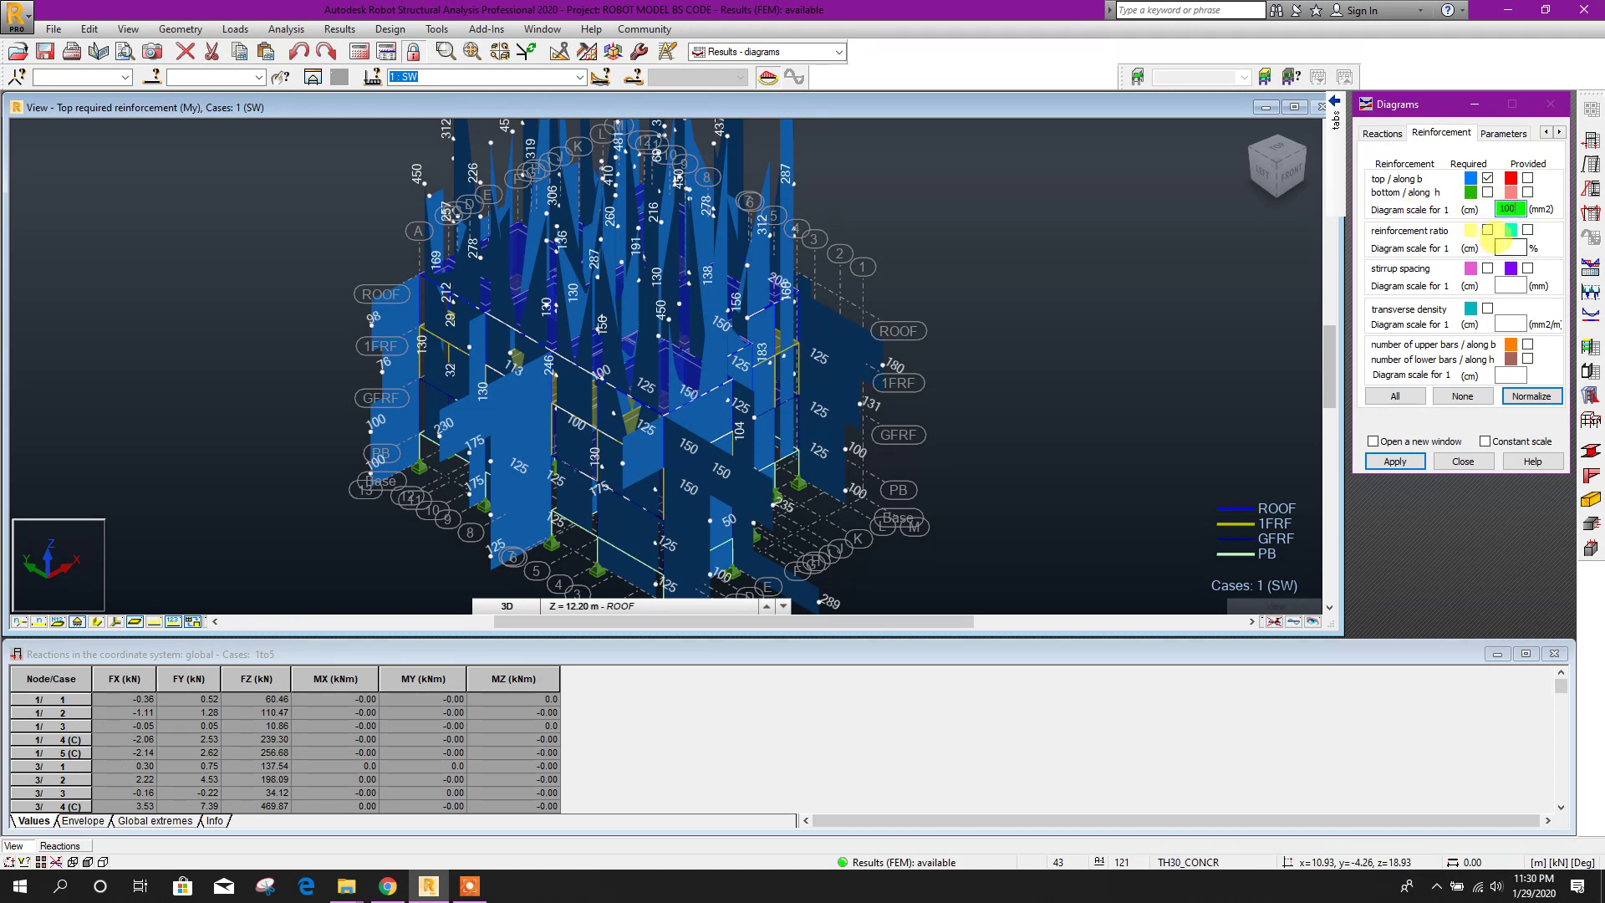
{"action": "left_click", "coordinate": [1396, 461]}
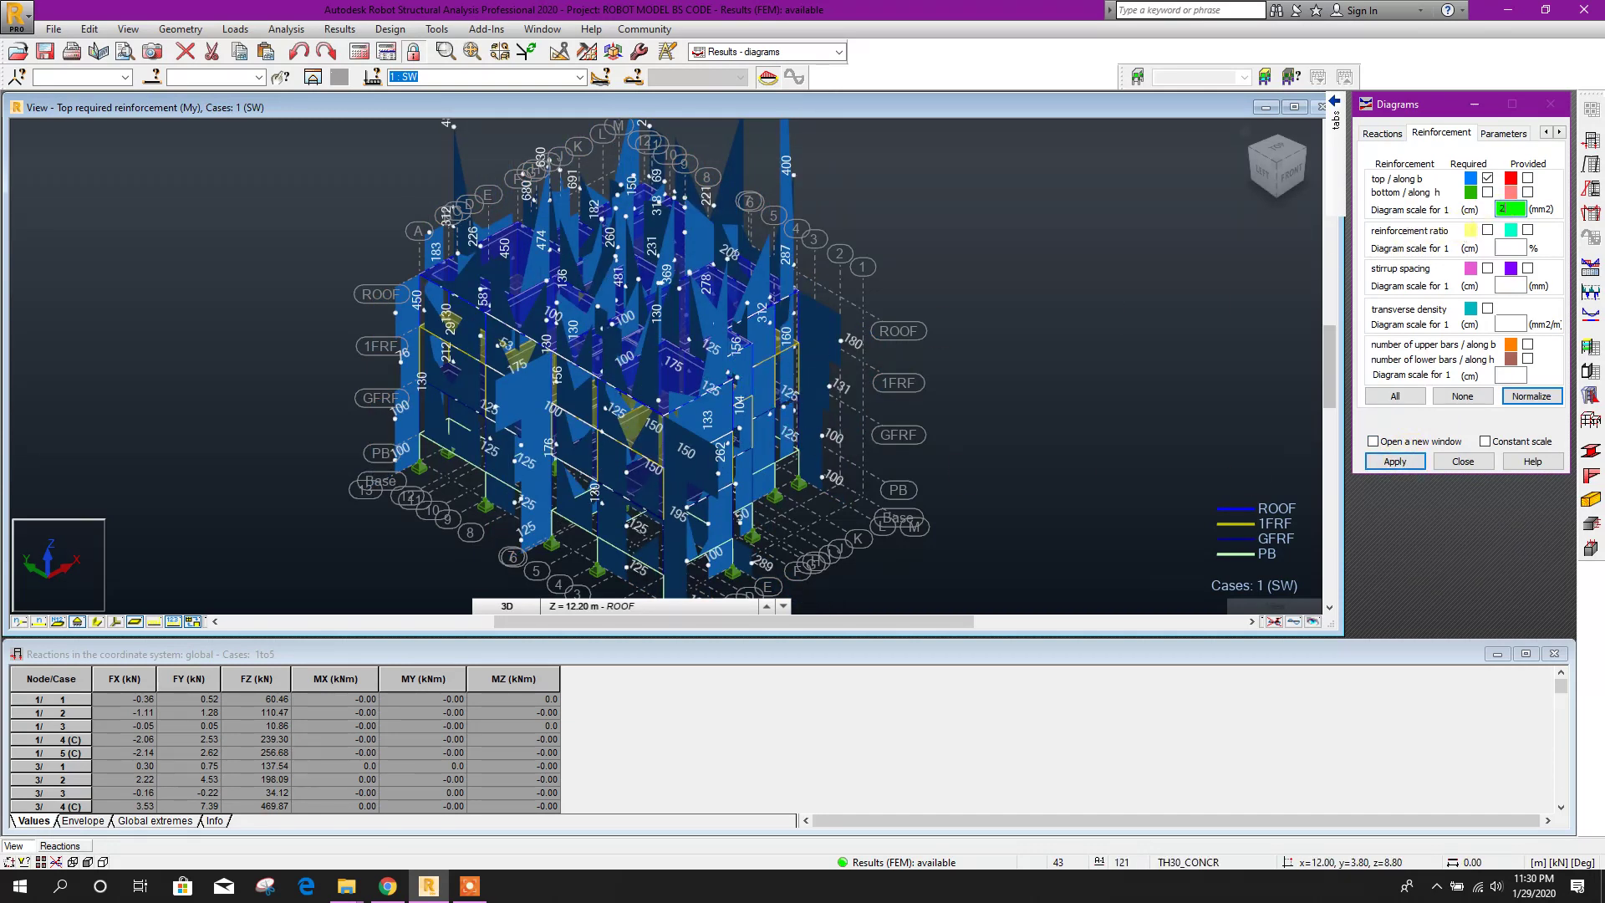
{"action": "left_click", "coordinate": [1396, 461]}
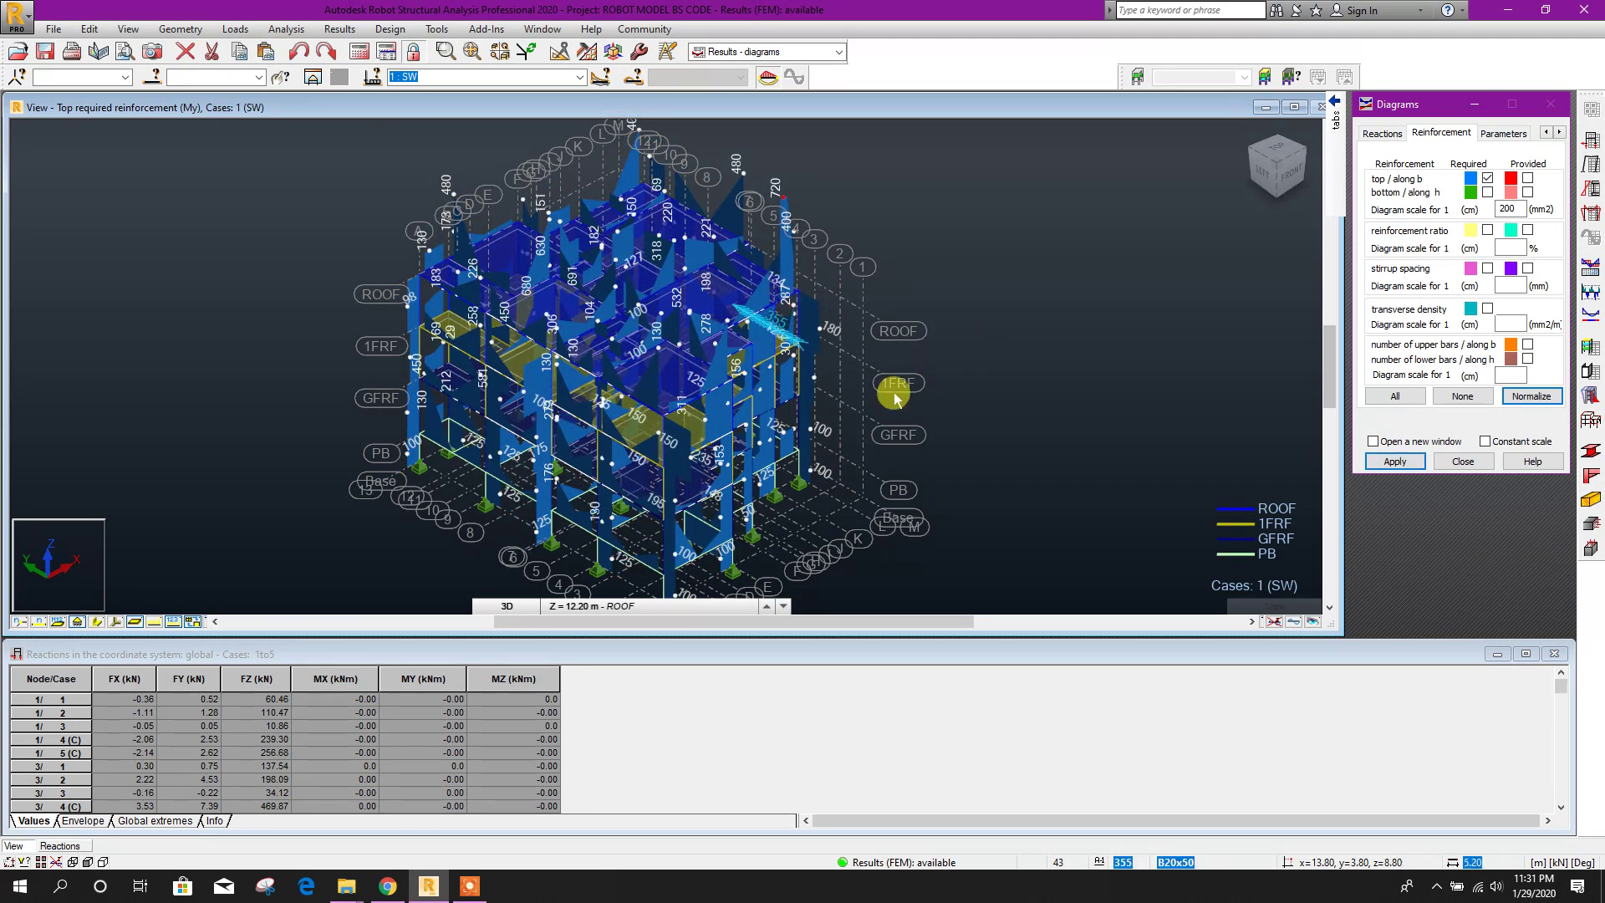
Select the frame on gridline A and isolate it in a separate view window
{"action": "scroll", "coordinate": [982, 398], "scroll_direction": "up", "scroll_amount": 3}
{"action": "scroll", "coordinate": [772, 314], "scroll_direction": "down", "scroll_amount": 4}
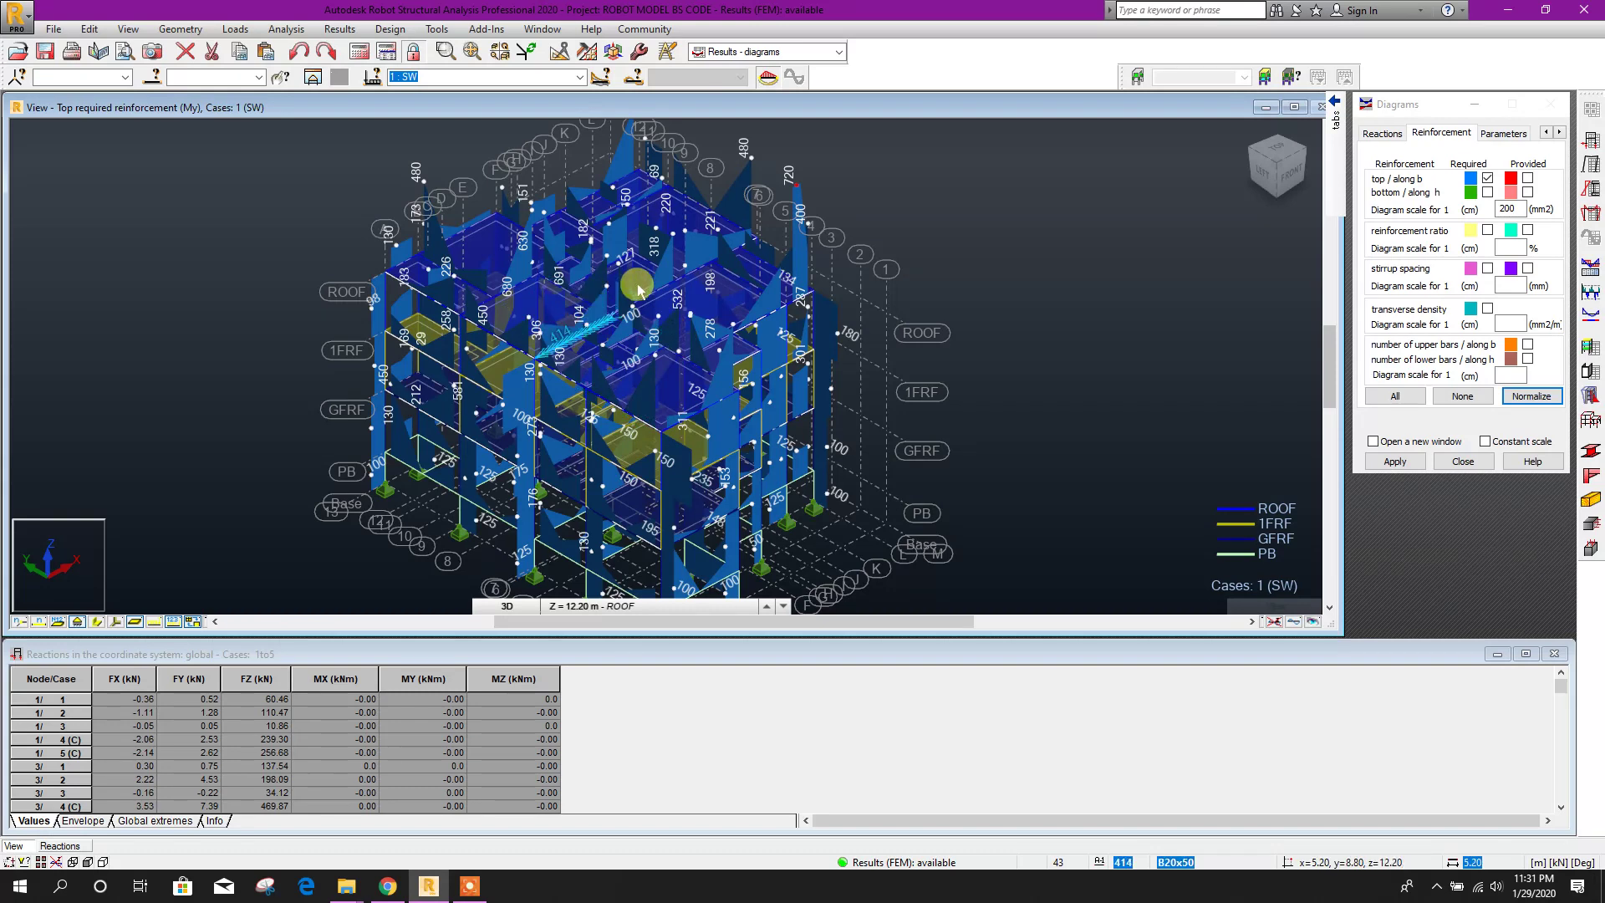
{"action": "scroll", "coordinate": [646, 160], "scroll_direction": "up", "scroll_amount": 2}
{"action": "scroll", "coordinate": [966, 348], "scroll_direction": "down", "scroll_amount": 3}
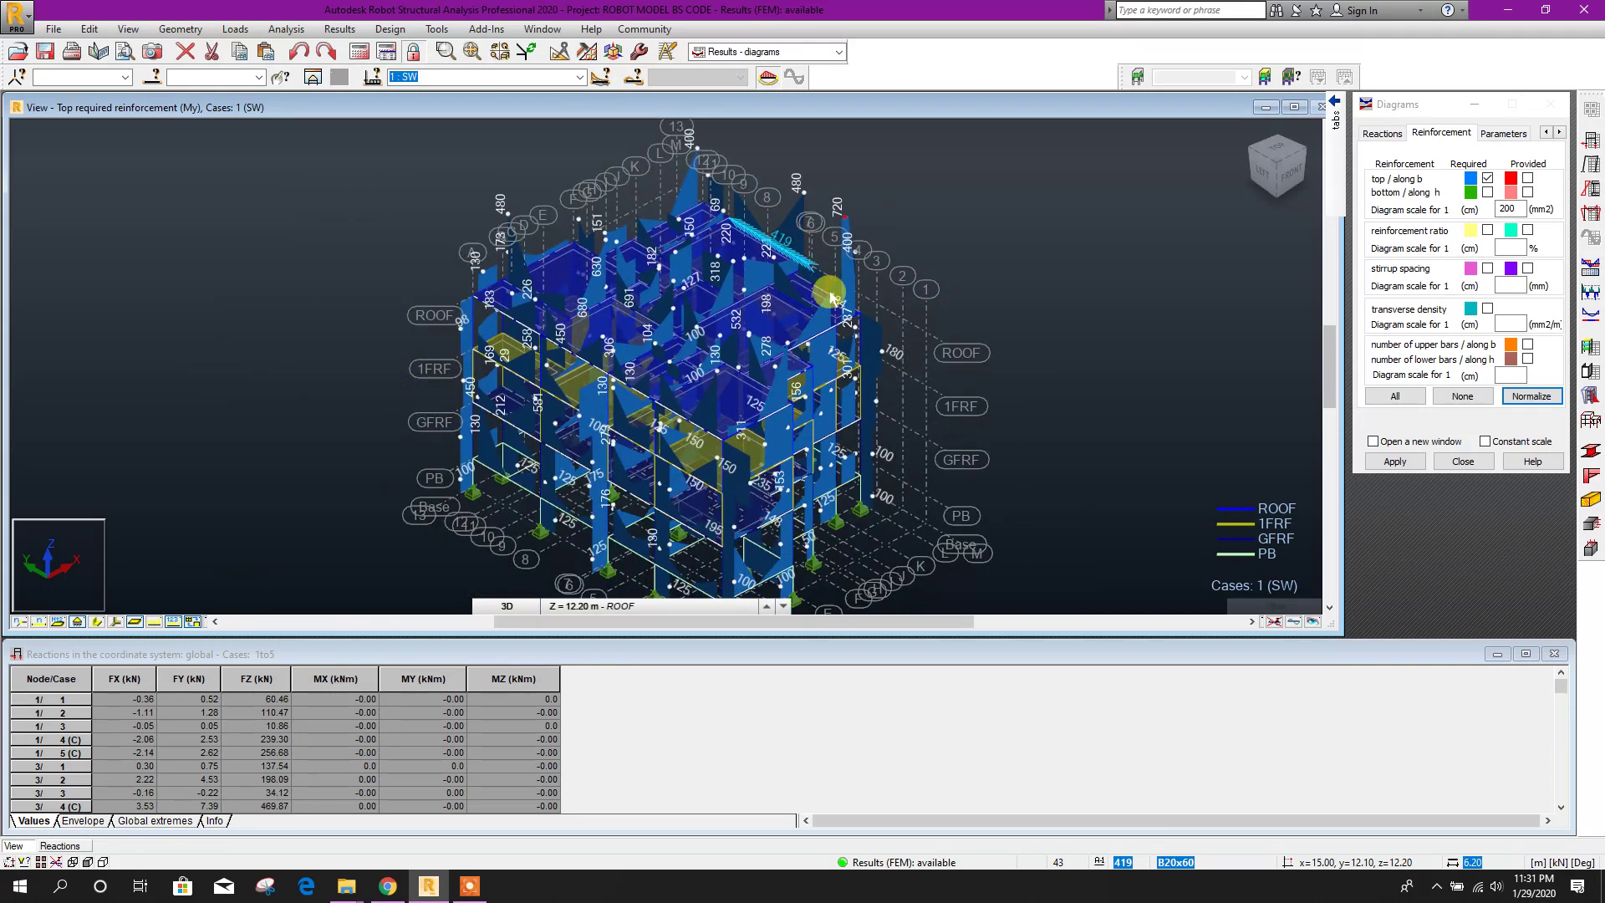
{"action": "scroll", "coordinate": [496, 226], "scroll_direction": "up", "scroll_amount": 2}
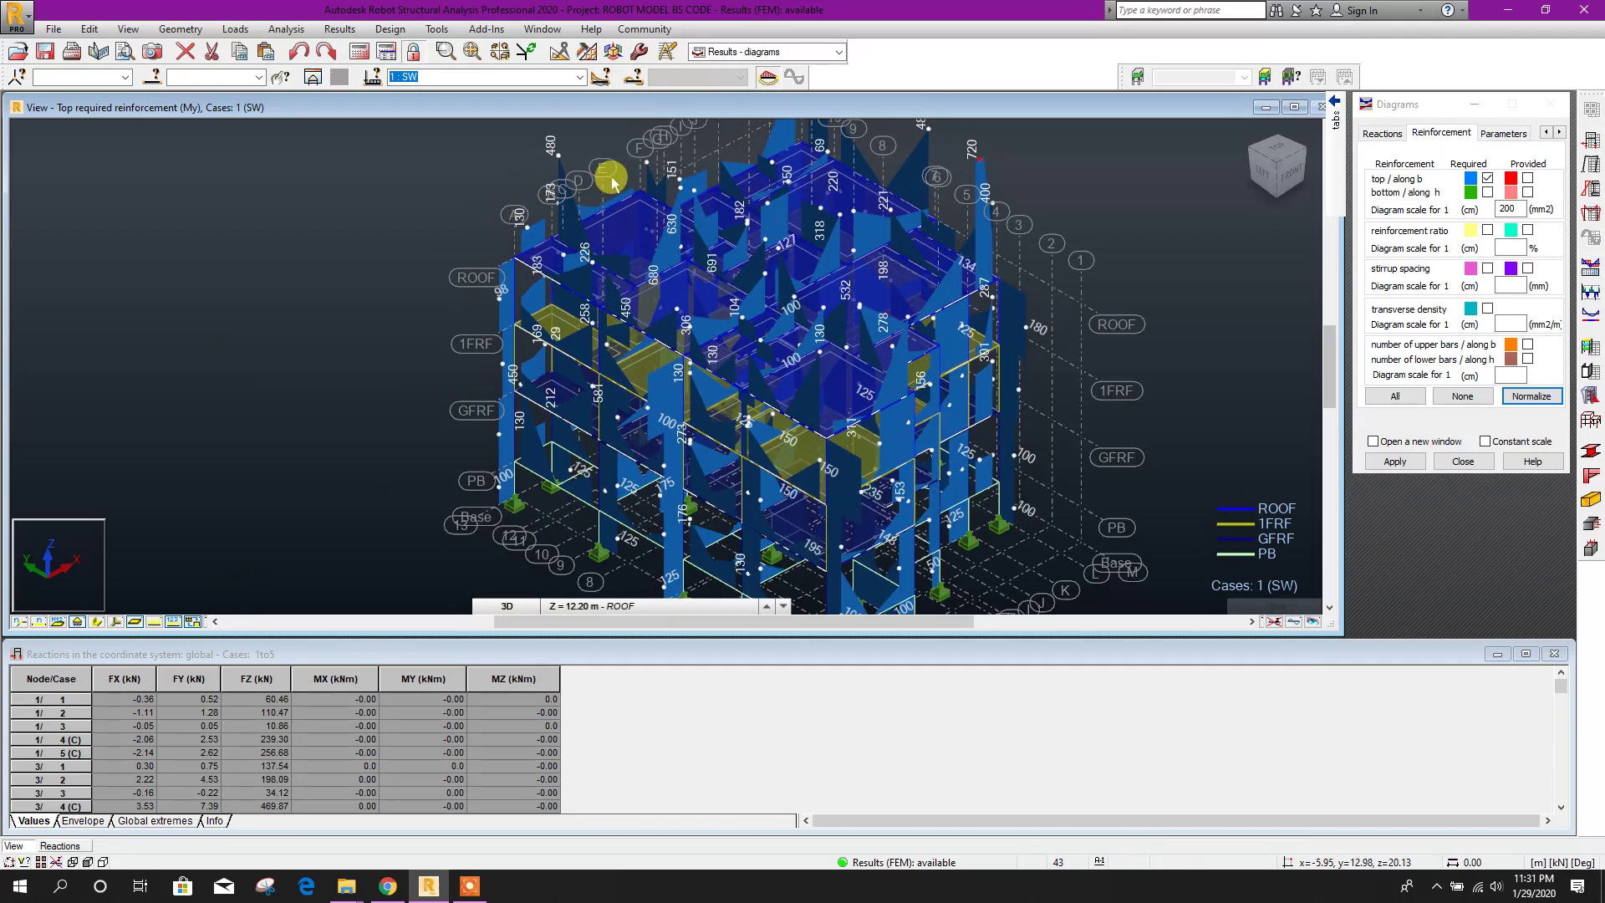
{"action": "left_click", "coordinate": [513, 216]}
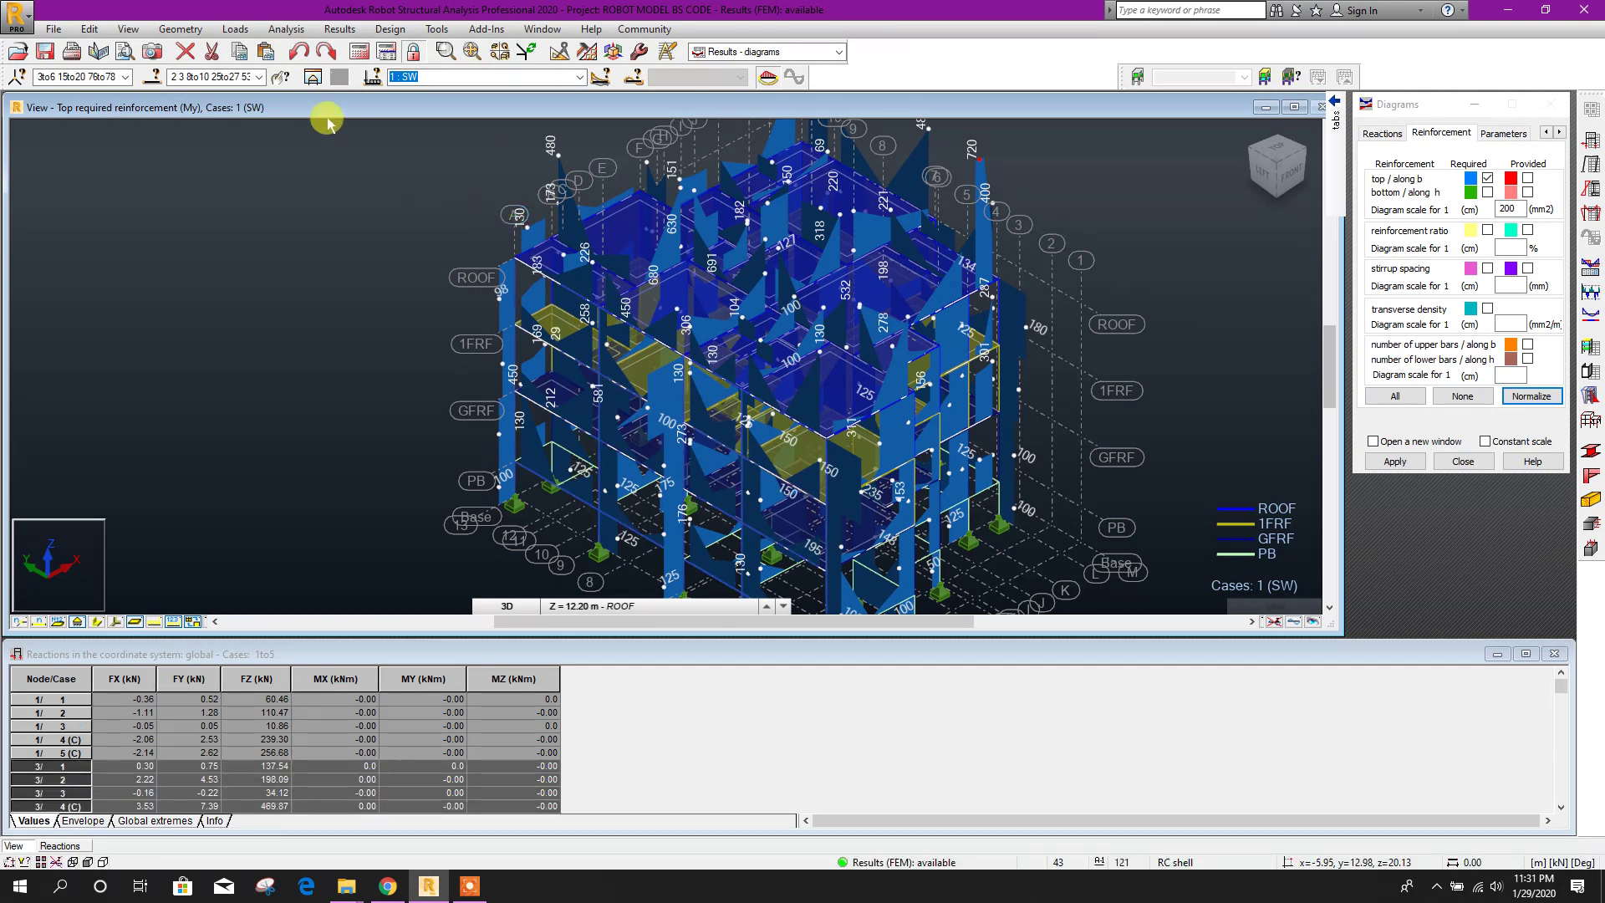
{"action": "left_click", "coordinate": [312, 78]}
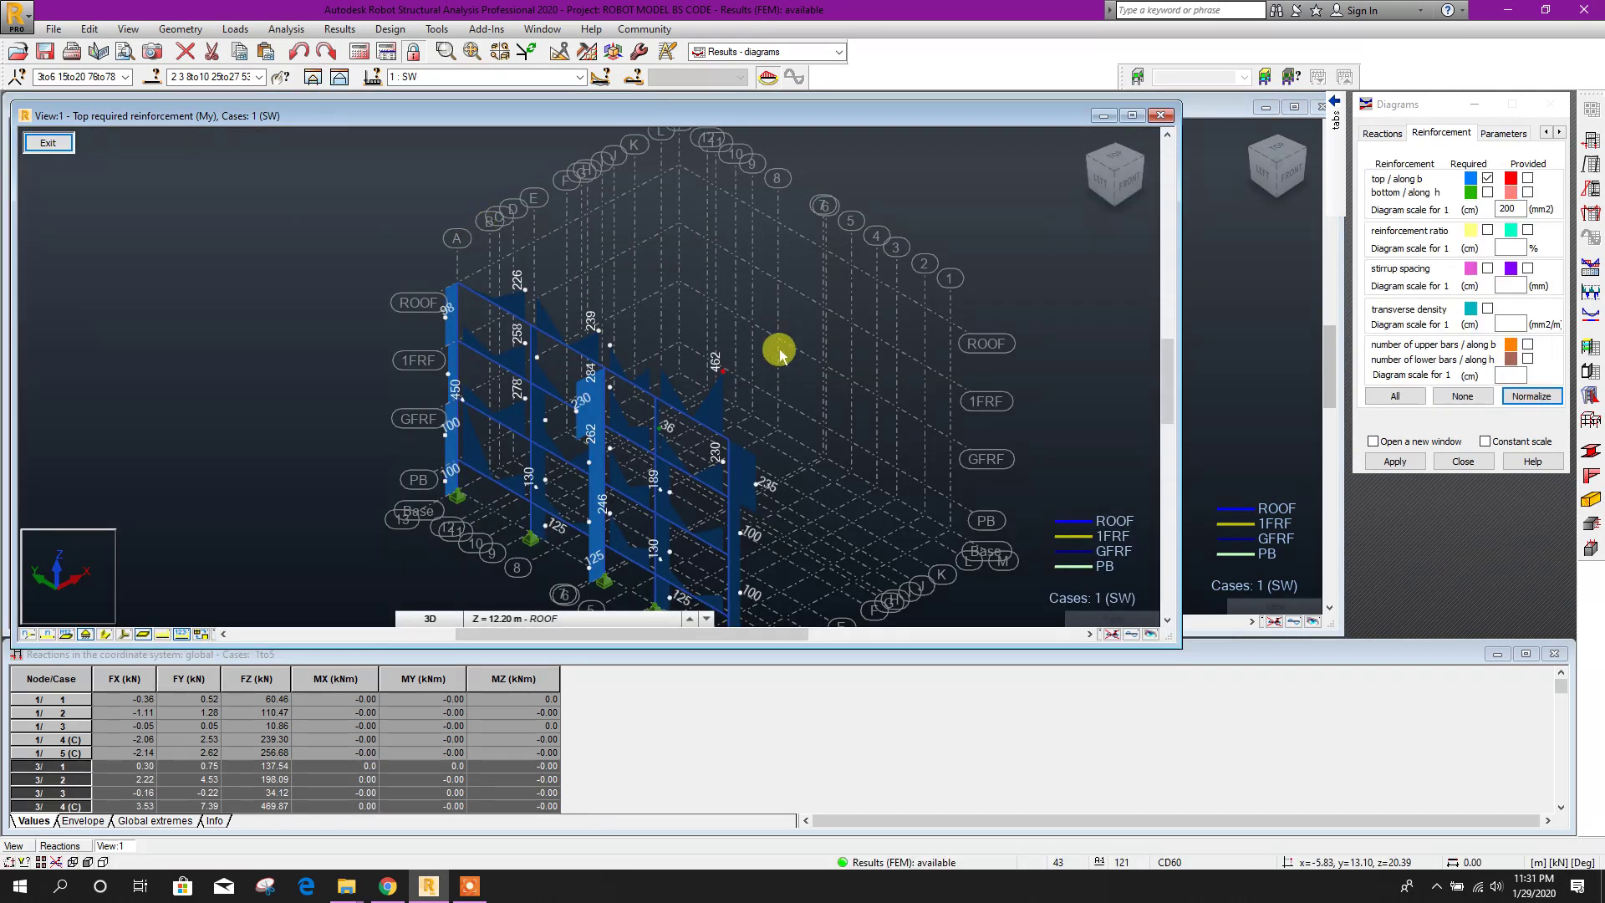
Examine the required top reinforcement values along the beams and columns of the isolated gridline A frame
{"action": "scroll", "coordinate": [794, 359], "scroll_direction": "up", "scroll_amount": 1}
{"action": "scroll", "coordinate": [681, 412], "scroll_direction": "up", "scroll_amount": 1}
{"action": "scroll", "coordinate": [512, 226], "scroll_direction": "up", "scroll_amount": 1}
{"action": "scroll", "coordinate": [476, 260], "scroll_direction": "up", "scroll_amount": 1}
{"action": "scroll", "coordinate": [834, 459], "scroll_direction": "down", "scroll_amount": 1}
{"action": "scroll", "coordinate": [834, 405], "scroll_direction": "up", "scroll_amount": 3}
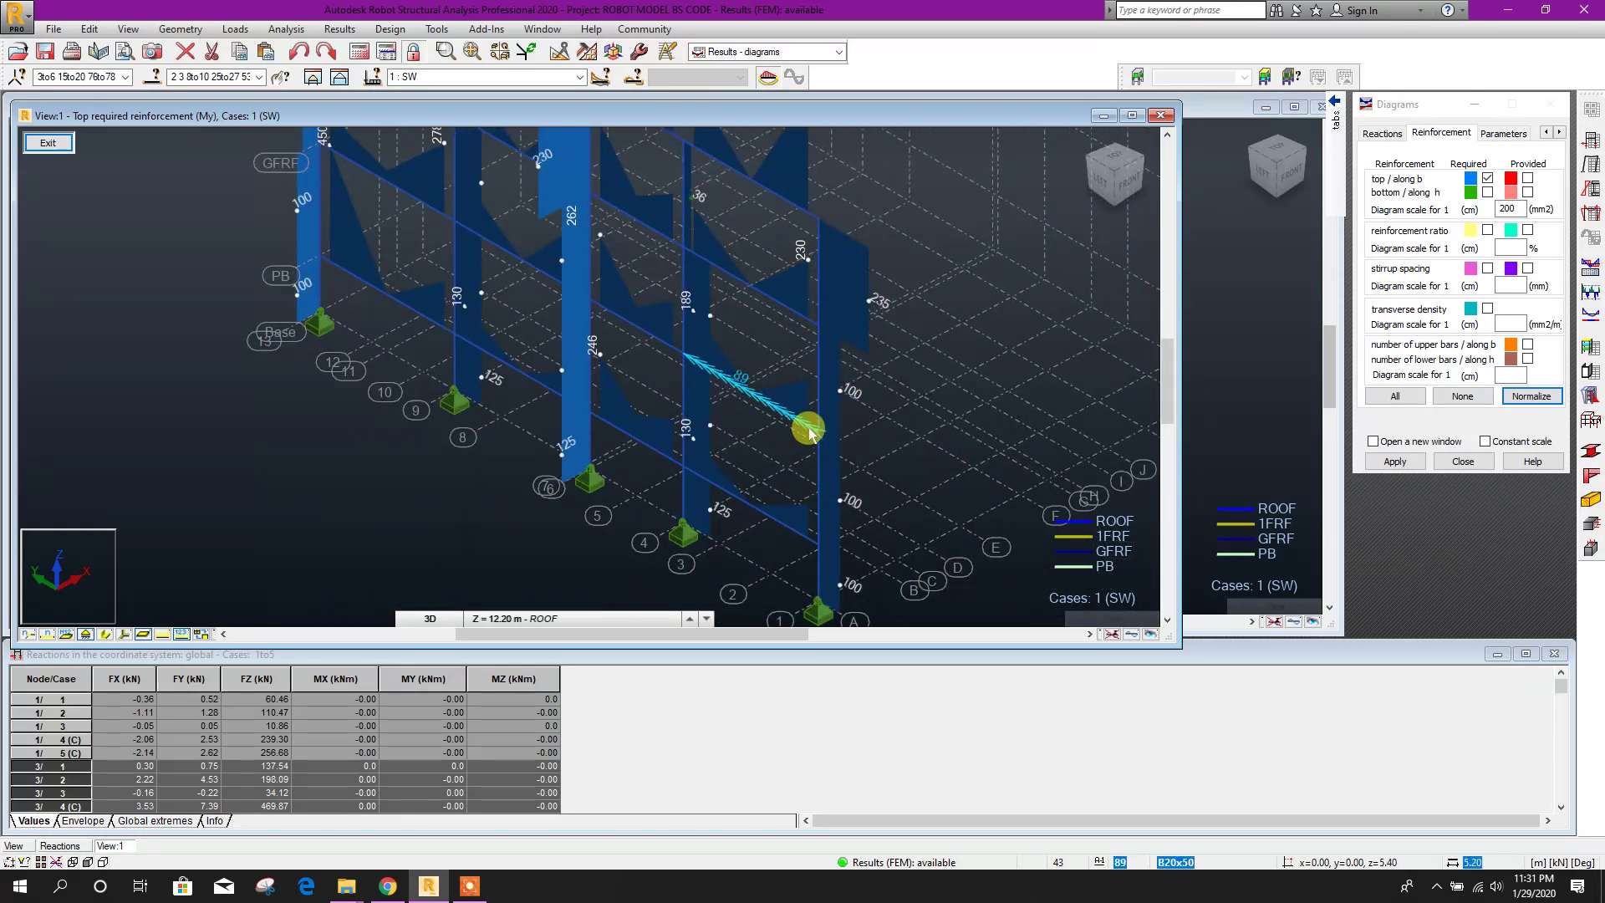
{"action": "scroll", "coordinate": [898, 451], "scroll_direction": "down", "scroll_amount": 2}
{"action": "scroll", "coordinate": [936, 389], "scroll_direction": "down", "scroll_amount": 1}
{"action": "scroll", "coordinate": [882, 430], "scroll_direction": "up", "scroll_amount": 2}
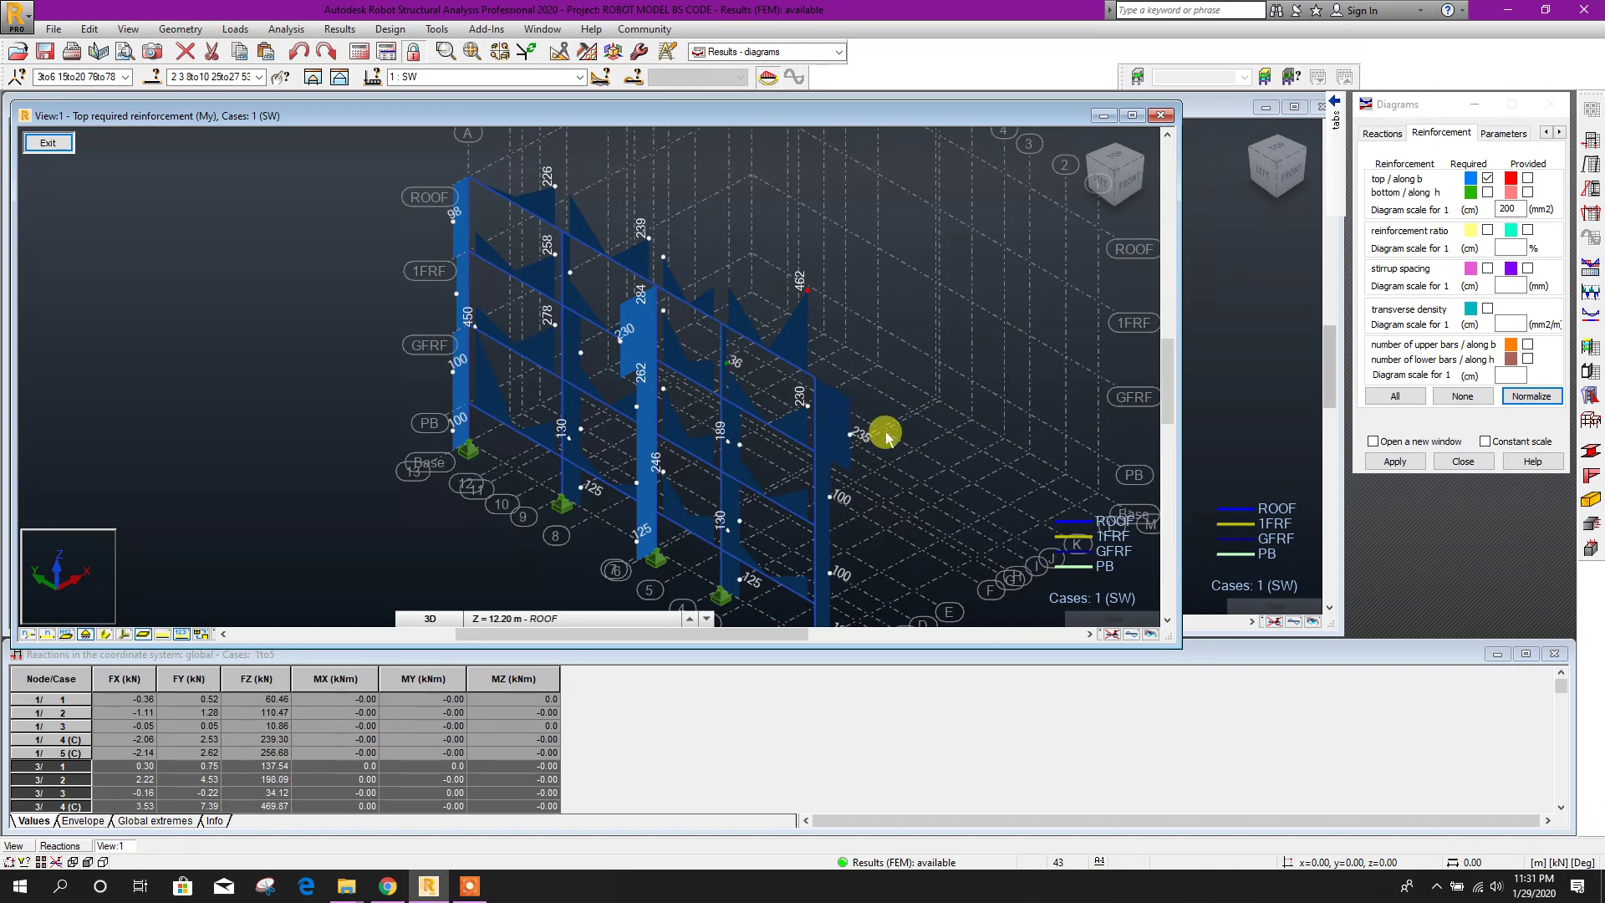
Look over the required top reinforcement labels on the isolated gridline A frame from the roof down to the base supports
{"action": "scroll", "coordinate": [680, 250], "scroll_direction": "up", "scroll_amount": 1}
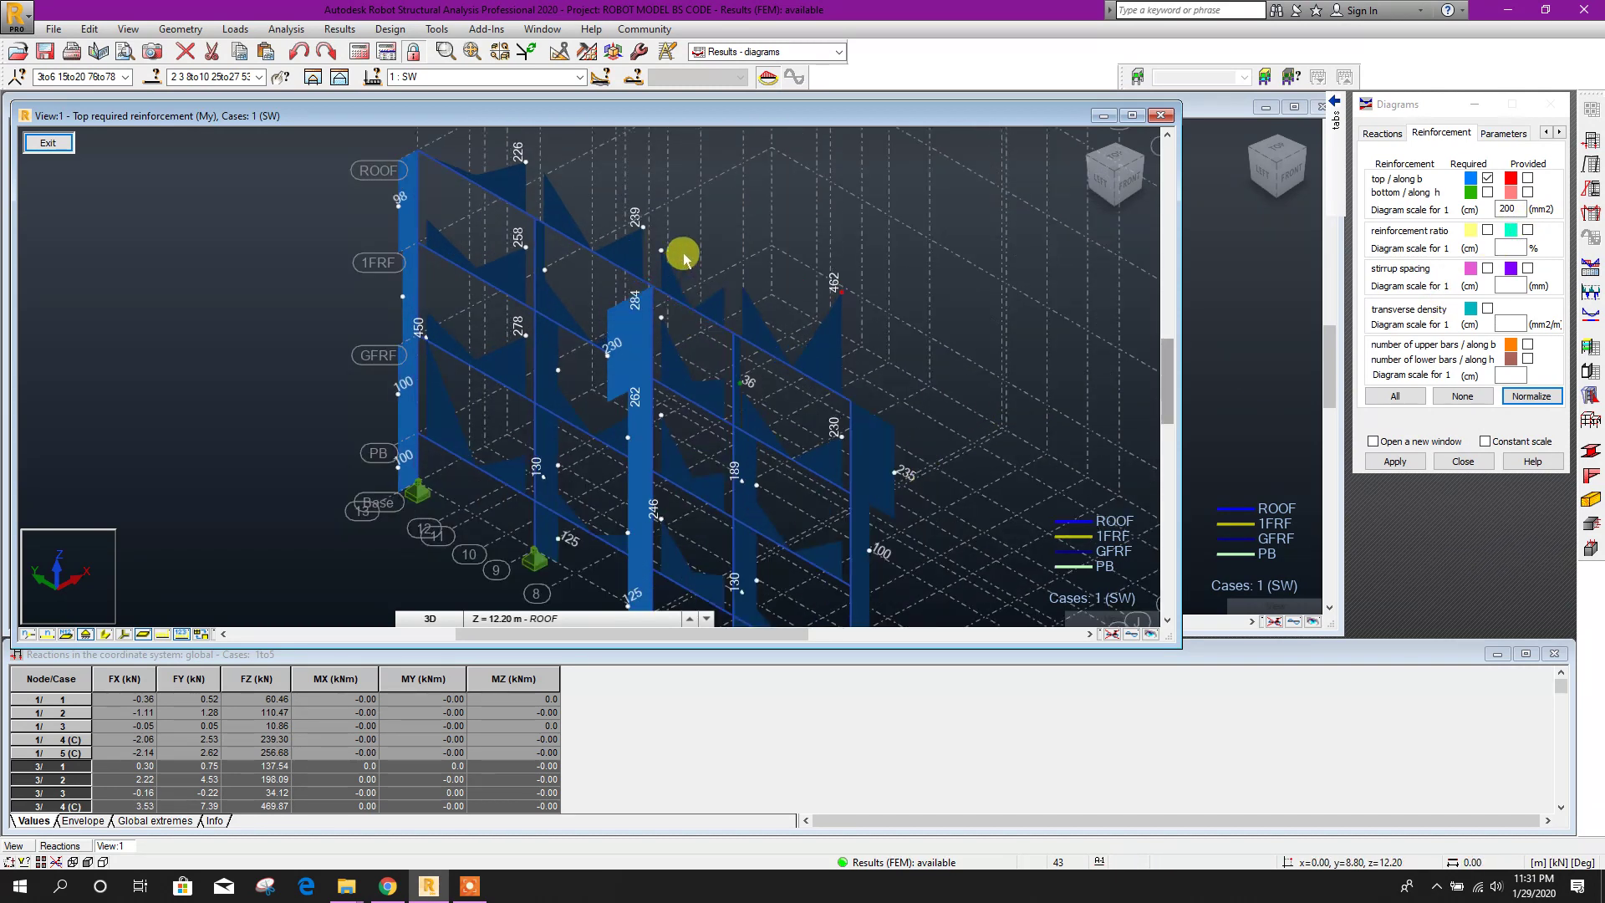
{"action": "scroll", "coordinate": [419, 287], "scroll_direction": "up", "scroll_amount": 1}
{"action": "scroll", "coordinate": [410, 270], "scroll_direction": "down", "scroll_amount": 1}
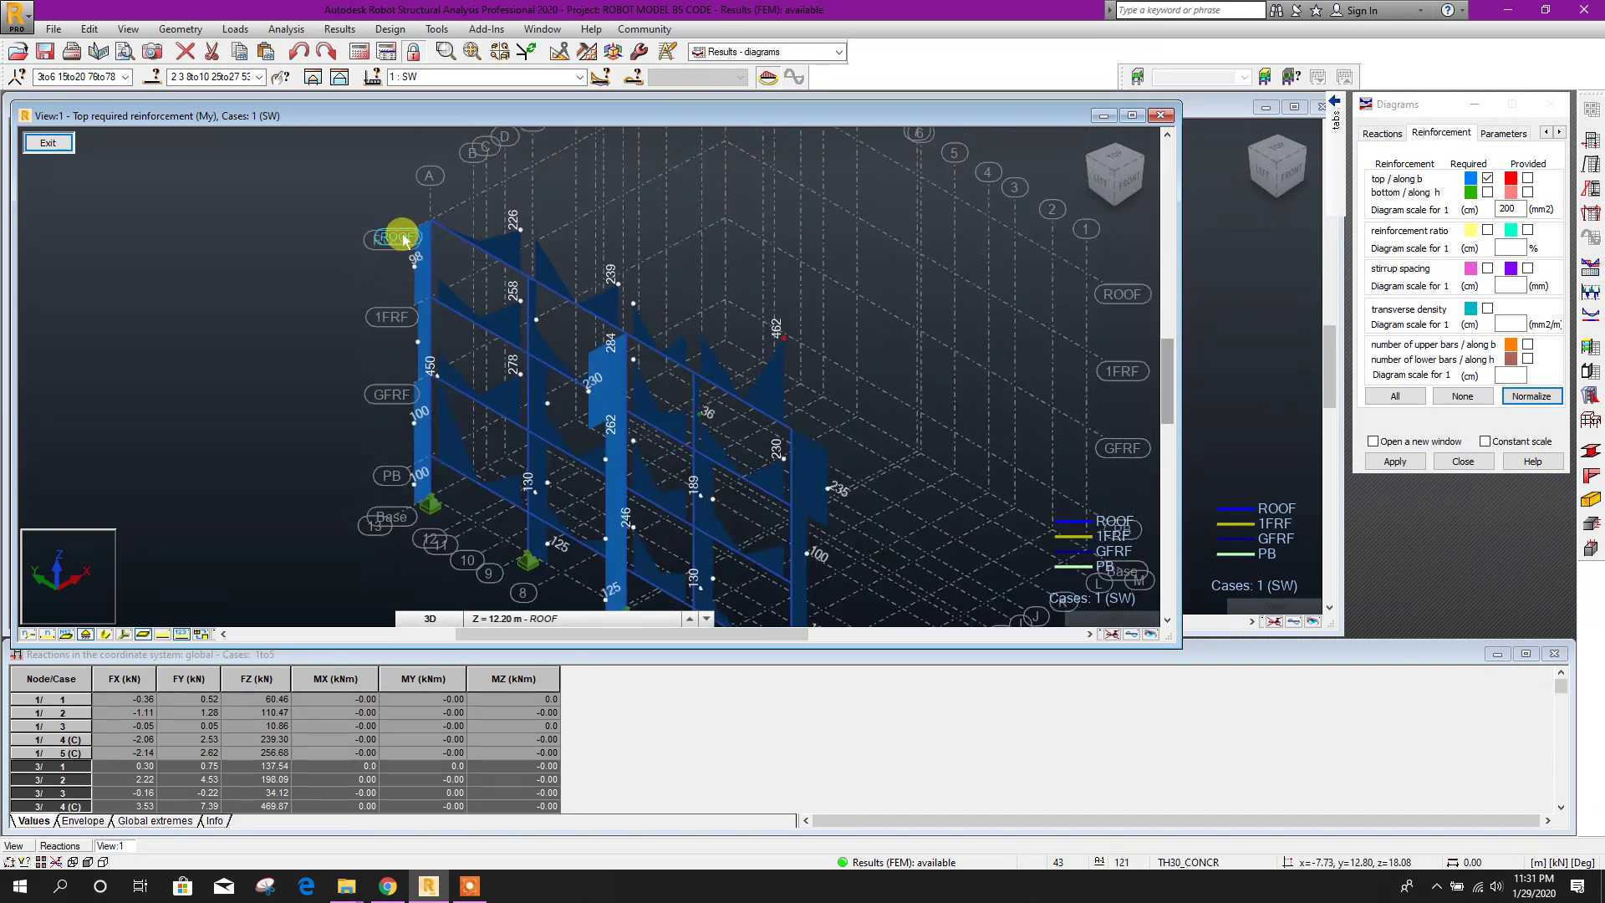
{"action": "scroll", "coordinate": [845, 462], "scroll_direction": "down", "scroll_amount": 1}
{"action": "scroll", "coordinate": [863, 419], "scroll_direction": "up", "scroll_amount": 3}
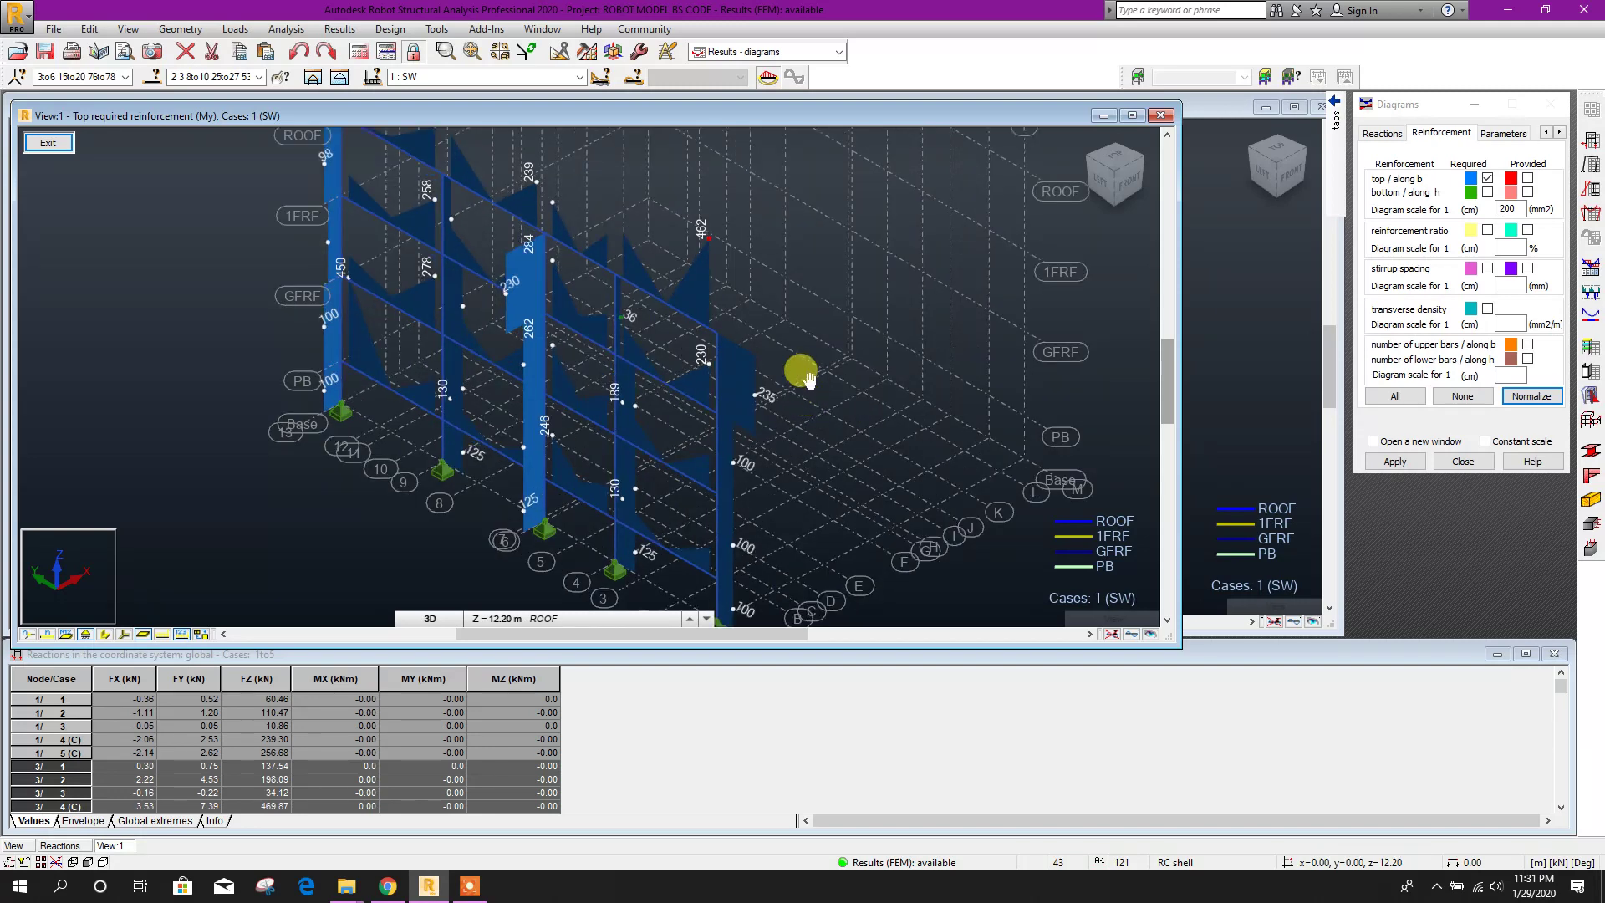
{"action": "scroll", "coordinate": [828, 428], "scroll_direction": "down", "scroll_amount": 1}
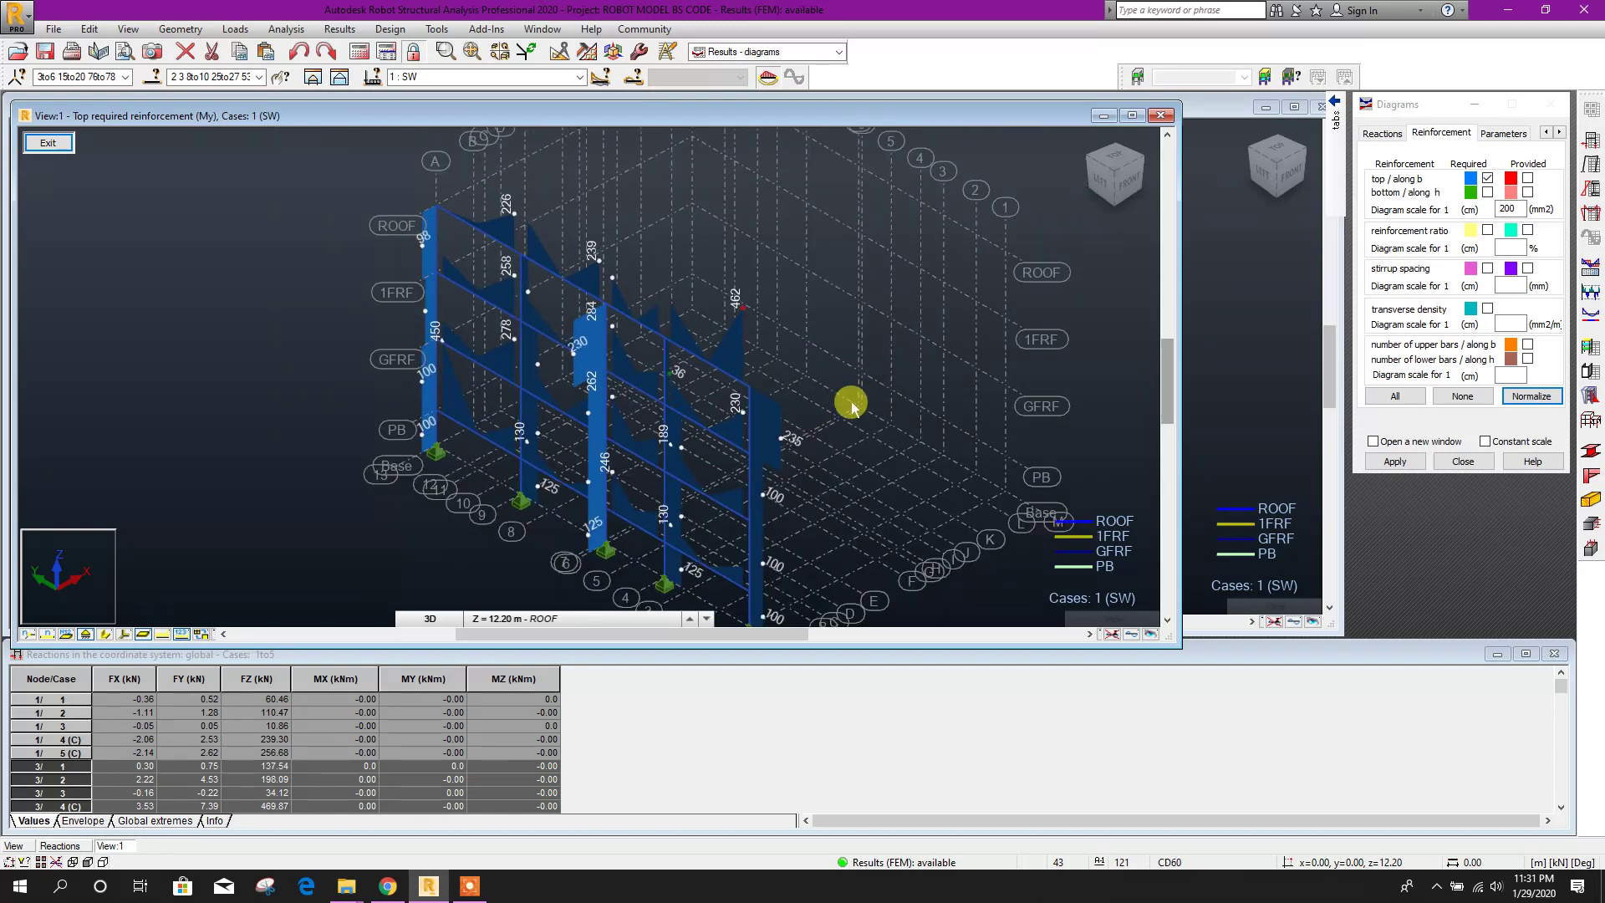
{"action": "scroll", "coordinate": [886, 393], "scroll_direction": "down", "scroll_amount": 1}
{"action": "scroll", "coordinate": [878, 351], "scroll_direction": "up", "scroll_amount": 1}
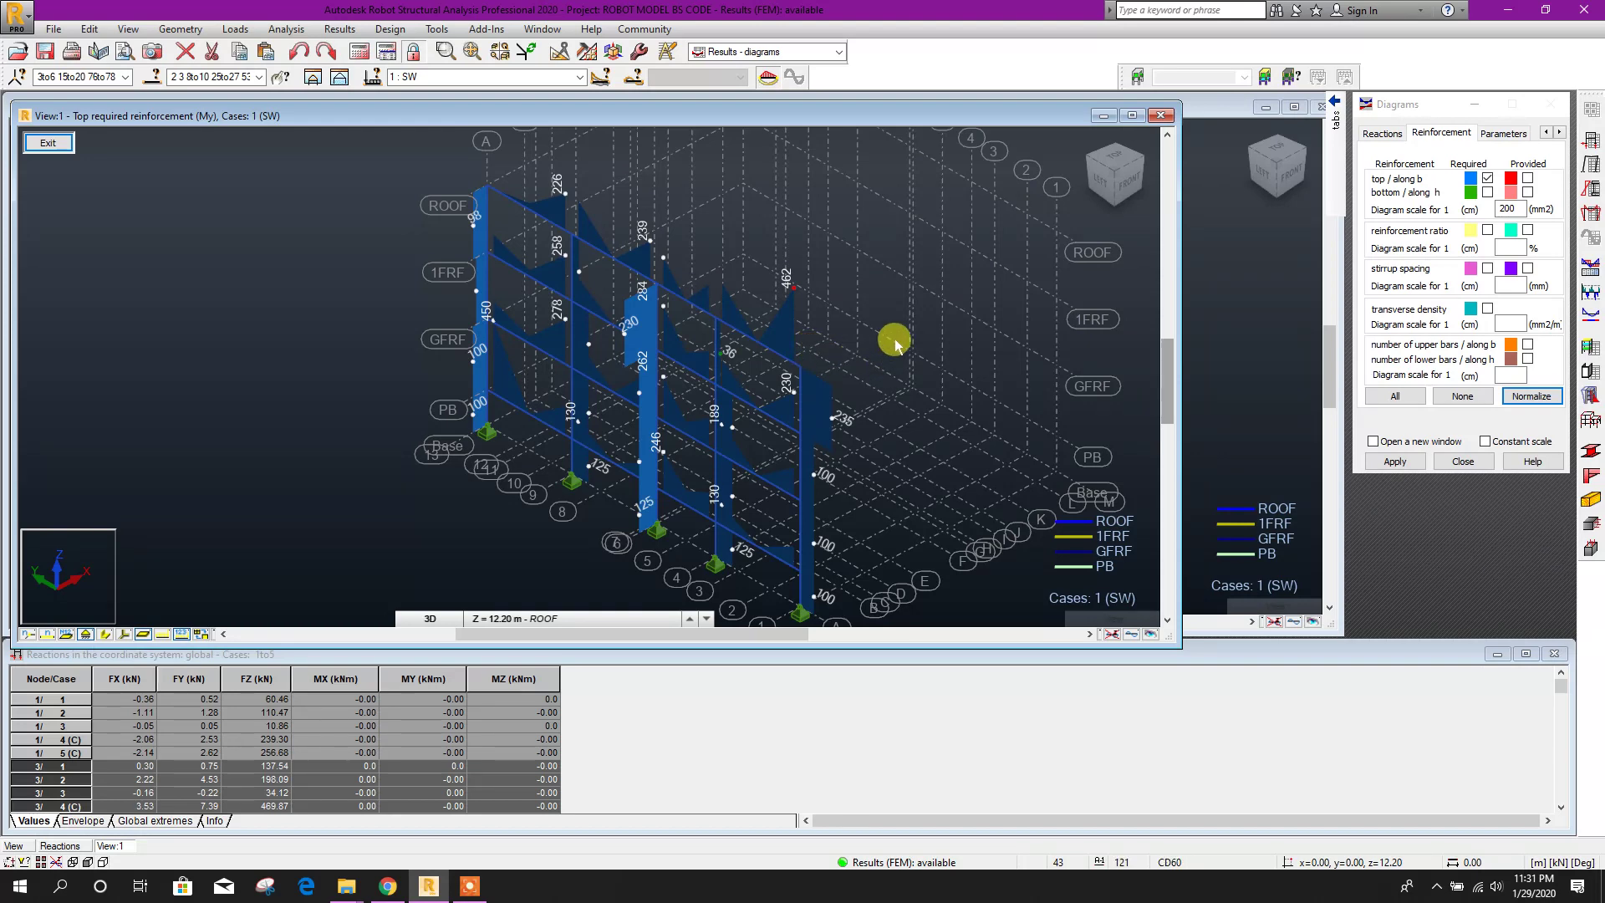
{"action": "scroll", "coordinate": [831, 312], "scroll_direction": "down", "scroll_amount": 1}
{"action": "scroll", "coordinate": [795, 298], "scroll_direction": "up", "scroll_amount": 1}
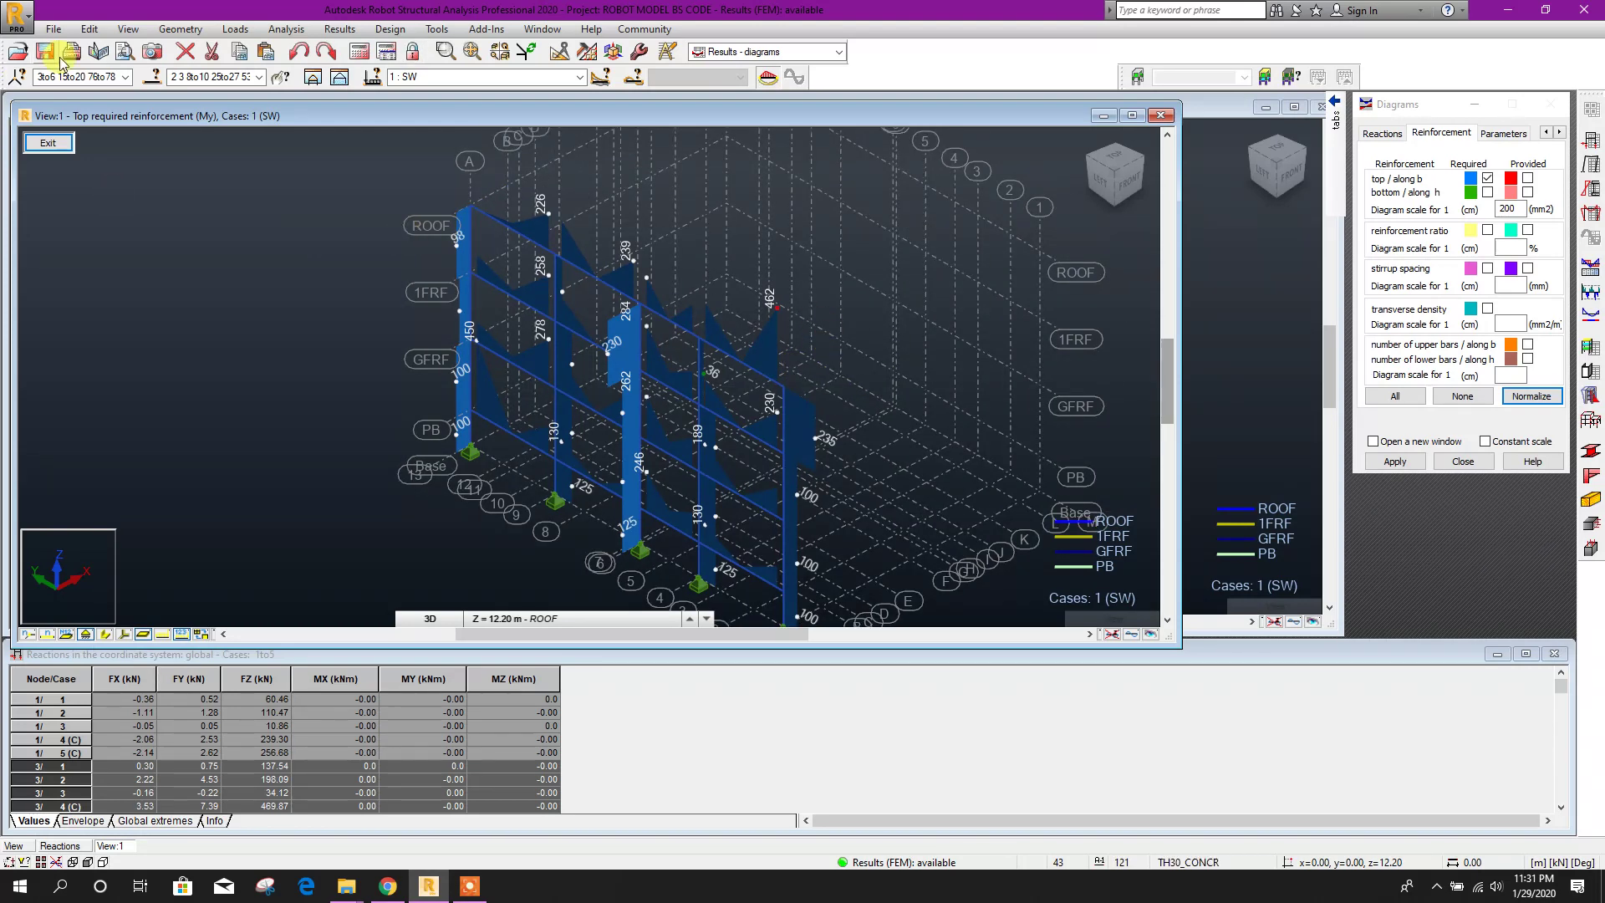
Open the original ROBOT MODEL.rtd project from the THREE STRD BLDG folder
{"action": "left_click", "coordinate": [462, 270]}
{"action": "left_click", "coordinate": [17, 52]}
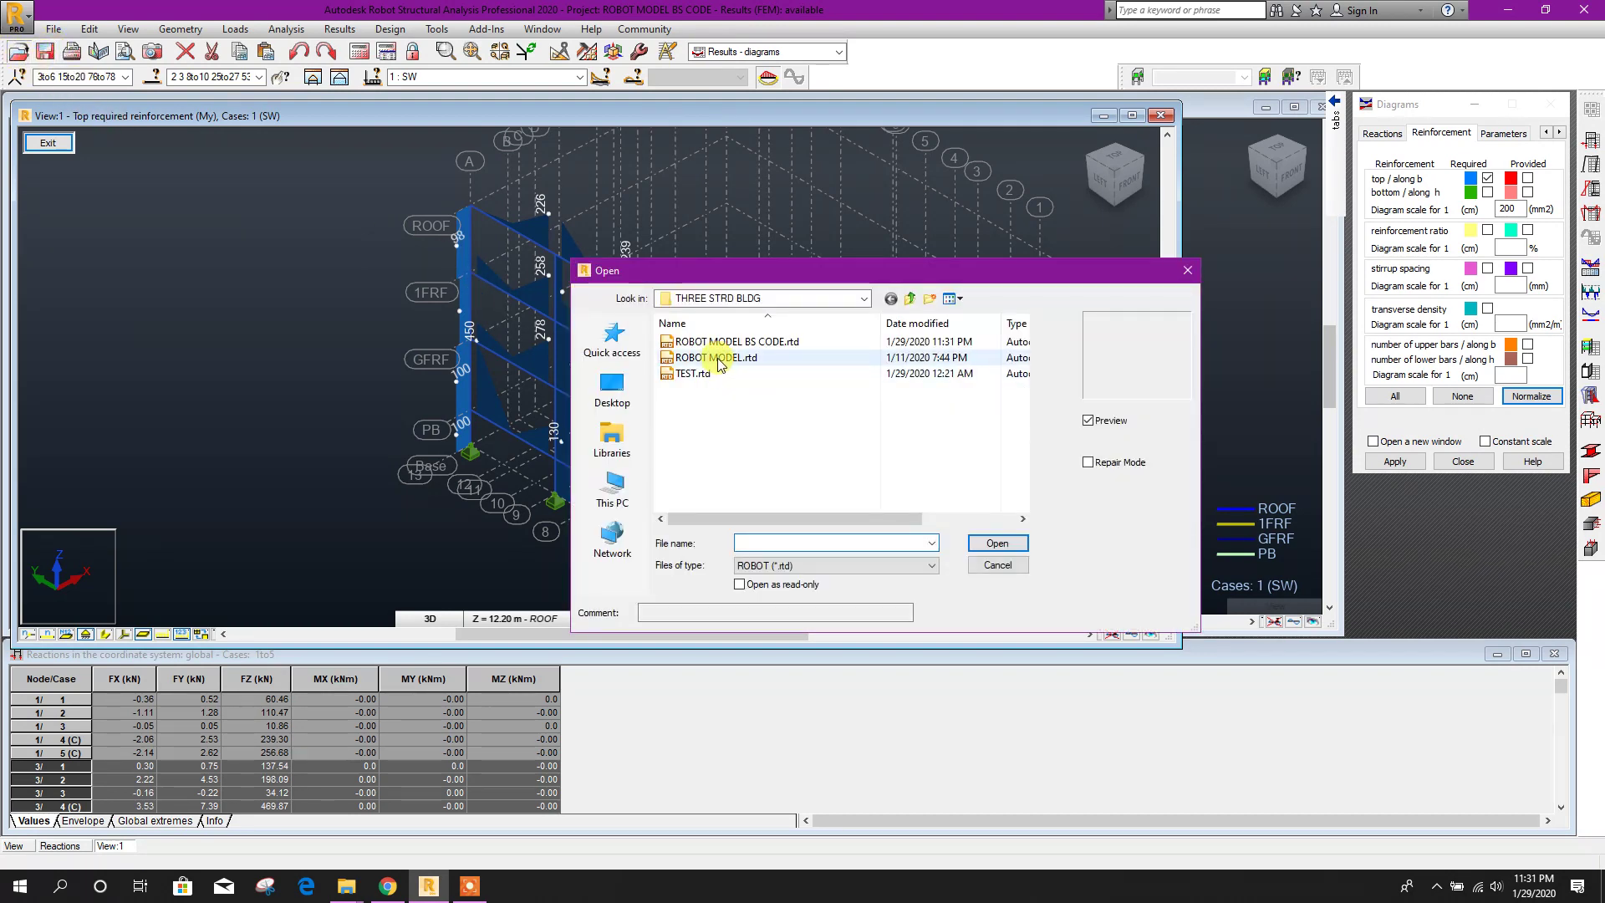
{"action": "left_click", "coordinate": [720, 362]}
{"action": "left_click", "coordinate": [995, 543]}
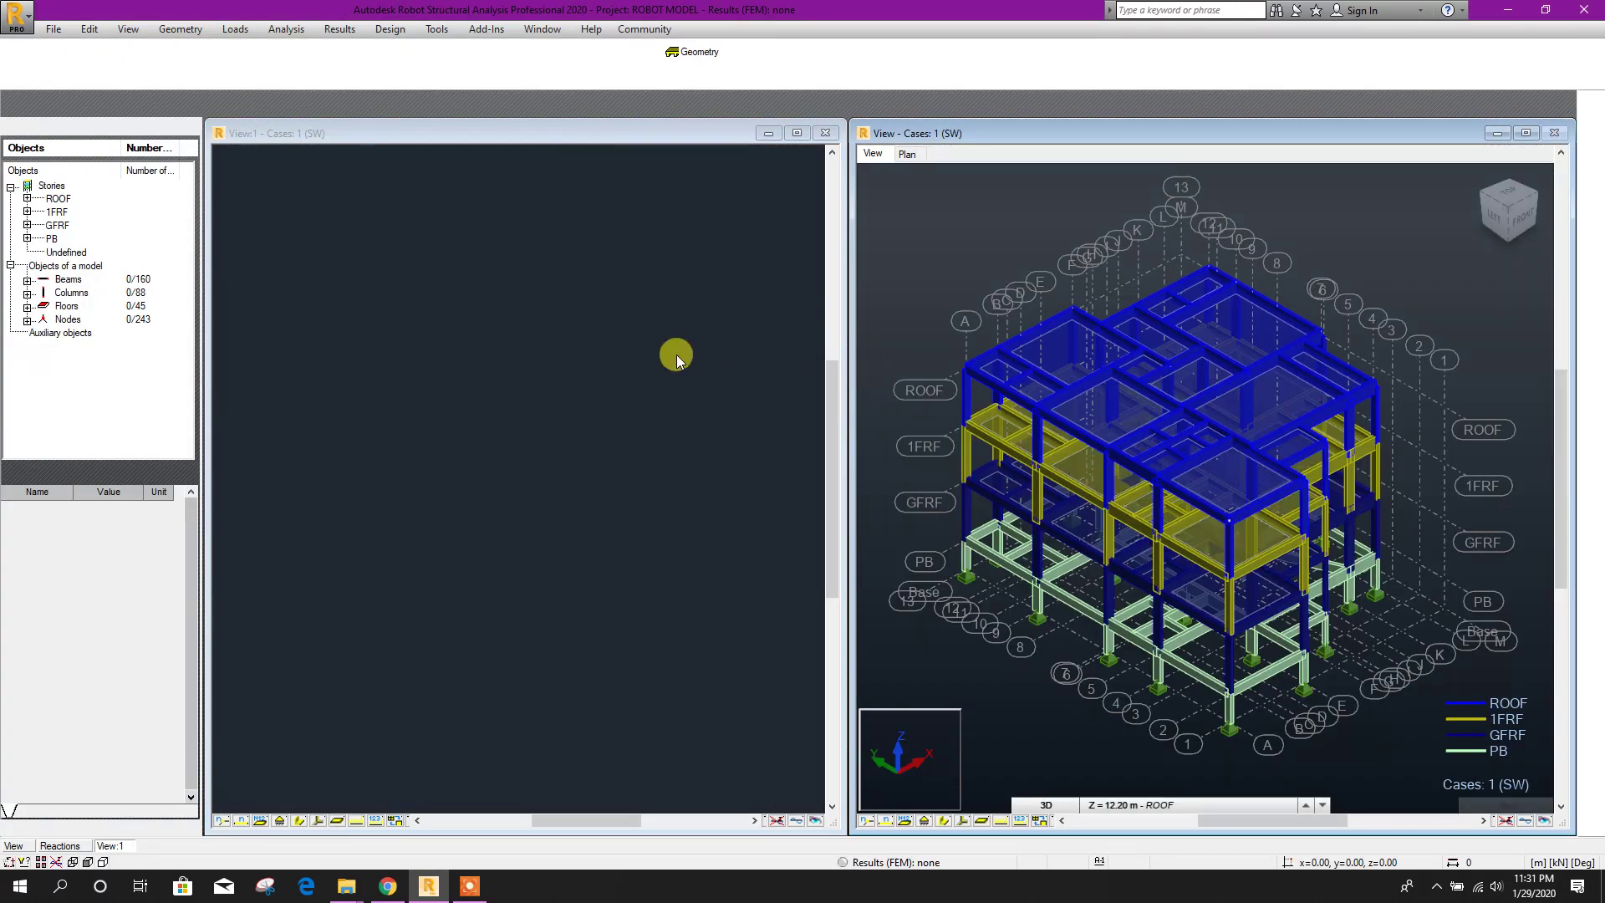
Save a copy of the project as ROBOT MODEL IS CODE.rtd in the same folder
{"action": "left_click", "coordinate": [53, 29]}
{"action": "left_click", "coordinate": [82, 106]}
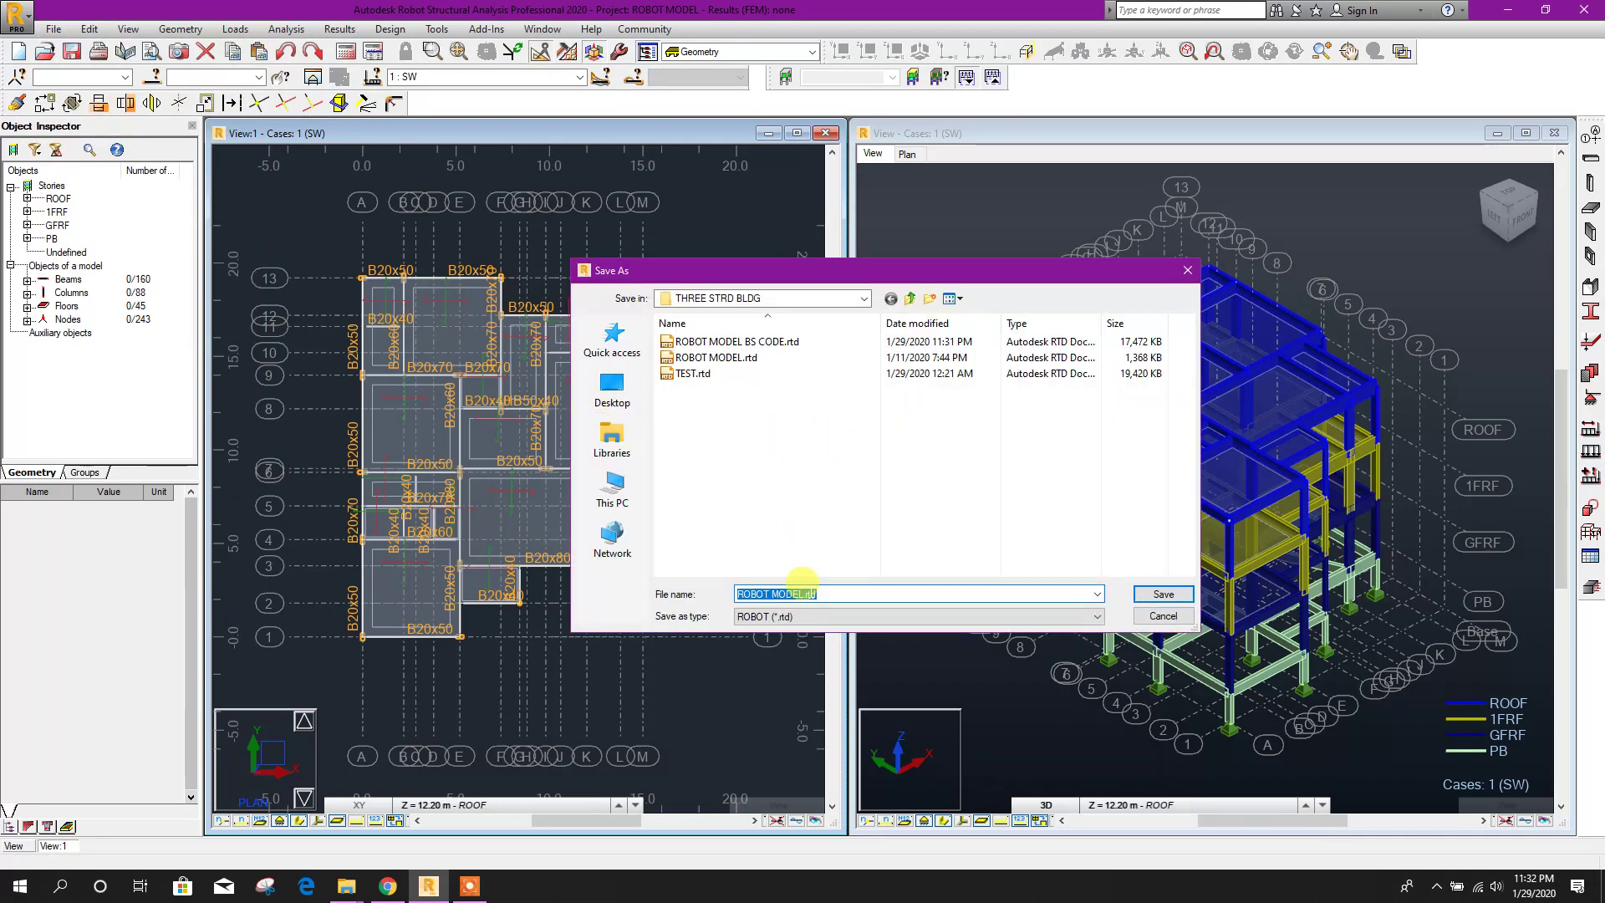
{"action": "left_click", "coordinate": [795, 594]}
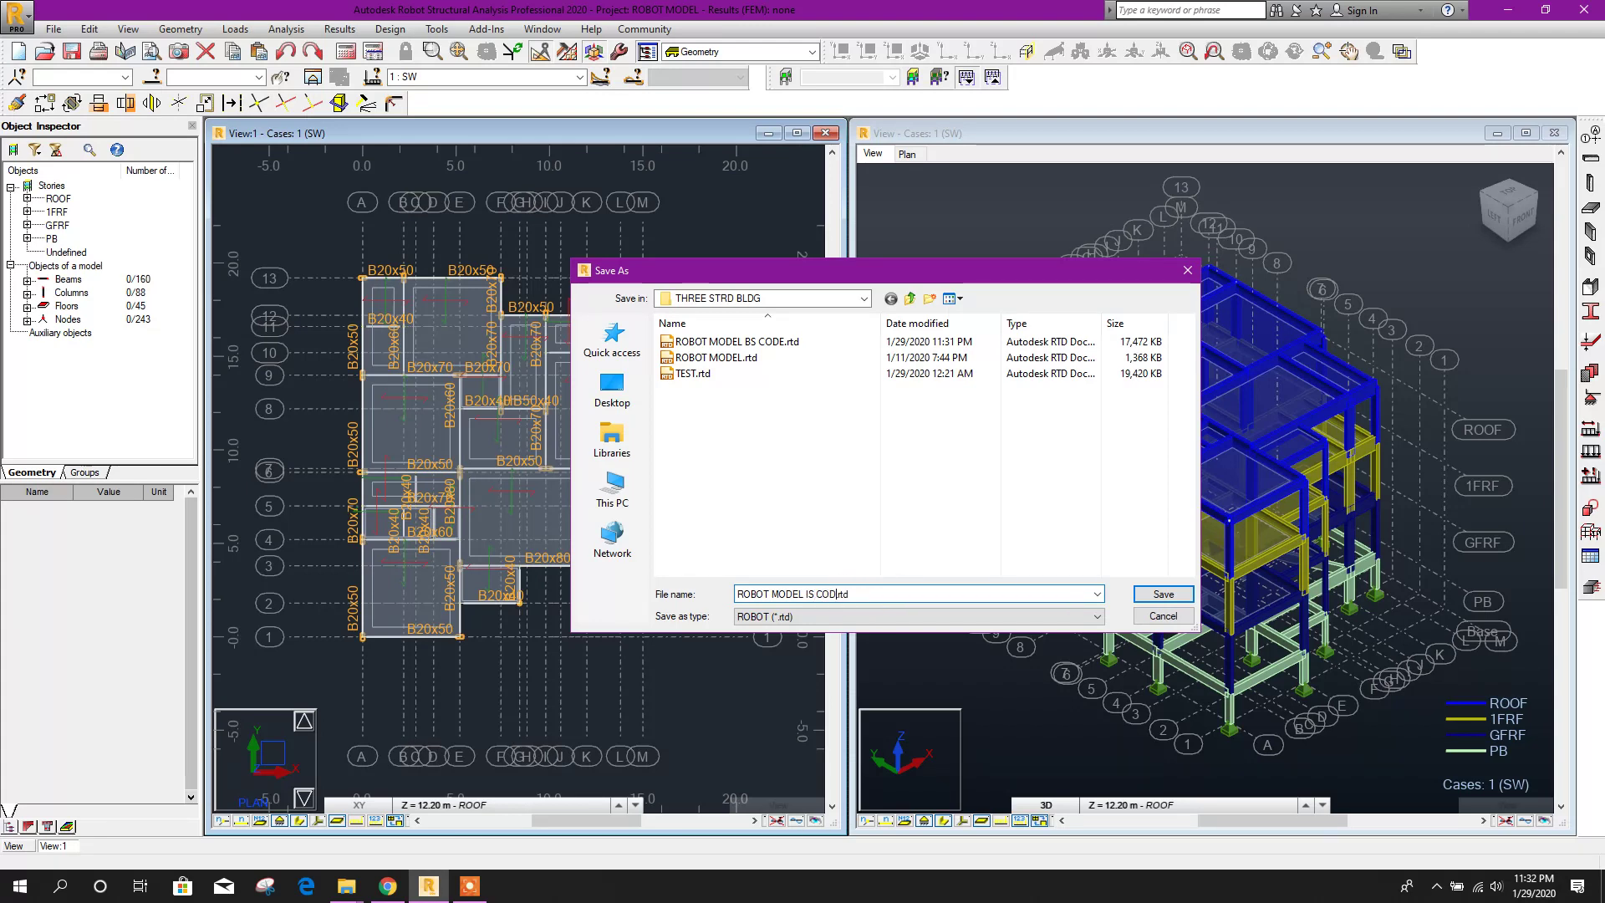
{"action": "left_click", "coordinate": [1162, 593]}
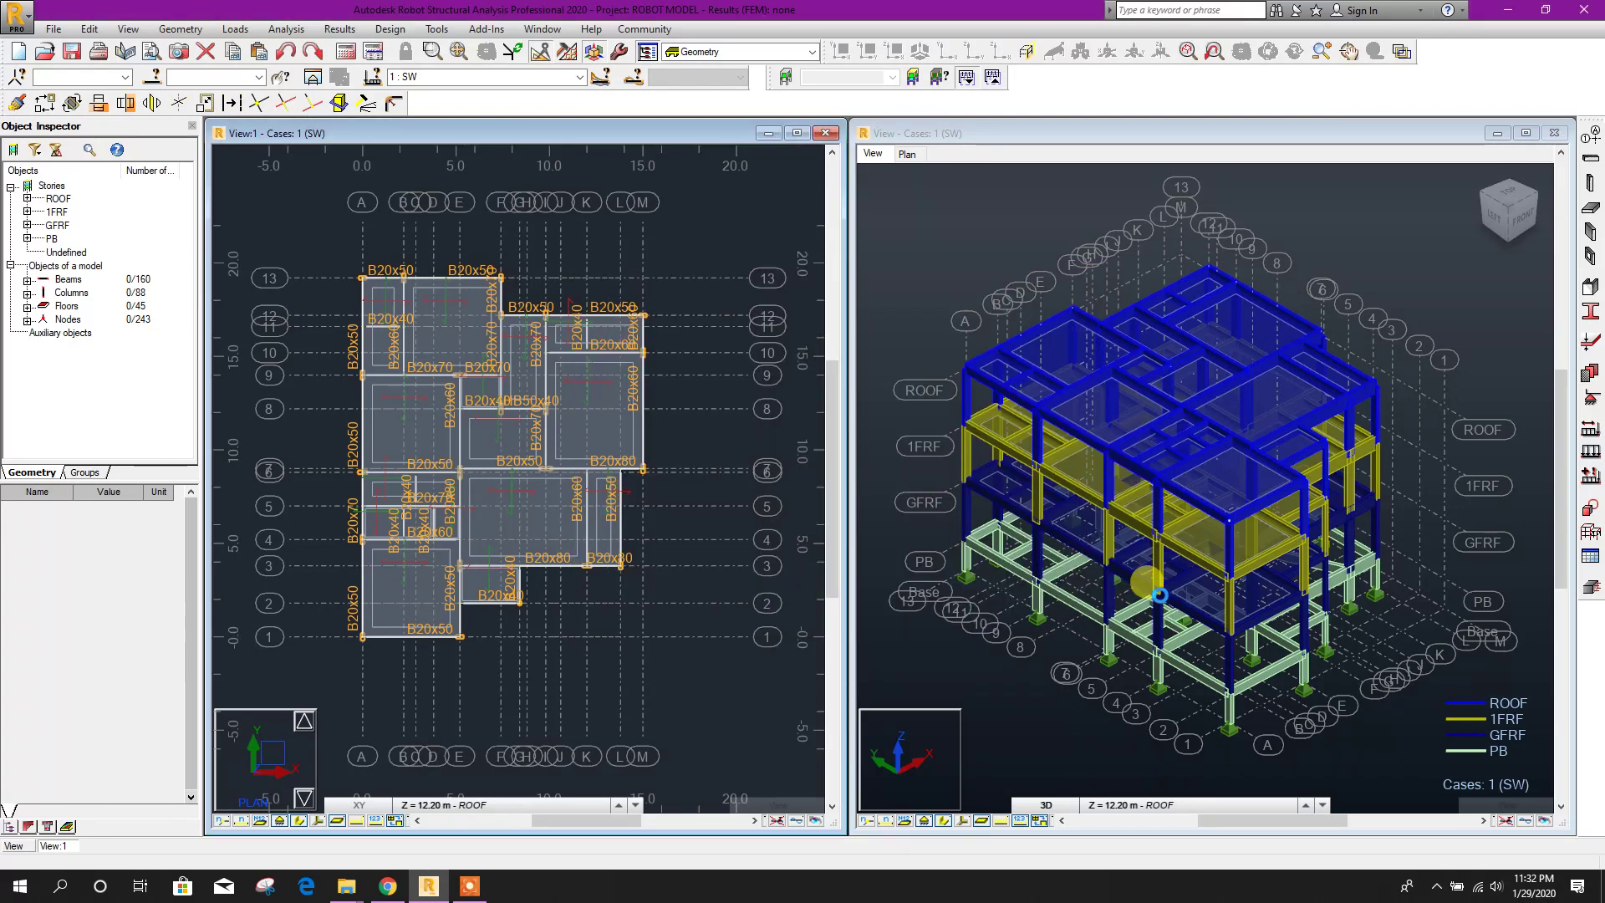
Add the Indian code IS 456 : 2000 to the RC code list in the job preferences and use it for RC structures
{"action": "left_click", "coordinate": [441, 30]}
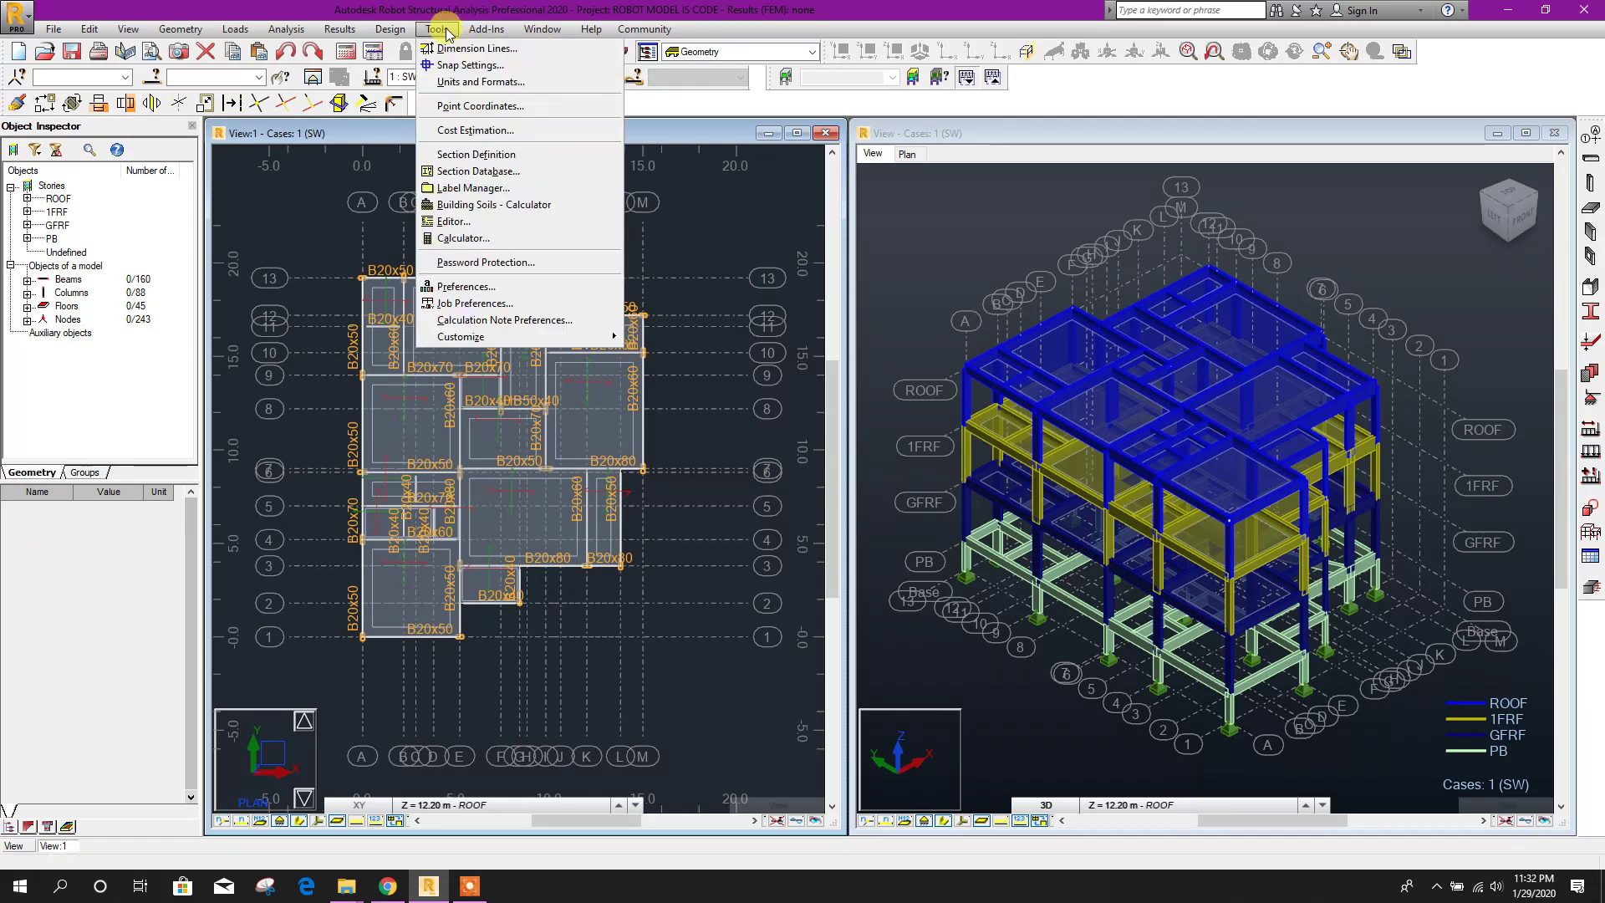
{"action": "left_click", "coordinate": [501, 303]}
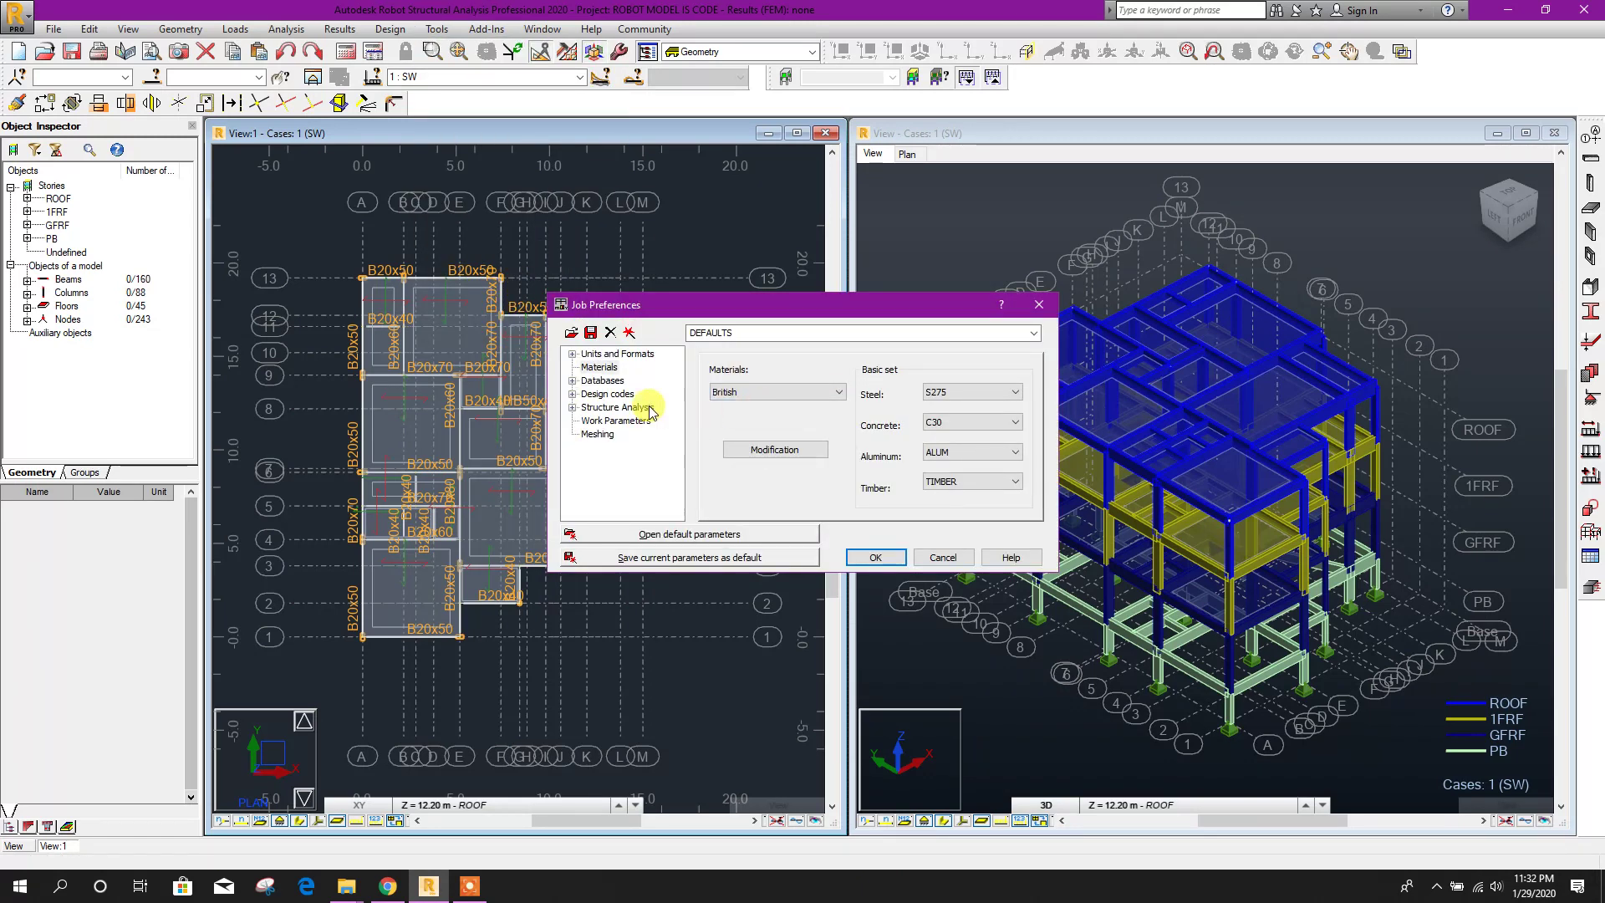
{"action": "left_click", "coordinate": [604, 394]}
{"action": "left_click", "coordinate": [572, 393]}
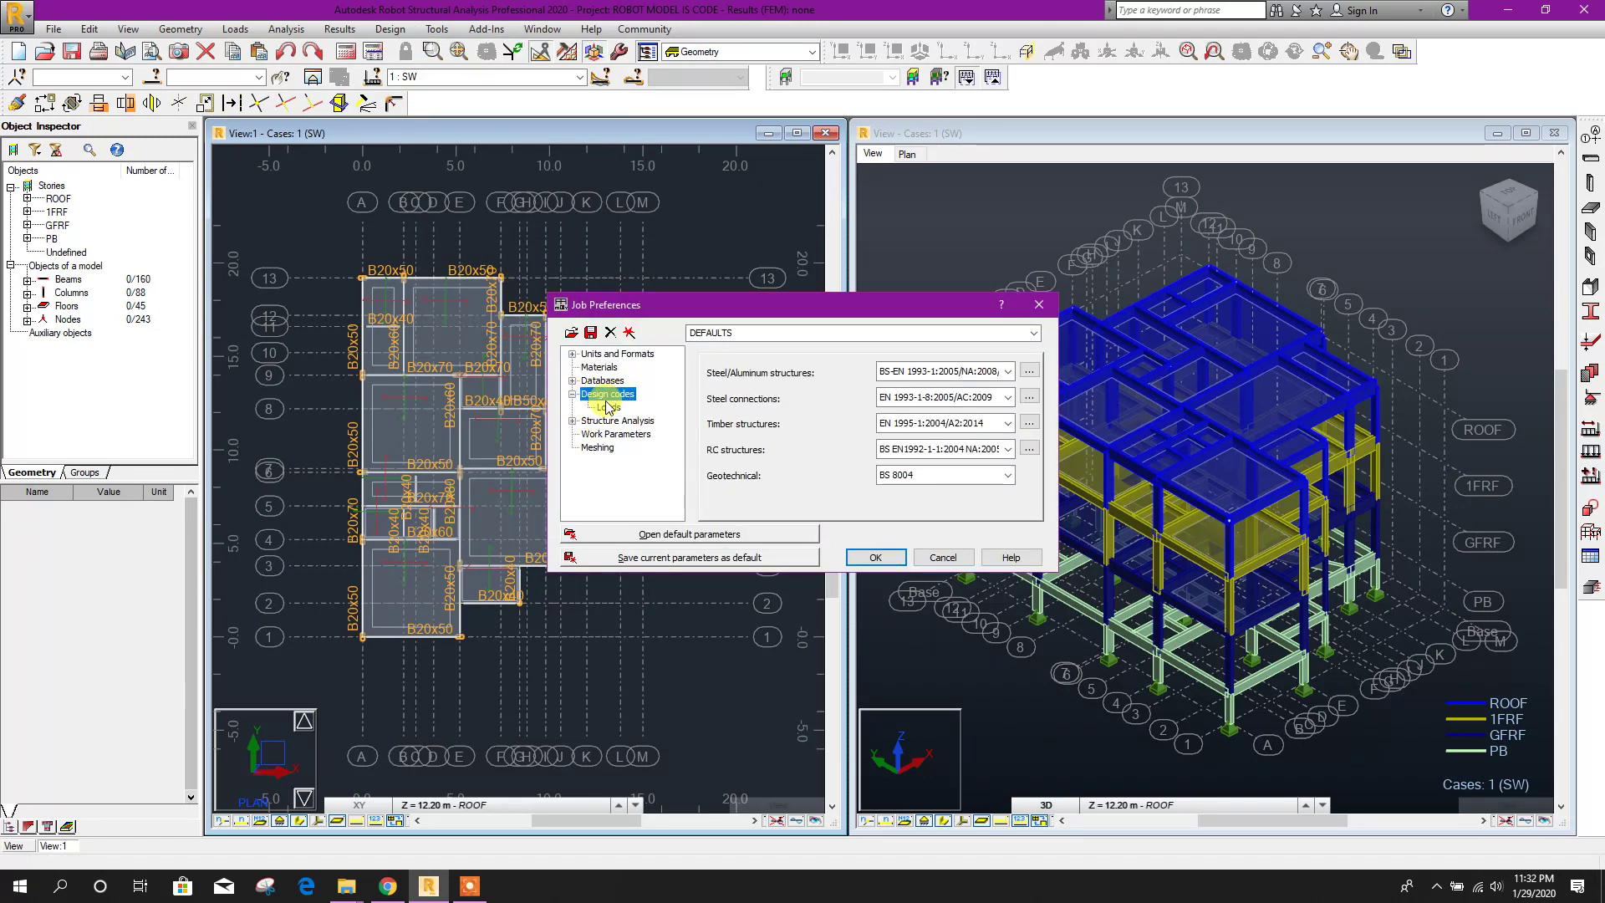
{"action": "left_click", "coordinate": [1009, 449]}
{"action": "left_click", "coordinate": [1029, 449]}
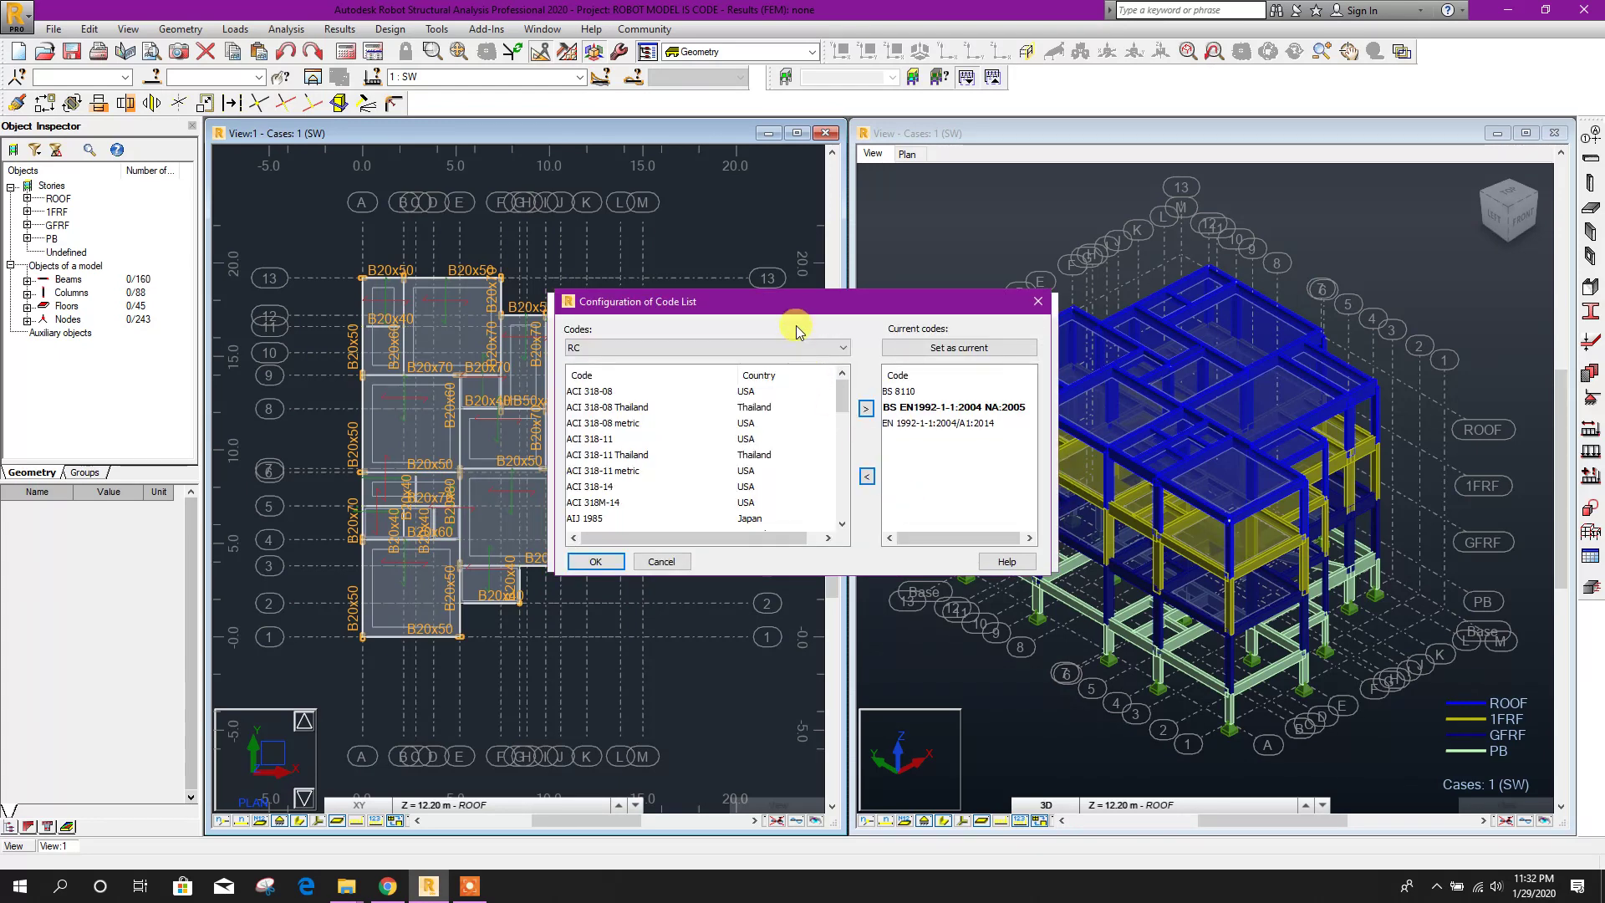
{"action": "left_click_drag", "start_coordinate": [806, 295], "coordinate": [946, 279]}
{"action": "scroll", "coordinate": [872, 409], "scroll_direction": "down", "scroll_amount": 5}
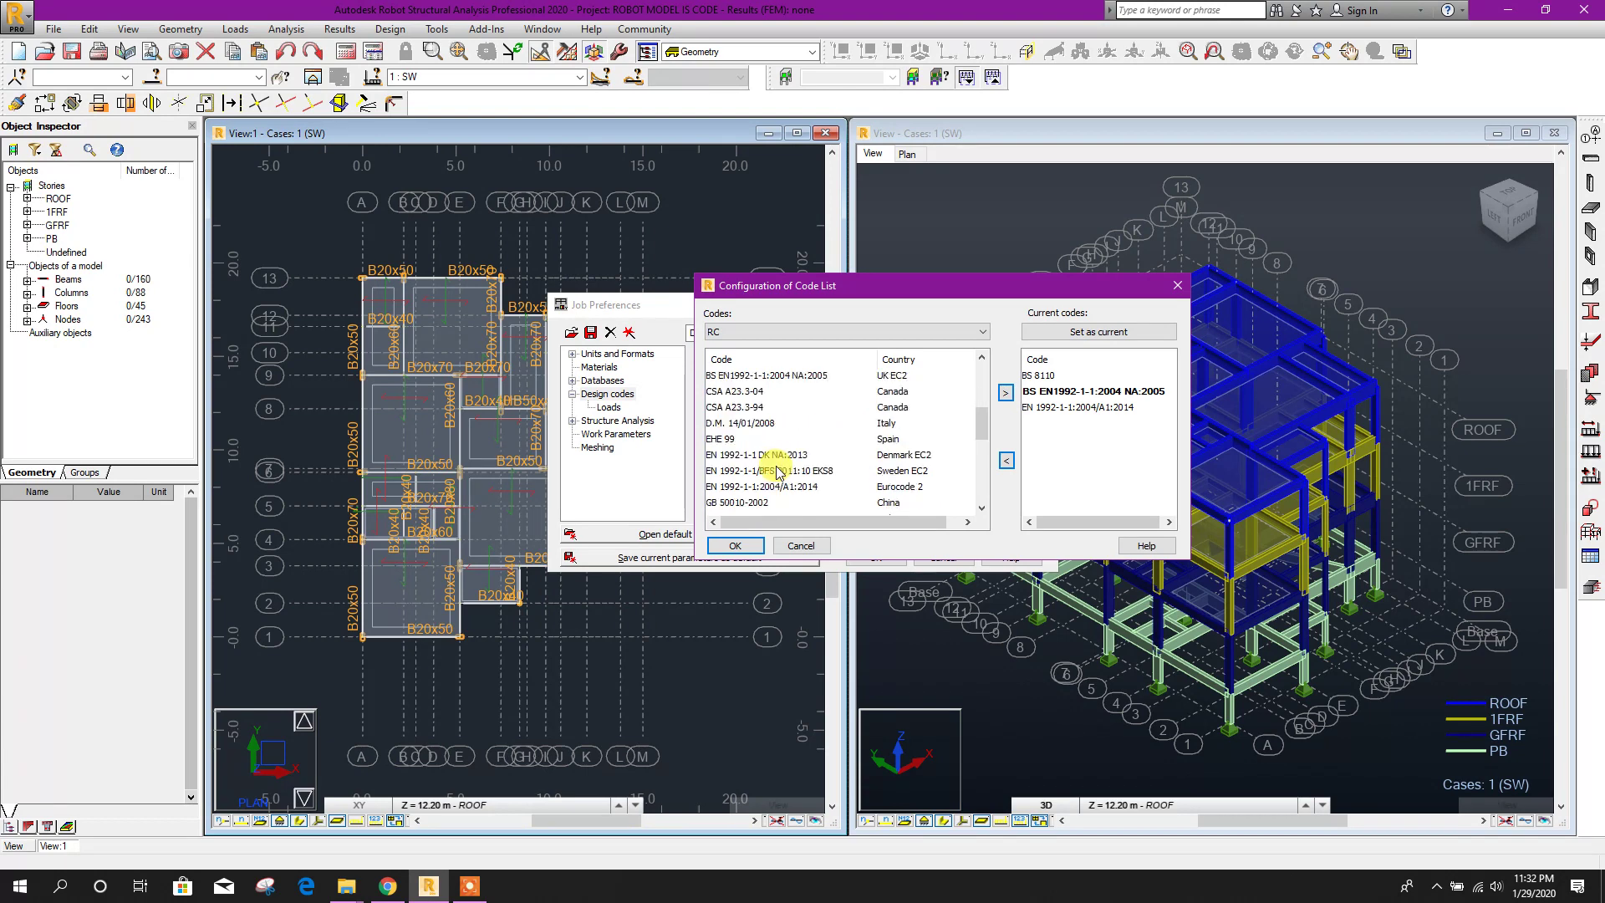
{"action": "scroll", "coordinate": [777, 472], "scroll_direction": "down", "scroll_amount": 2}
{"action": "left_click", "coordinate": [748, 424]}
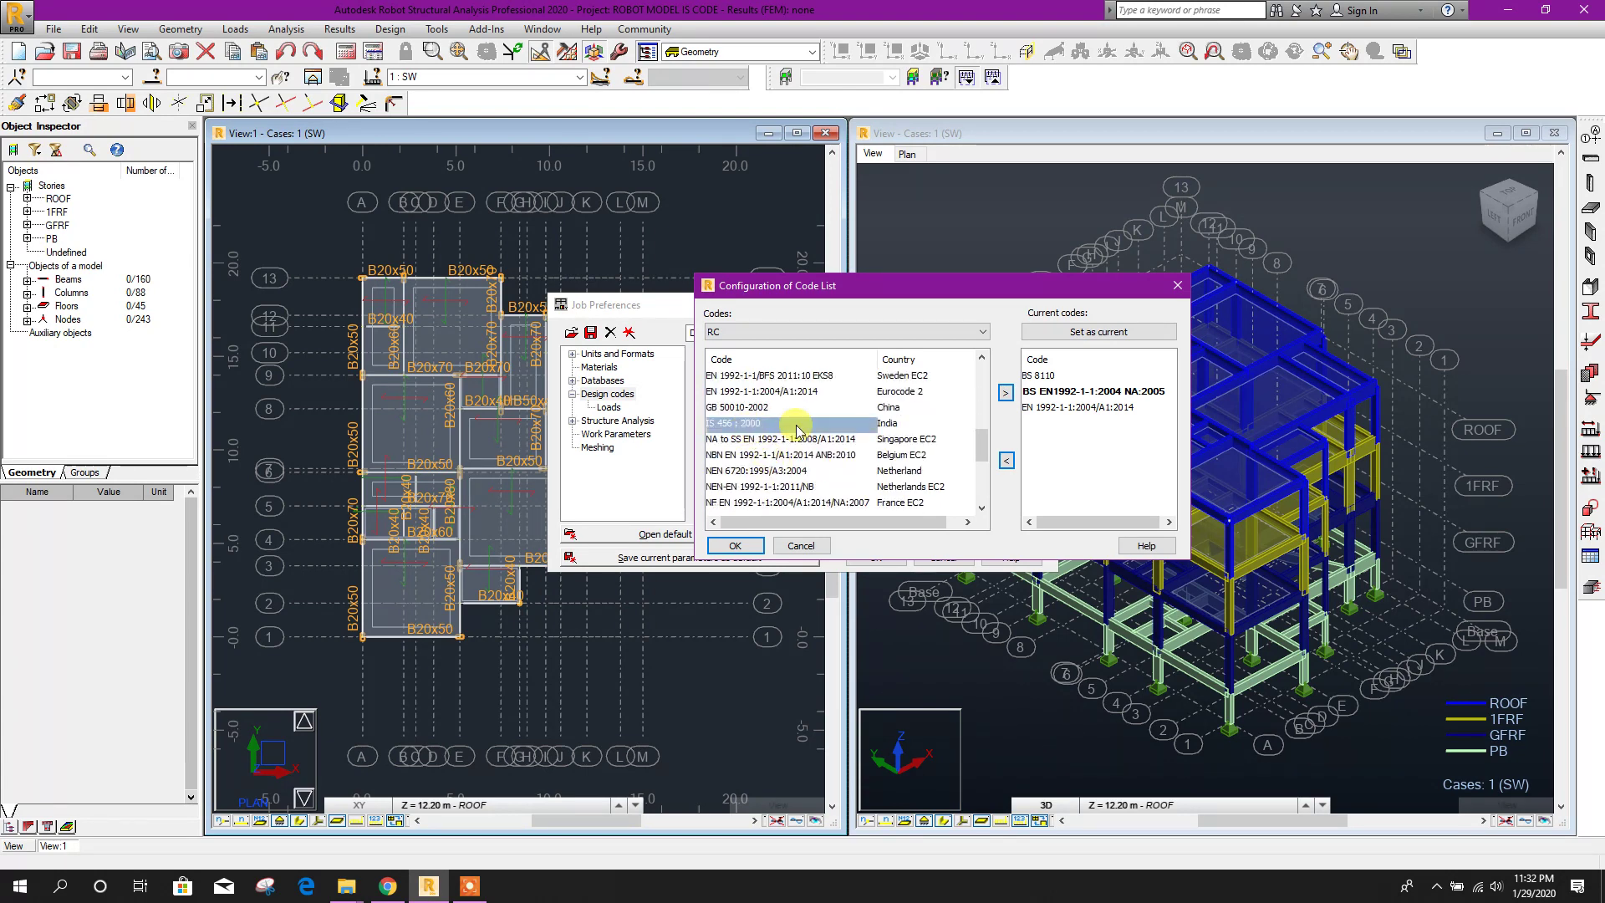
{"action": "left_click", "coordinate": [1006, 393]}
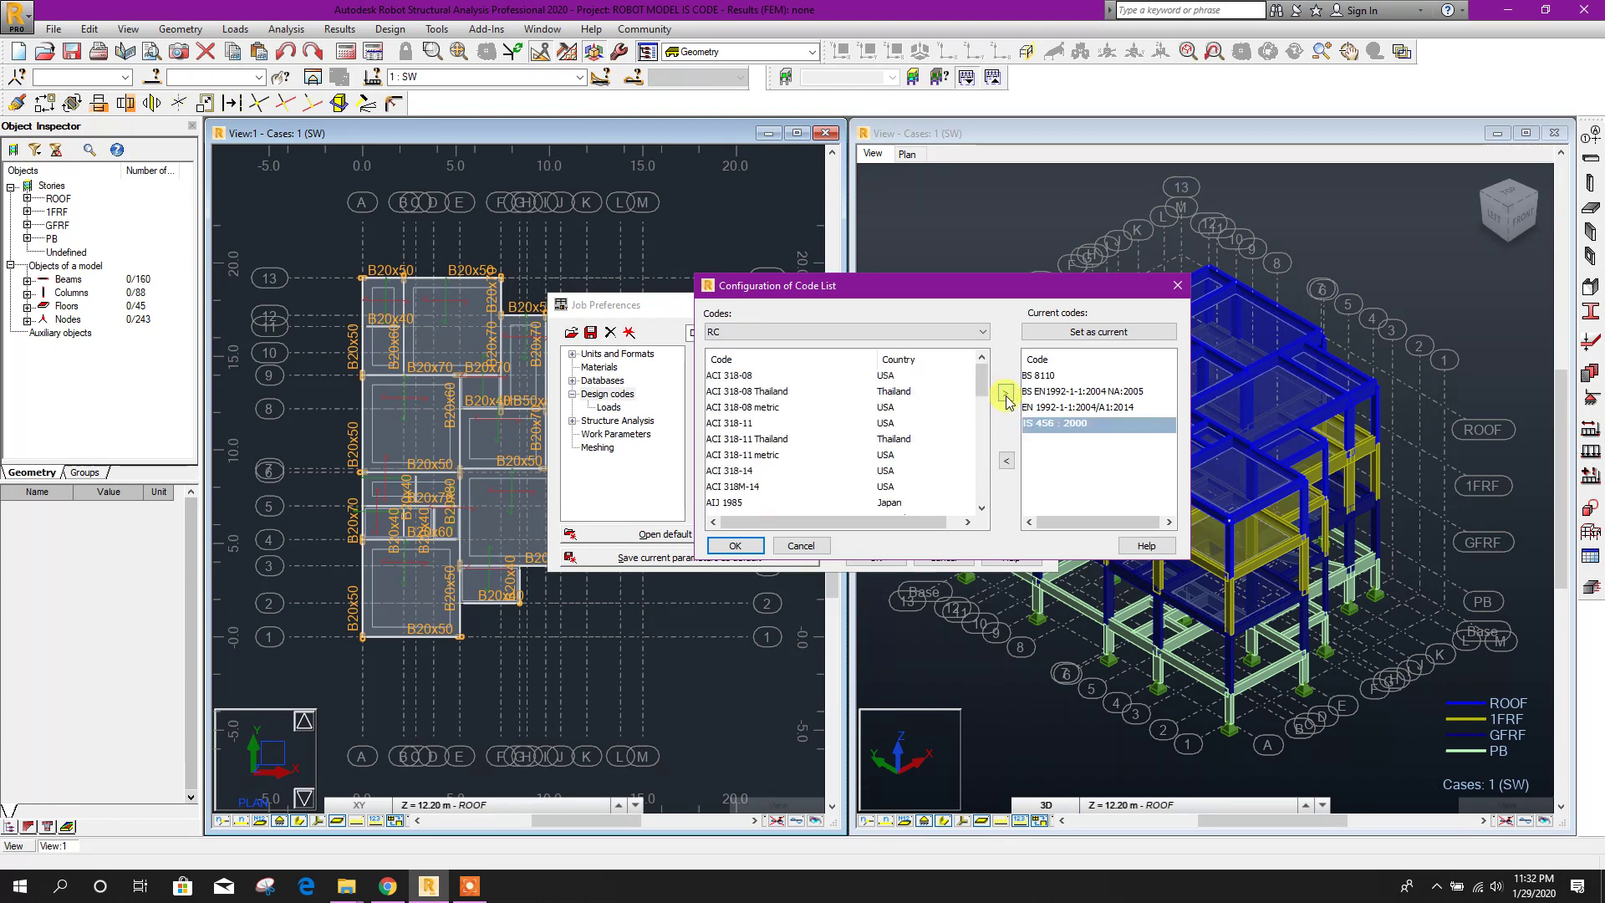
{"action": "left_click", "coordinate": [733, 545]}
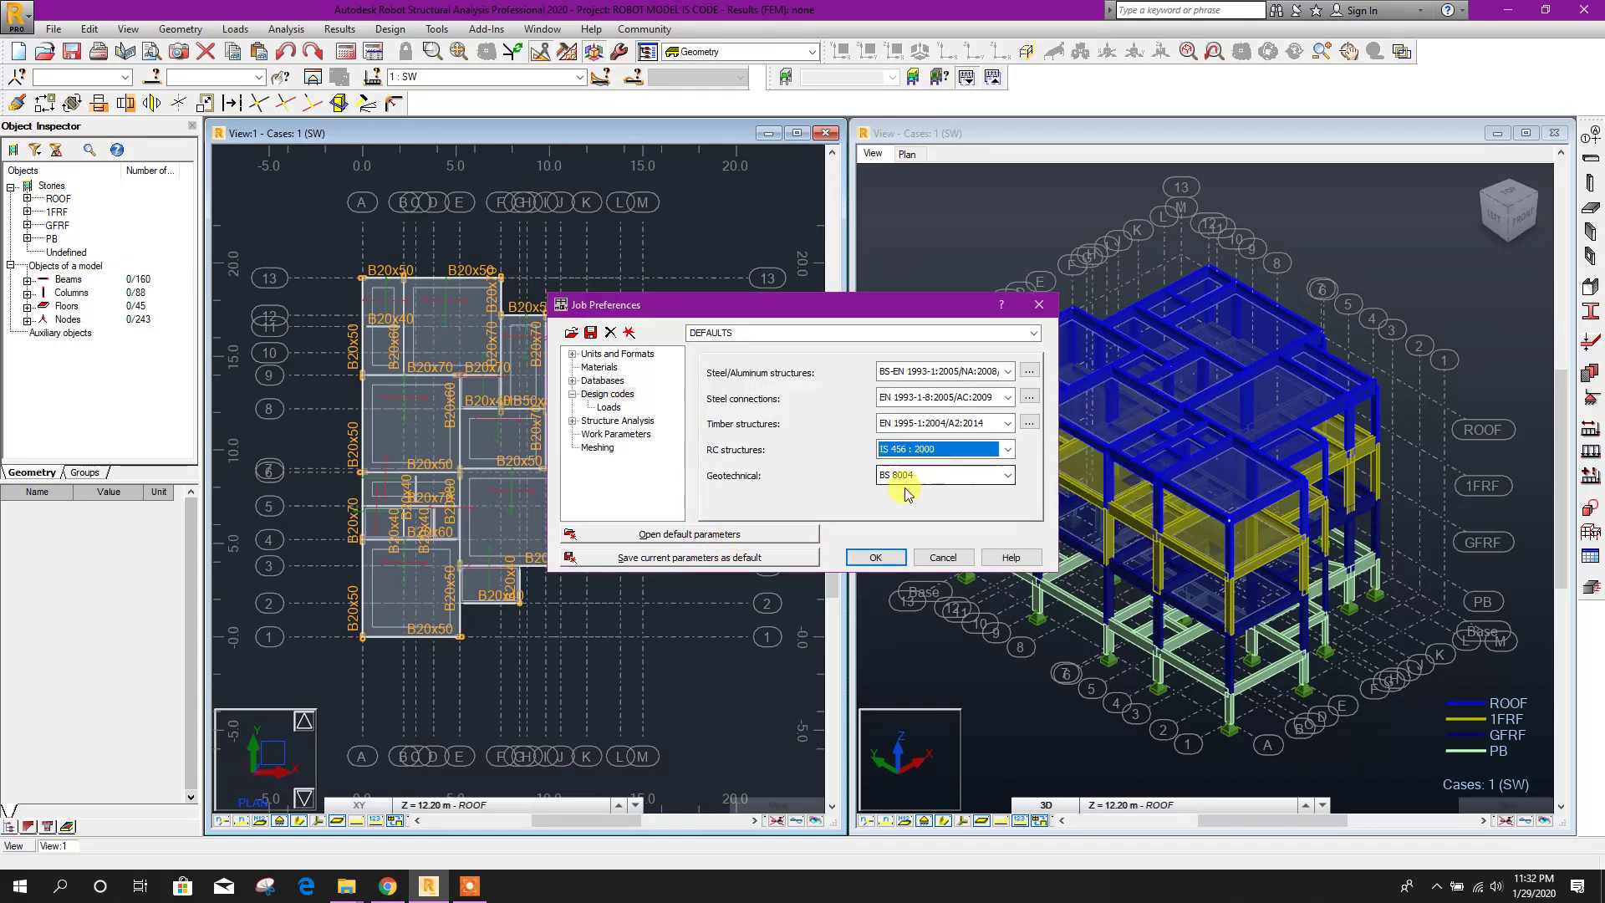
Add IS:875 (Part5) to the load combination codes as the current code and apply the job preferences
{"action": "left_click", "coordinate": [616, 410]}
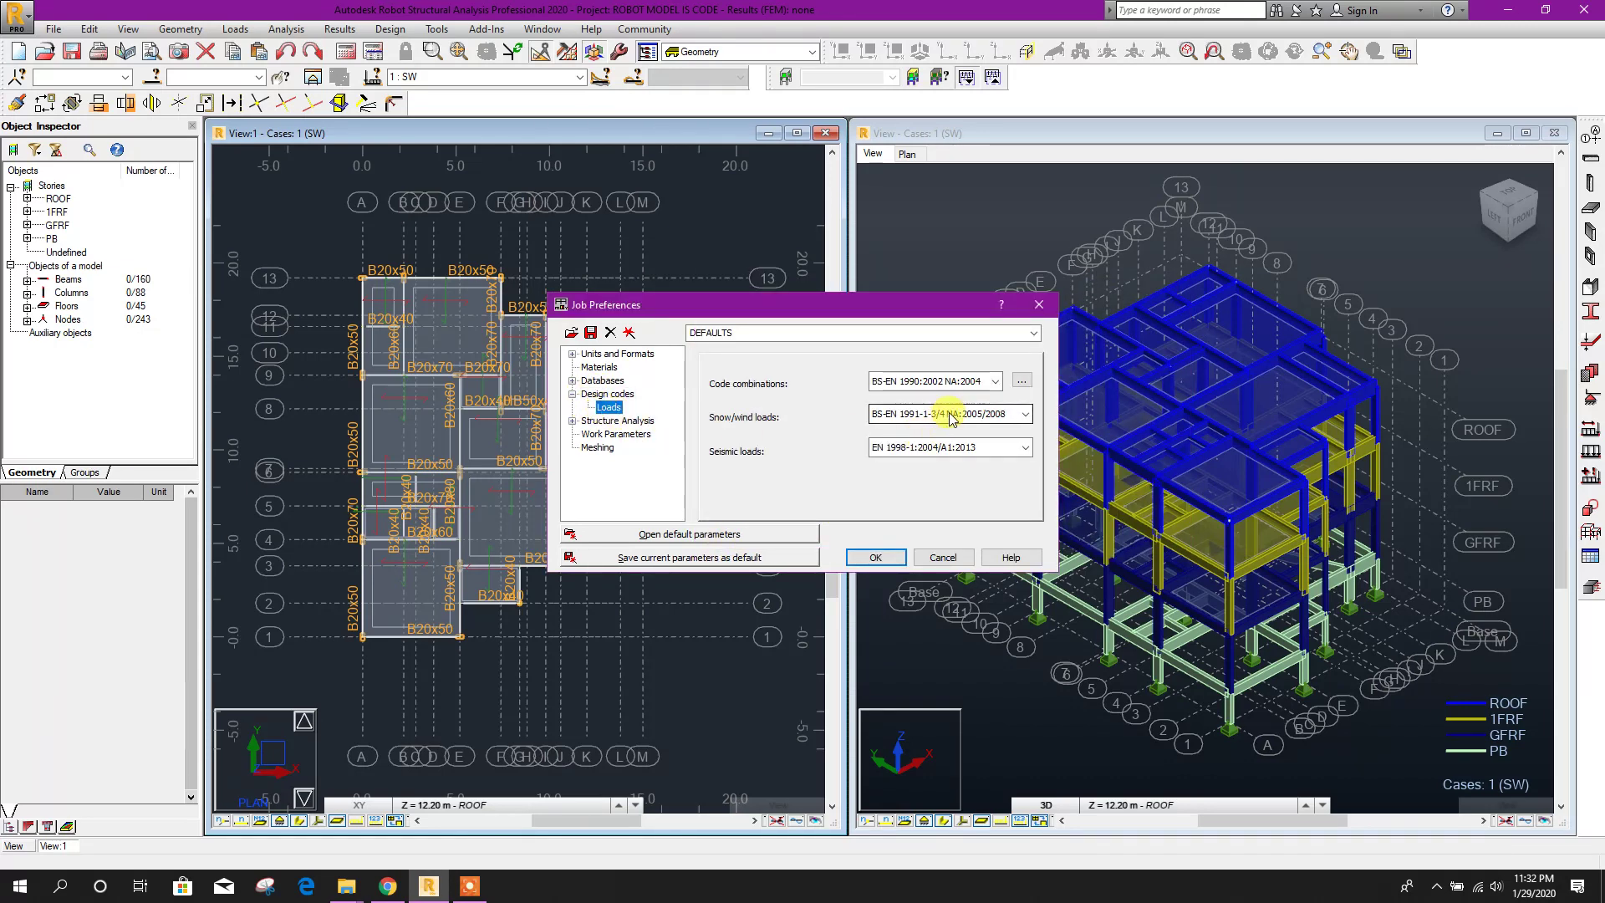
{"action": "left_click", "coordinate": [962, 381]}
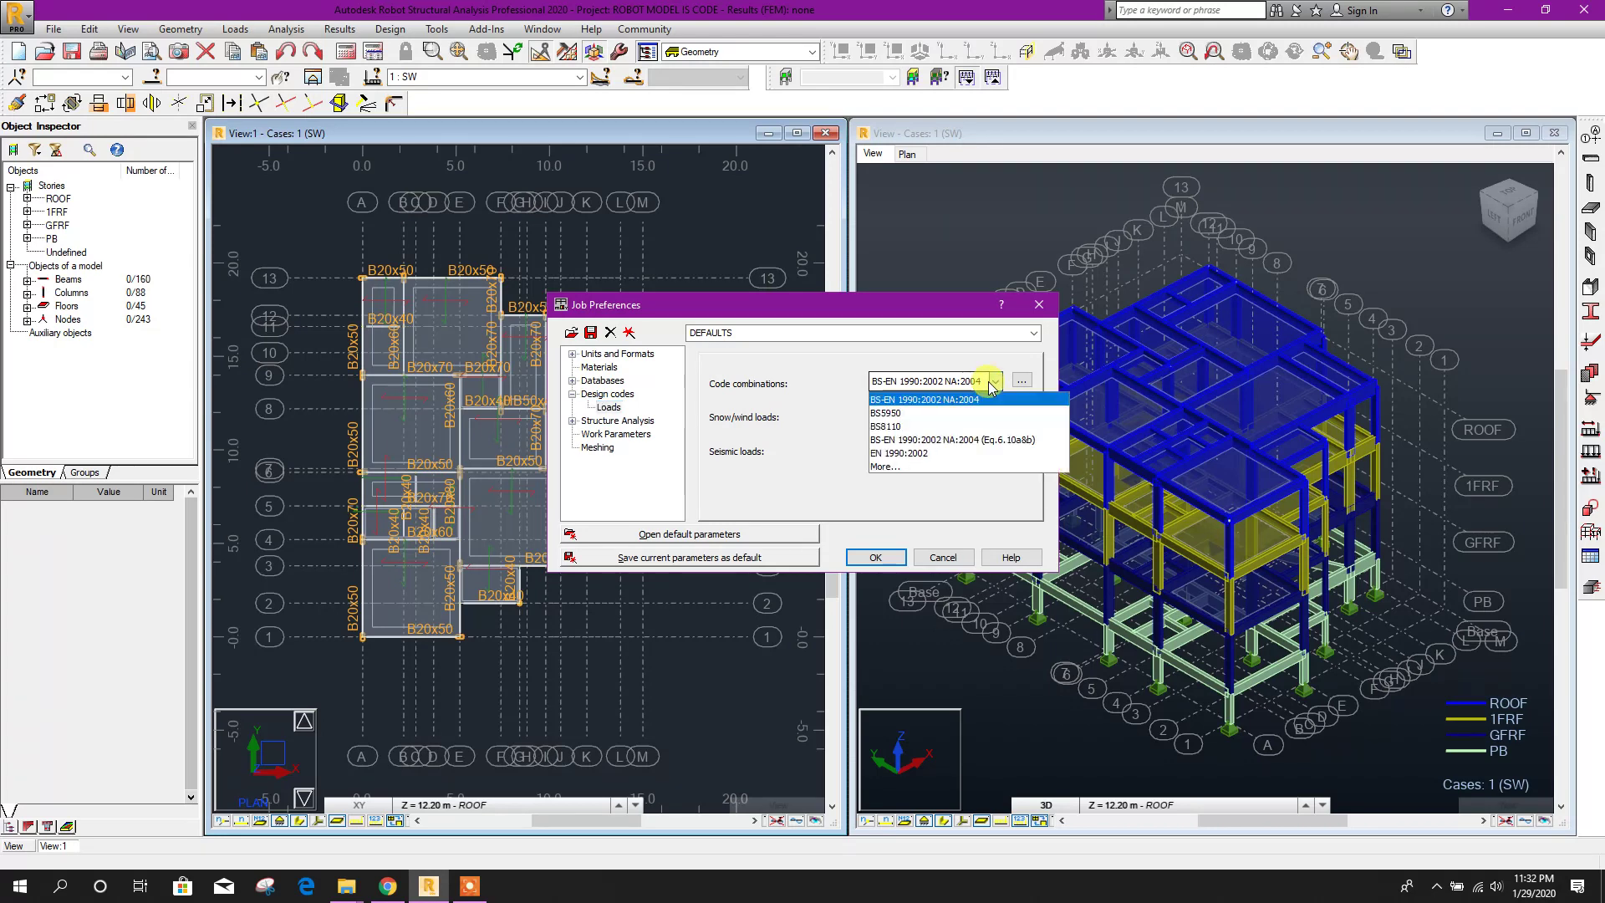
{"action": "left_click", "coordinate": [913, 468]}
{"action": "scroll", "coordinate": [754, 485], "scroll_direction": "down", "scroll_amount": 5}
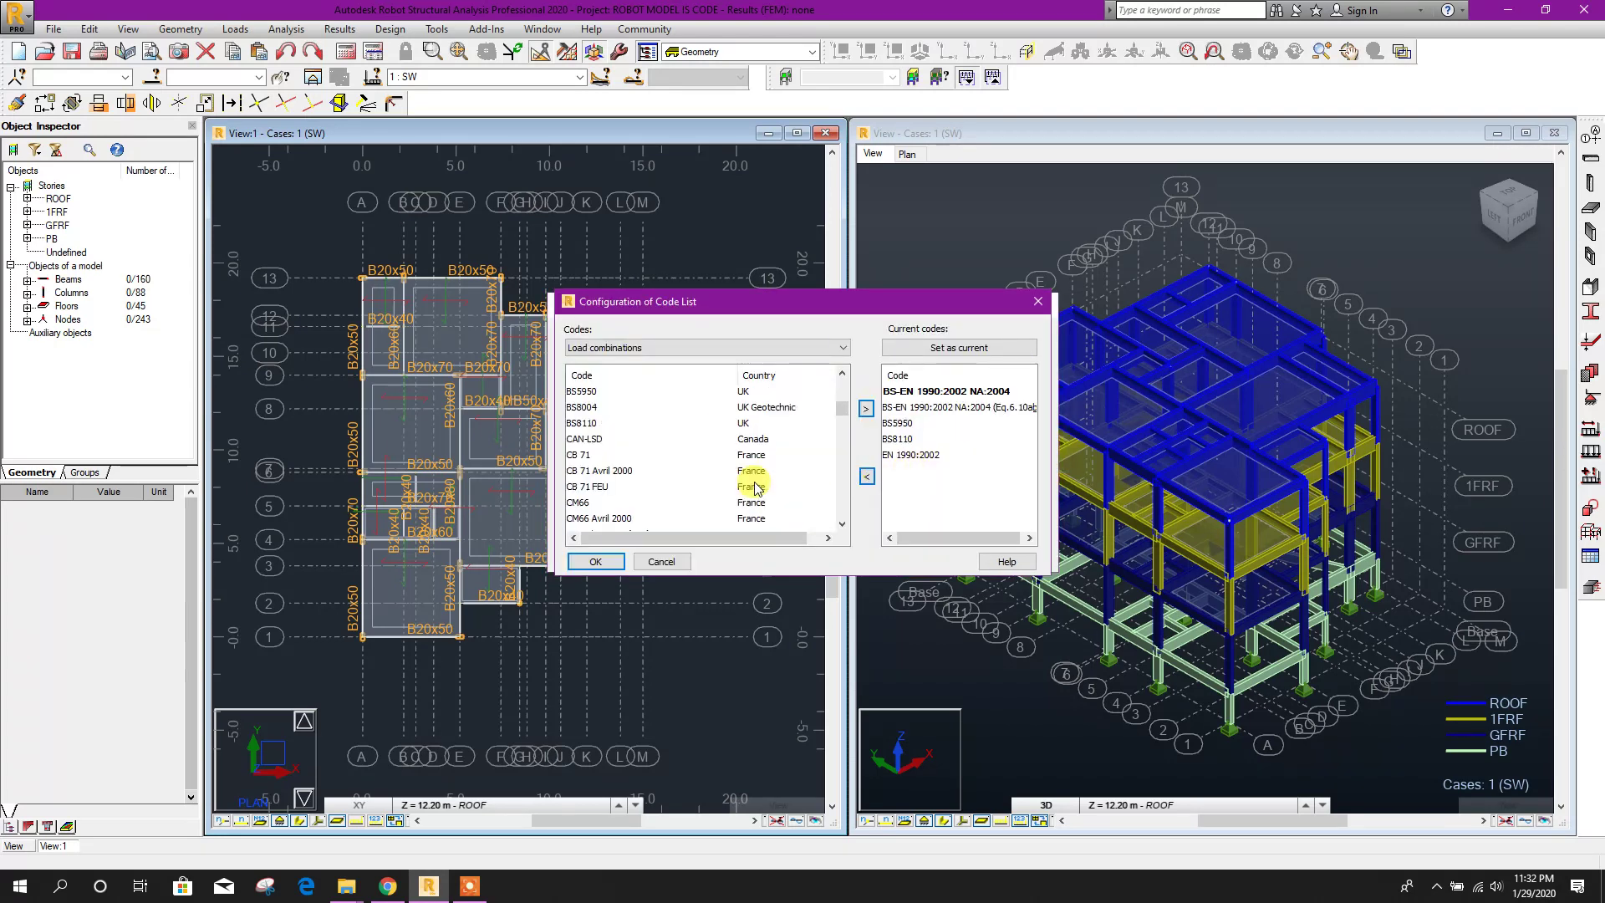
{"action": "scroll", "coordinate": [754, 485], "scroll_direction": "down", "scroll_amount": 6}
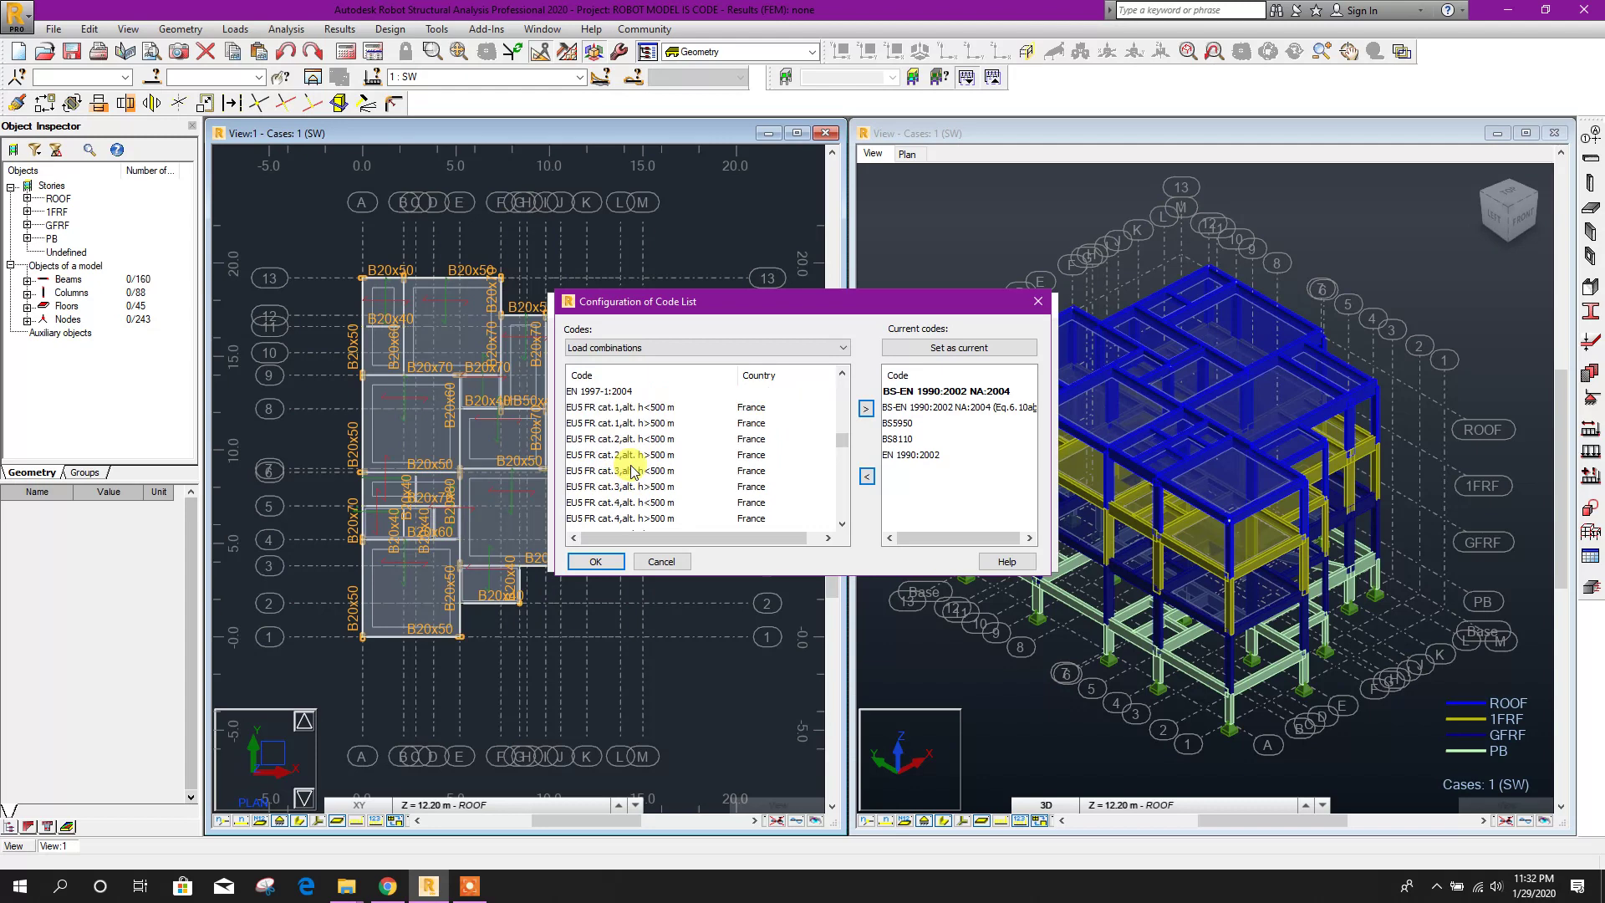
{"action": "scroll", "coordinate": [632, 471], "scroll_direction": "down", "scroll_amount": 4}
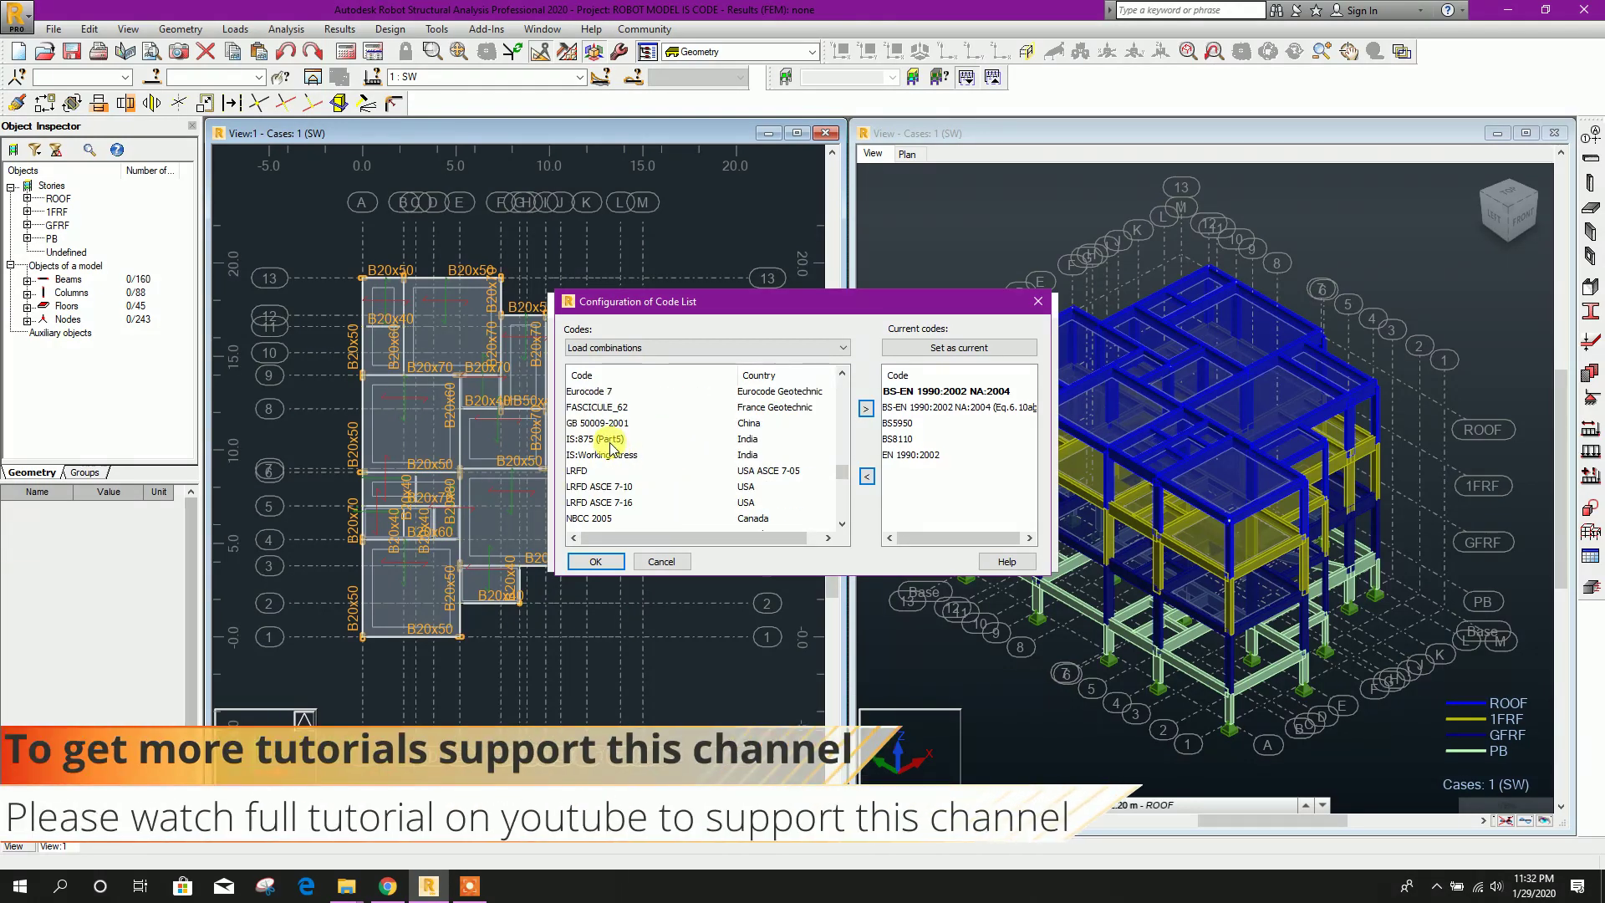
{"action": "left_click", "coordinate": [633, 441]}
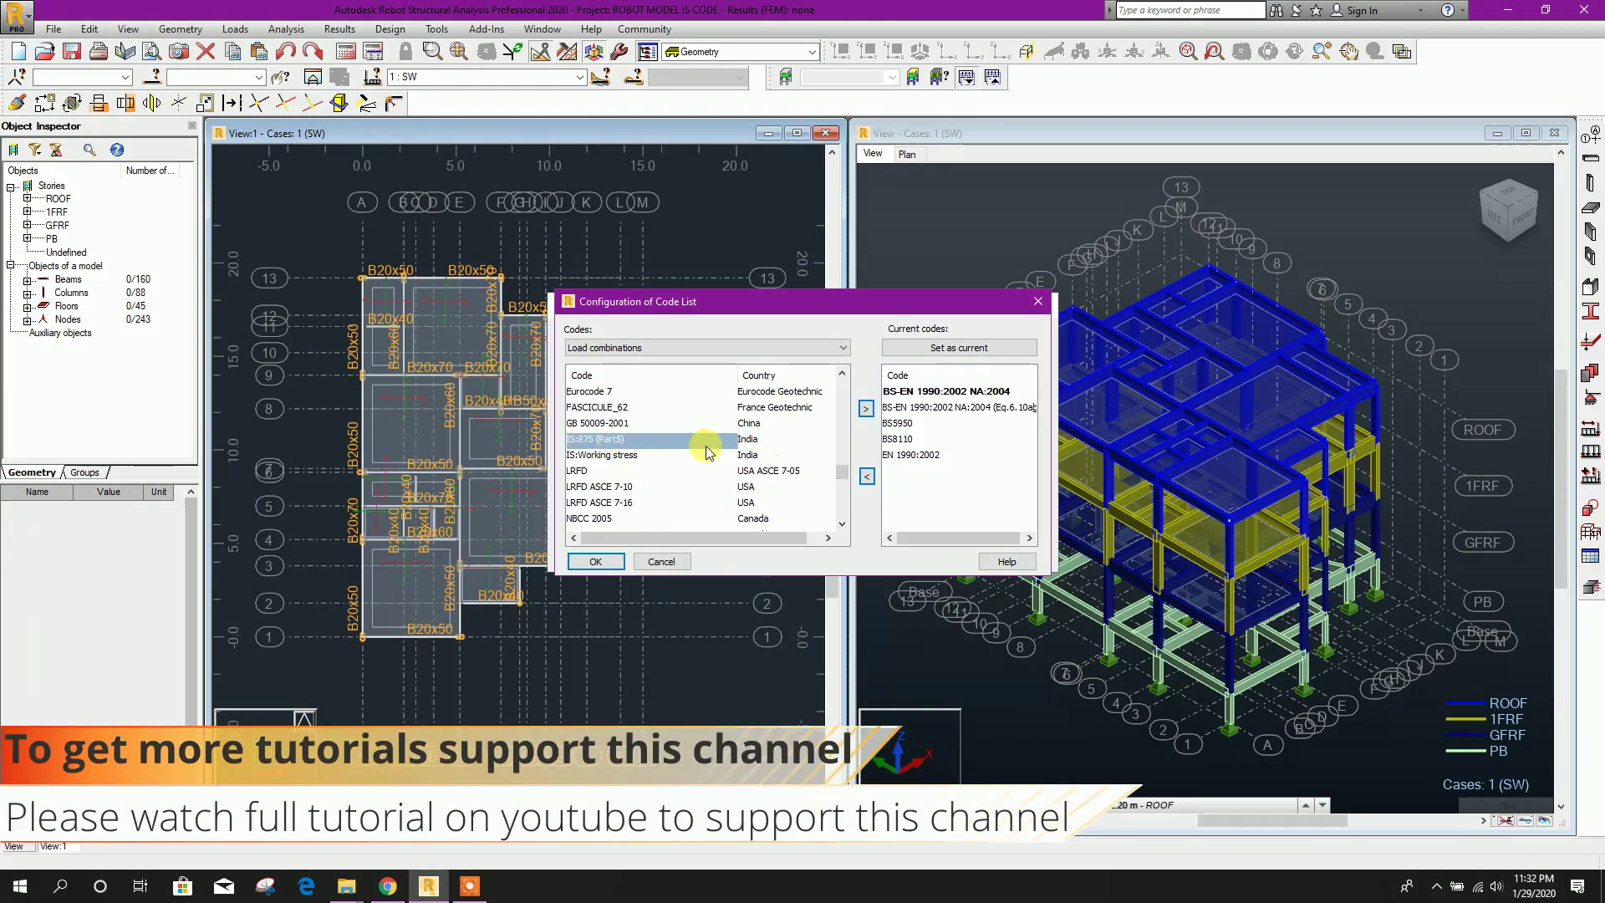
{"action": "left_click", "coordinate": [866, 409]}
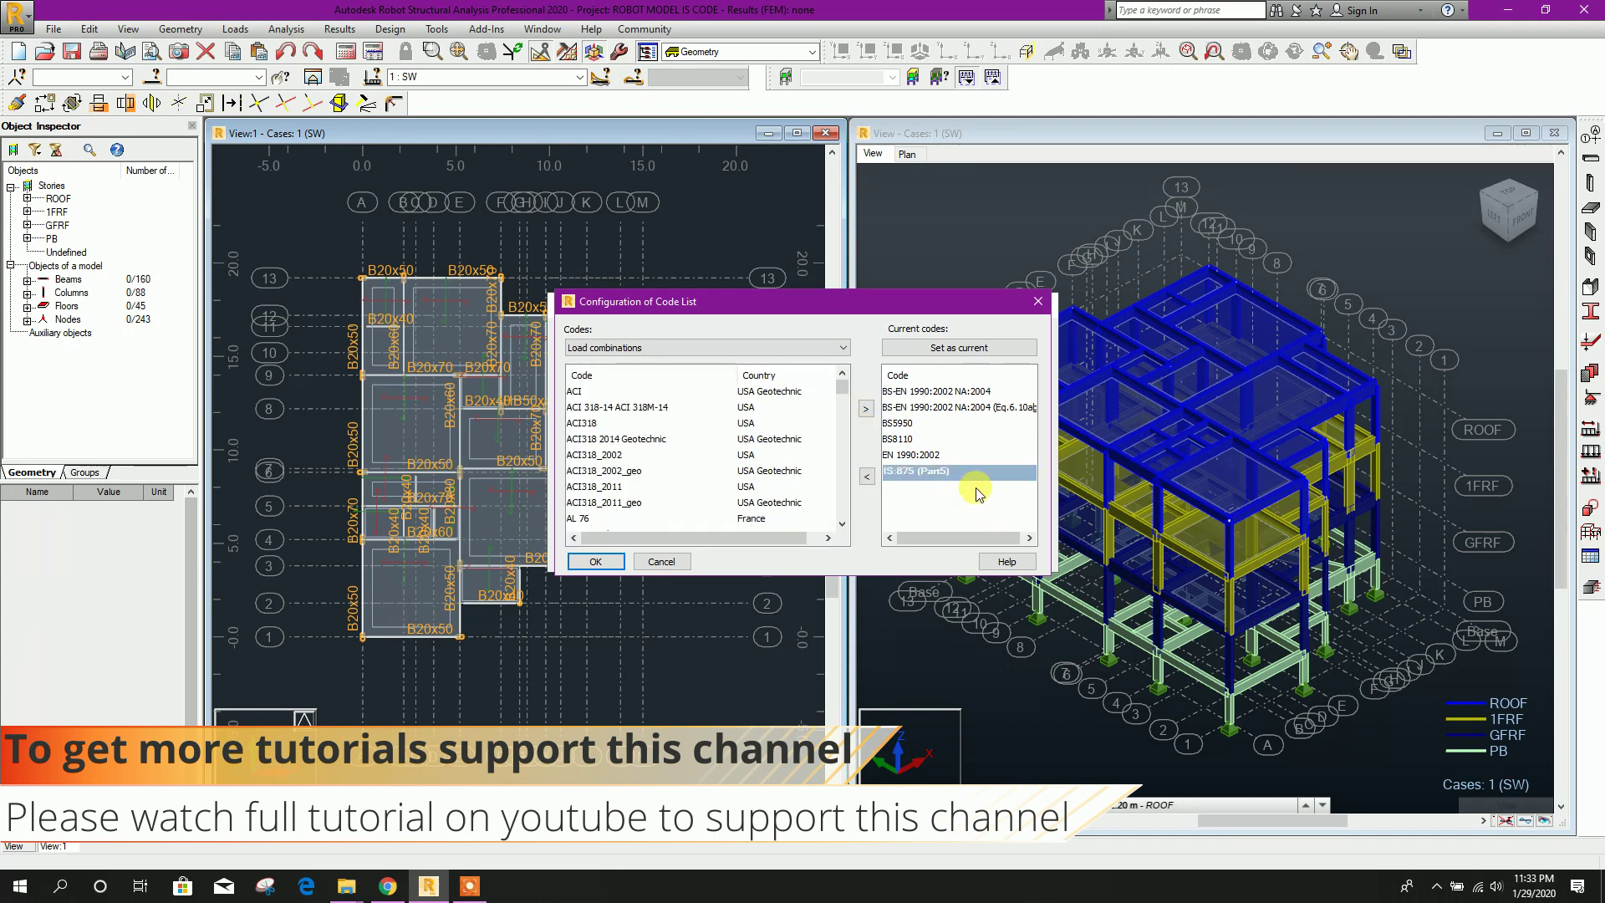
{"action": "left_click", "coordinate": [599, 562]}
{"action": "left_click", "coordinate": [876, 558]}
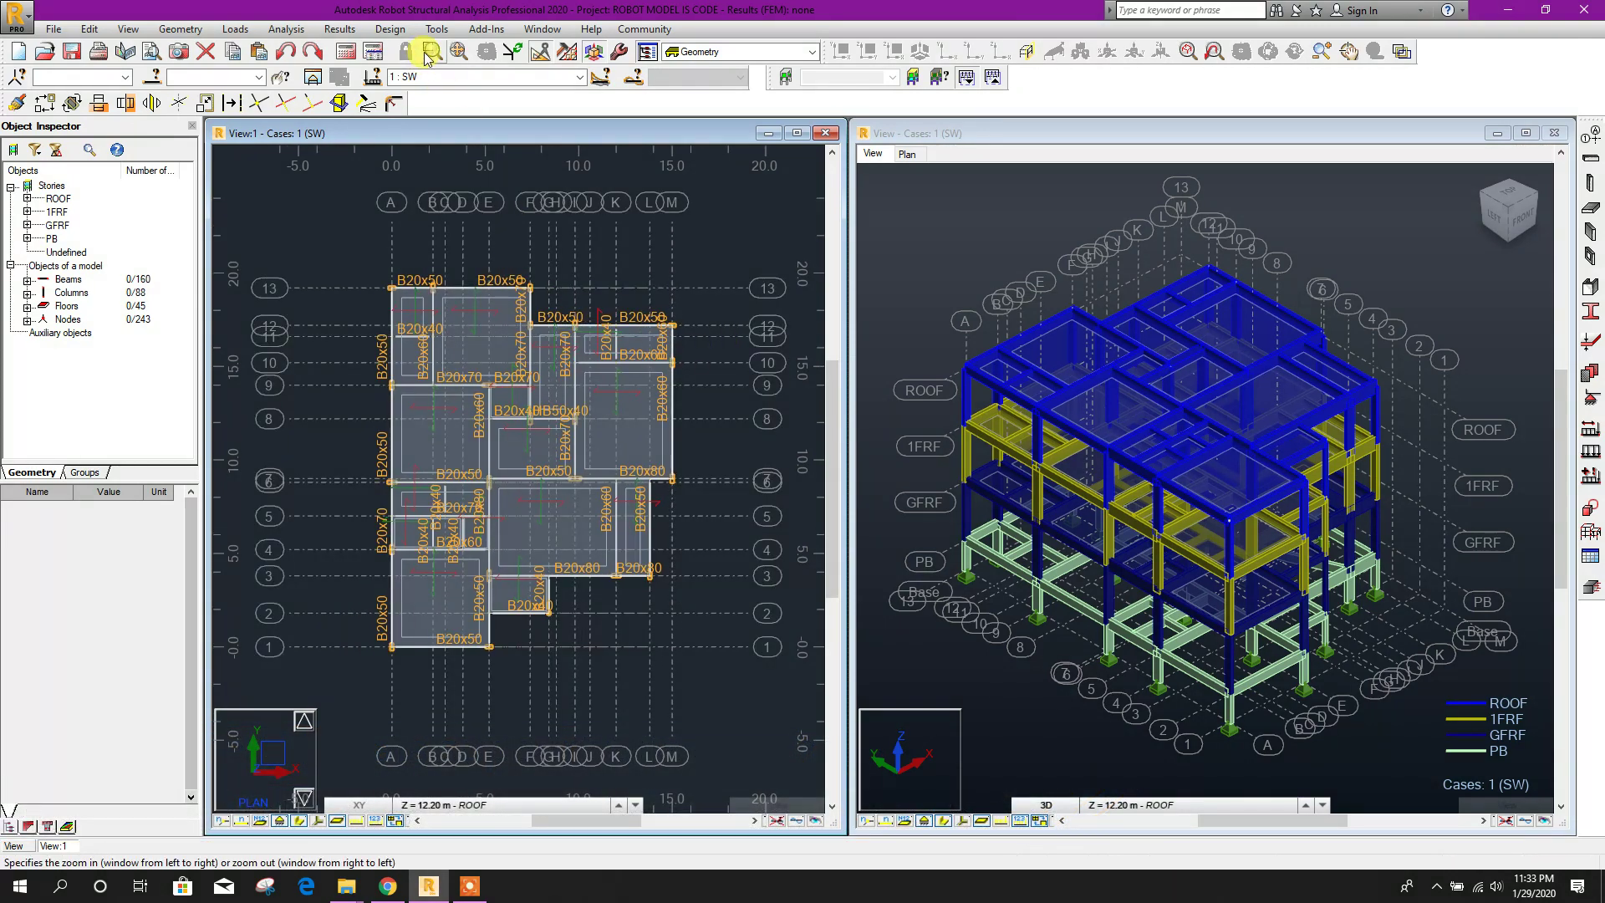
Create manual load combination number 4 of type ULS named DC1
{"action": "left_click", "coordinate": [235, 30]}
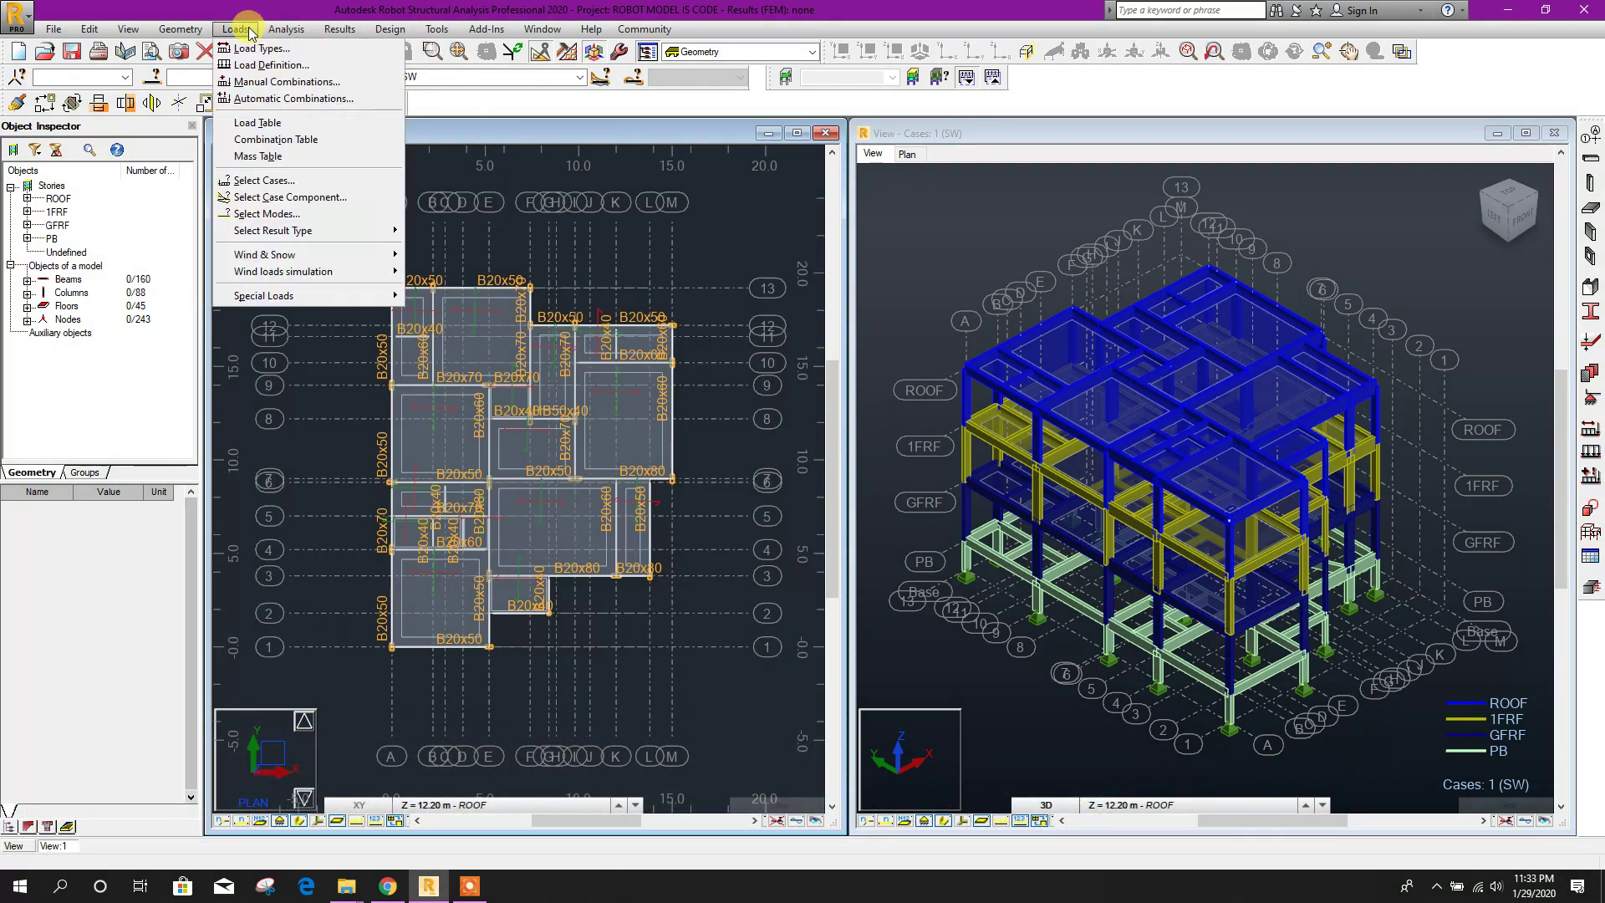
{"action": "left_click", "coordinate": [250, 81]}
{"action": "left_click_drag", "start_coordinate": [824, 355], "coordinate": [850, 297]}
{"action": "double_click", "coordinate": [757, 392]}
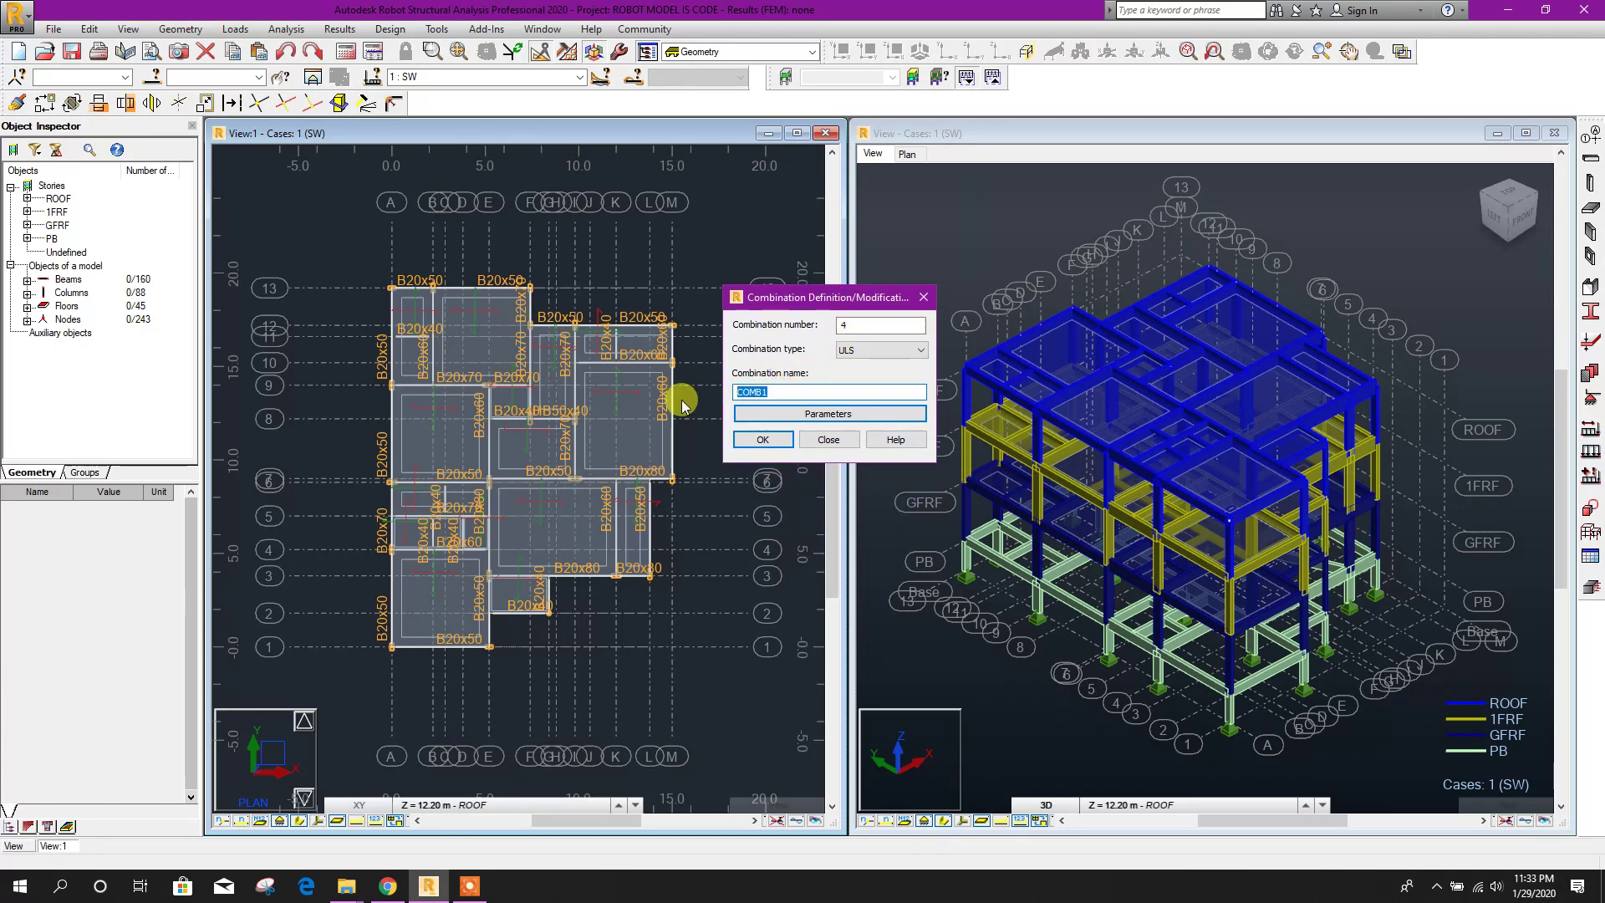
{"action": "type", "text": "DC1"}
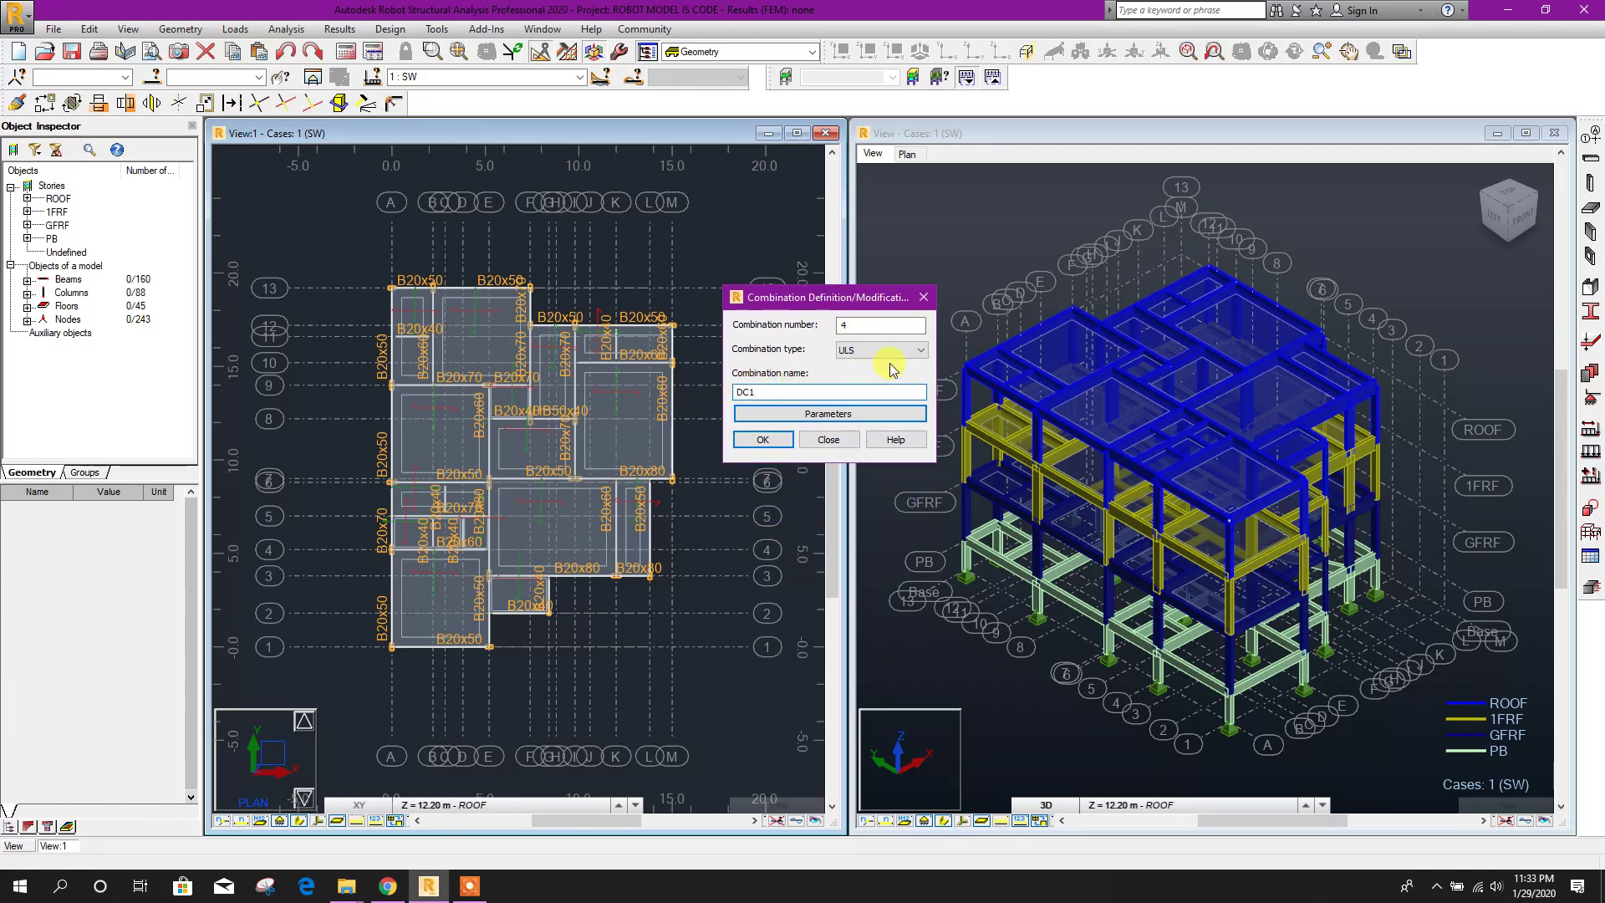
{"action": "left_click", "coordinate": [763, 439]}
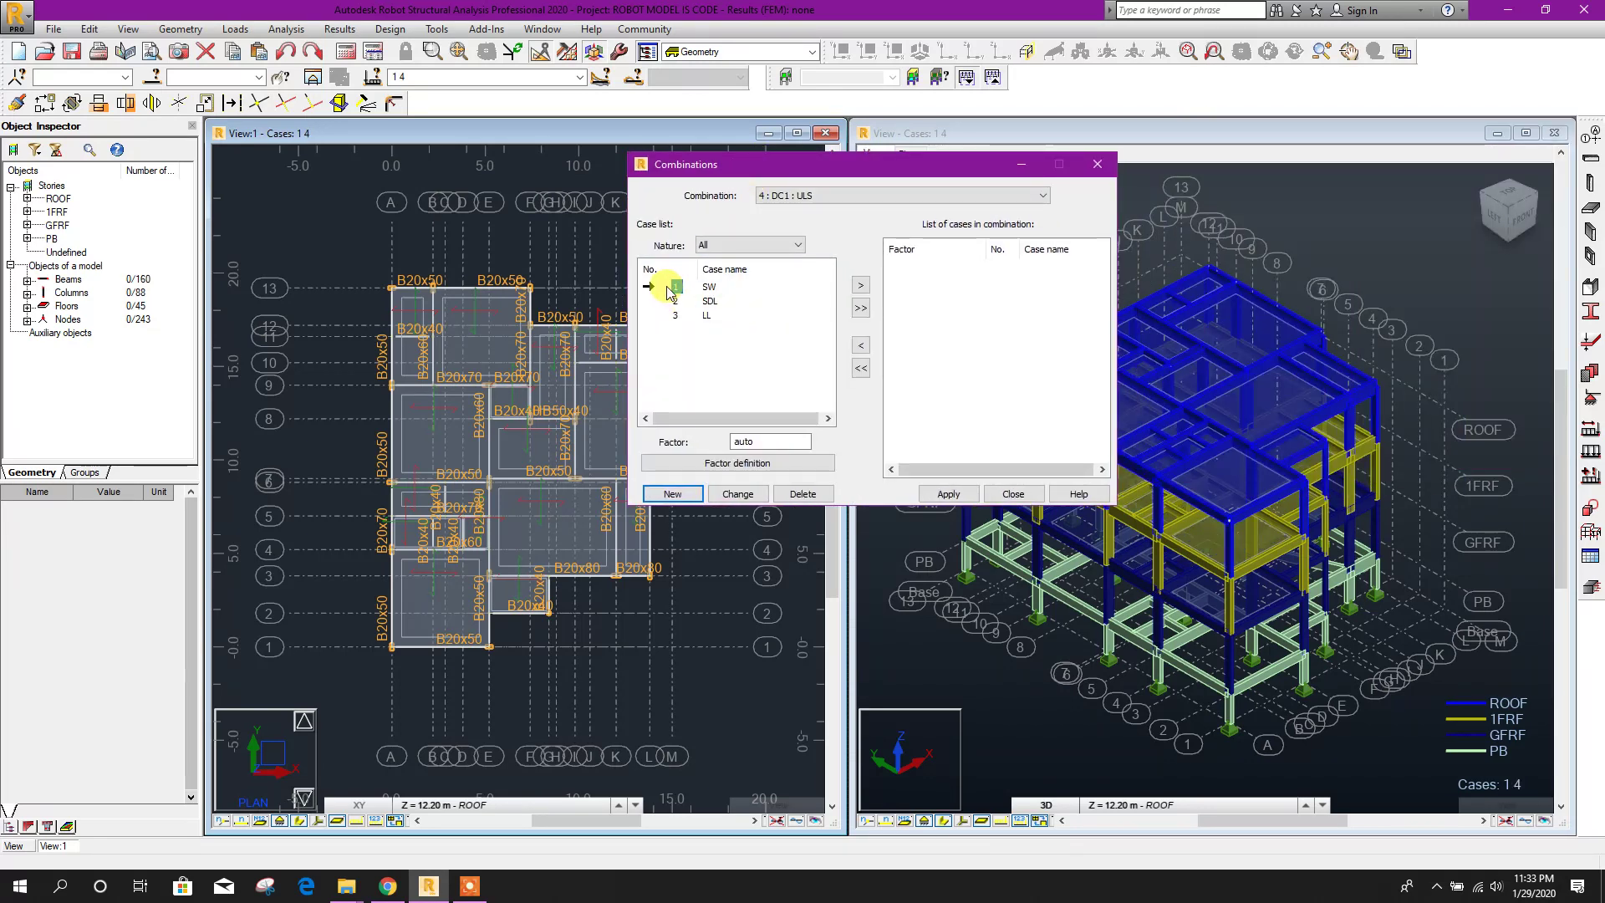
Try adding all load cases to combination DC1 with automatic factors and check the ULS combination factor definitions
{"action": "left_click", "coordinate": [861, 309]}
{"action": "left_click", "coordinate": [933, 268]}
{"action": "left_click", "coordinate": [932, 298]}
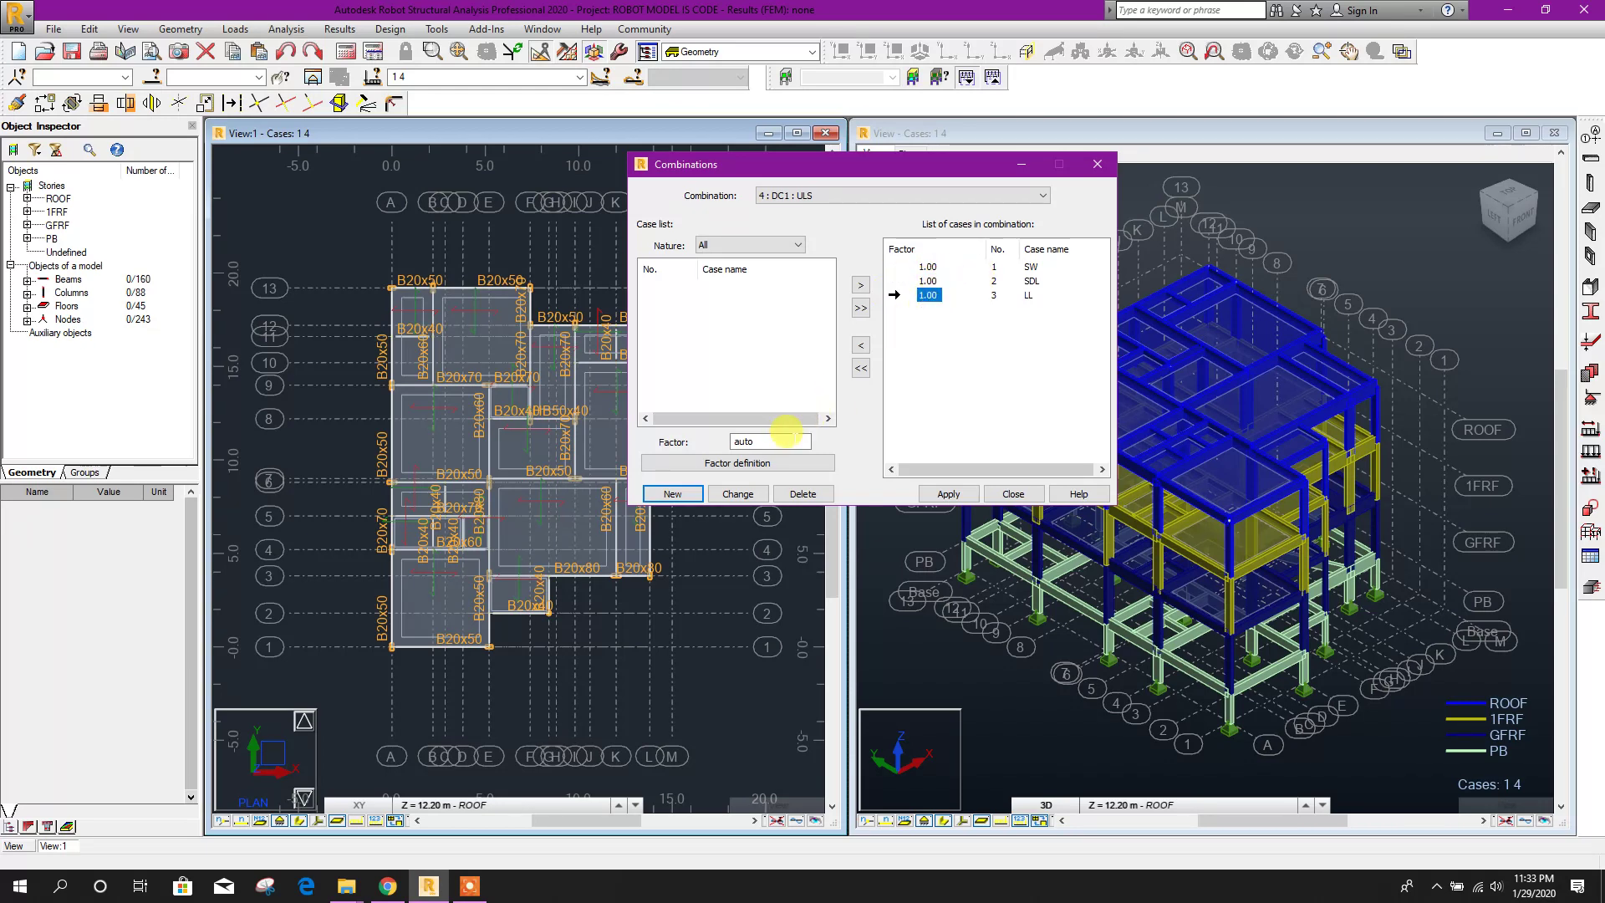
{"action": "left_click", "coordinate": [752, 463]}
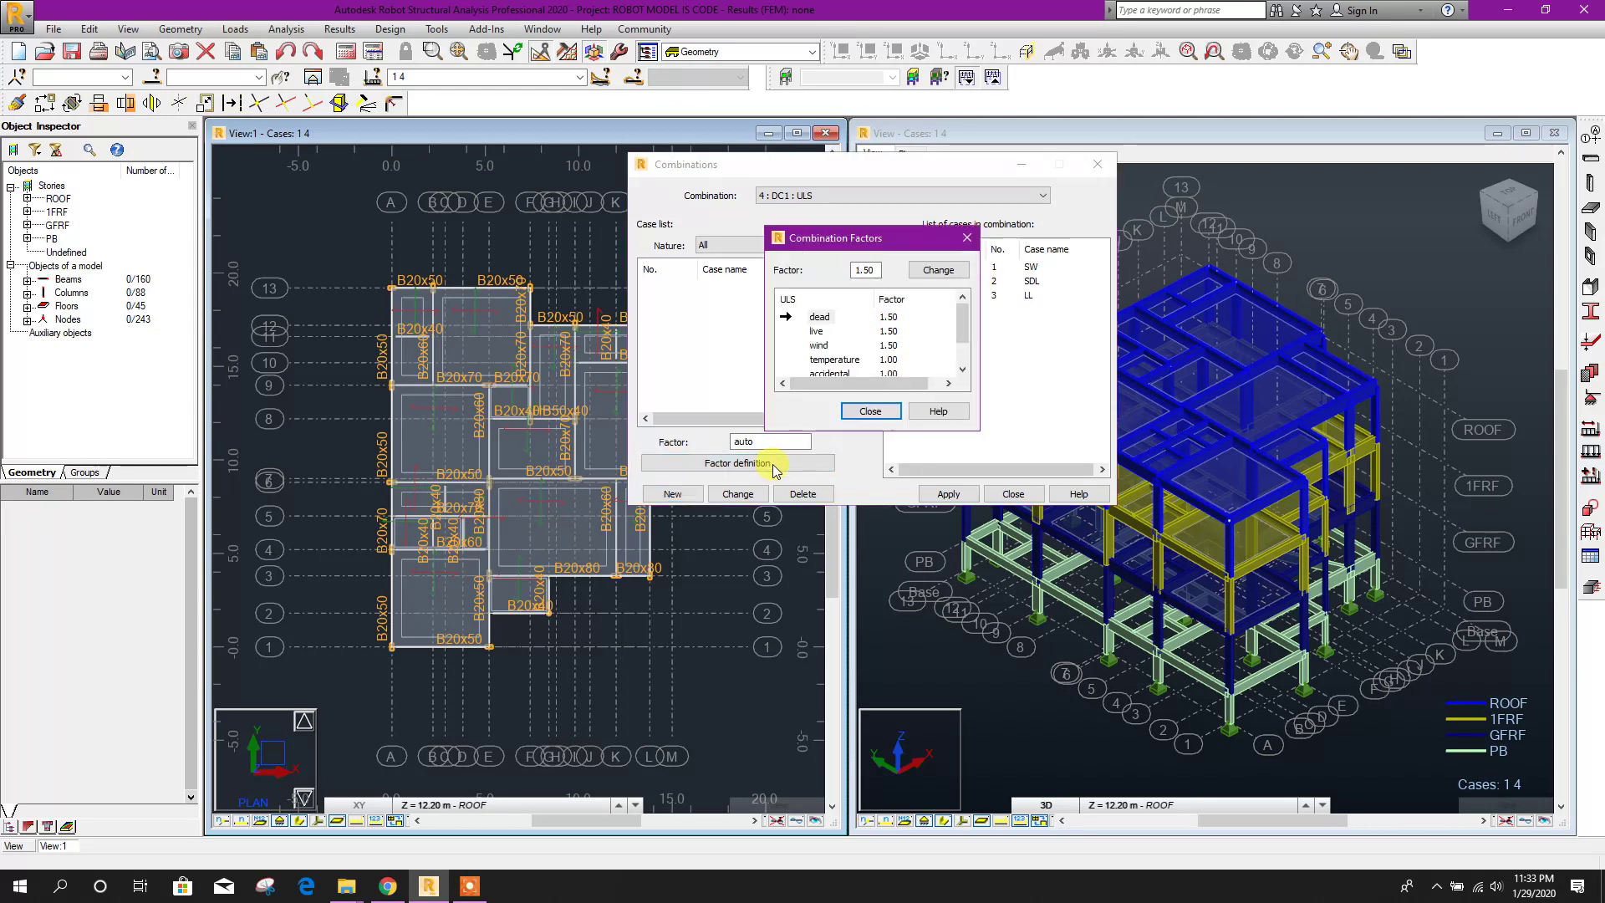
{"action": "left_click", "coordinate": [871, 341]}
{"action": "left_click", "coordinate": [871, 415]}
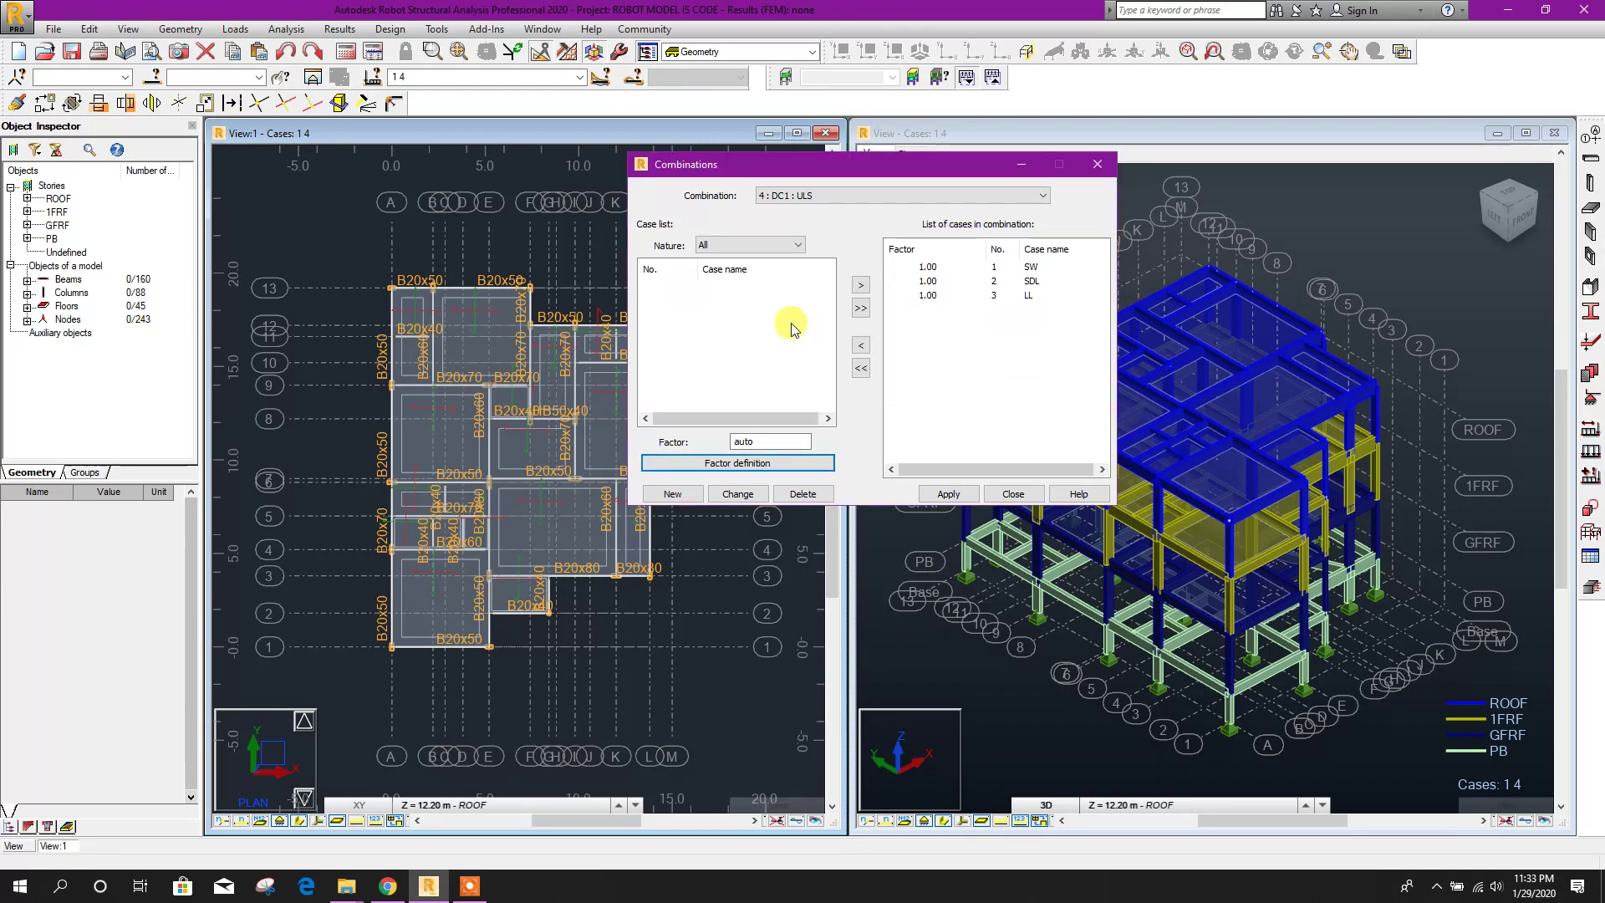
{"action": "left_click", "coordinate": [861, 368]}
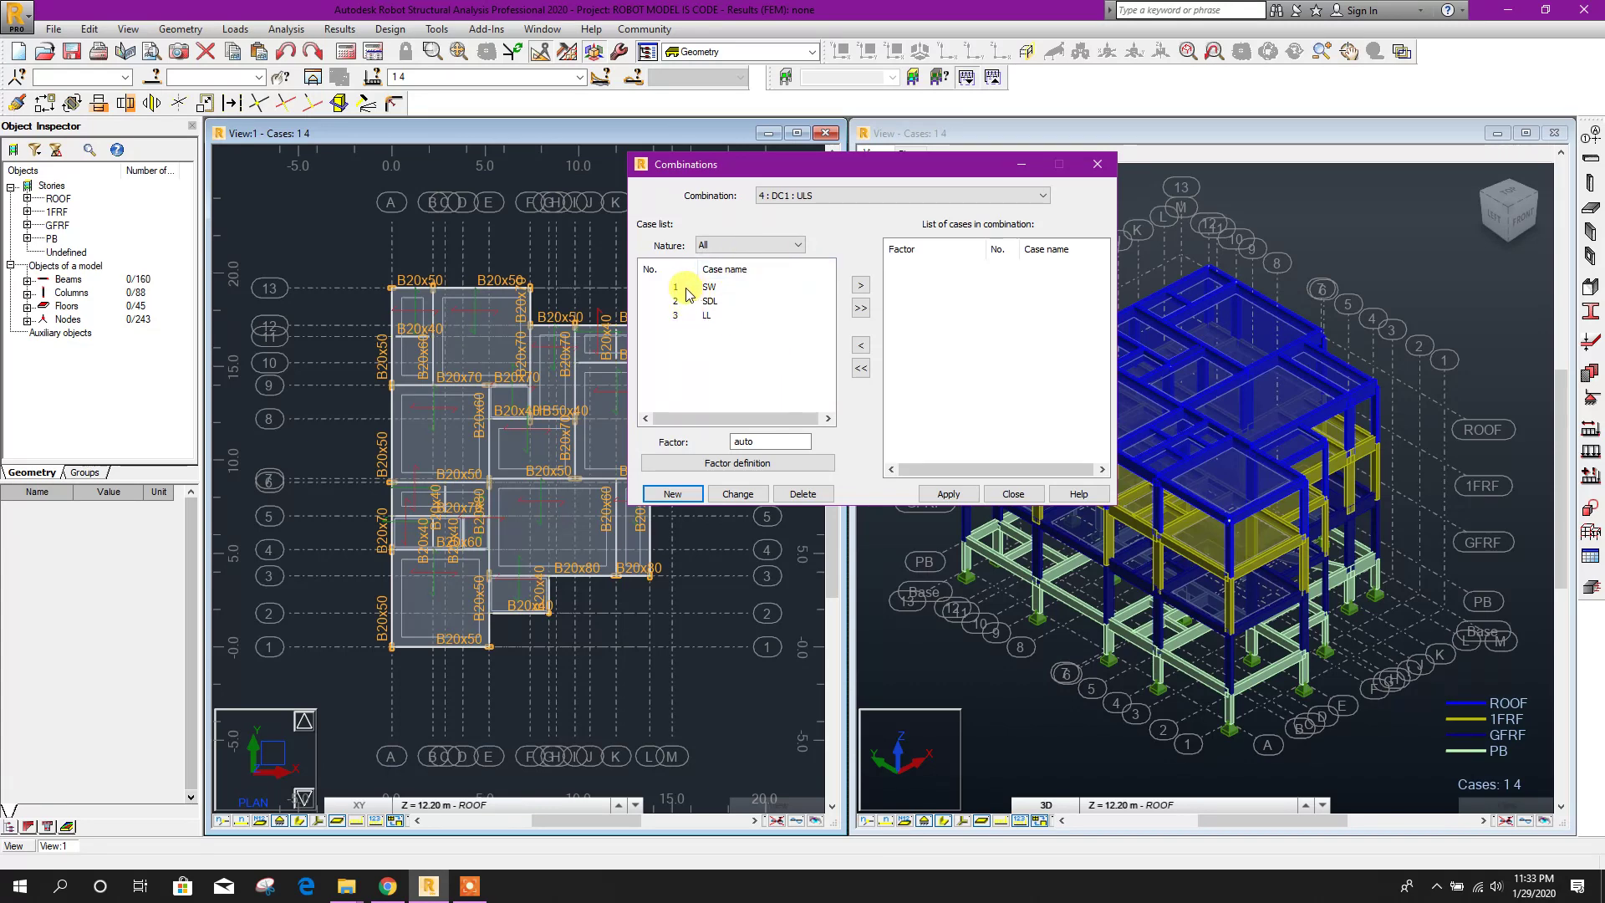
Add load cases SW and SDL to combination DC1 with a factor of 1.5, leave out LL, and apply the combination
{"action": "double_click", "coordinate": [752, 442]}
{"action": "type", "text": "1.5"}
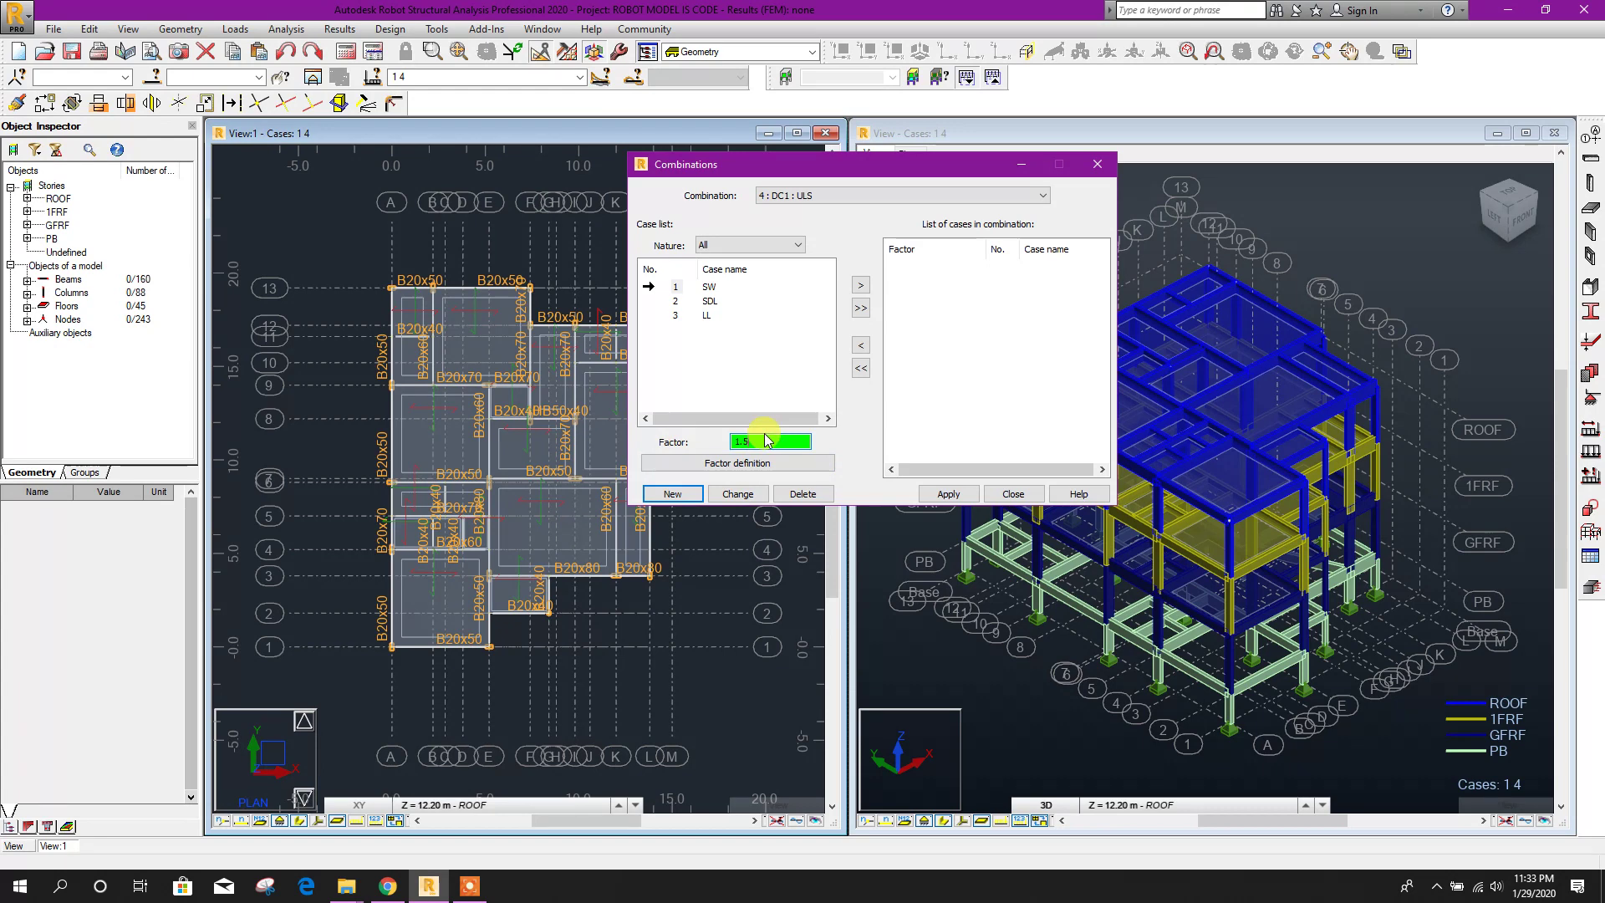
{"action": "left_click", "coordinate": [860, 310]}
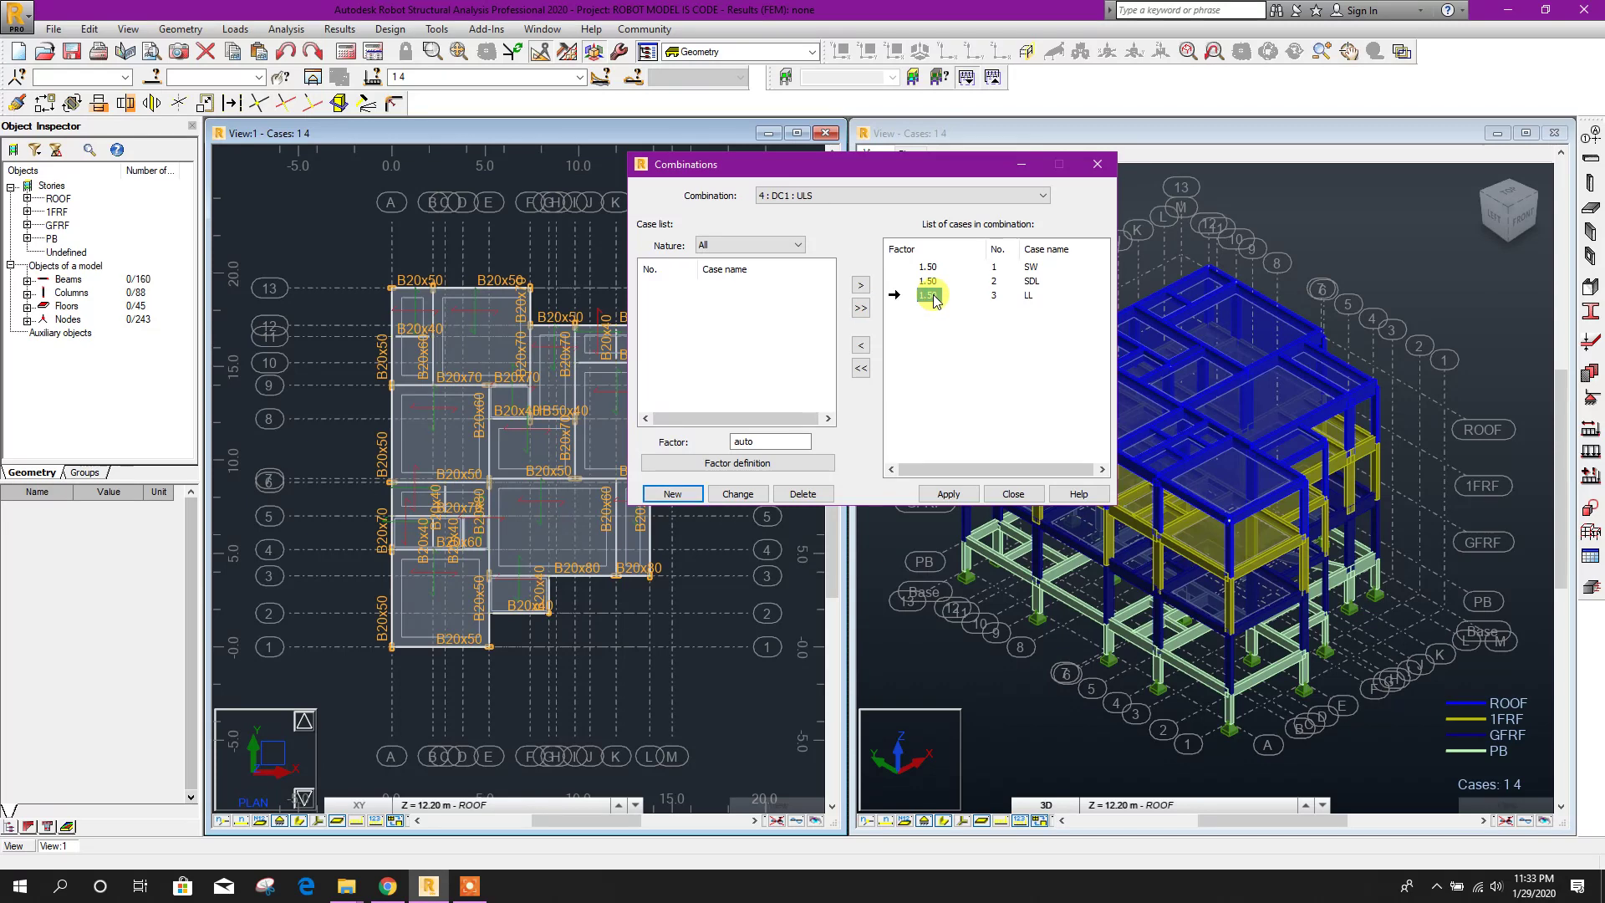
{"action": "left_click", "coordinate": [860, 347]}
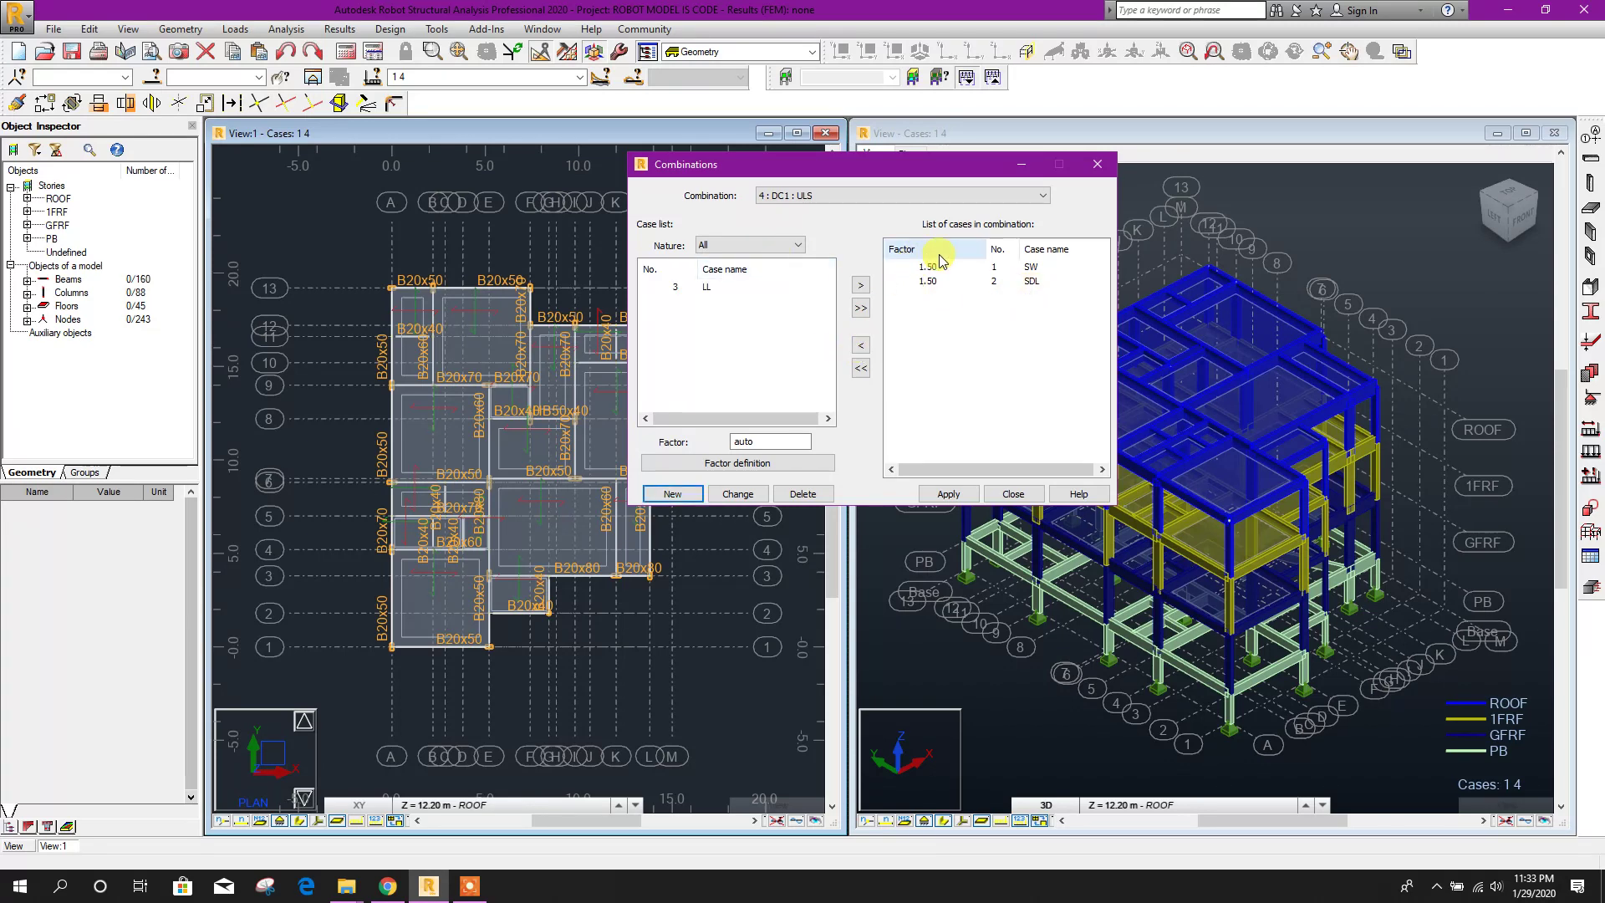
{"action": "left_click", "coordinate": [948, 494]}
Create combination number 5 of type ULS named DC2
{"action": "left_click", "coordinate": [719, 491]}
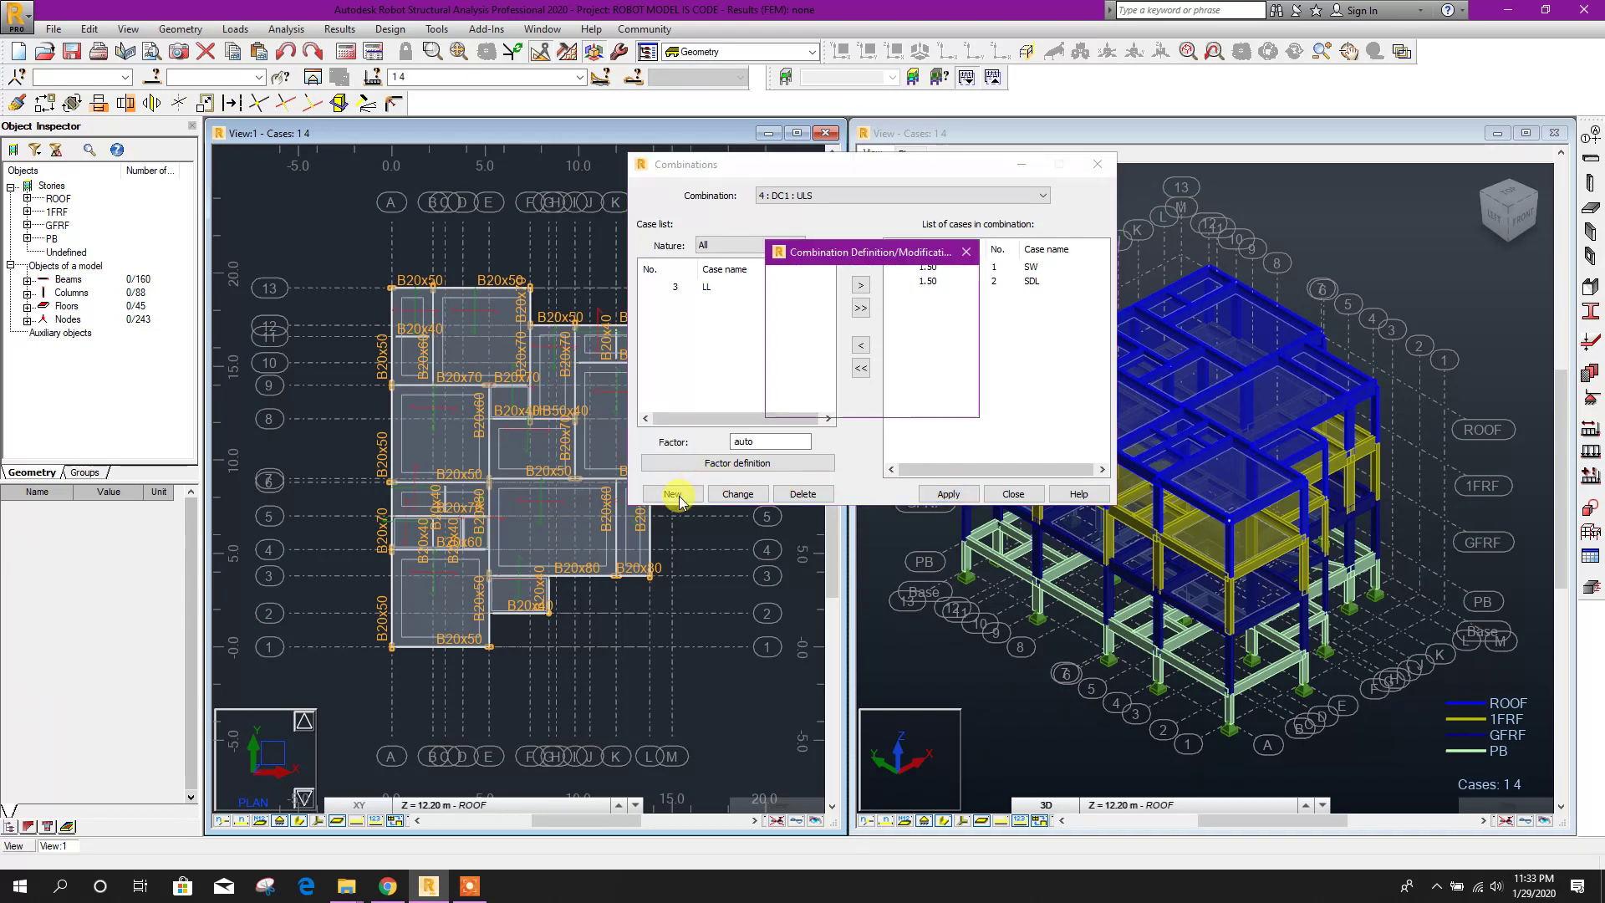
{"action": "double_click", "coordinate": [795, 346]}
{"action": "type", "text": "DC2"}
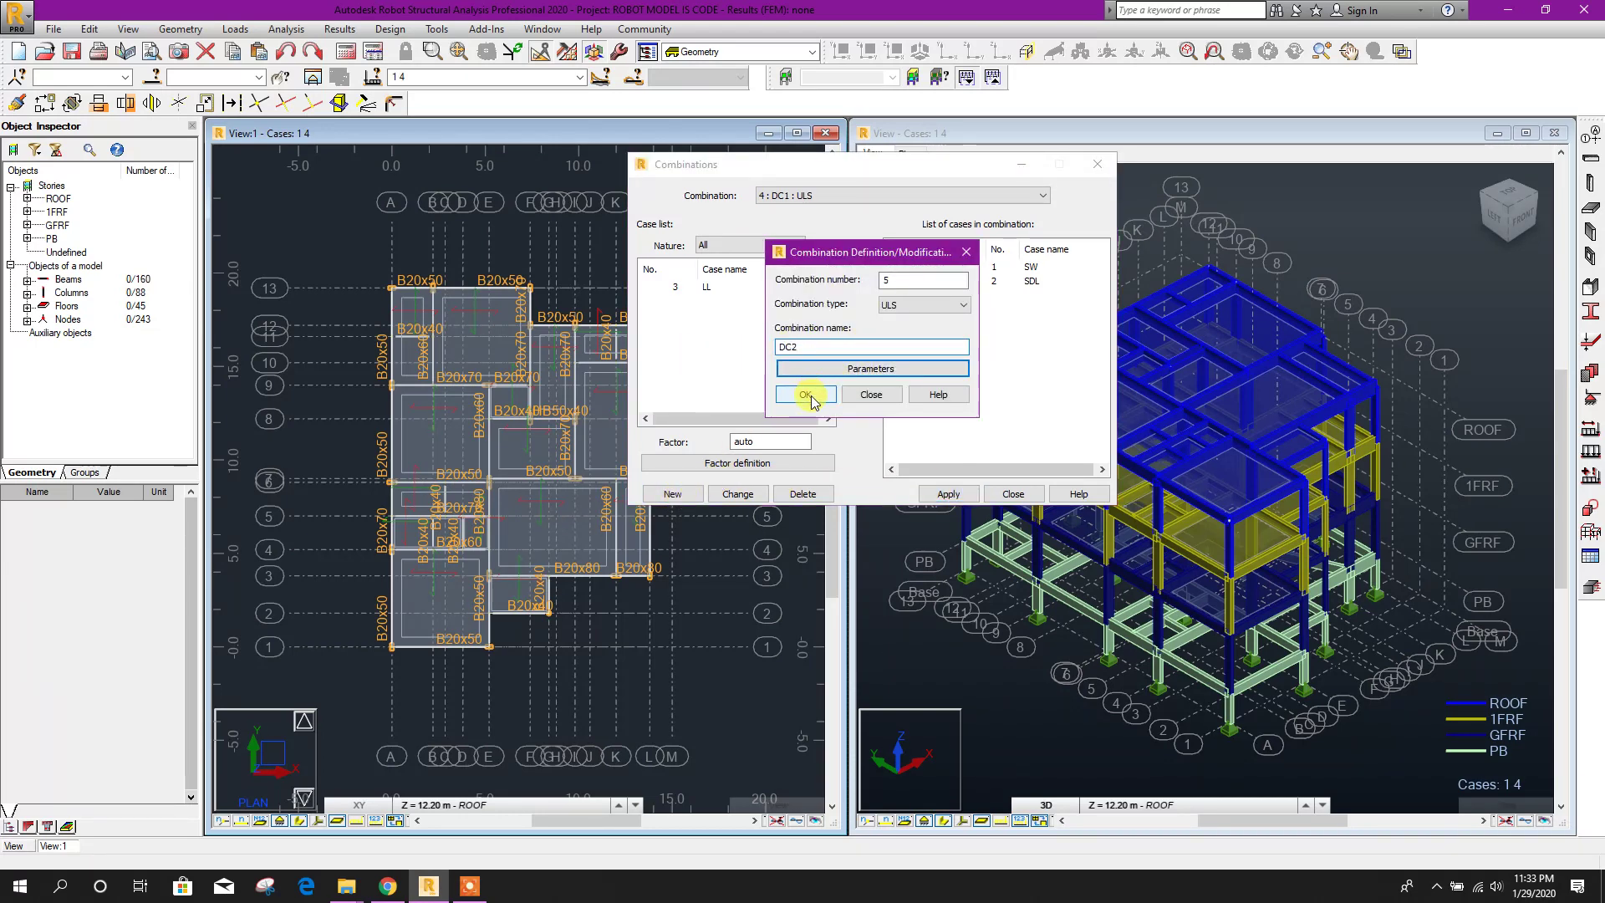
{"action": "left_click", "coordinate": [807, 394]}
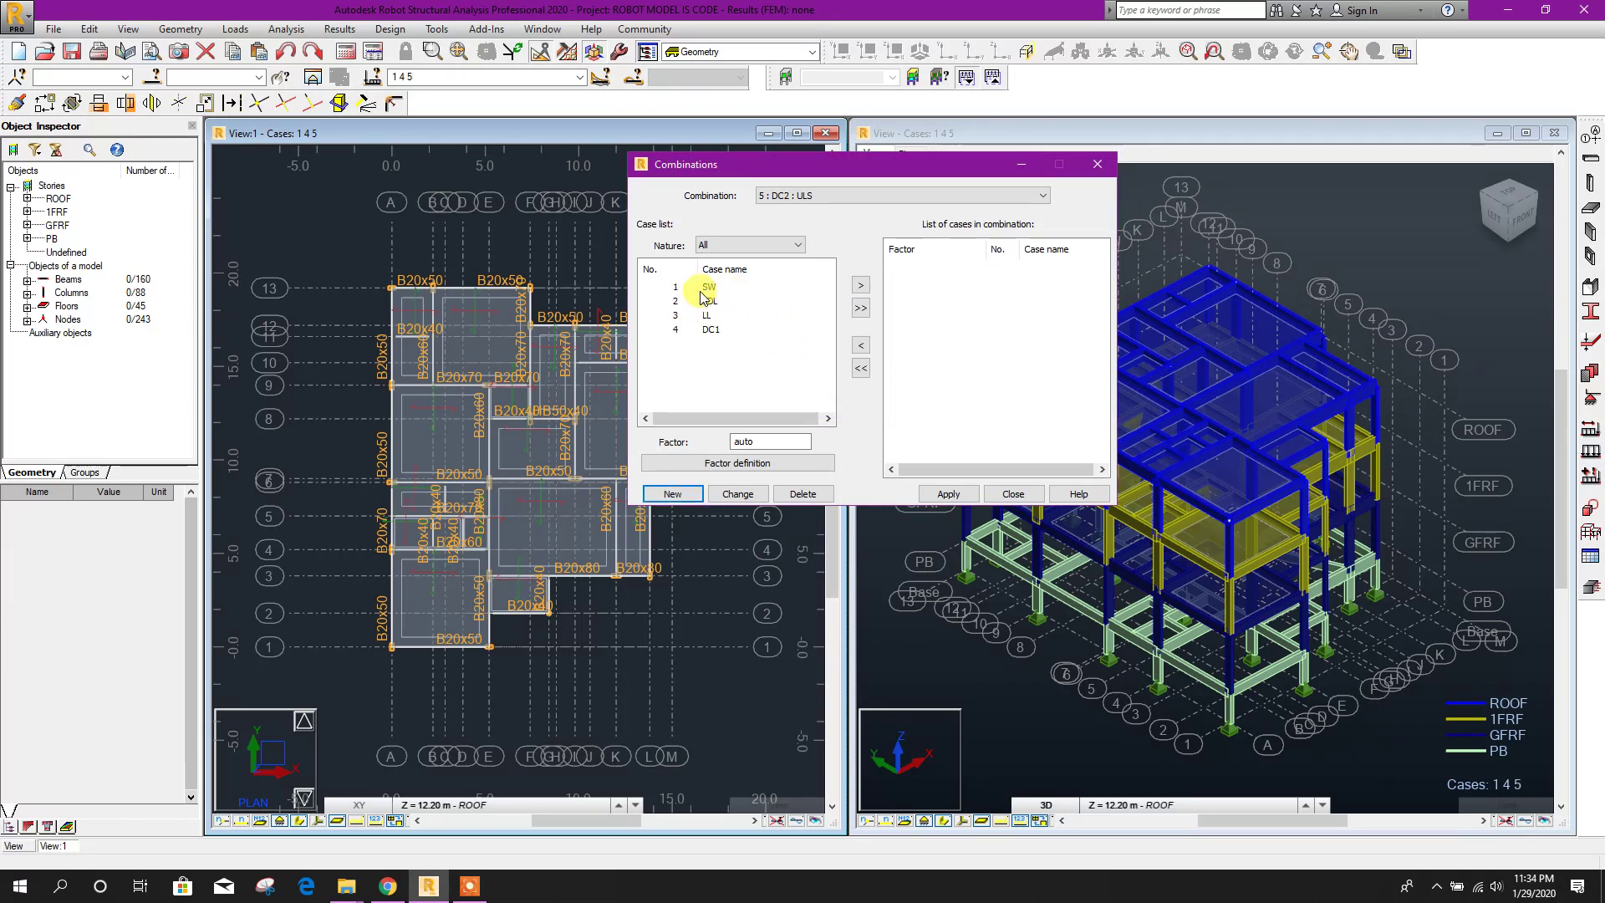
Add load cases SW, SDL and LL to combination DC2 with a factor of 1.5, leave out DC1, and apply the combination
{"action": "left_click", "coordinate": [733, 441]}
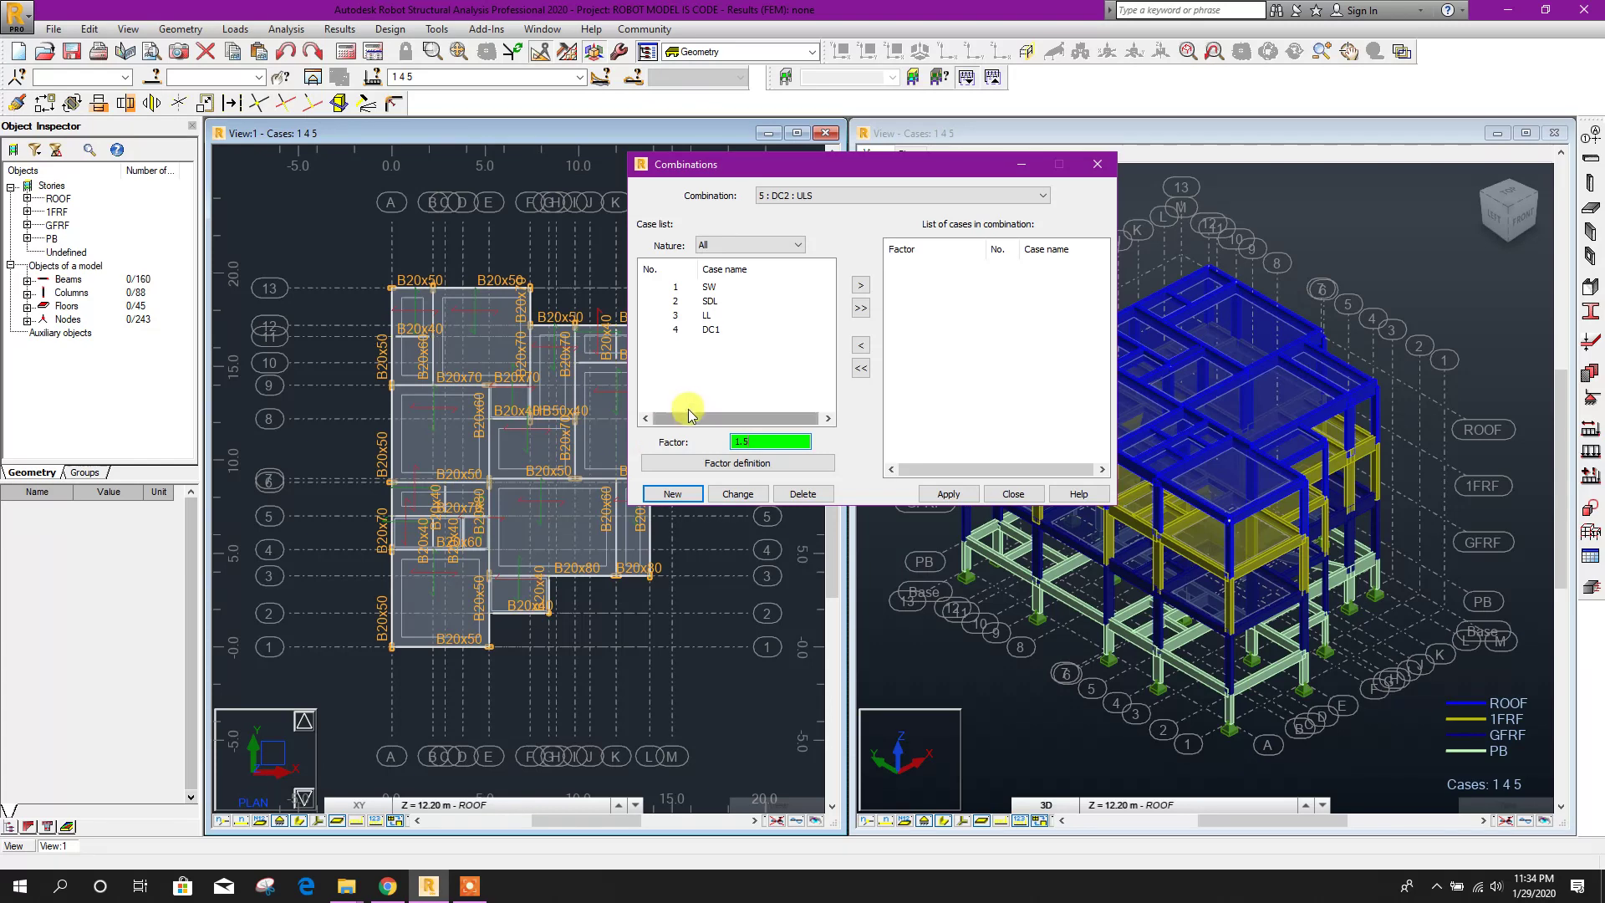
{"action": "left_click", "coordinate": [860, 308]}
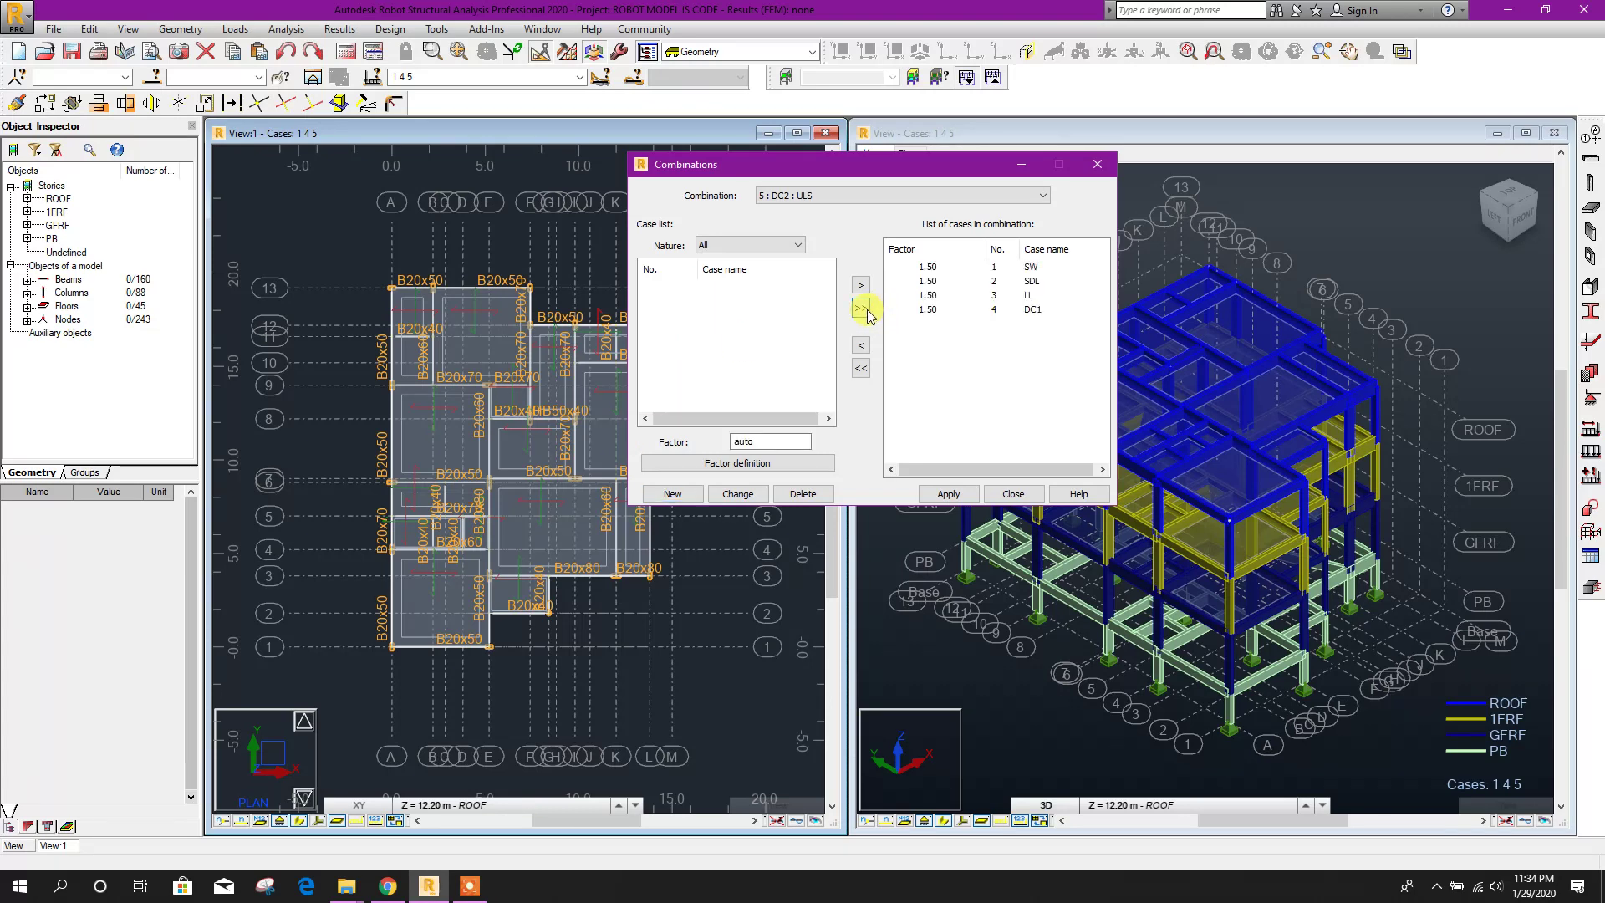
{"action": "left_click", "coordinate": [930, 310]}
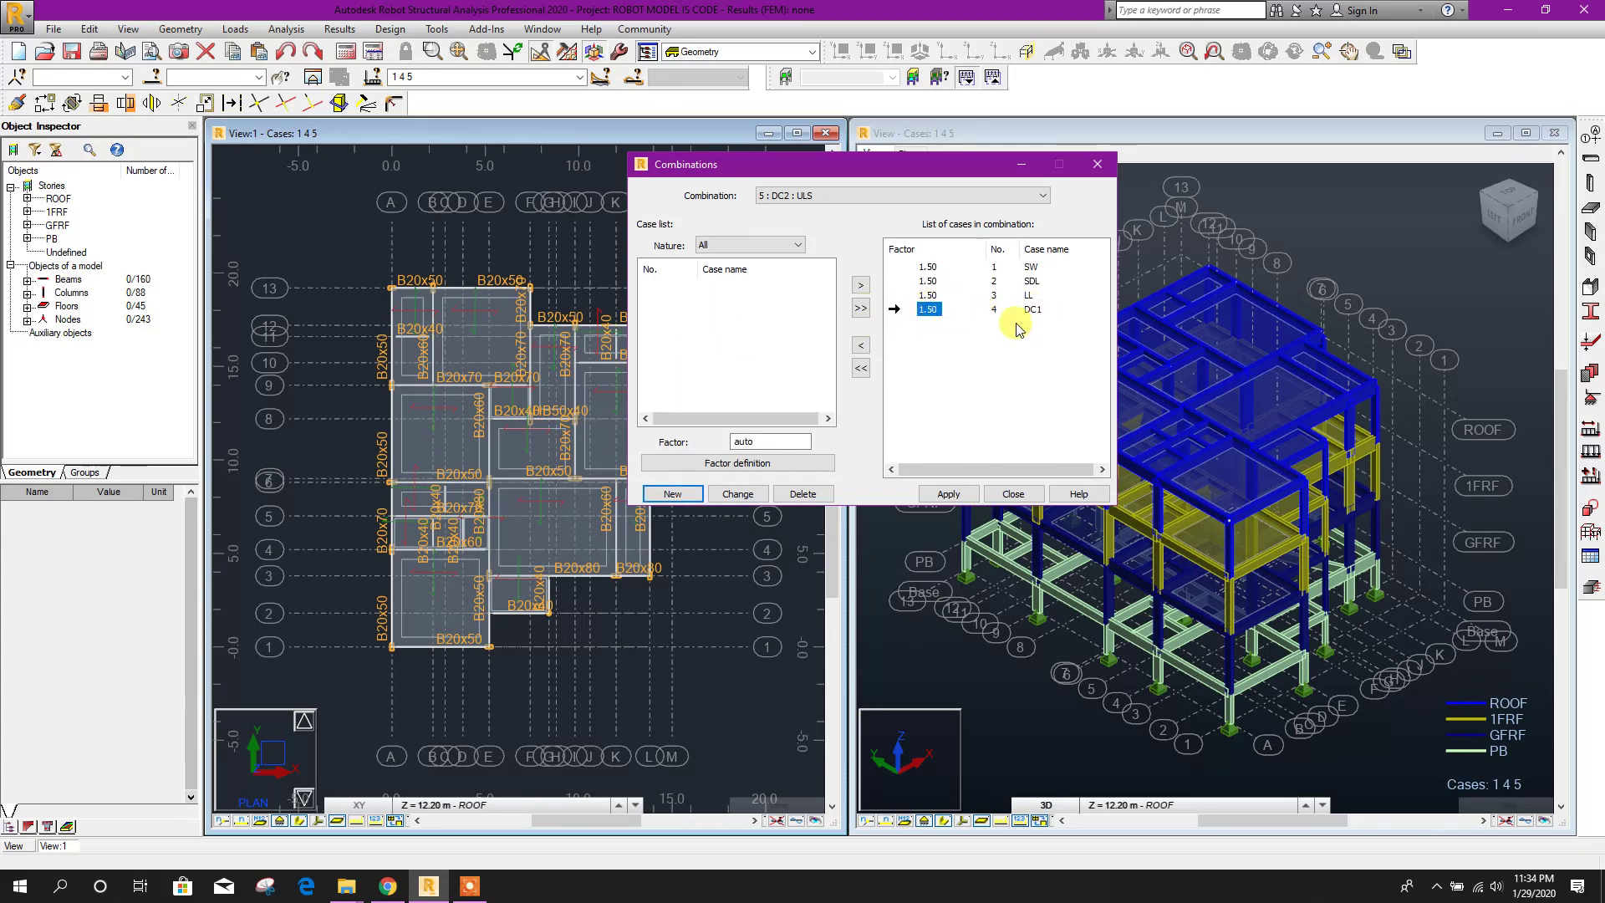
{"action": "left_click", "coordinate": [864, 347]}
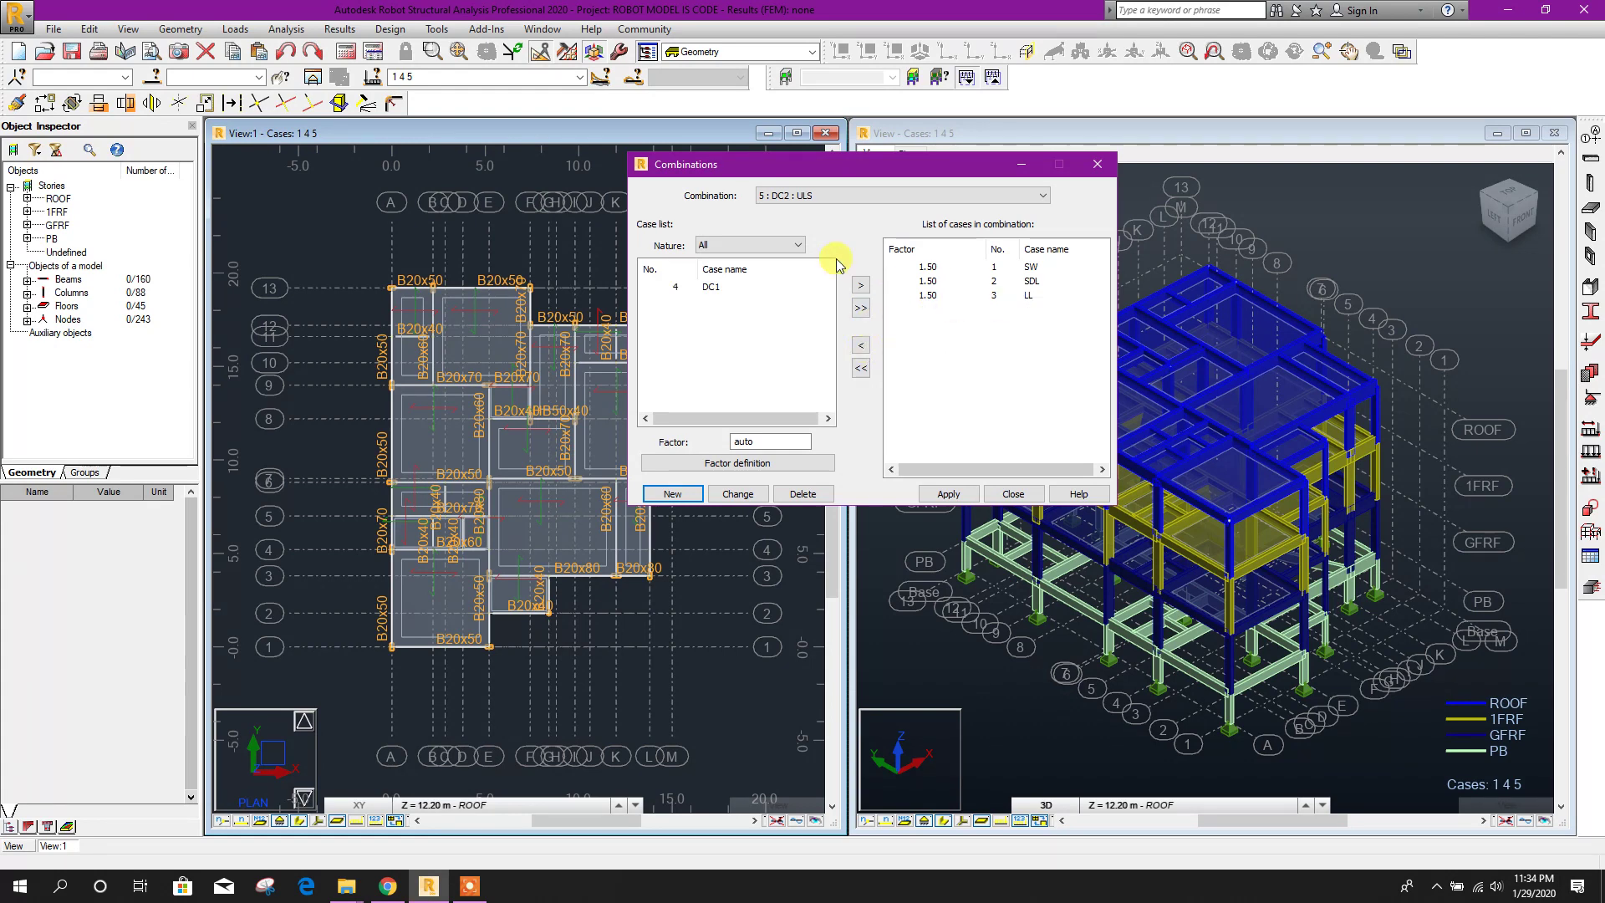
{"action": "left_click", "coordinate": [948, 494]}
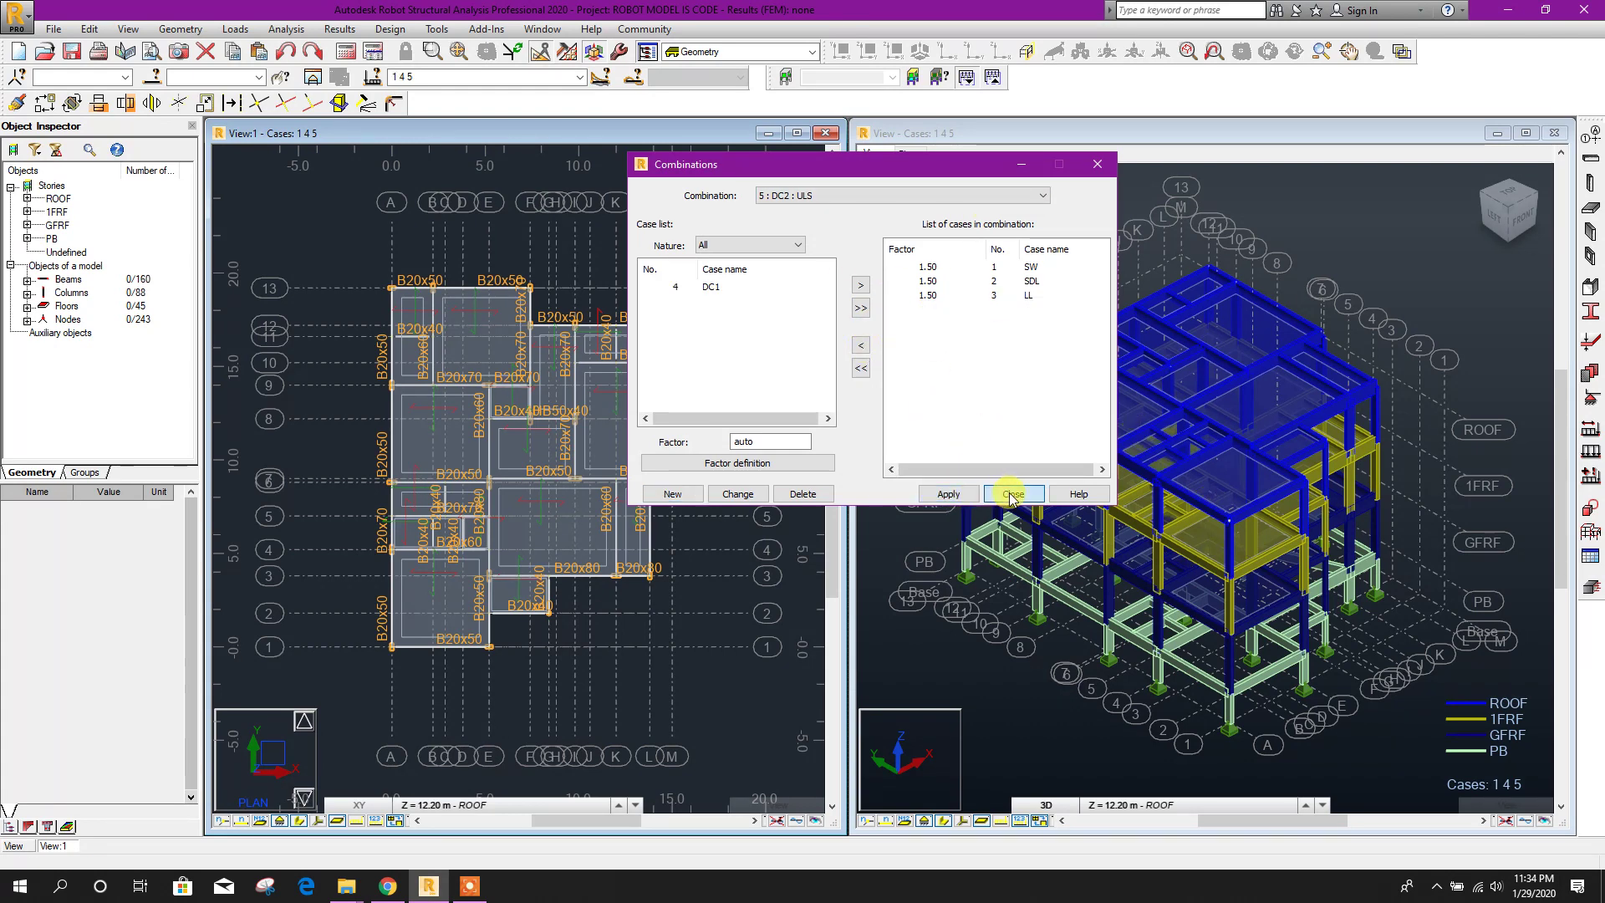
{"action": "left_click", "coordinate": [1013, 494]}
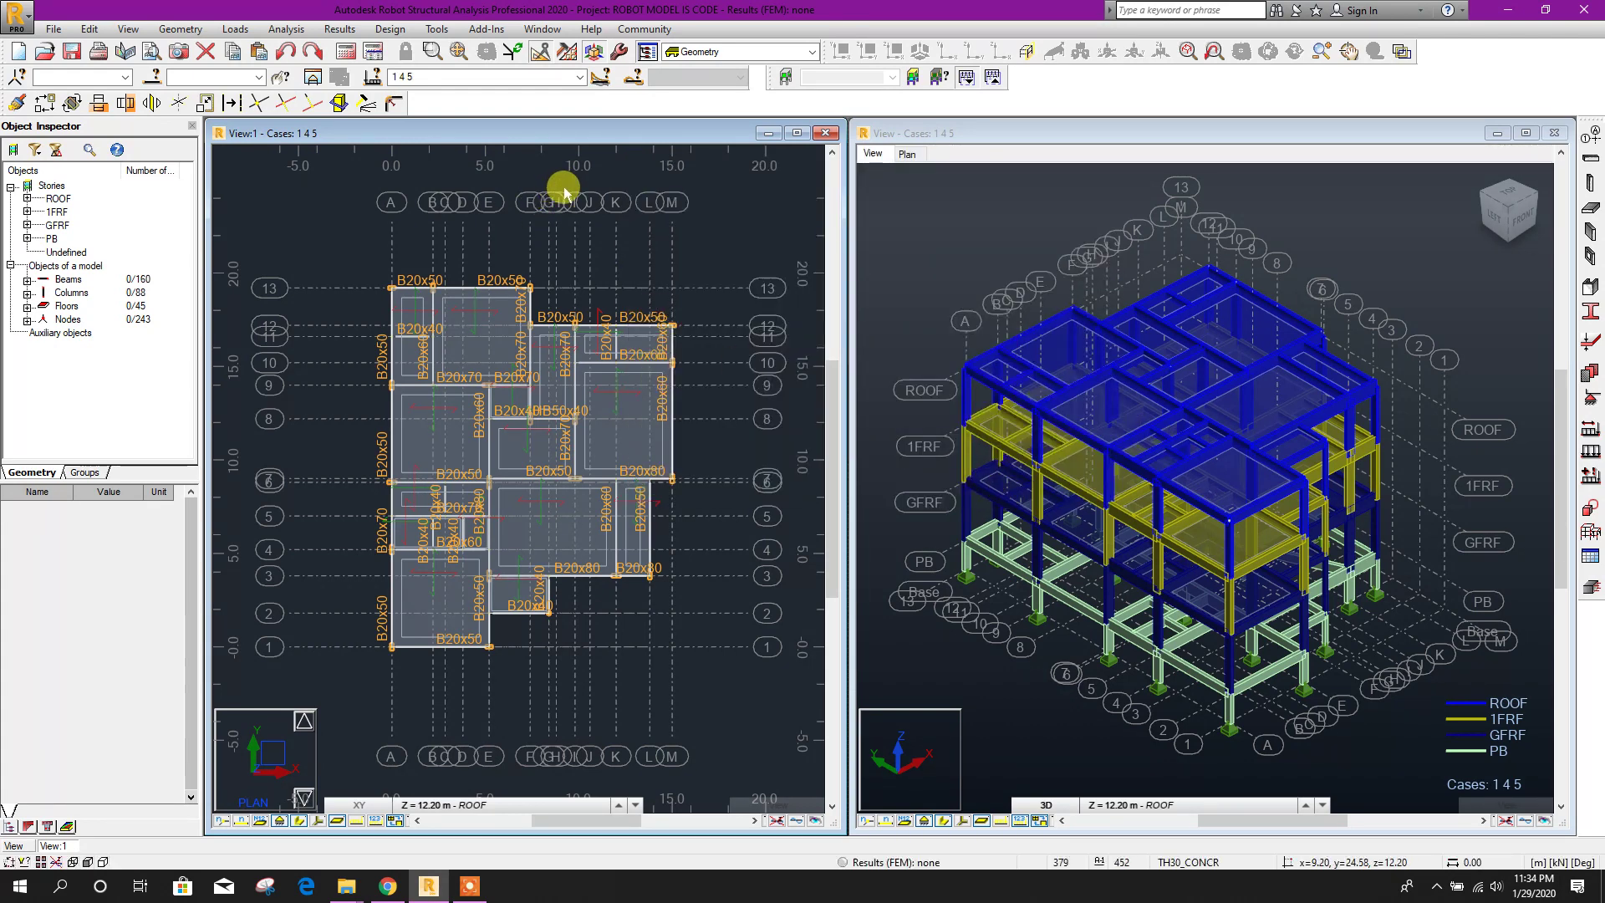
Run the structural calculation and inspect the resulting finite element mesh of the floors on the ROOF plan
{"action": "left_click", "coordinate": [346, 52]}
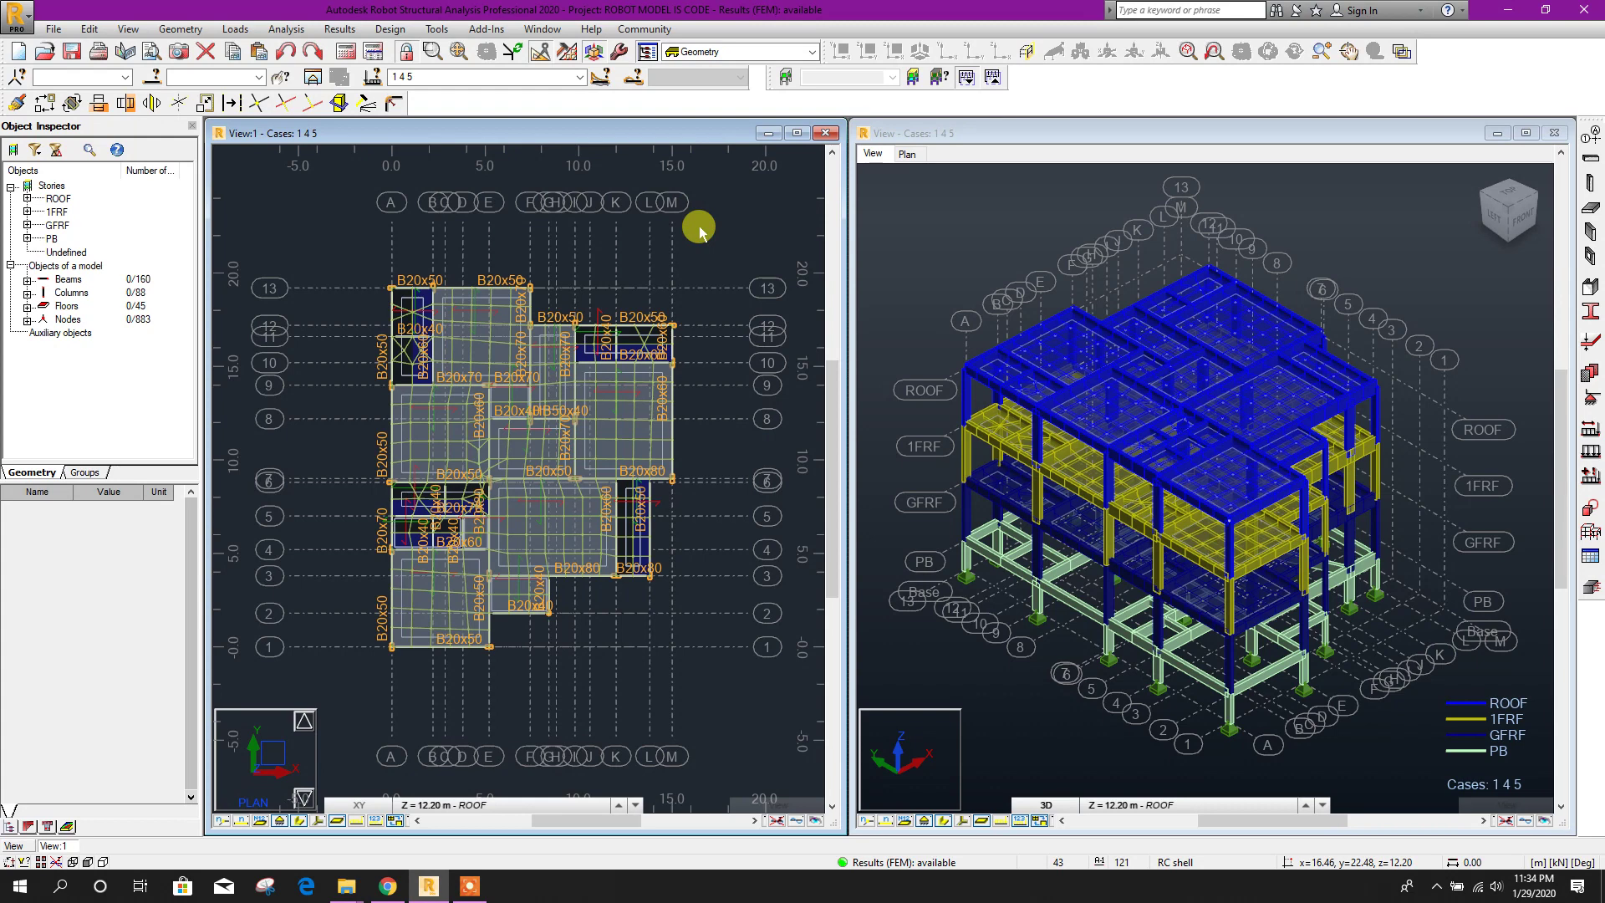
{"action": "scroll", "coordinate": [466, 404], "scroll_direction": "up", "scroll_amount": 2}
{"action": "scroll", "coordinate": [630, 627], "scroll_direction": "up", "scroll_amount": 1}
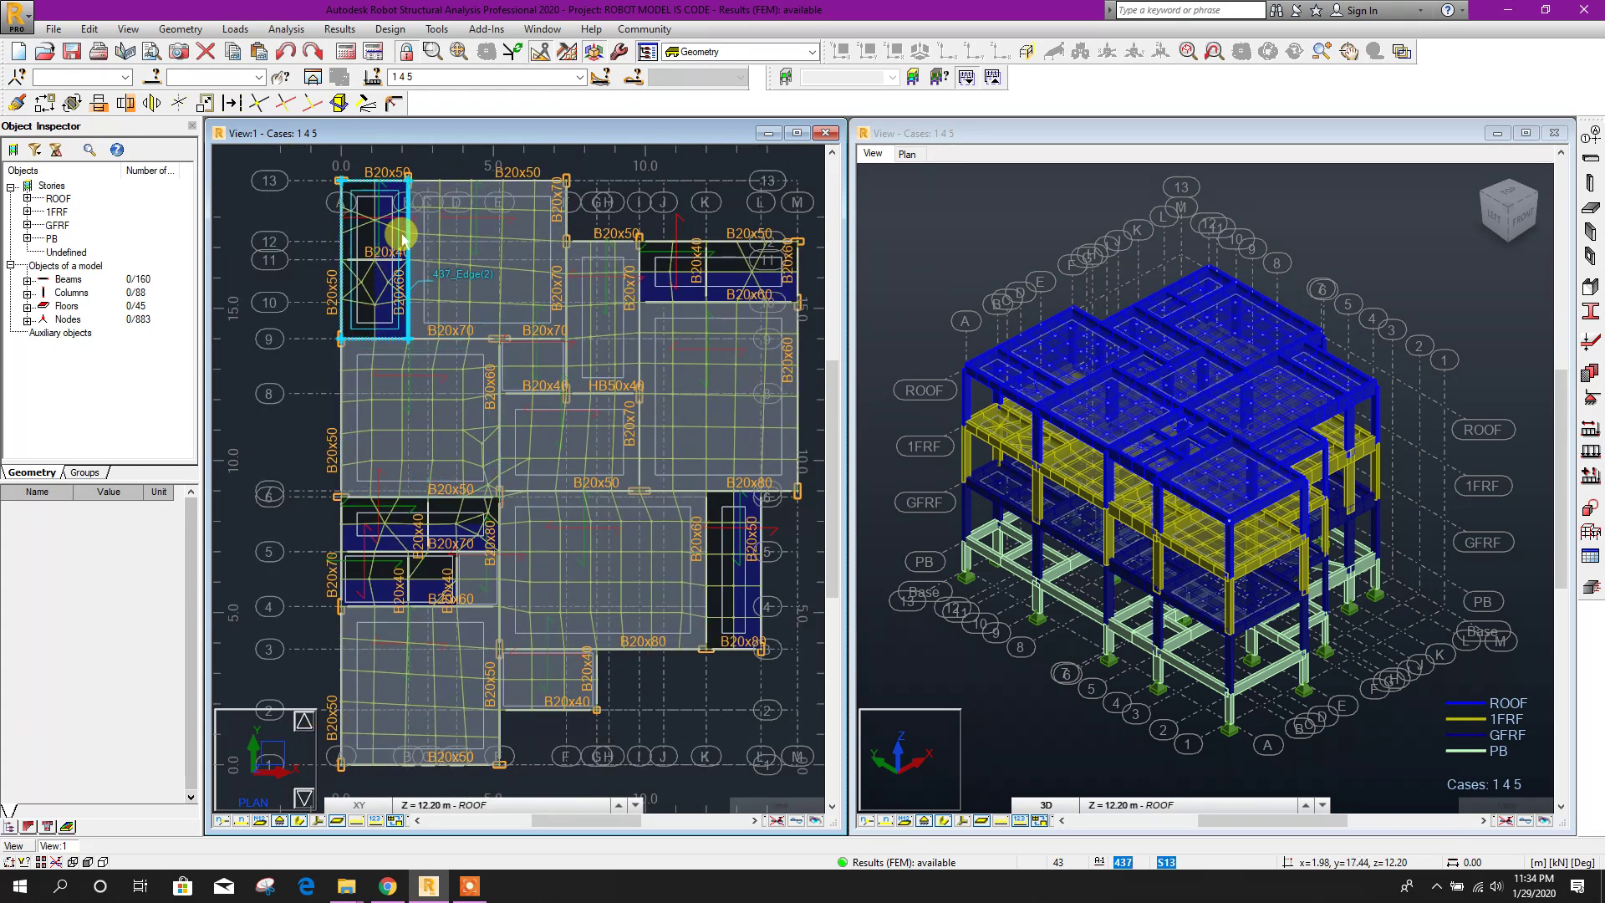
{"action": "scroll", "coordinate": [459, 402], "scroll_direction": "up", "scroll_amount": 1}
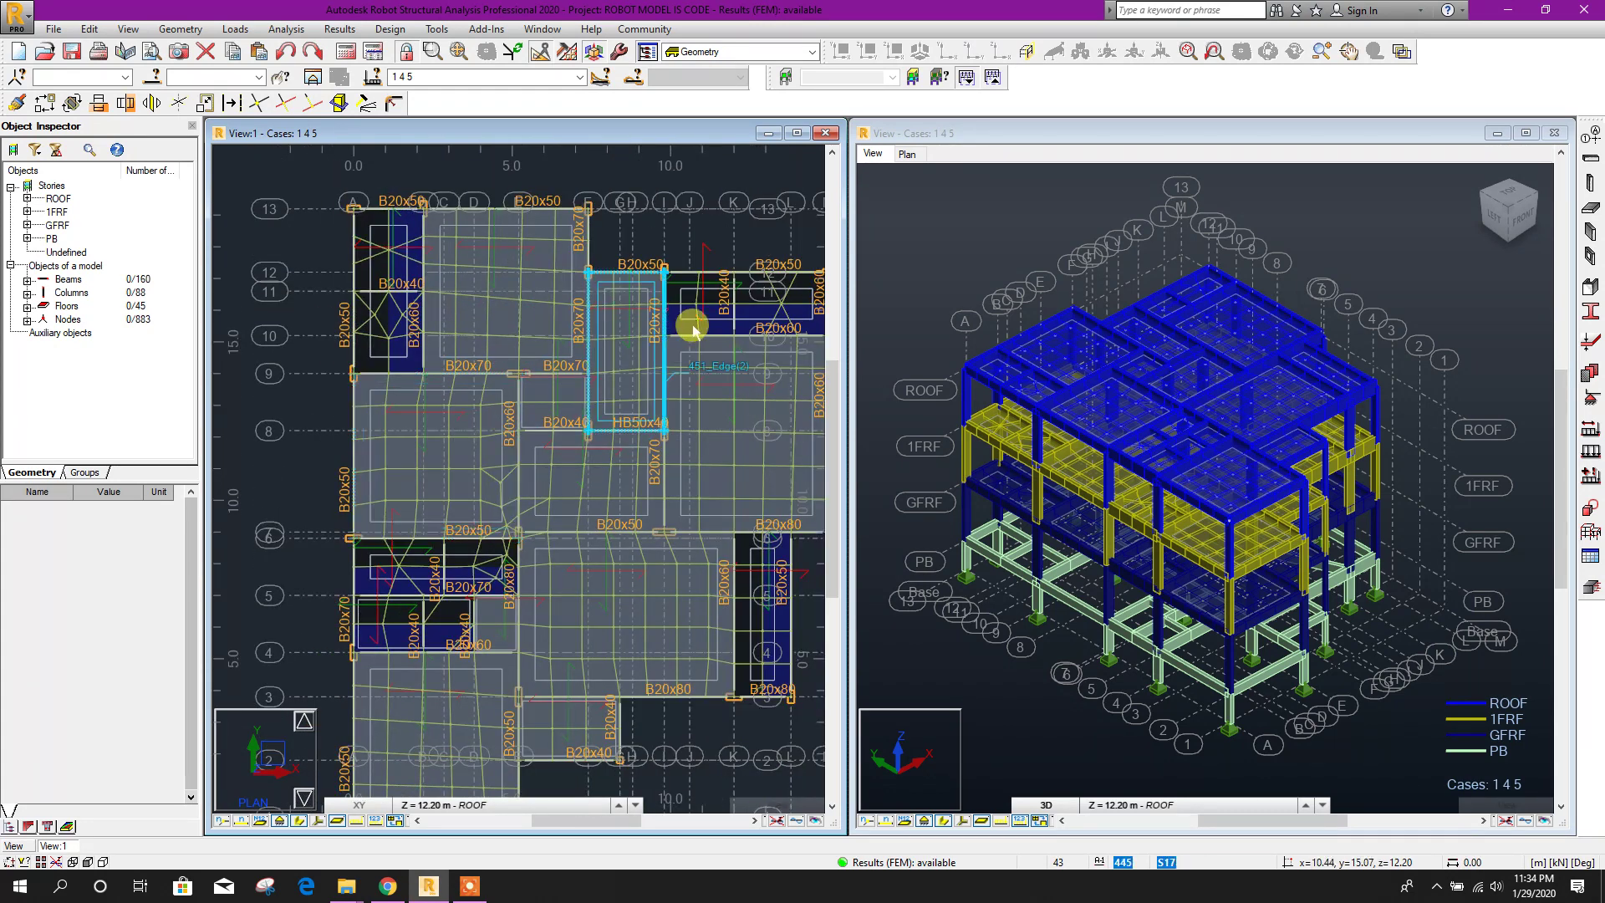
{"action": "scroll", "coordinate": [465, 315], "scroll_direction": "down", "scroll_amount": 1}
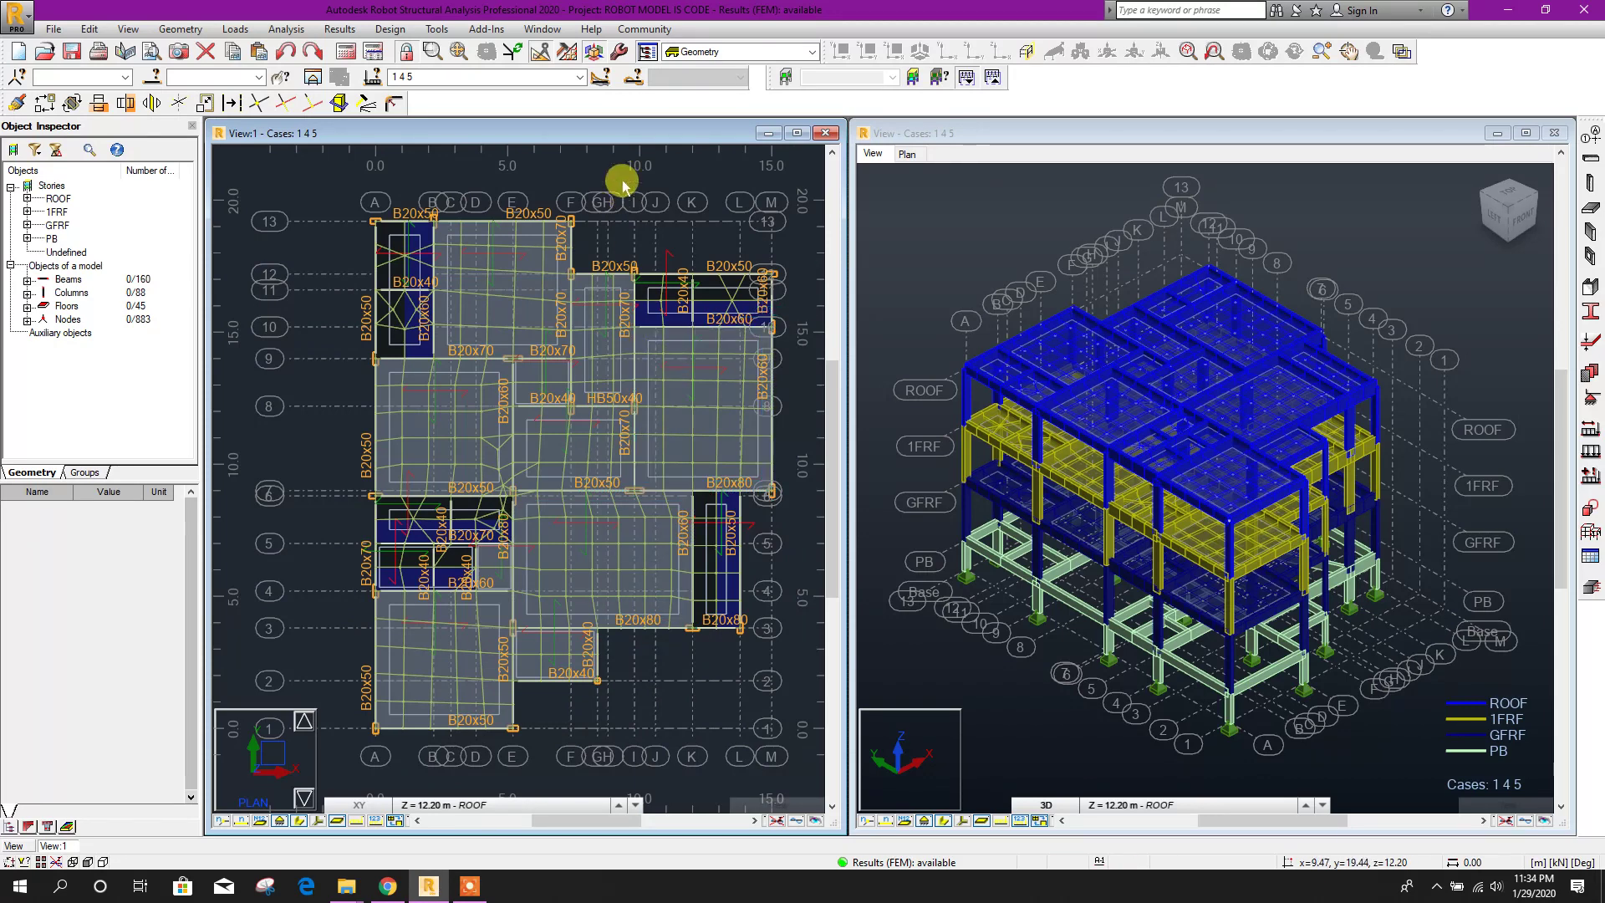
Set the meshing options of all panels to complex mesh generation (Delaunay) with an element size of 0.3 m
{"action": "left_click", "coordinate": [567, 52]}
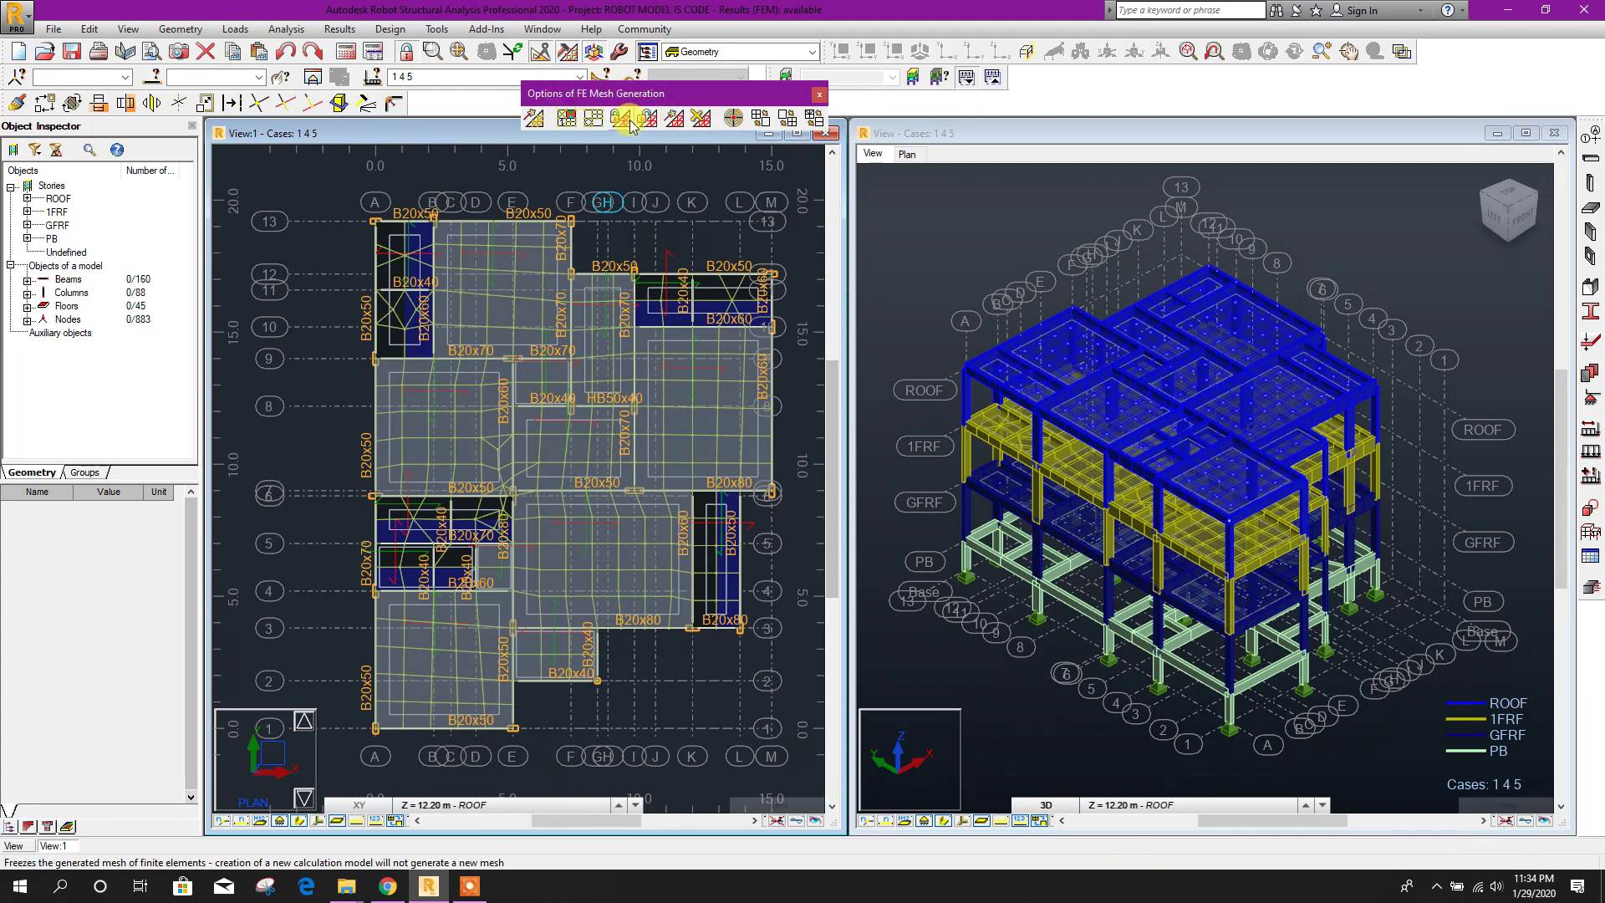
{"action": "left_click", "coordinate": [594, 118]}
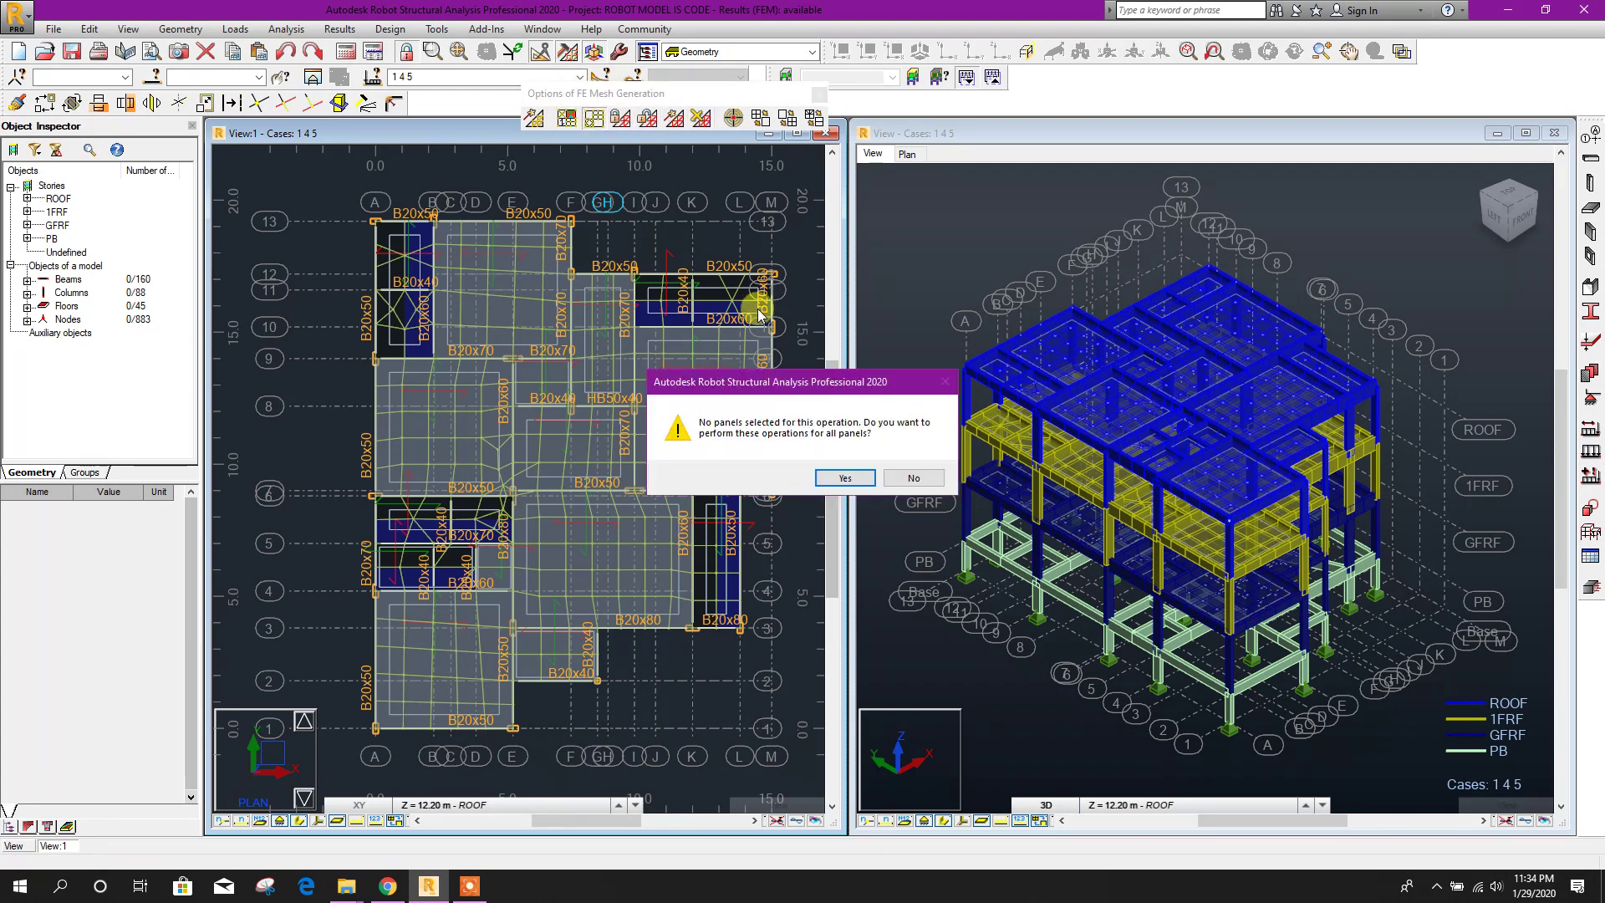
{"action": "left_click", "coordinate": [830, 478]}
{"action": "left_click", "coordinate": [963, 346]}
{"action": "double_click", "coordinate": [995, 446]}
{"action": "type", "text": "0.3"}
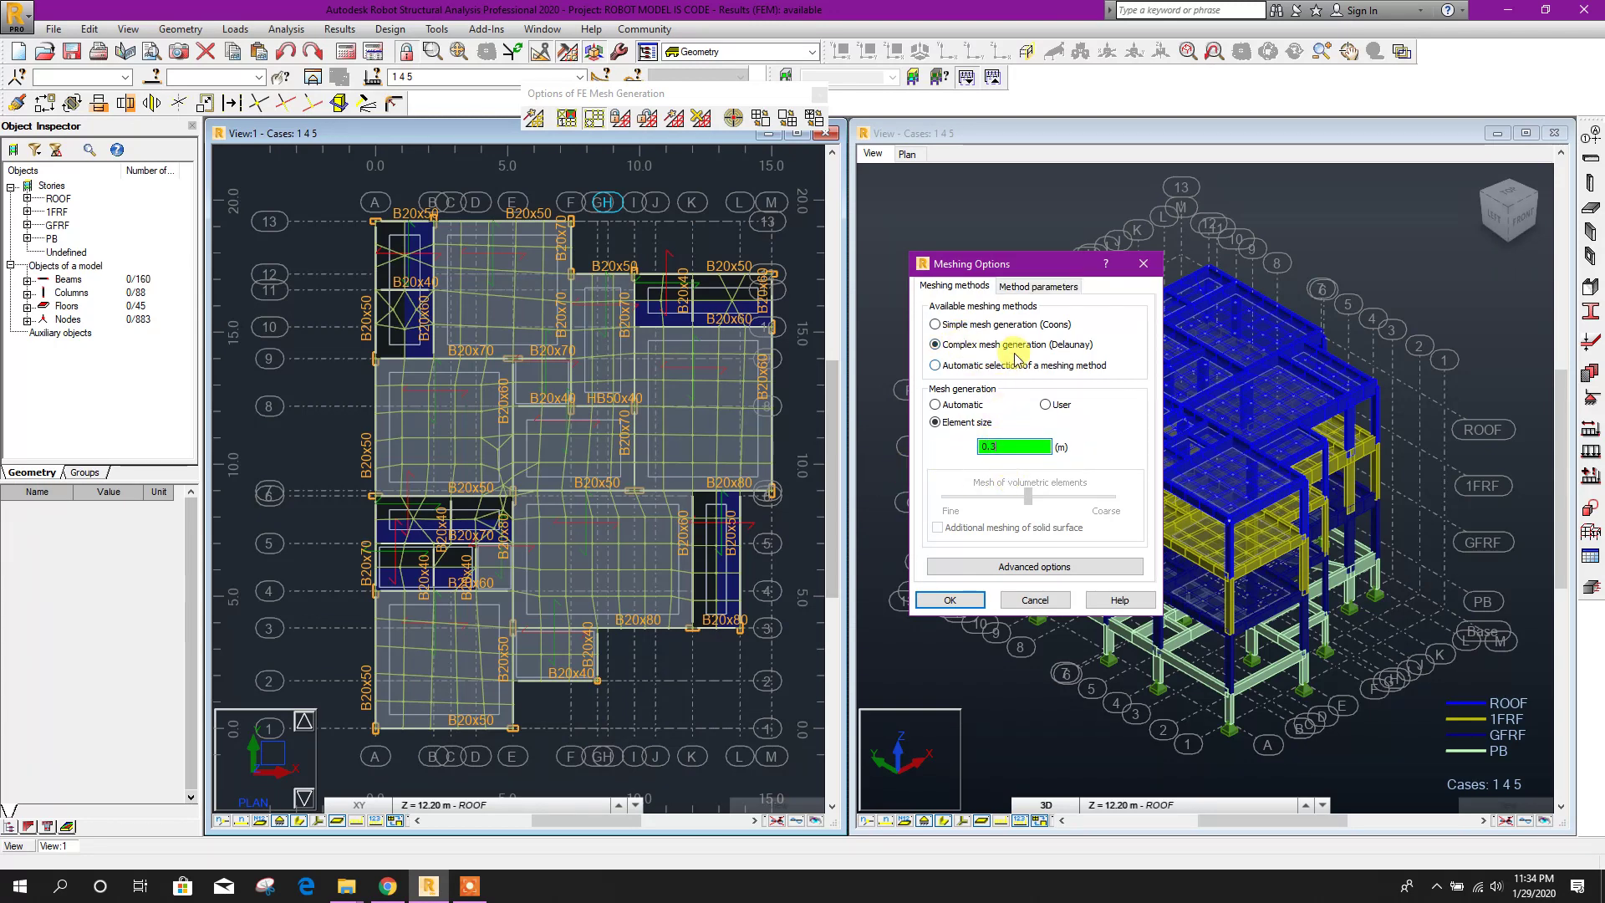
{"action": "left_click", "coordinate": [1038, 287]}
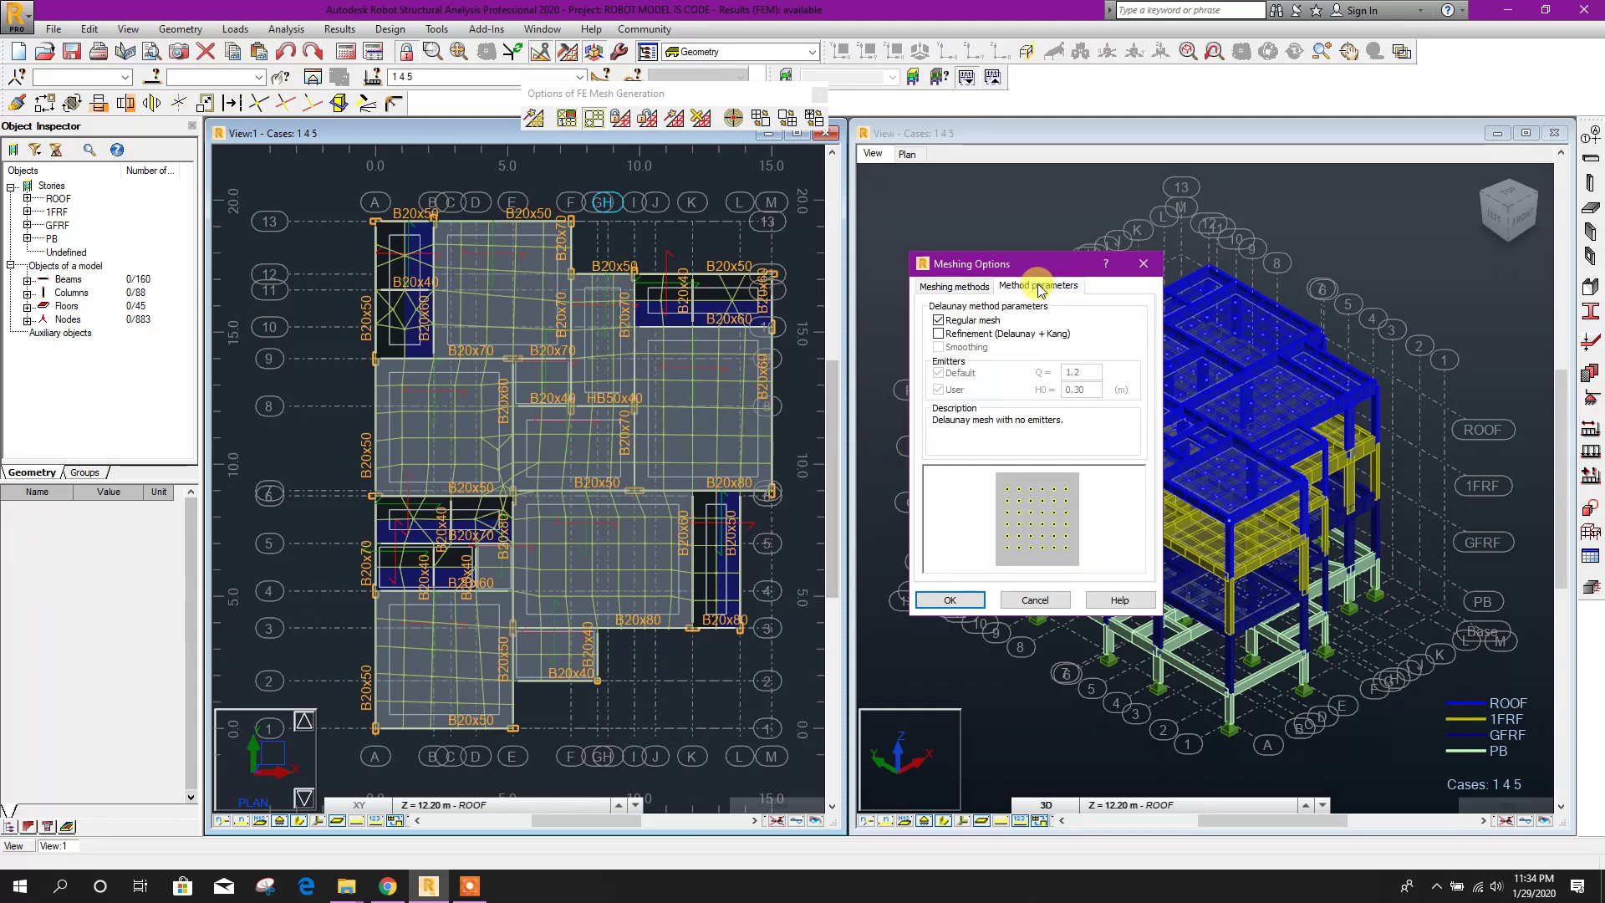
{"action": "left_click", "coordinate": [949, 600]}
Delete the existing finite element mesh from all selected floor panels
{"action": "key", "text": "ctrl+a"}
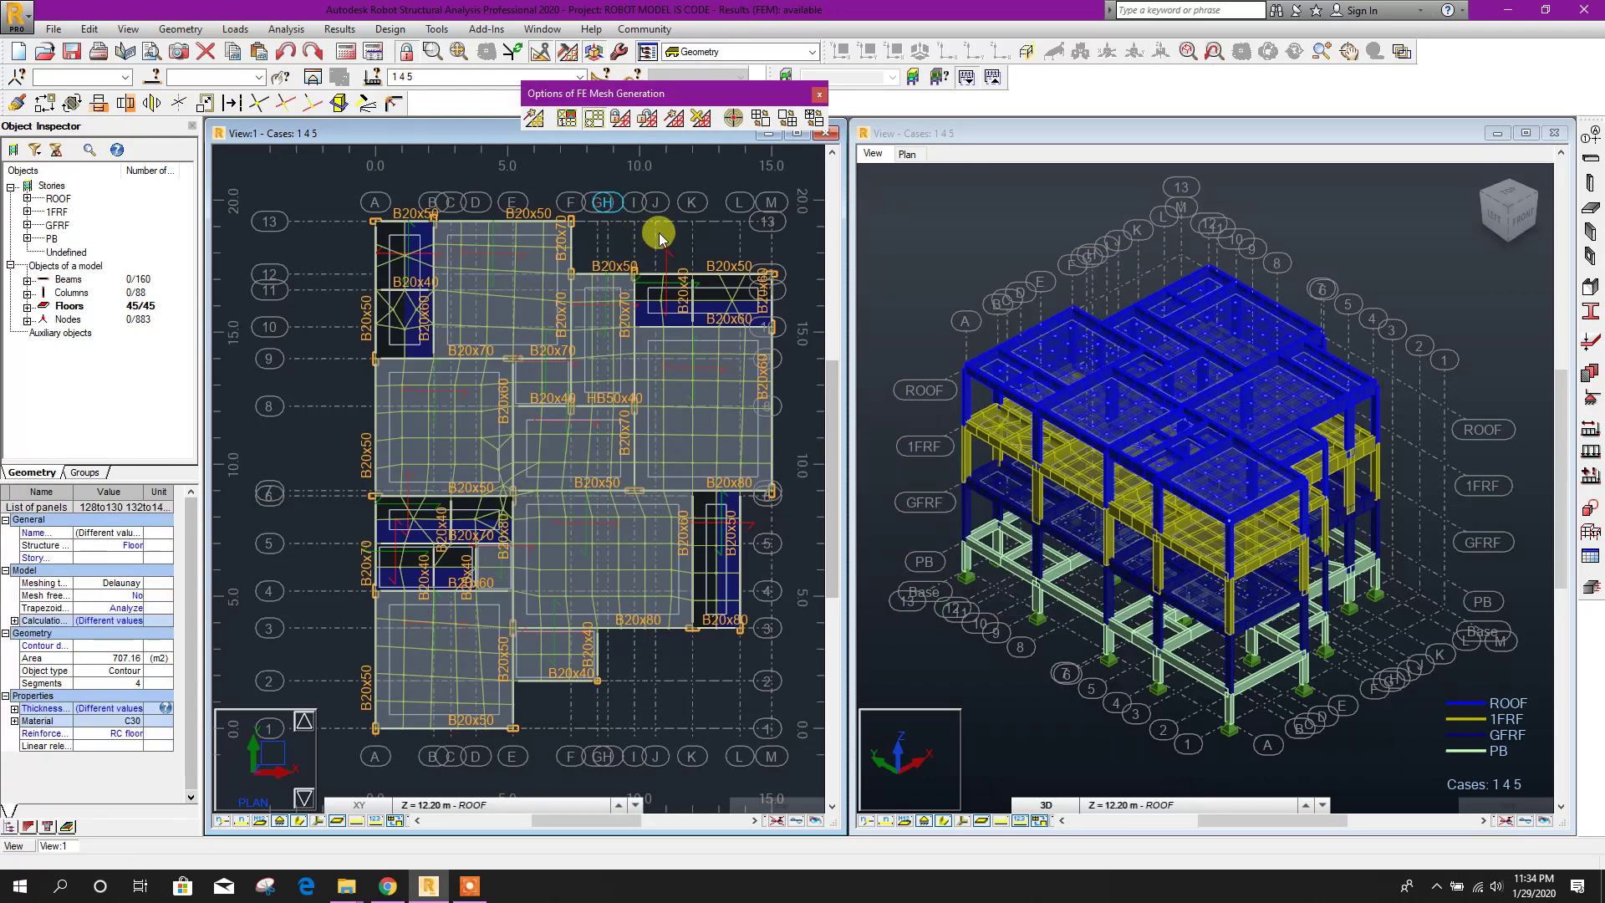
{"action": "left_click", "coordinate": [818, 93]}
{"action": "left_click", "coordinate": [593, 51]}
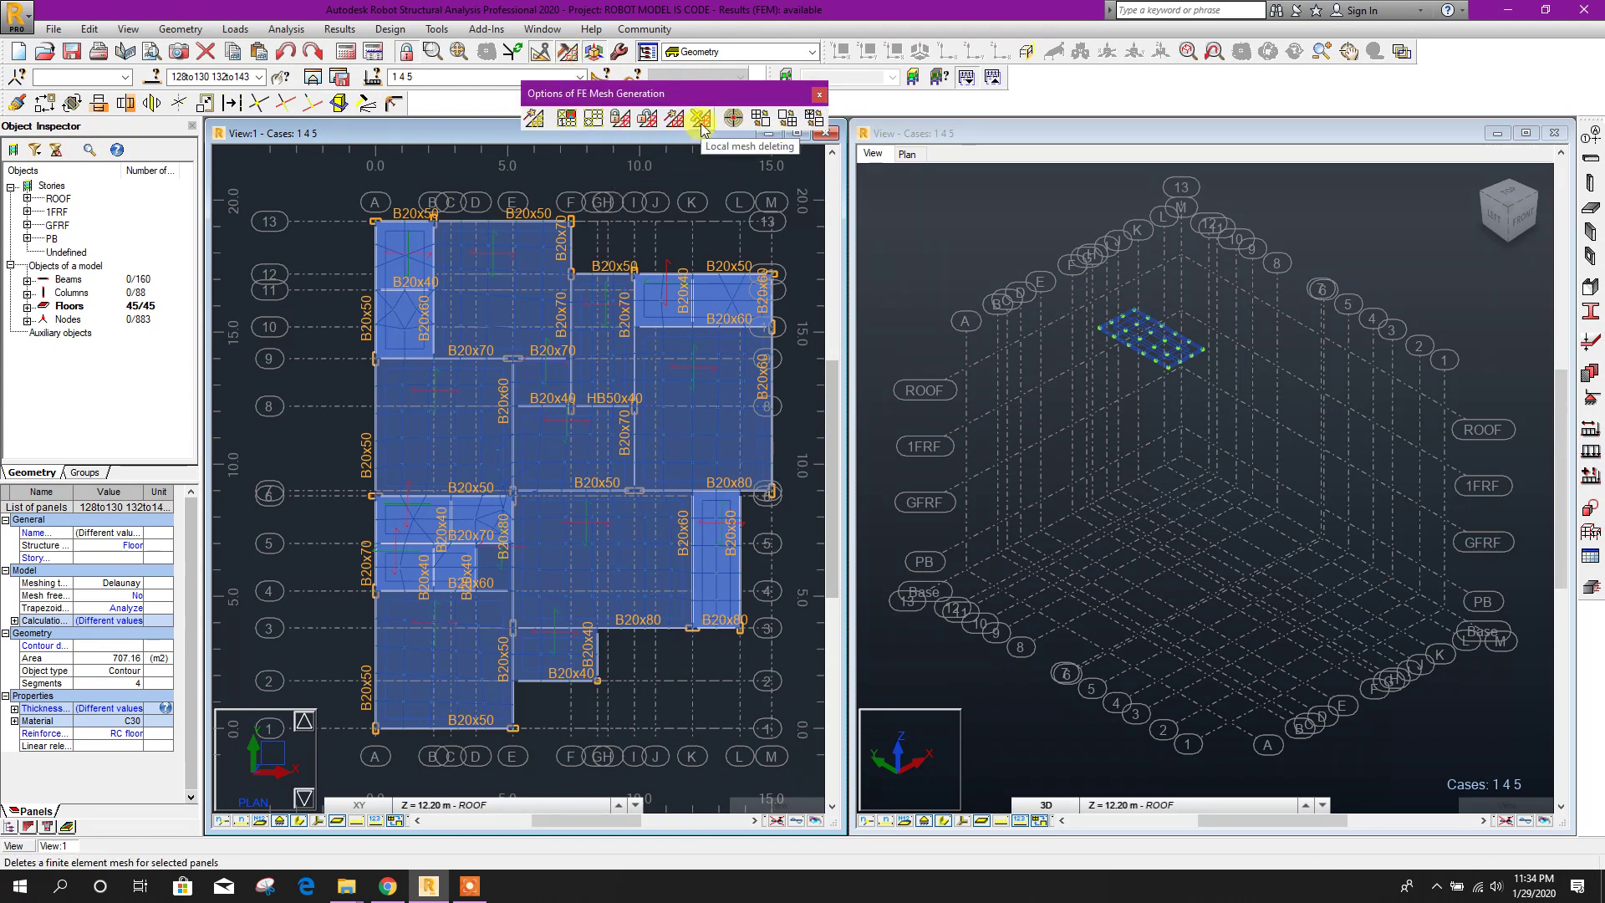
{"action": "left_click", "coordinate": [701, 119]}
{"action": "left_click", "coordinate": [945, 476]}
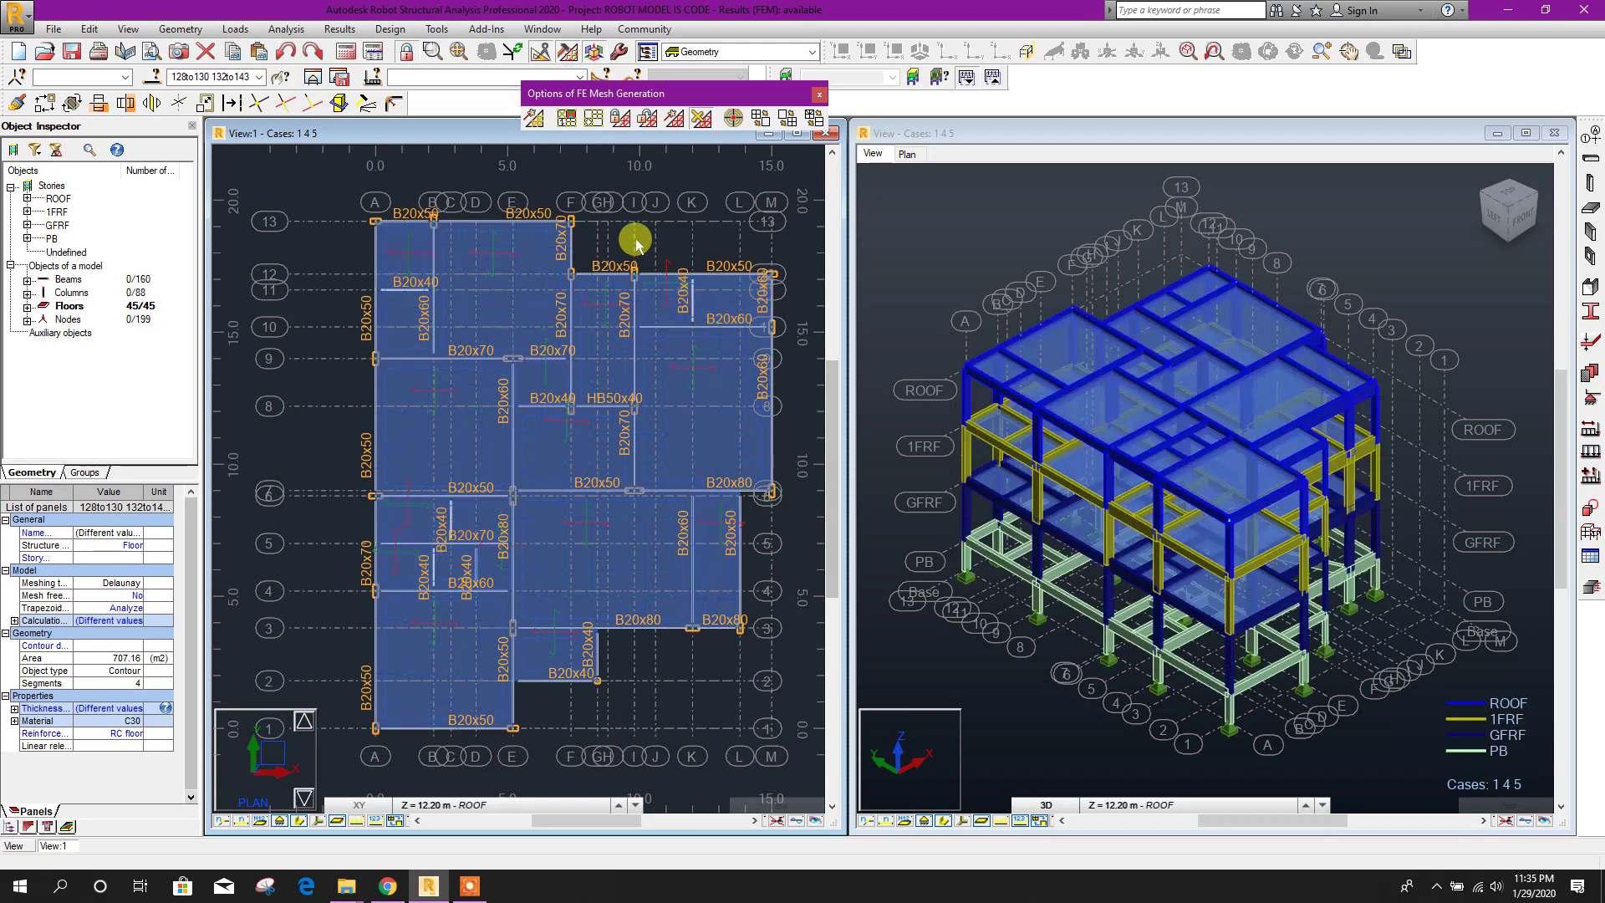
Confirm the Delaunay meshing options of the selected floors with regular mesh off and recalculate the structure
{"action": "left_click", "coordinate": [597, 119]}
{"action": "left_click", "coordinate": [1036, 287]}
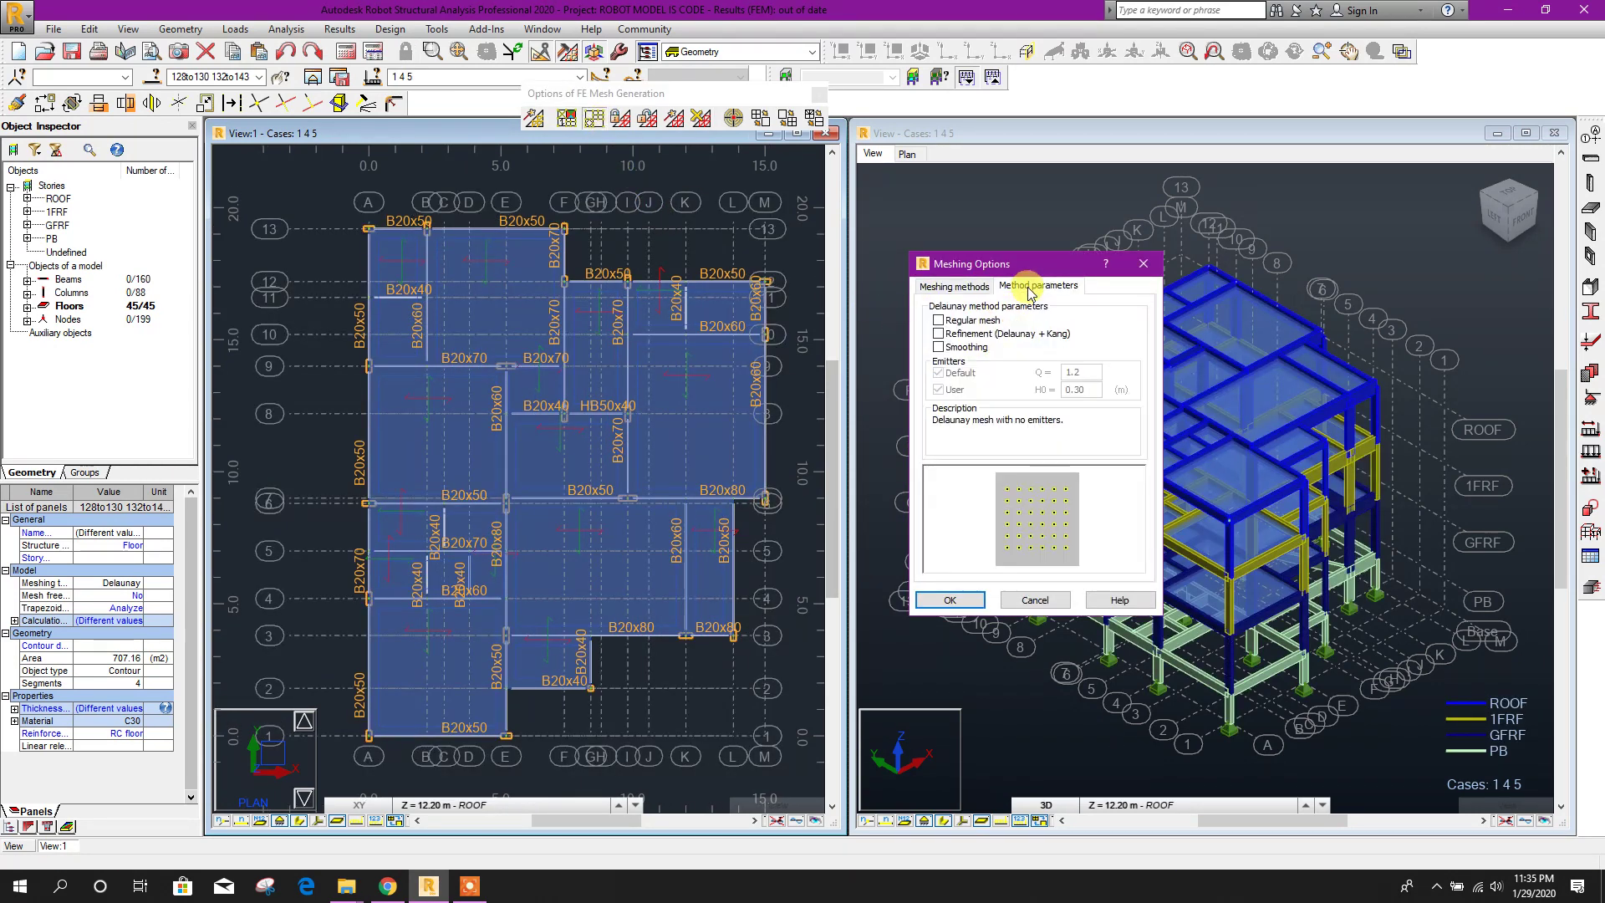
{"action": "left_click", "coordinate": [953, 598]}
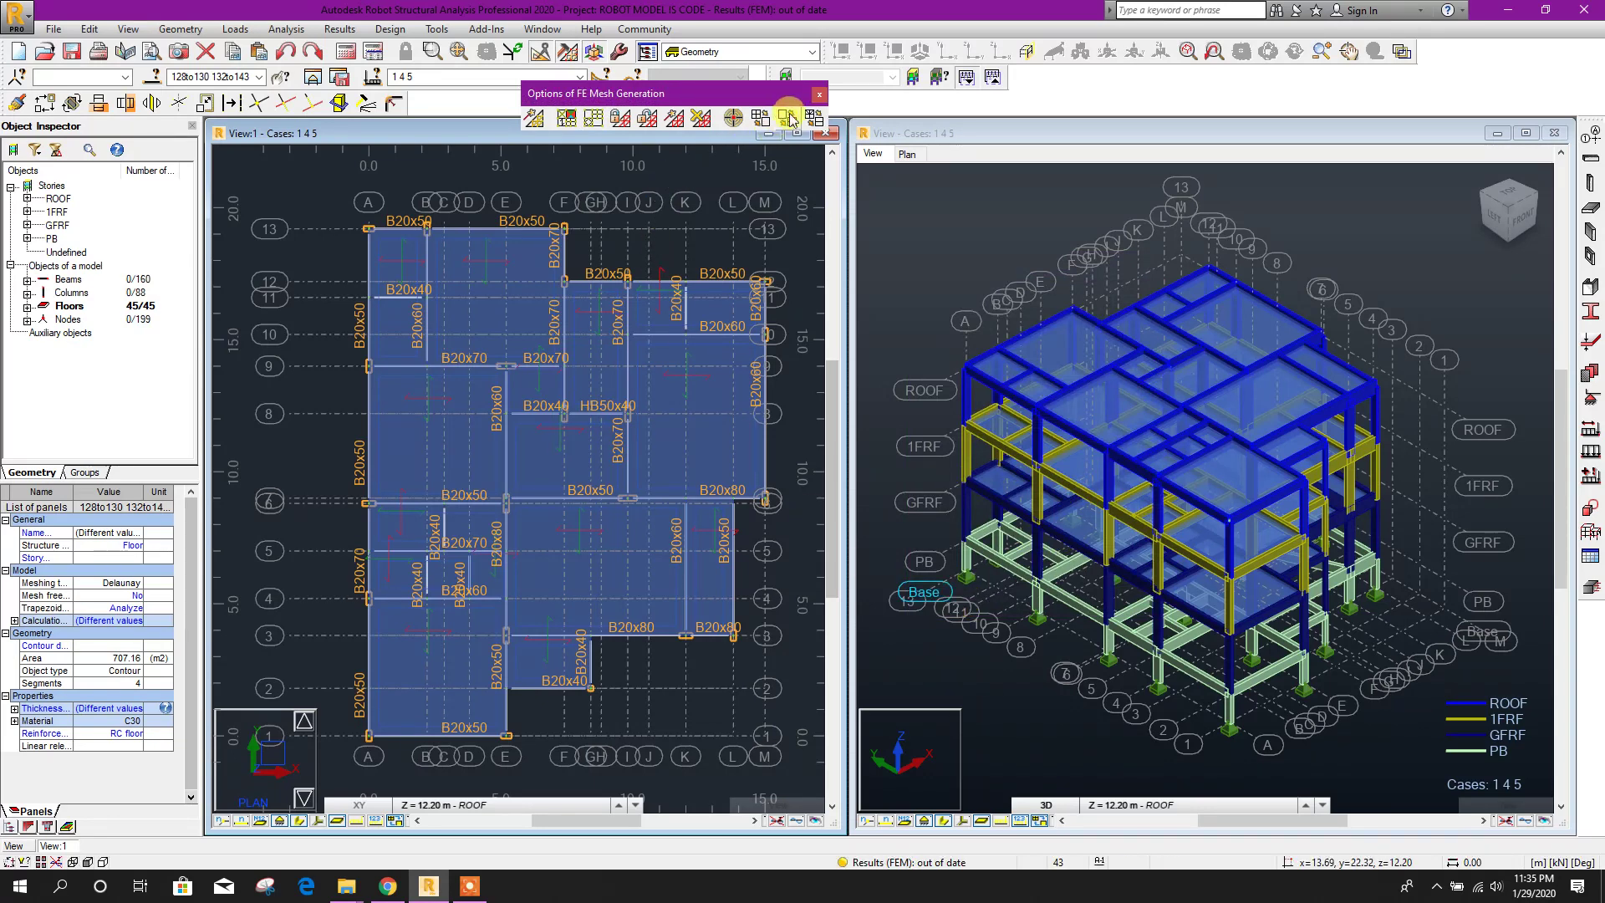
{"action": "left_click", "coordinate": [818, 98]}
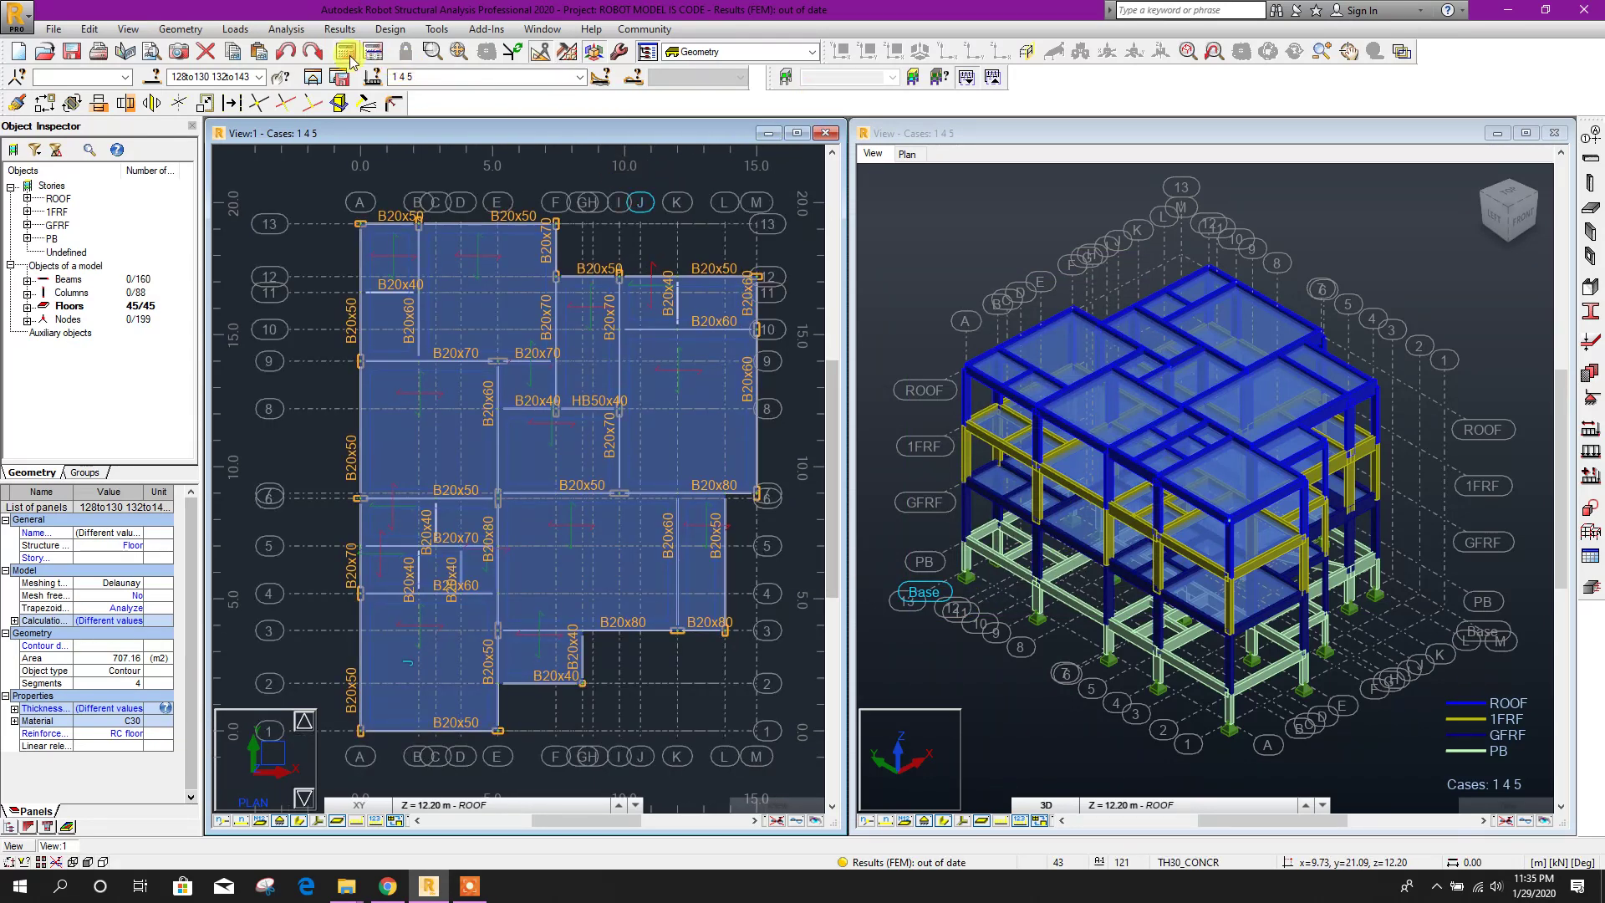
{"action": "left_click", "coordinate": [346, 51]}
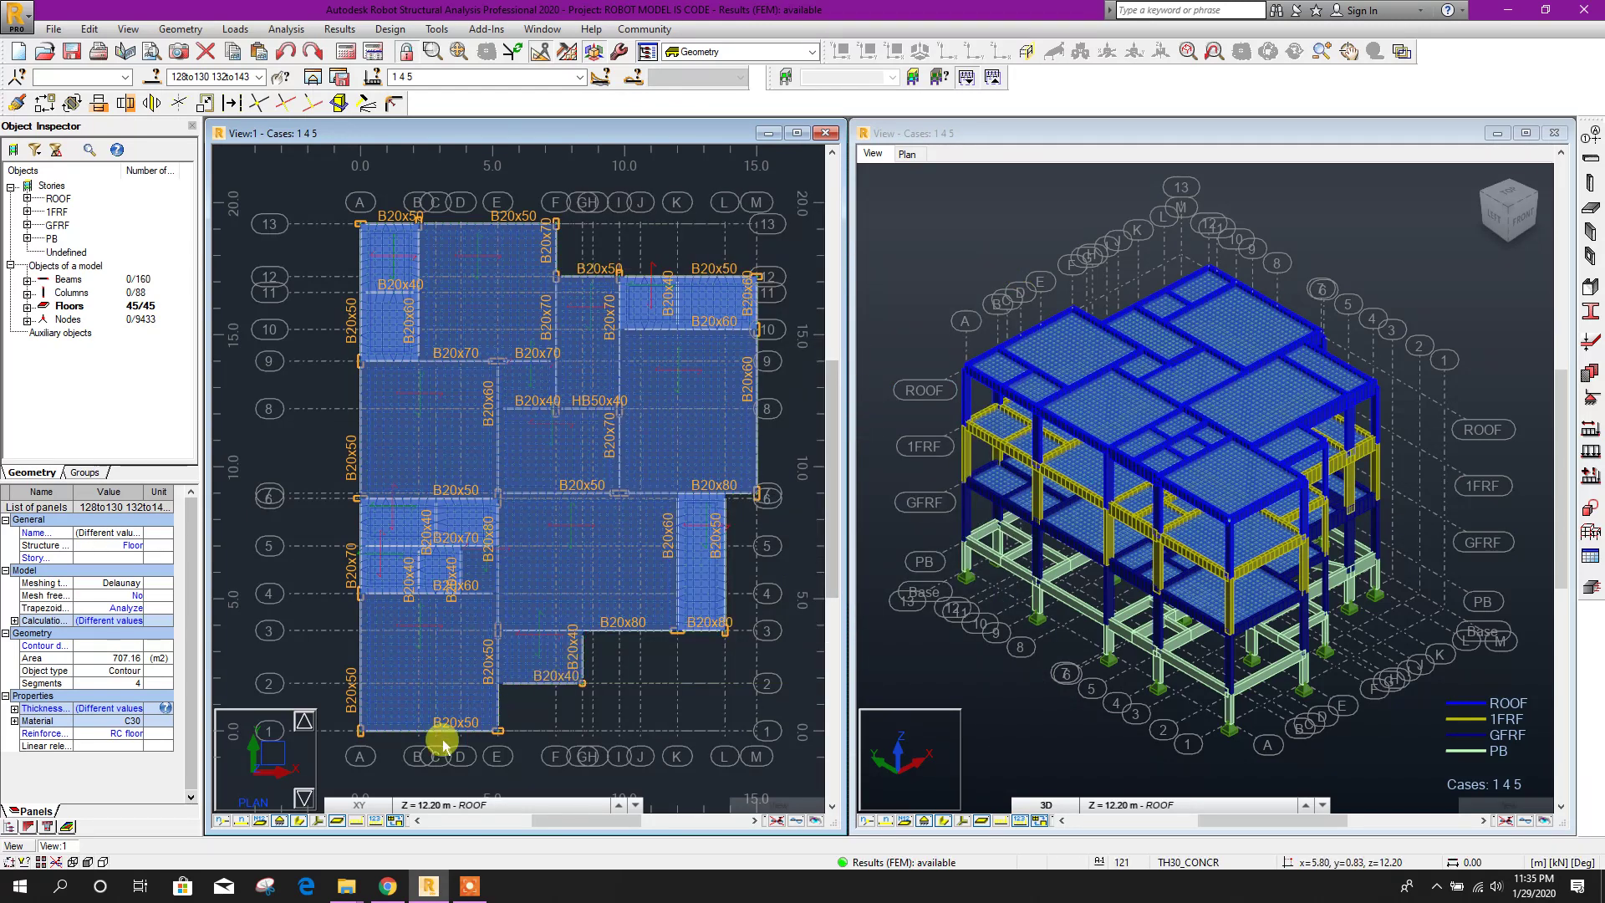
Hide the member section shapes and the finite element mesh in the 3D view
{"action": "left_click", "coordinate": [935, 258]}
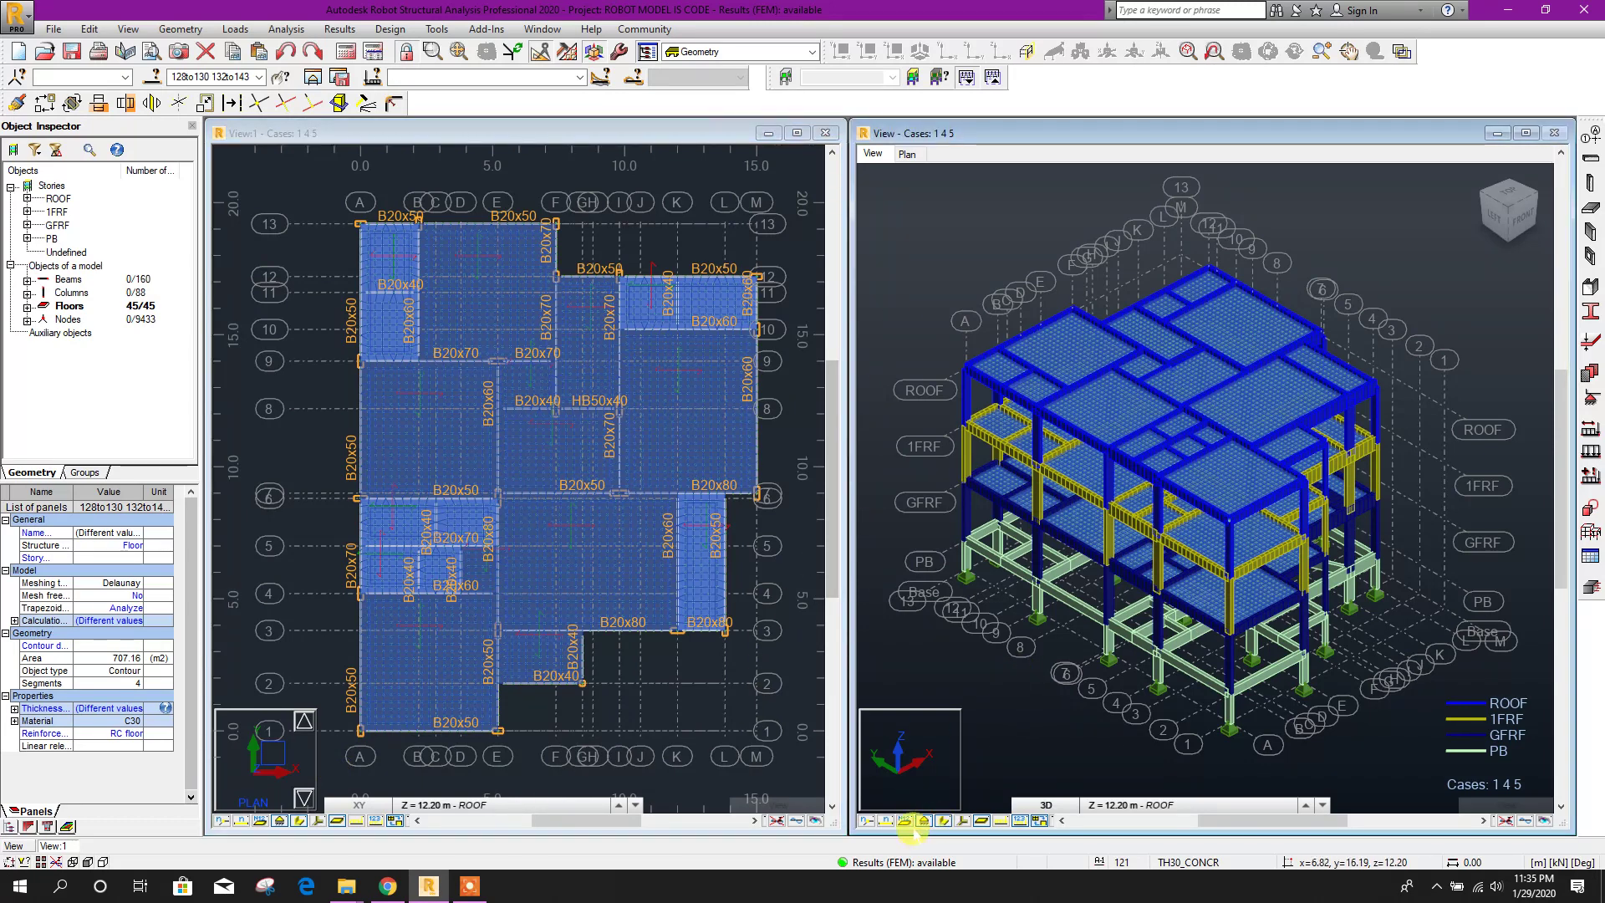
{"action": "left_click", "coordinate": [946, 822]}
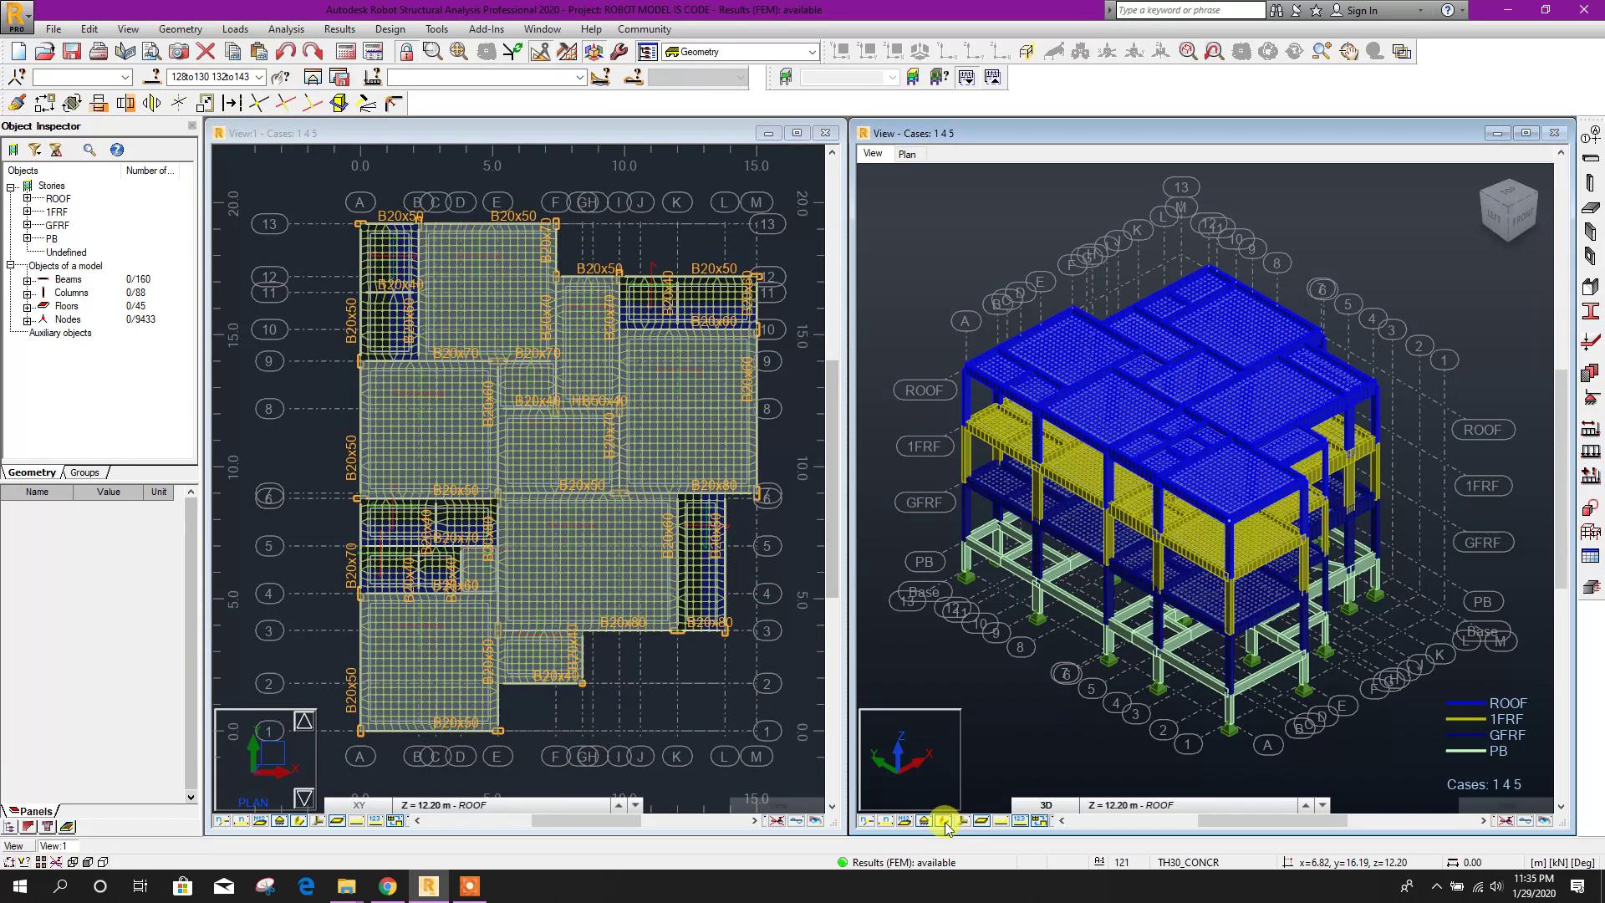
{"action": "scroll", "coordinate": [991, 409], "scroll_direction": "up", "scroll_amount": 2}
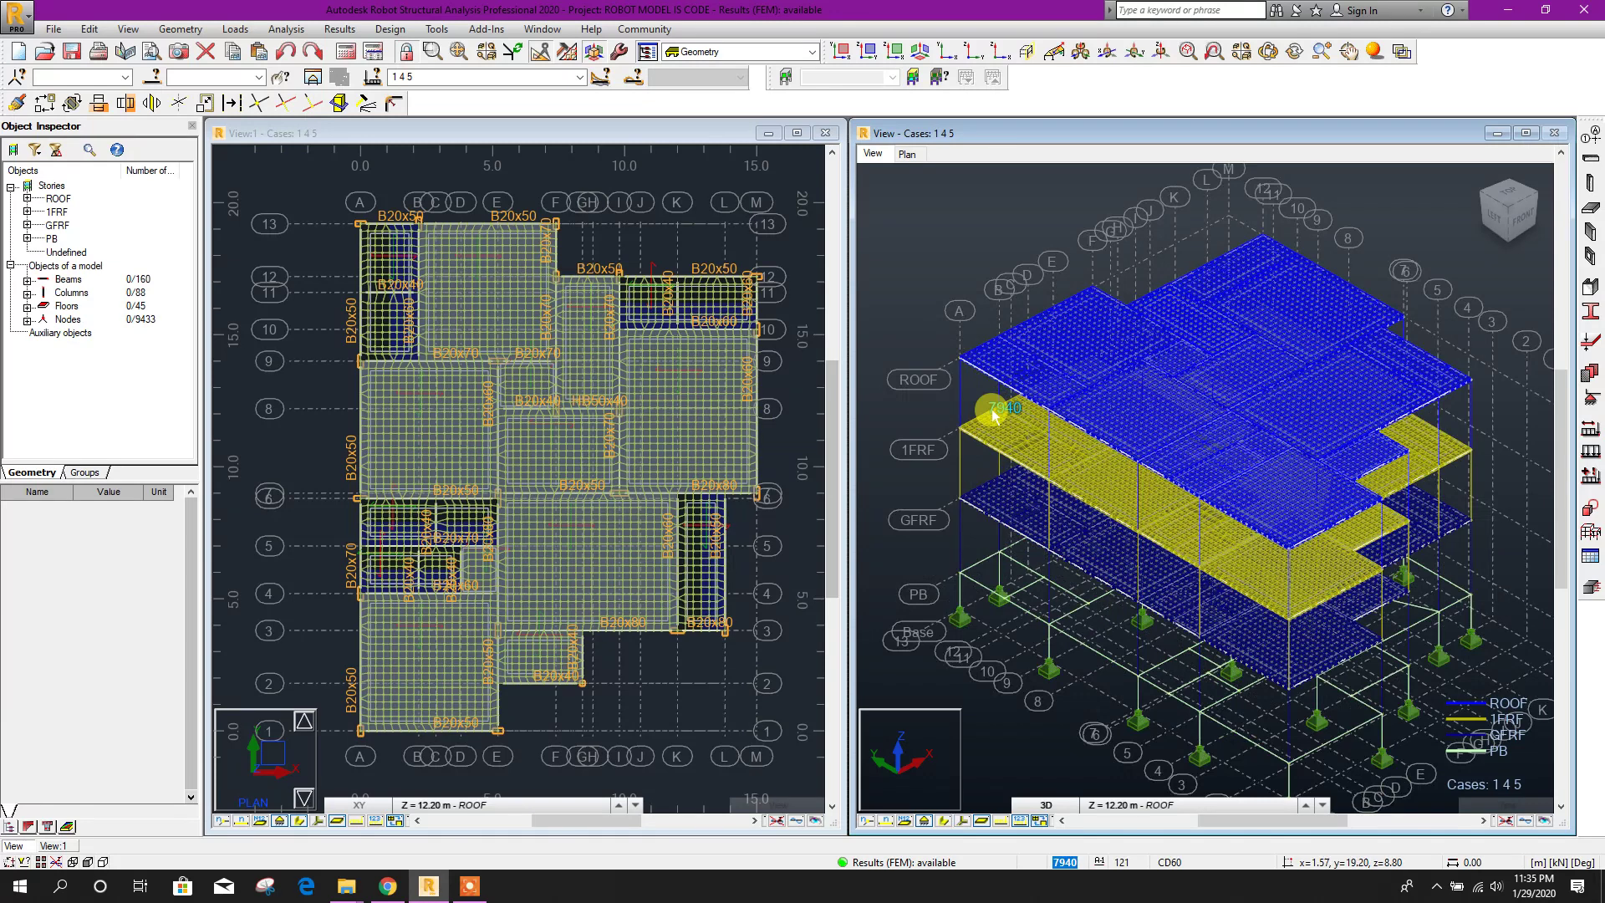
{"action": "middle_click_drag", "start_coordinate": [975, 264], "coordinate": [960, 243]}
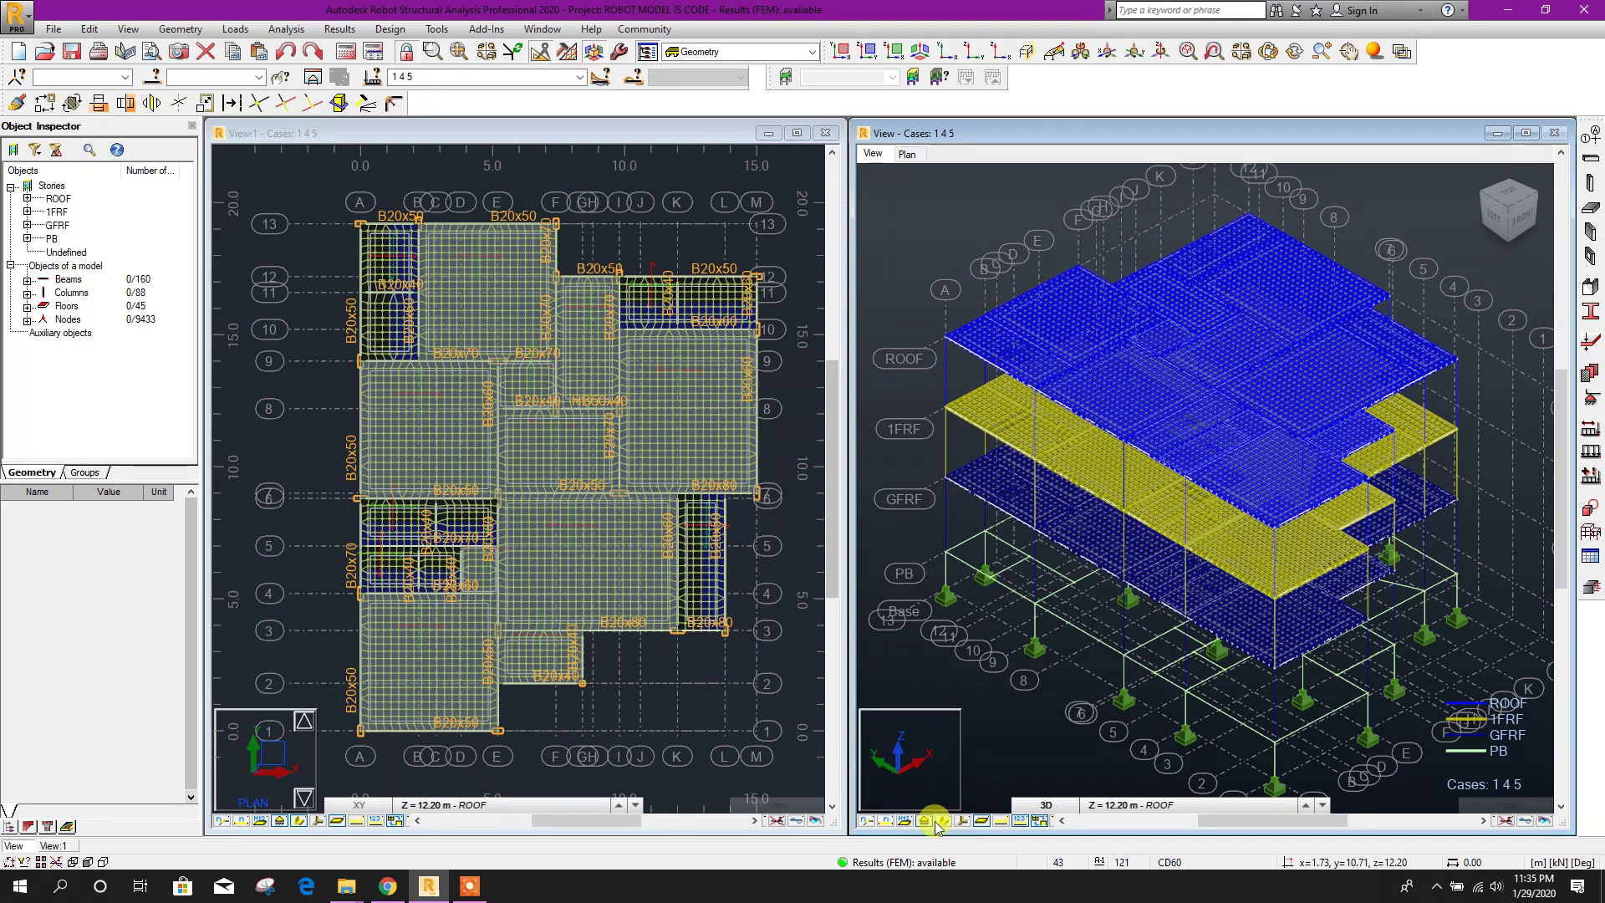
{"action": "left_click", "coordinate": [1041, 826]}
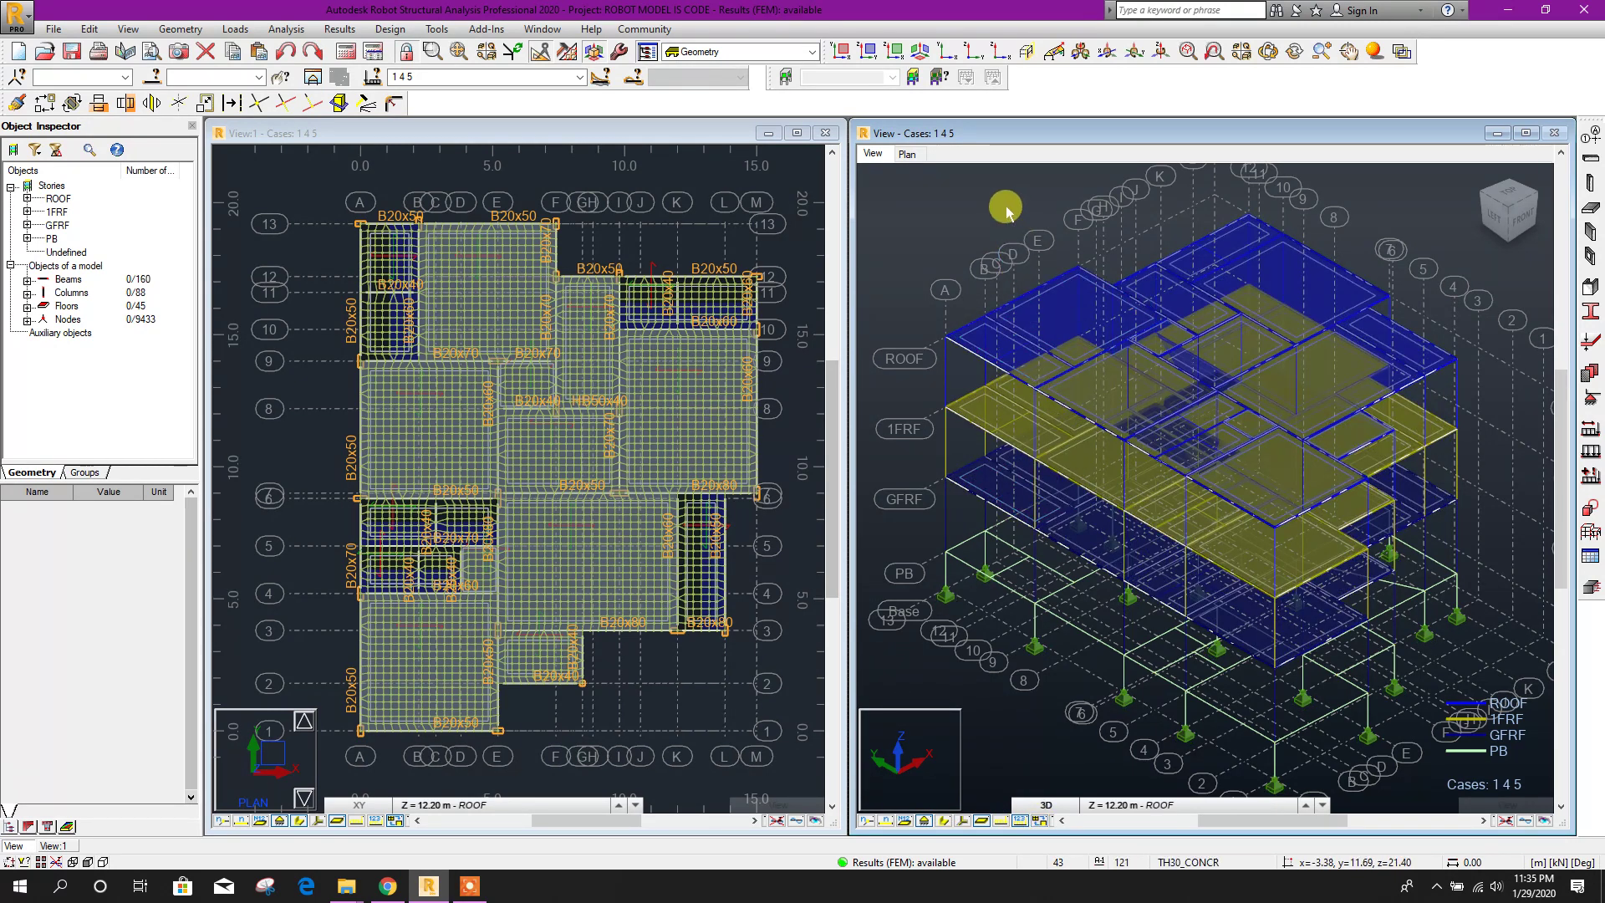
{"action": "middle_click_drag", "start_coordinate": [990, 194], "coordinate": [974, 224]}
Switch to the results diagrams layout and display the Fx force diagrams on the members with filled shading
{"action": "left_click", "coordinate": [777, 52]}
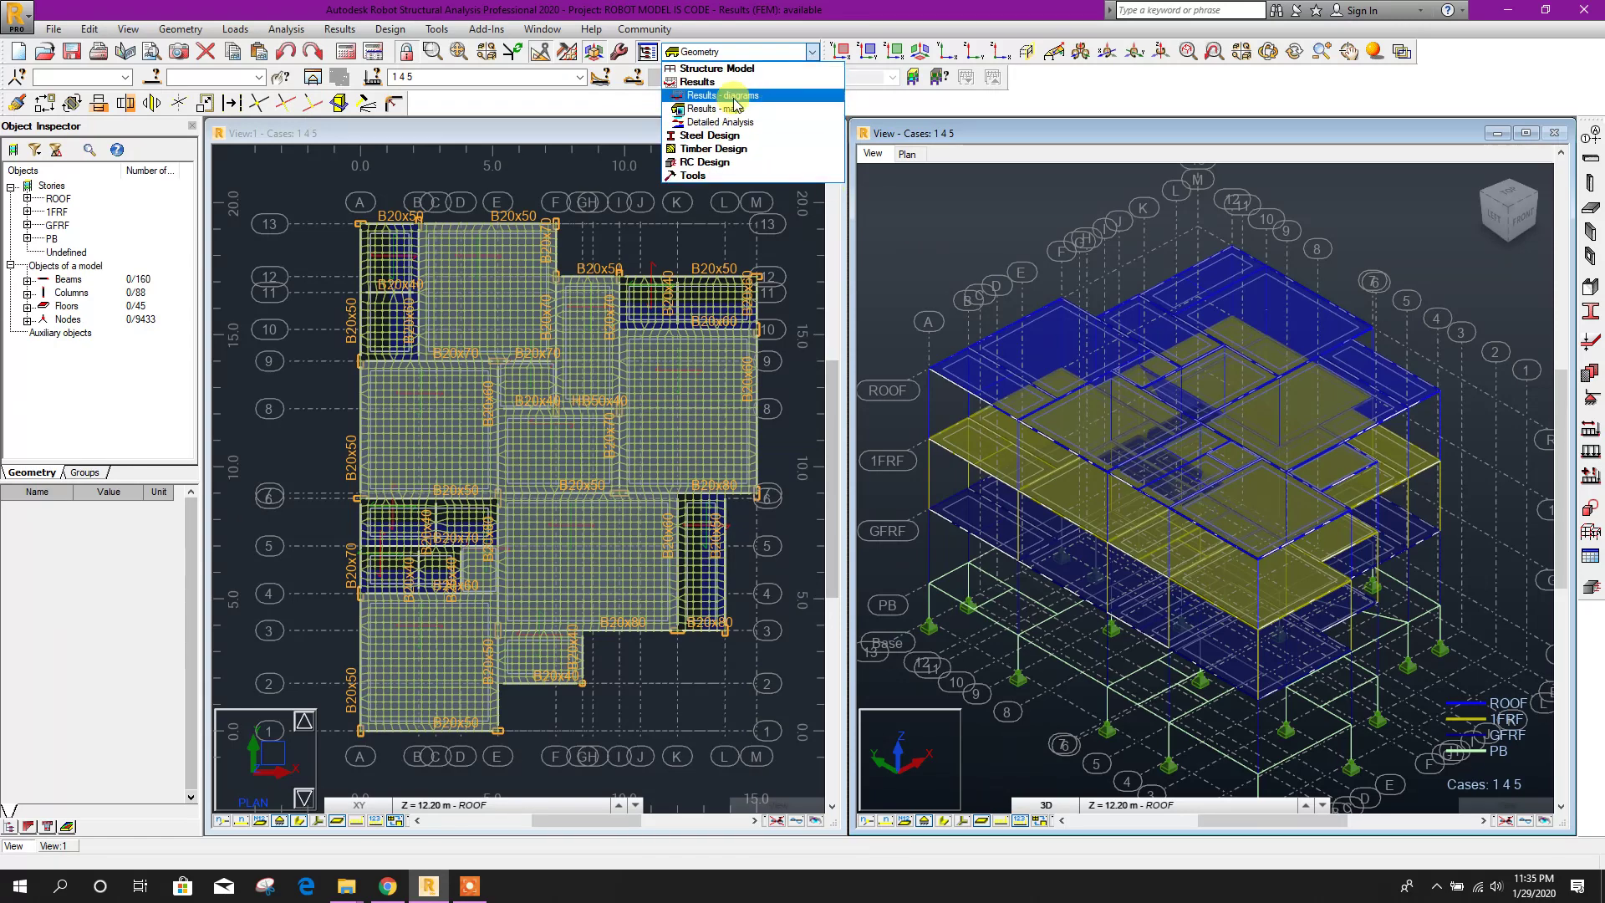
{"action": "left_click", "coordinate": [736, 121]}
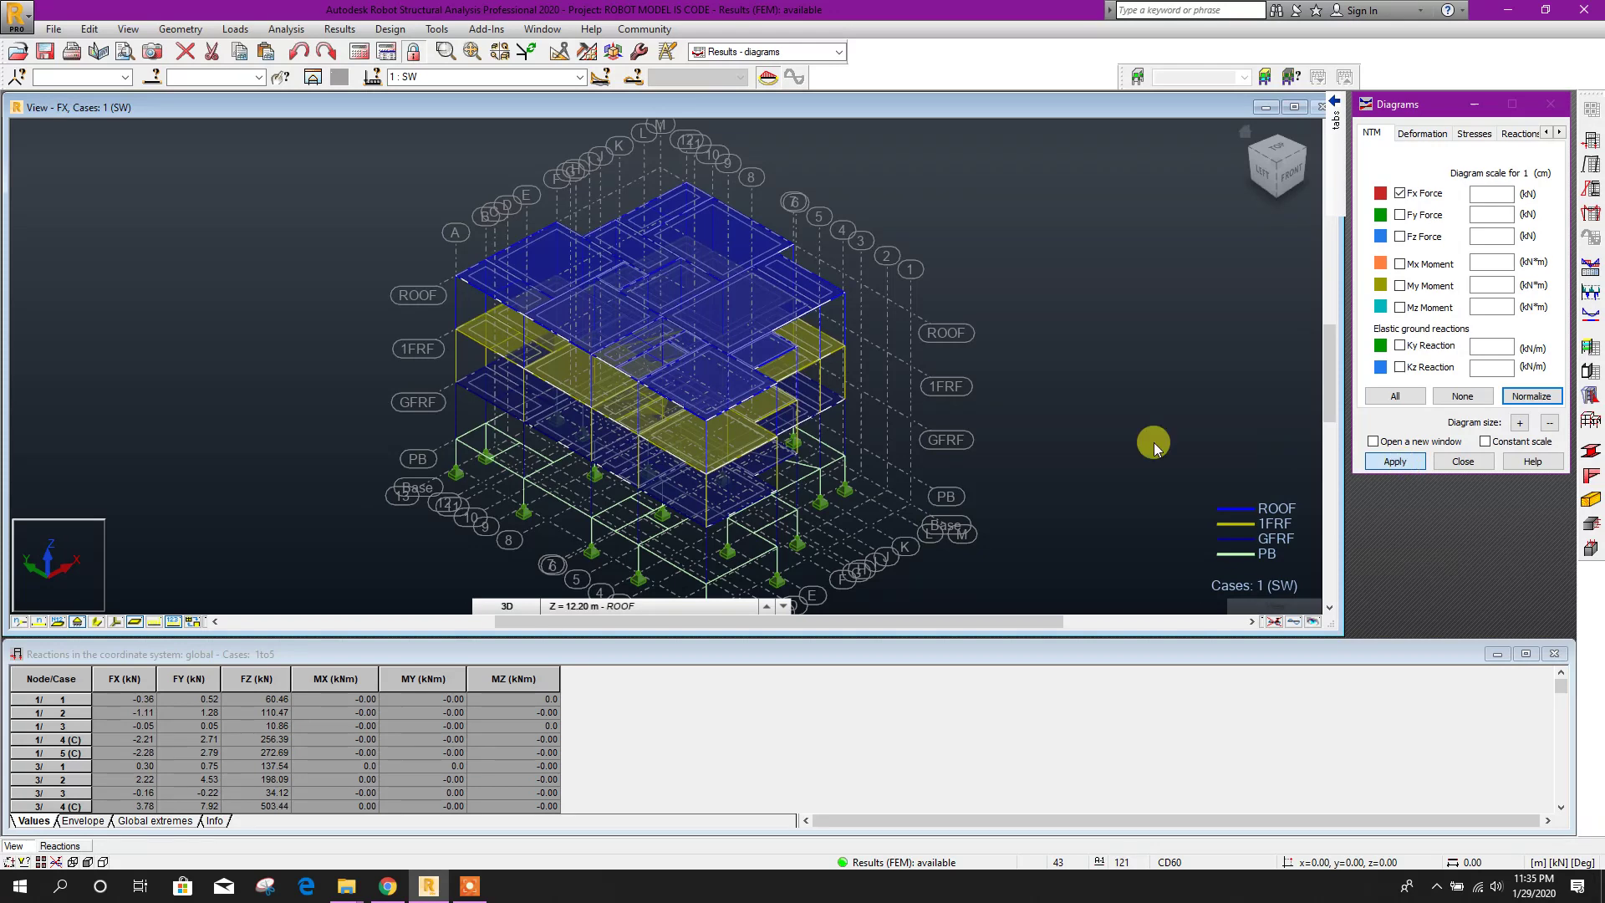
{"action": "left_click", "coordinate": [1560, 133]}
{"action": "left_click", "coordinate": [1498, 134]}
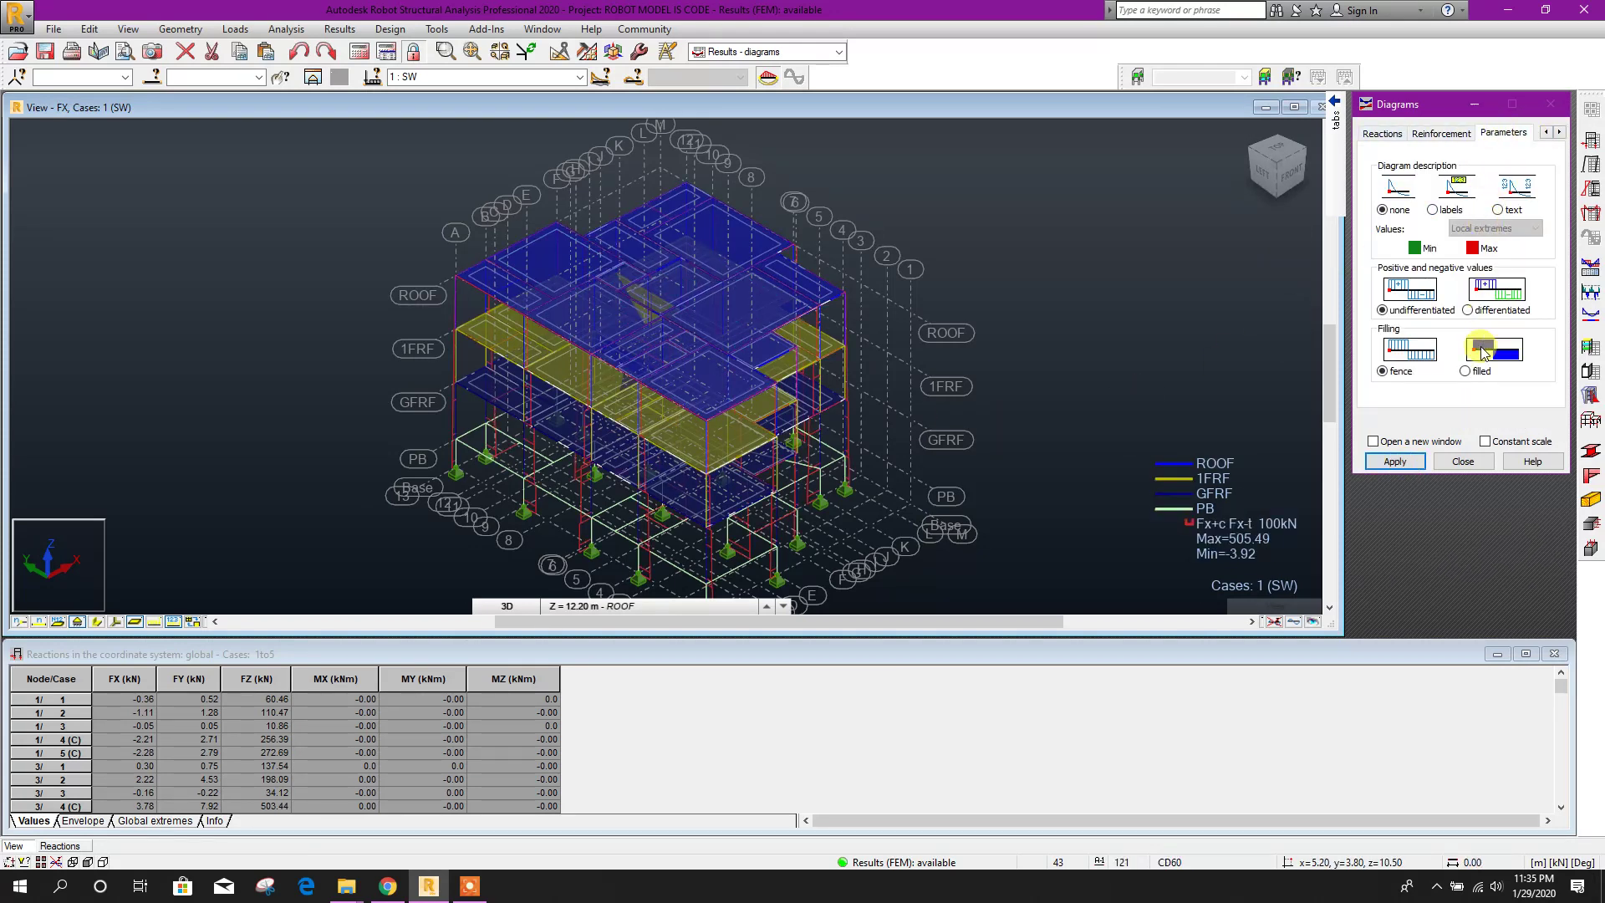
{"action": "left_click", "coordinate": [1394, 462]}
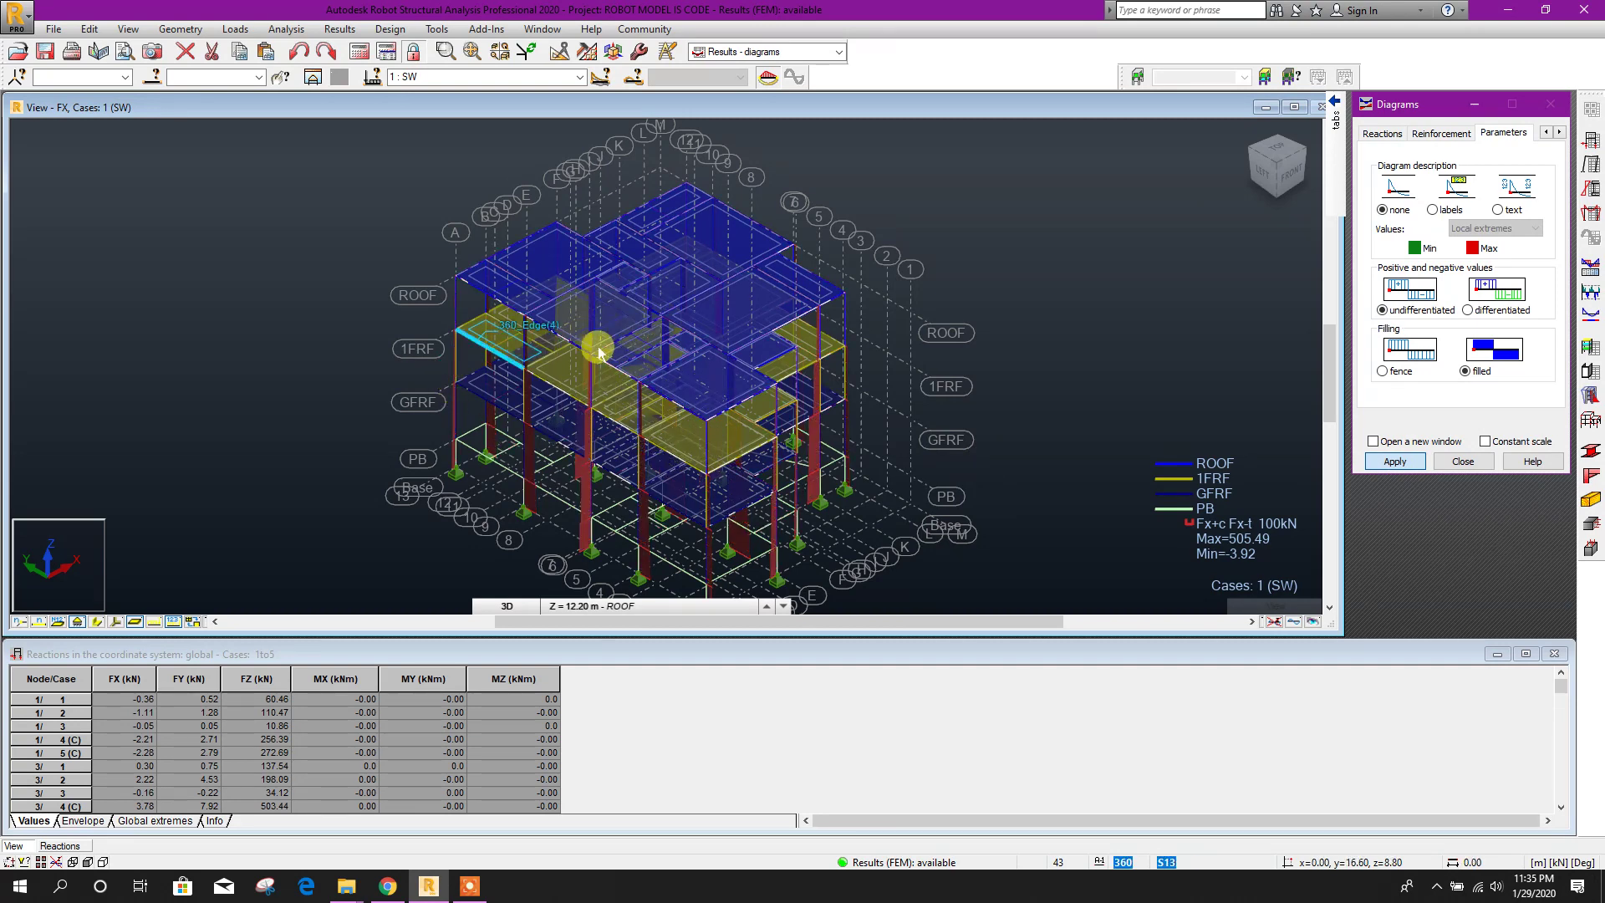
Open the RC member required reinforcement layout and assign load cases 4 and 5 to the ULS list
{"action": "left_click", "coordinate": [795, 51]}
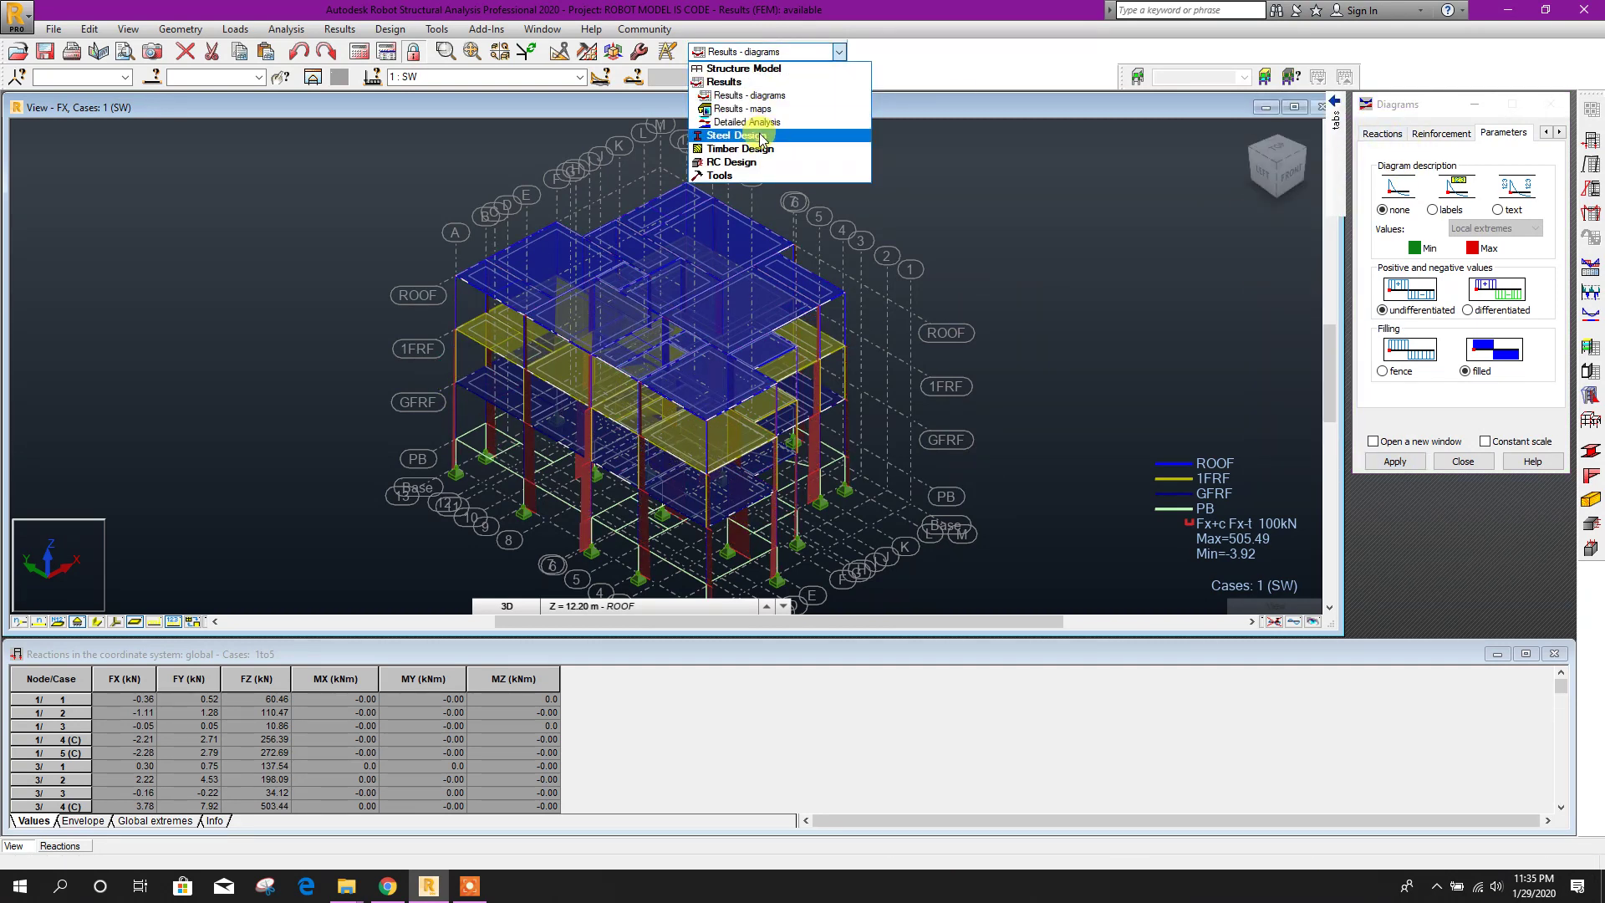
{"action": "left_click", "coordinate": [757, 162]}
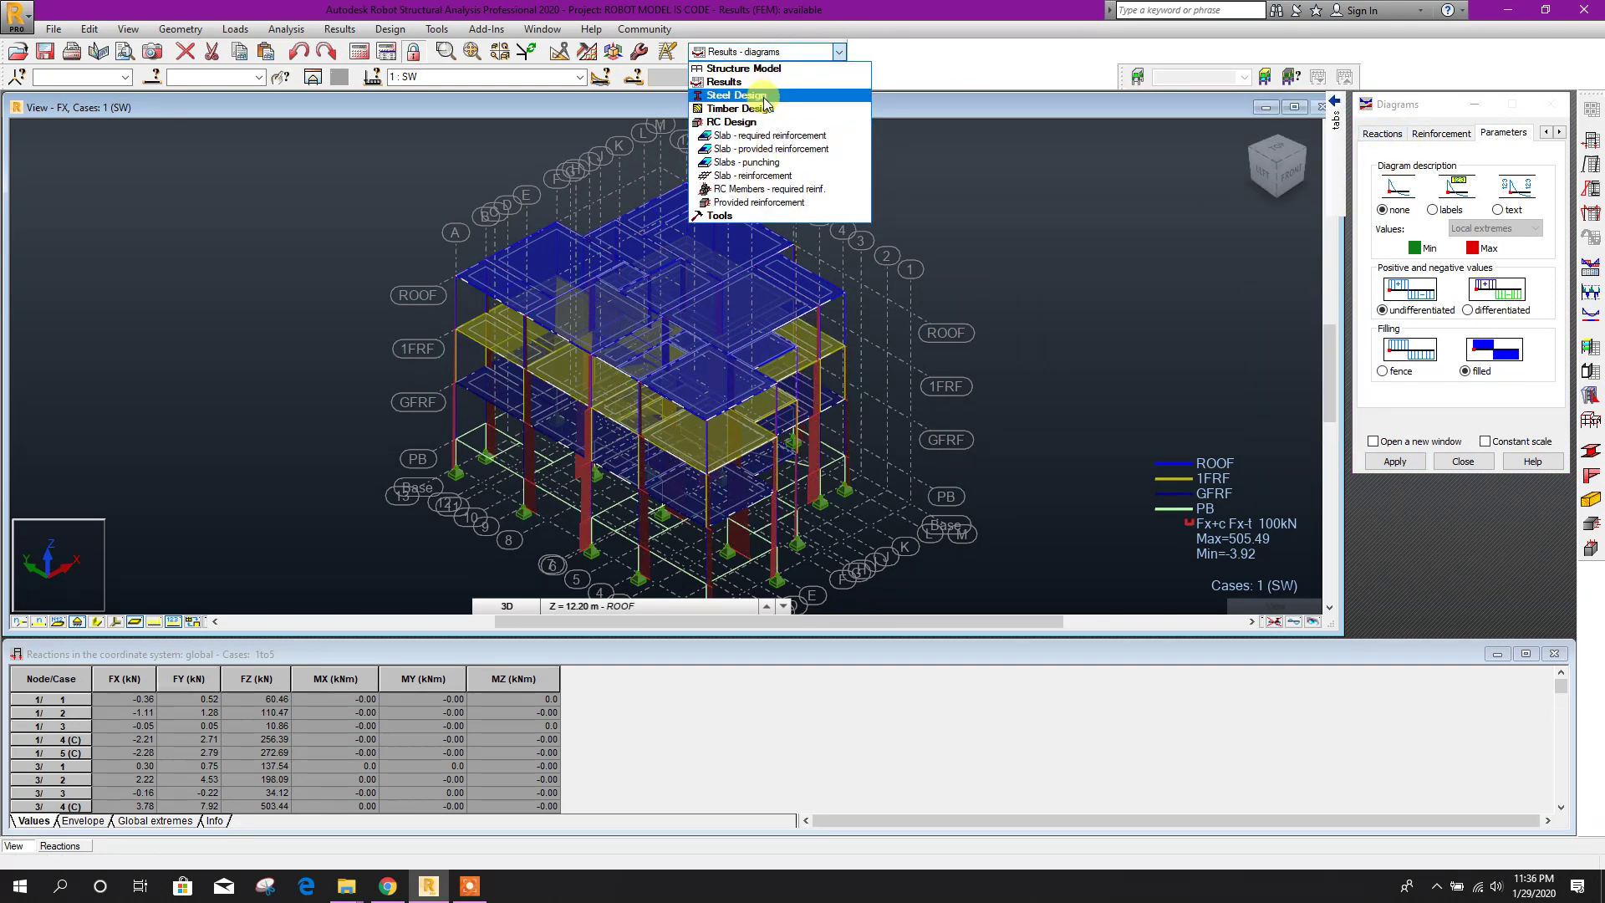
{"action": "left_click", "coordinate": [759, 191]}
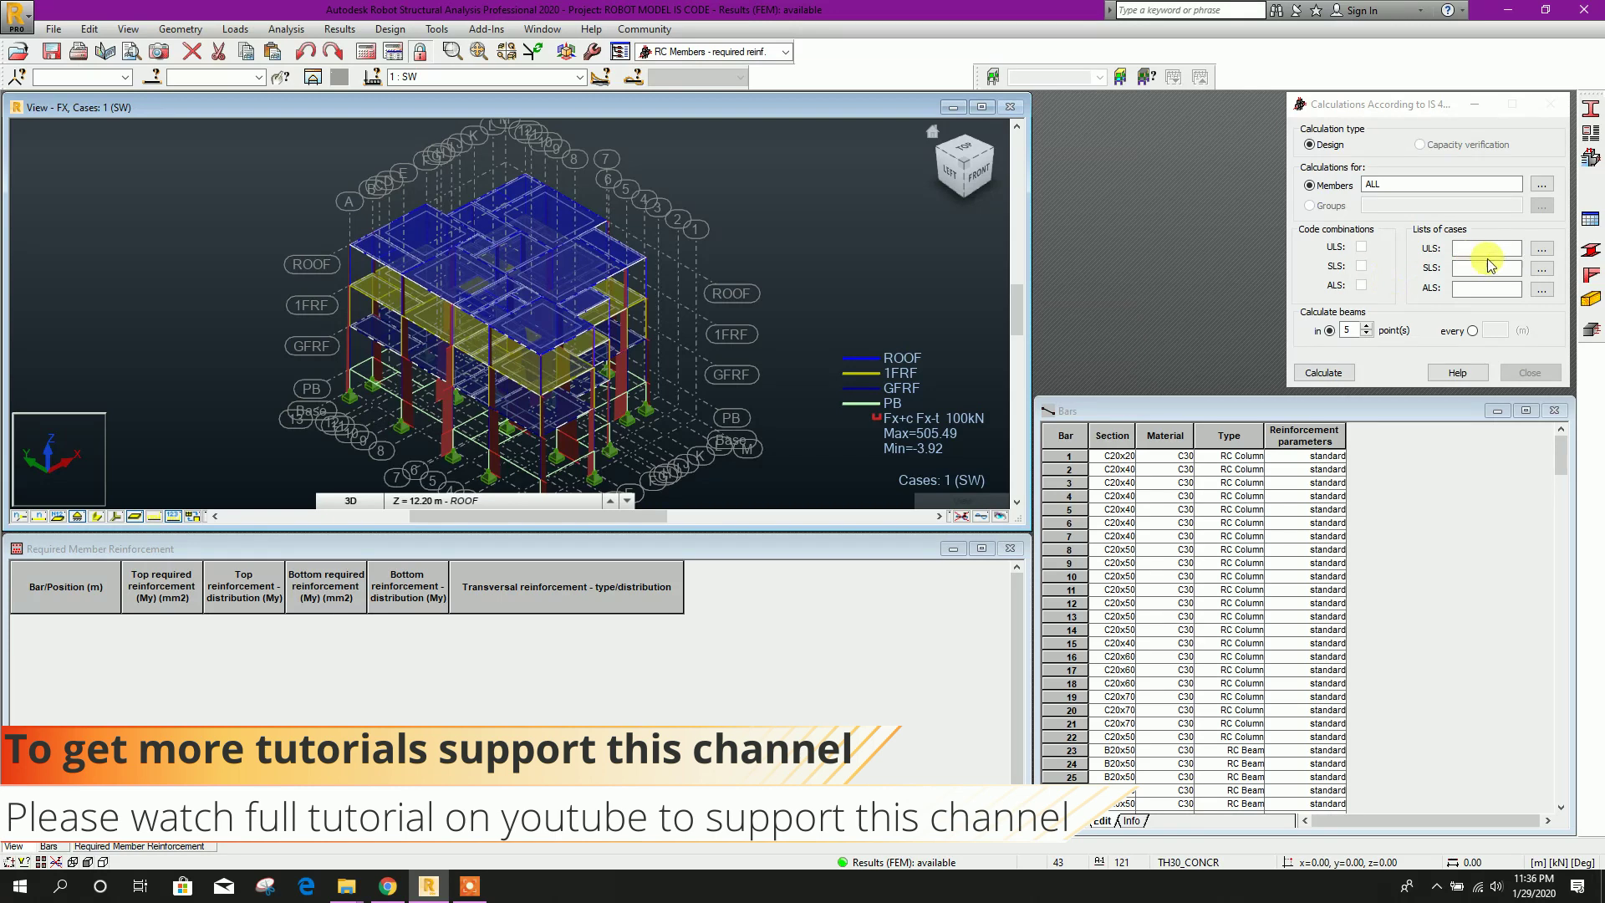
{"action": "left_click", "coordinate": [1542, 248]}
{"action": "left_click", "coordinate": [1374, 226]}
{"action": "left_click_drag", "start_coordinate": [1460, 247], "coordinate": [1459, 258]}
{"action": "left_click", "coordinate": [1392, 367]}
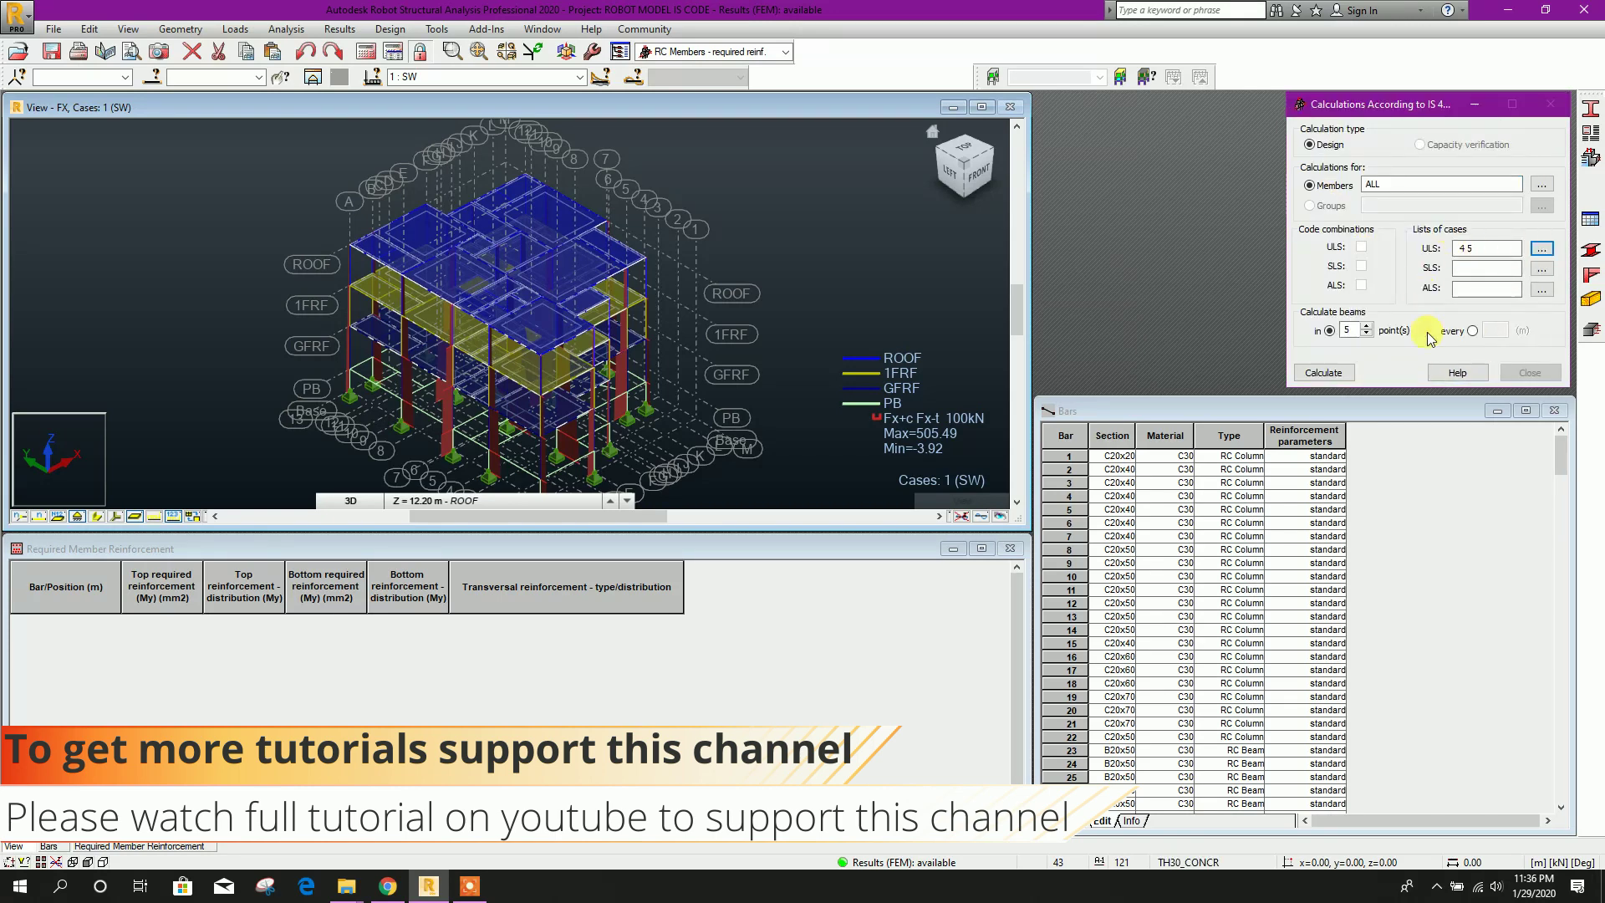
Set the beam calculation to 3 points, calculate the required reinforcement of all members and close the report
{"action": "left_click", "coordinate": [1367, 334]}
{"action": "left_click", "coordinate": [1323, 372]}
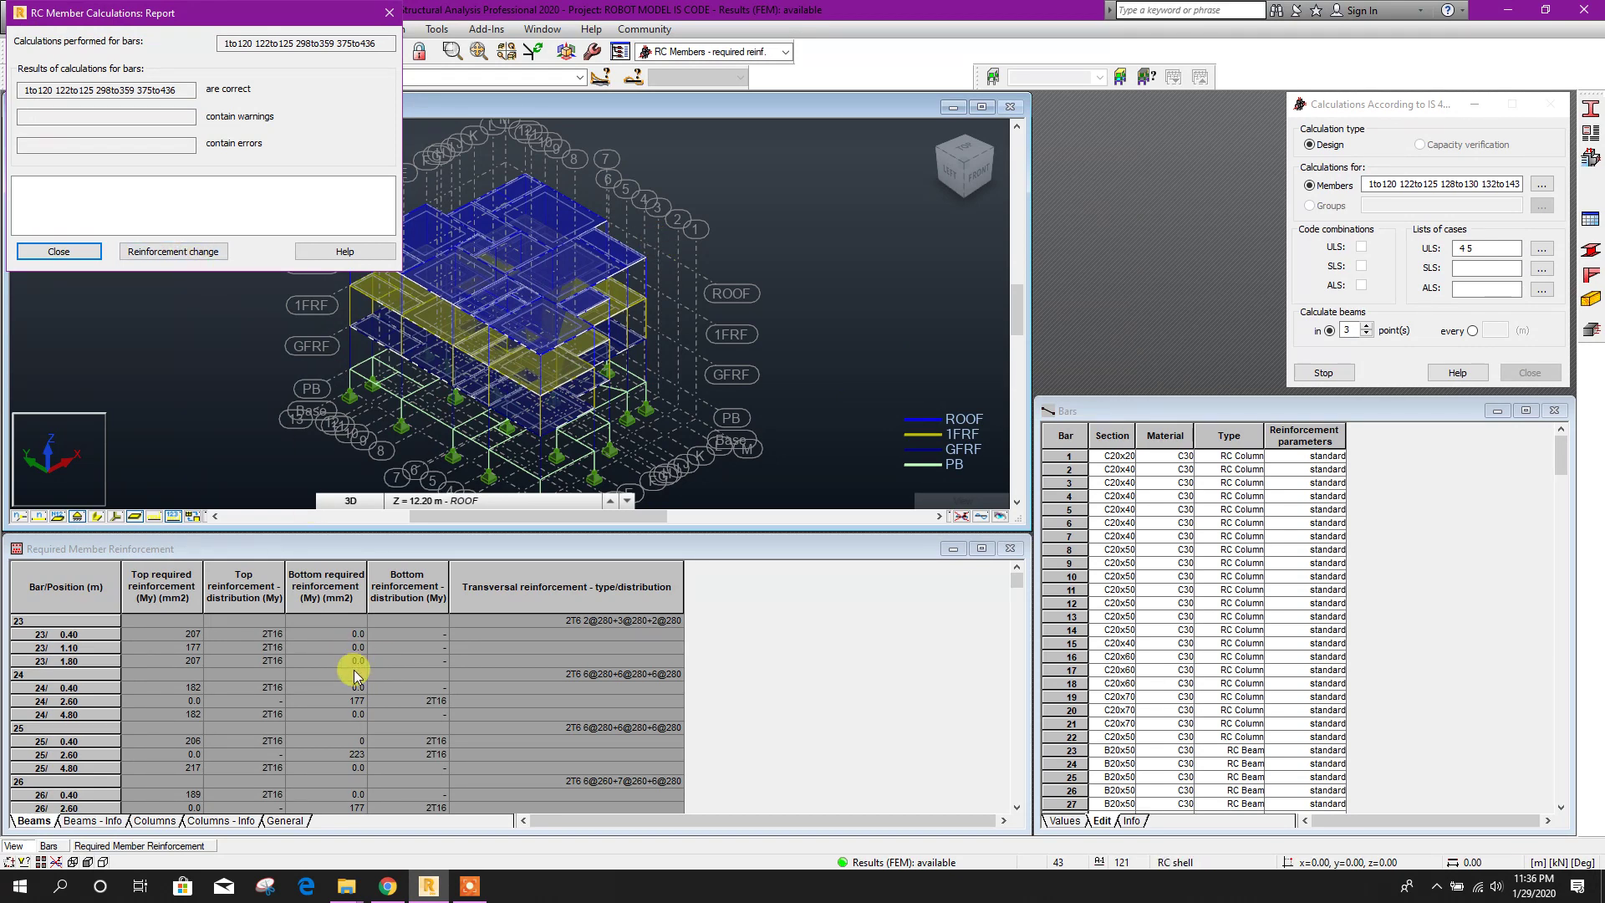
{"action": "left_click", "coordinate": [60, 249]}
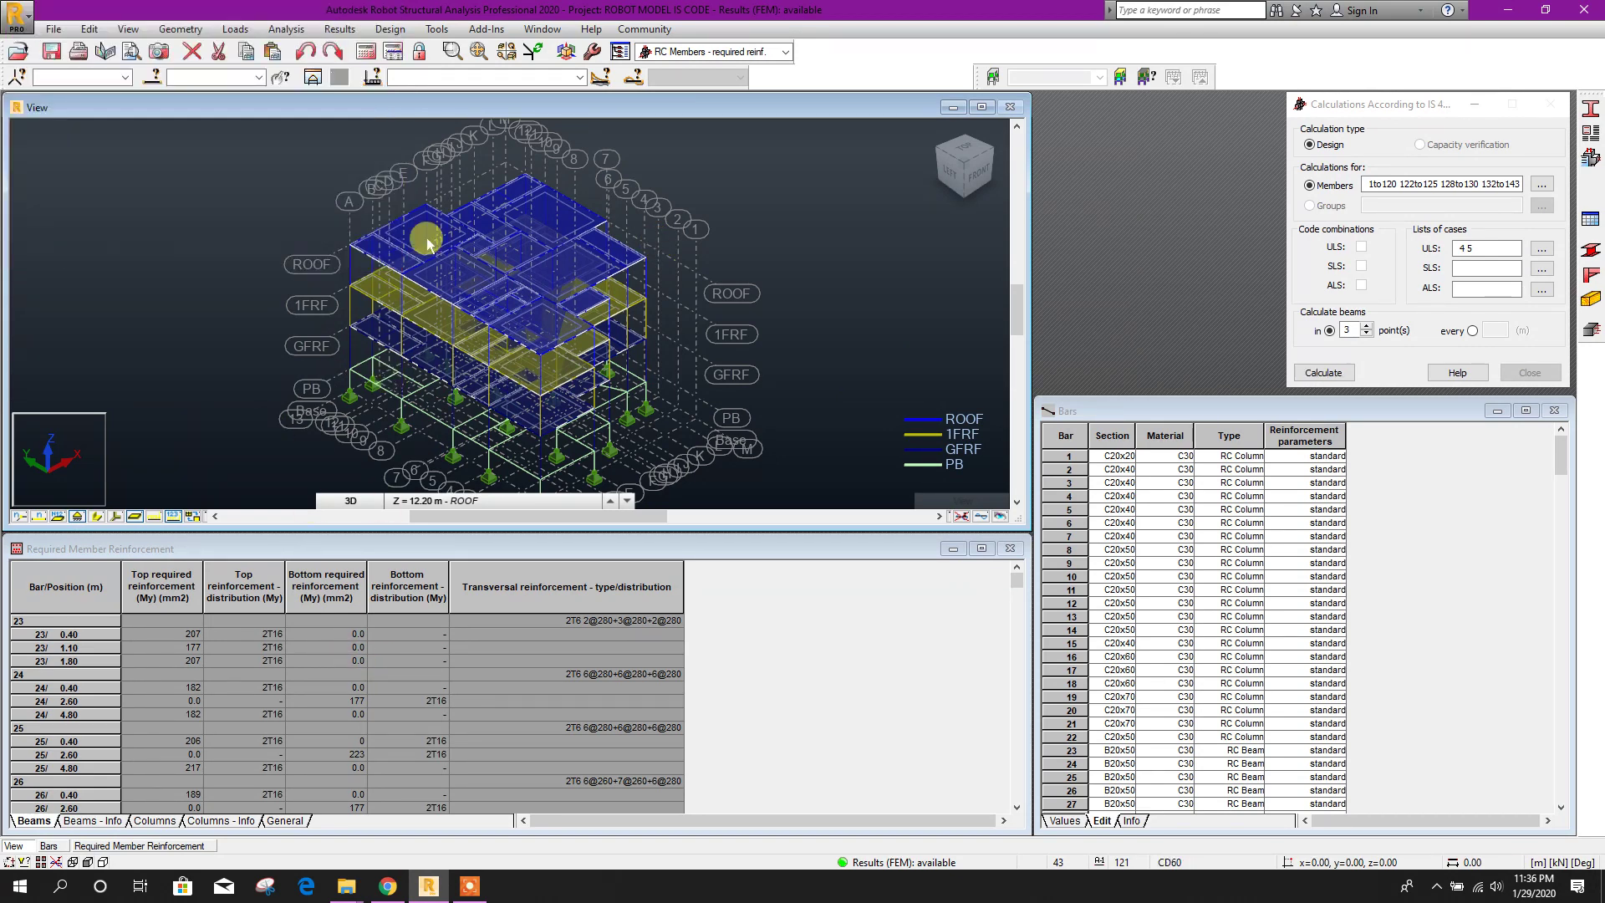
Return to the results diagrams layout and turn off the Fx force diagram
{"action": "left_click", "coordinate": [786, 52]}
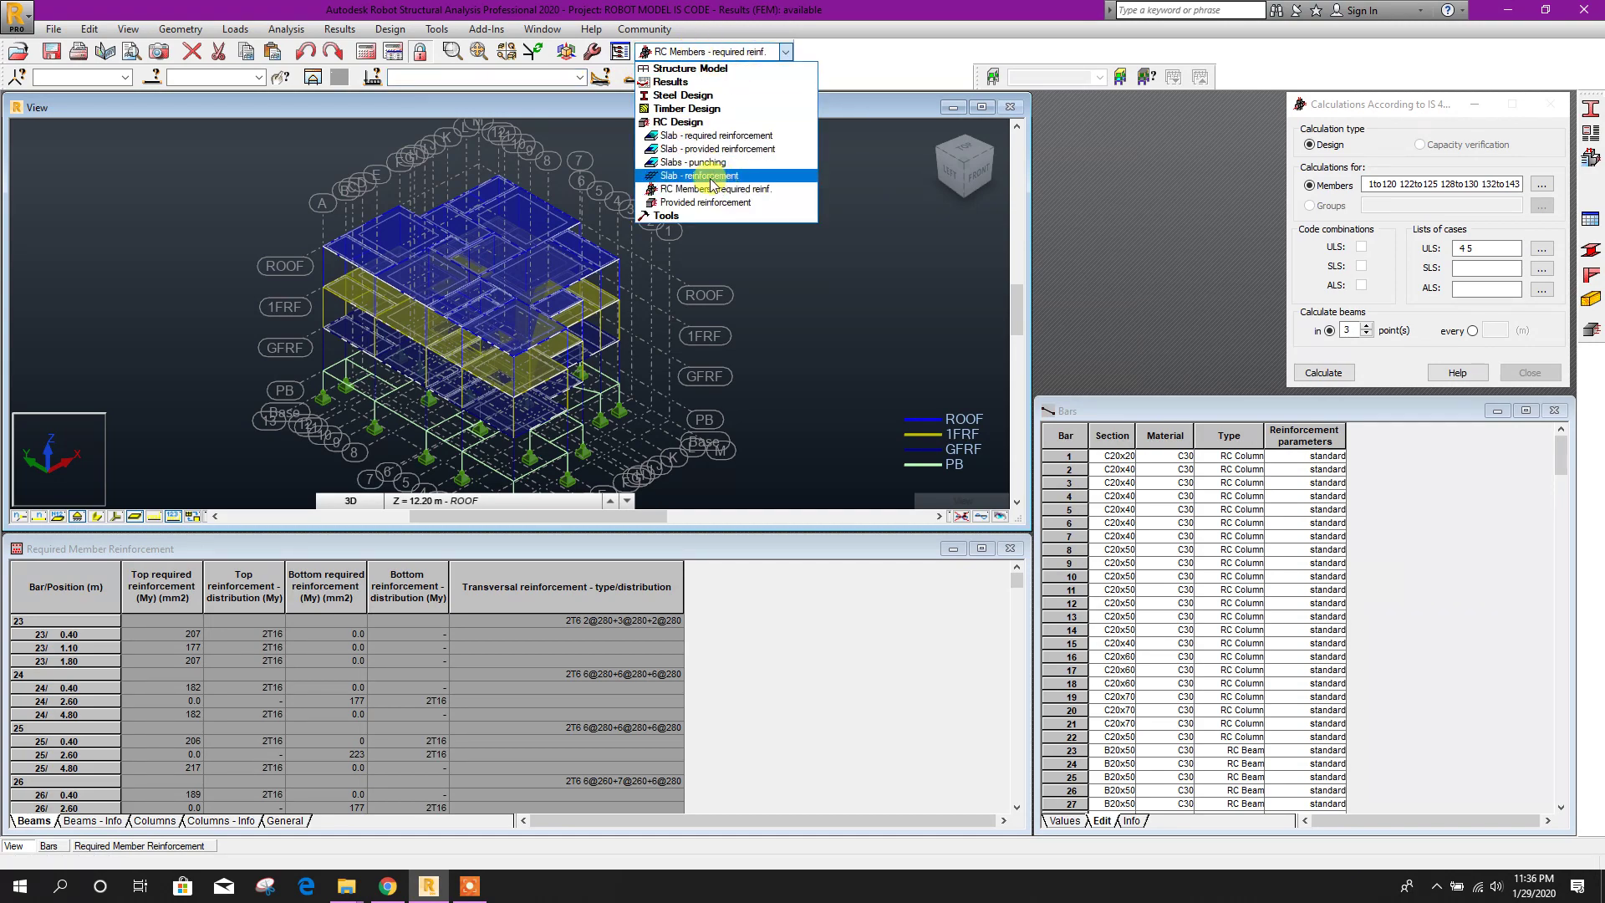
{"action": "left_click", "coordinate": [671, 81]}
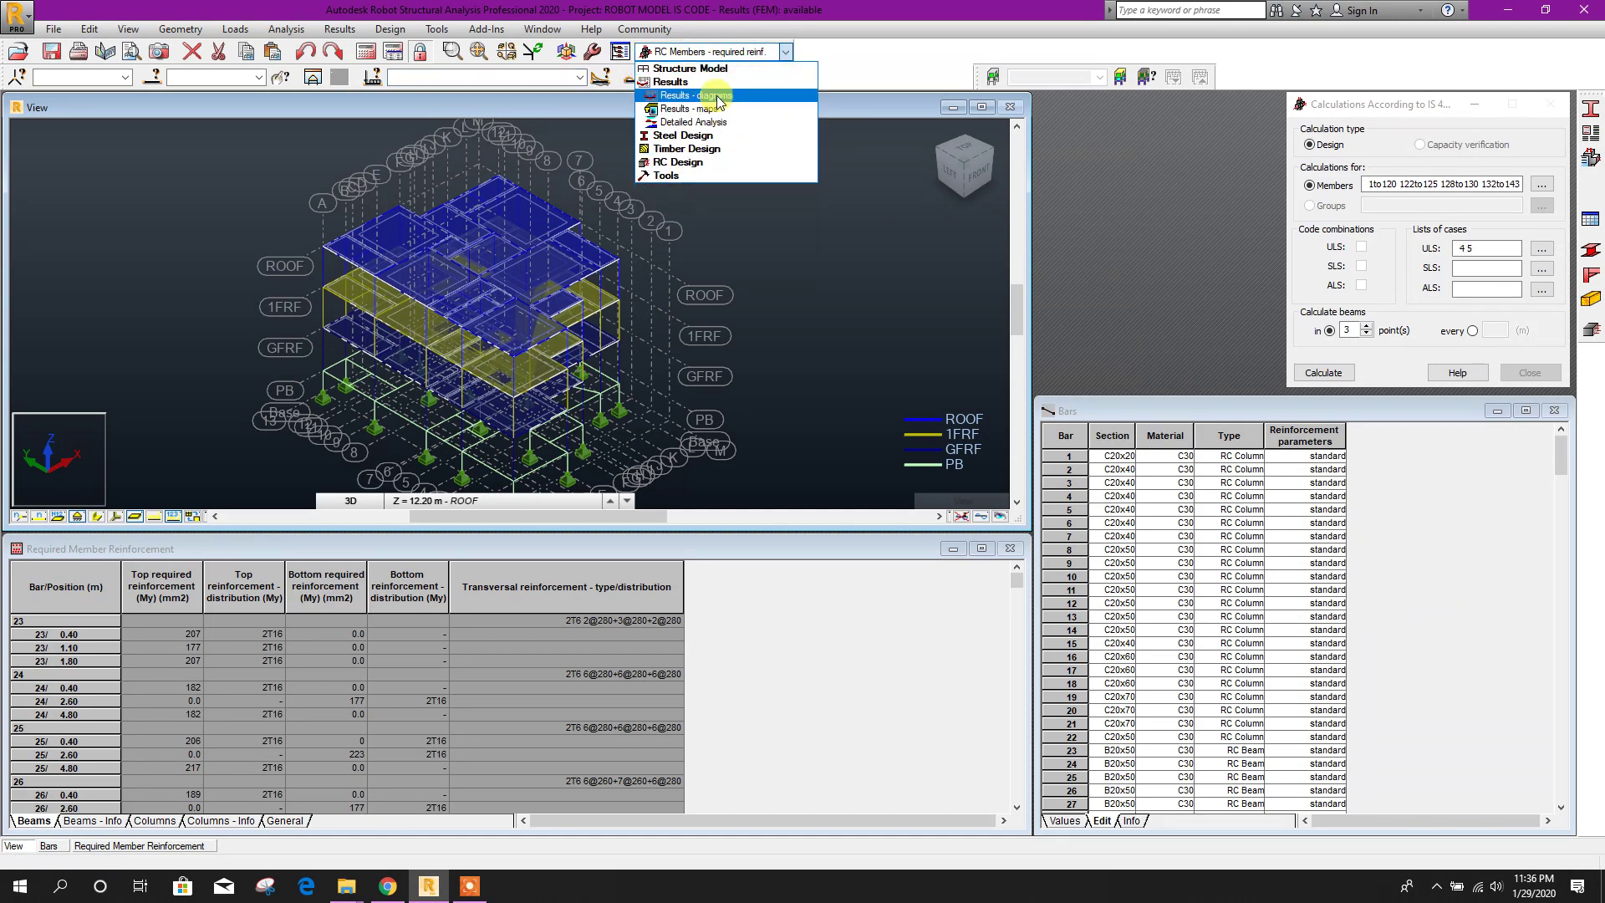
{"action": "left_click", "coordinate": [694, 108]}
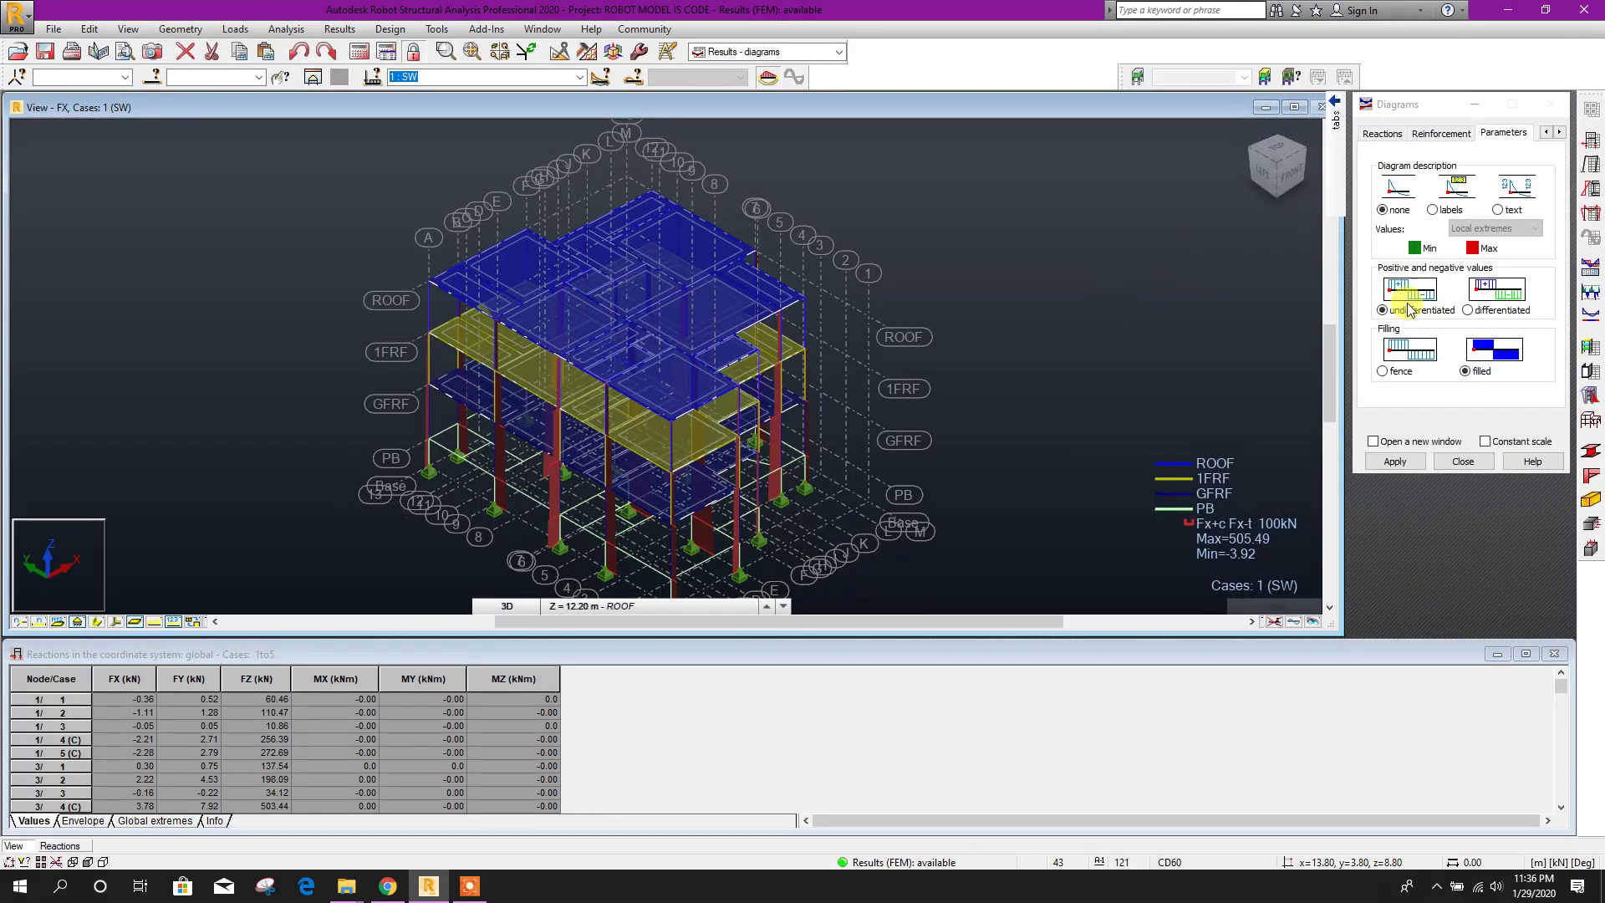
{"action": "left_click", "coordinate": [1545, 132]}
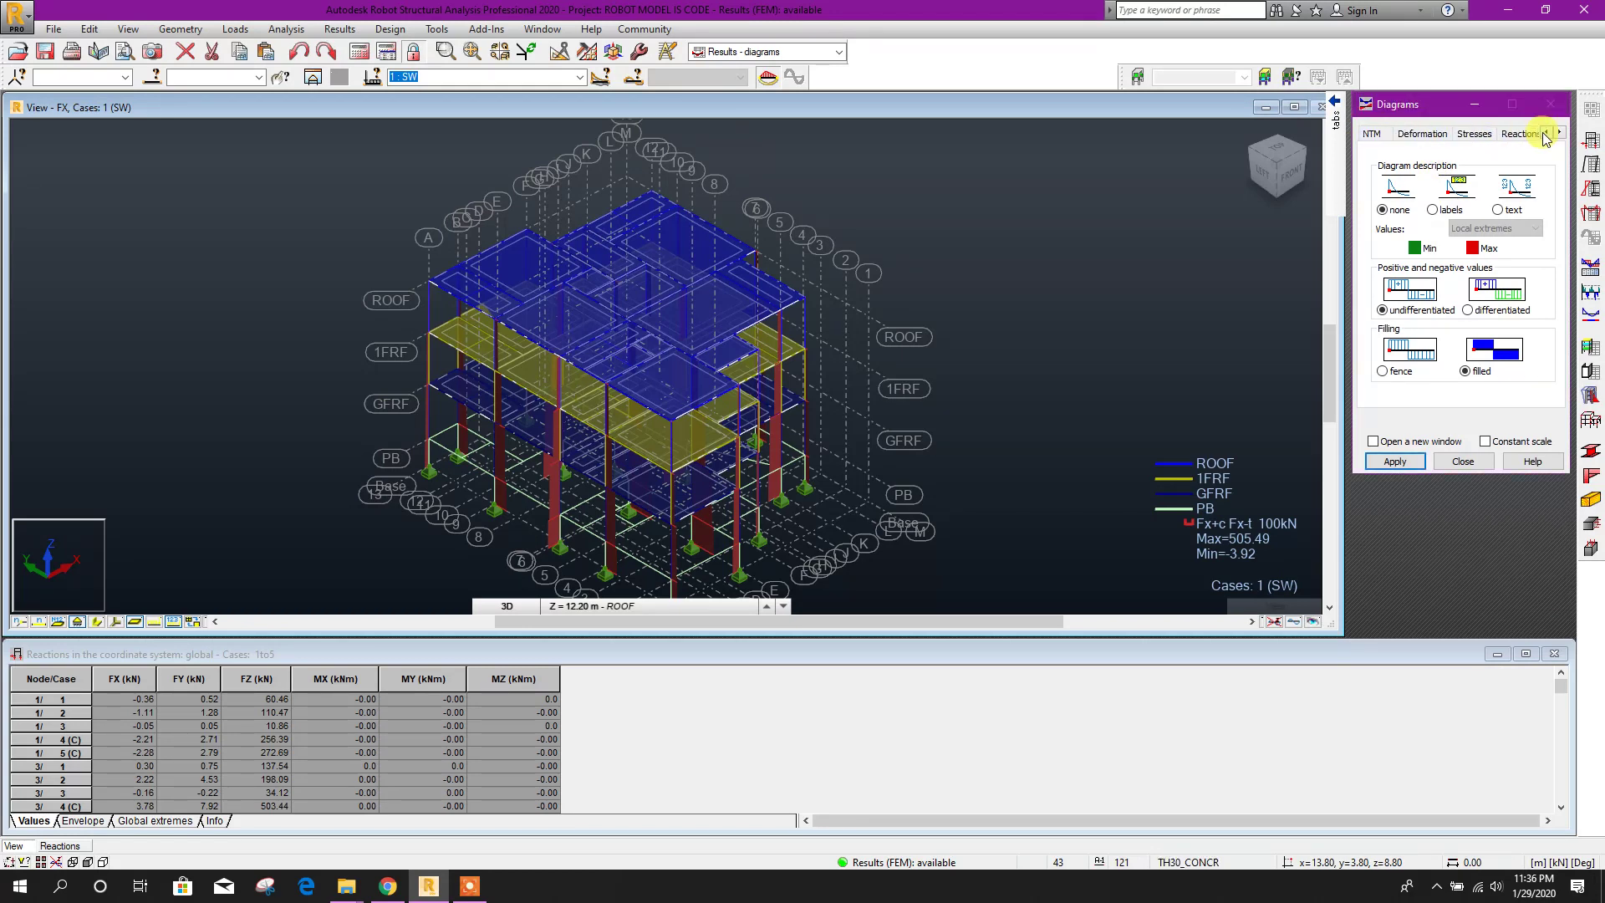
{"action": "left_click", "coordinate": [1387, 134]}
{"action": "left_click", "coordinate": [1421, 195]}
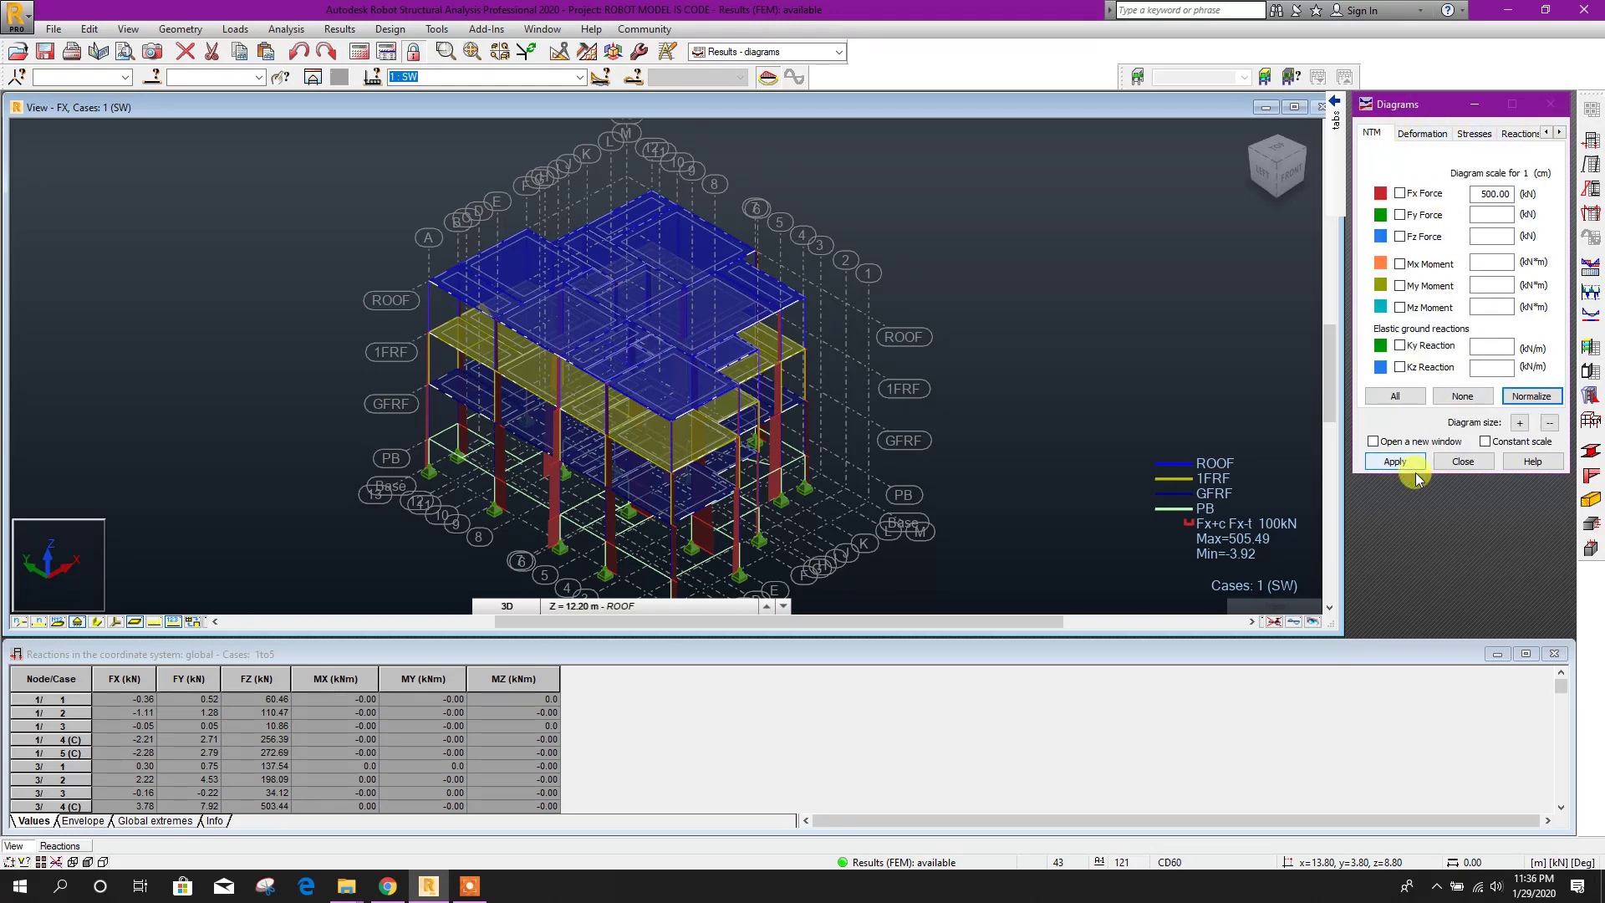
Display the required top and bottom reinforcement diagrams with a scale of 100 mm2 per 1 cm
{"action": "left_click", "coordinate": [1558, 133]}
{"action": "left_click", "coordinate": [1442, 134]}
{"action": "left_click", "coordinate": [1487, 179]}
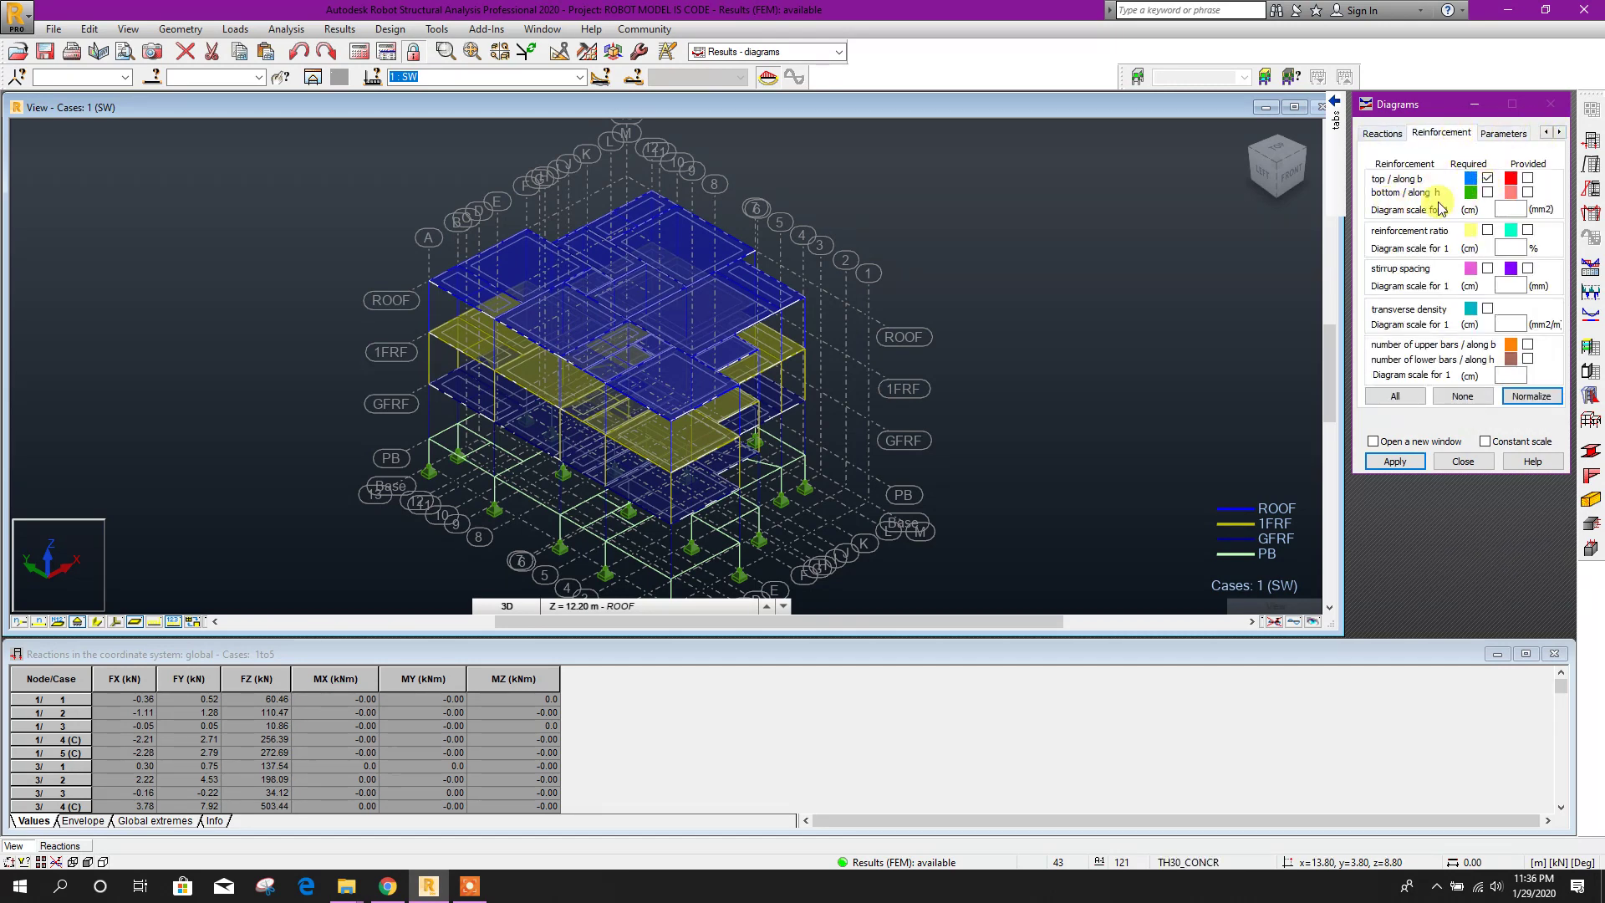
{"action": "left_click", "coordinate": [1487, 192]}
{"action": "left_click", "coordinate": [1509, 208]}
{"action": "left_click", "coordinate": [1395, 461]}
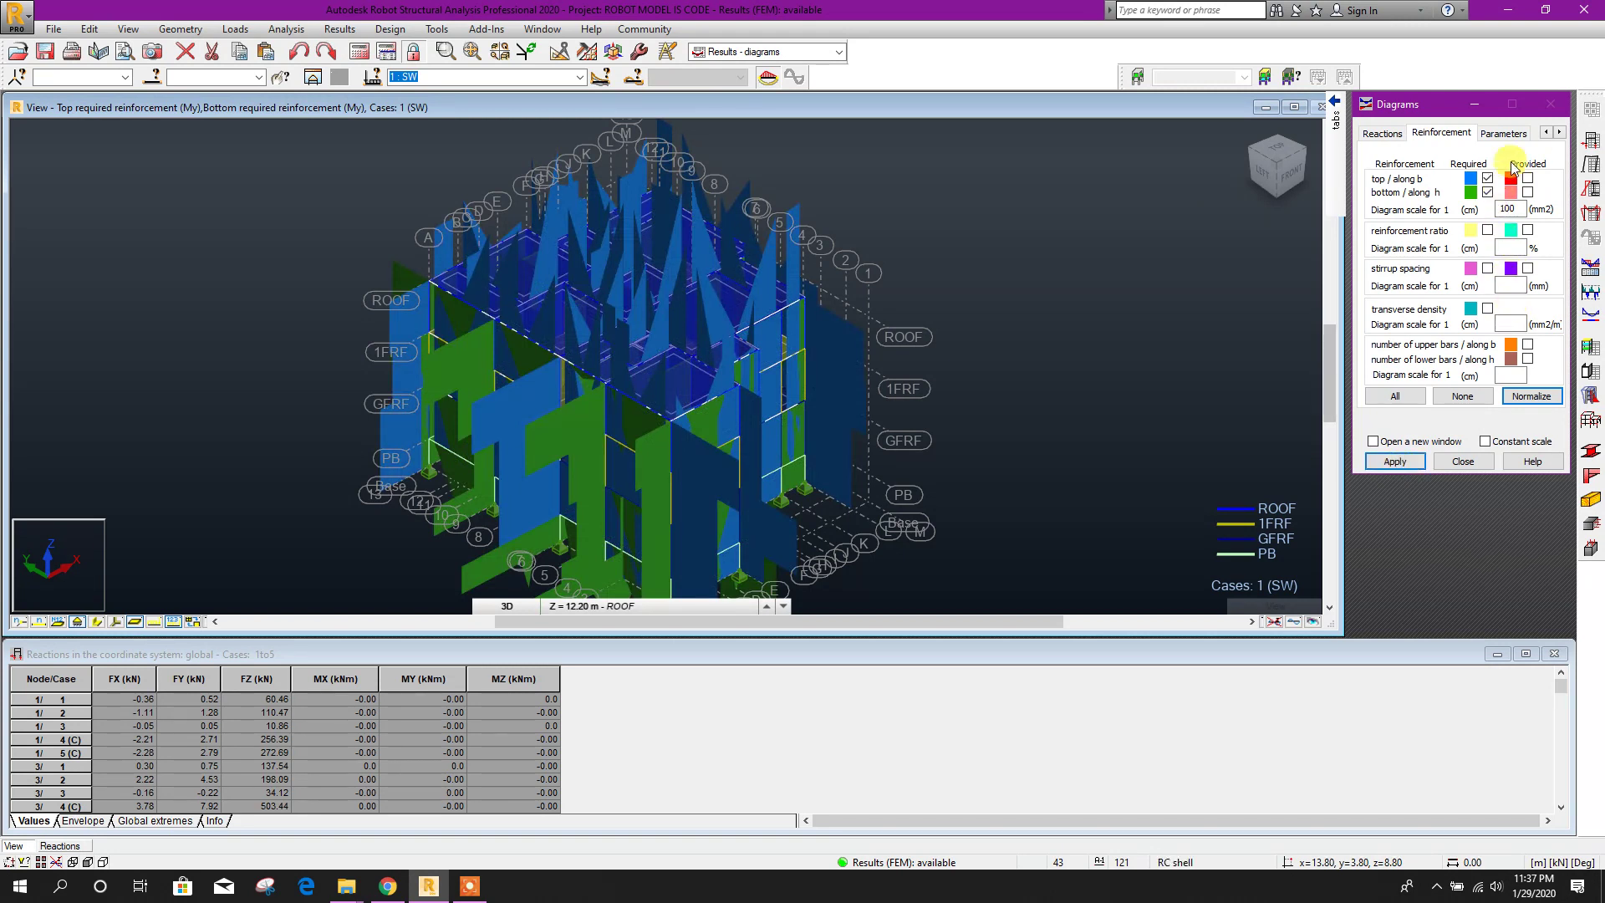
Add text values to the reinforcement diagrams and set their scale to 300 mm2 per 1 cm
{"action": "left_click", "coordinate": [1521, 134]}
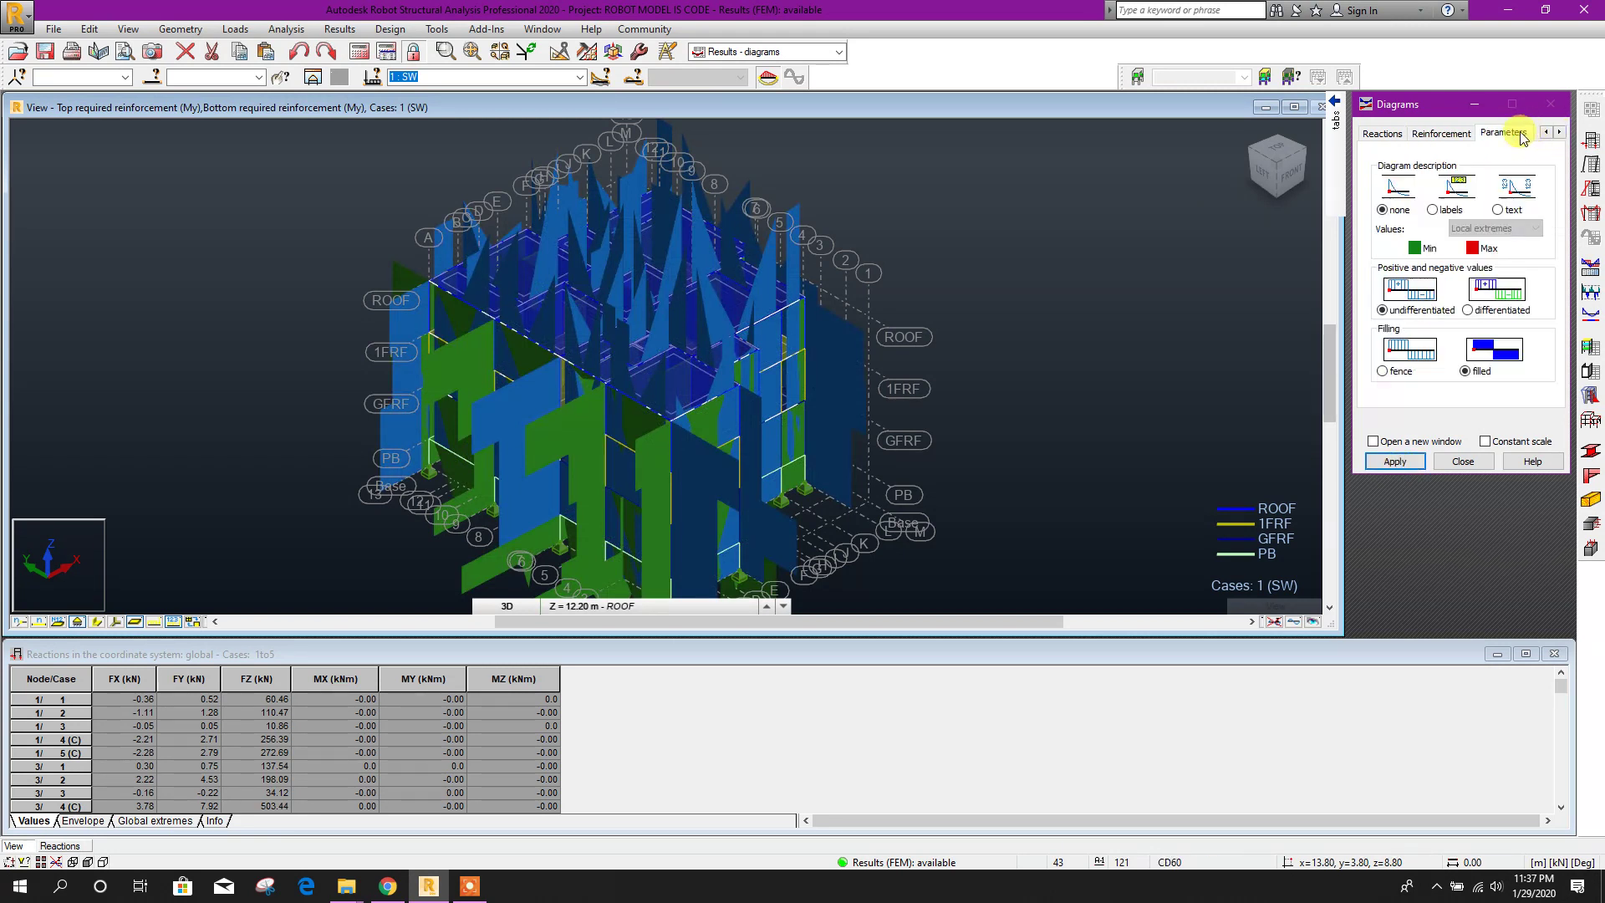
{"action": "left_click", "coordinate": [1497, 210]}
{"action": "left_click", "coordinate": [1394, 462]}
{"action": "left_click", "coordinate": [1441, 133]}
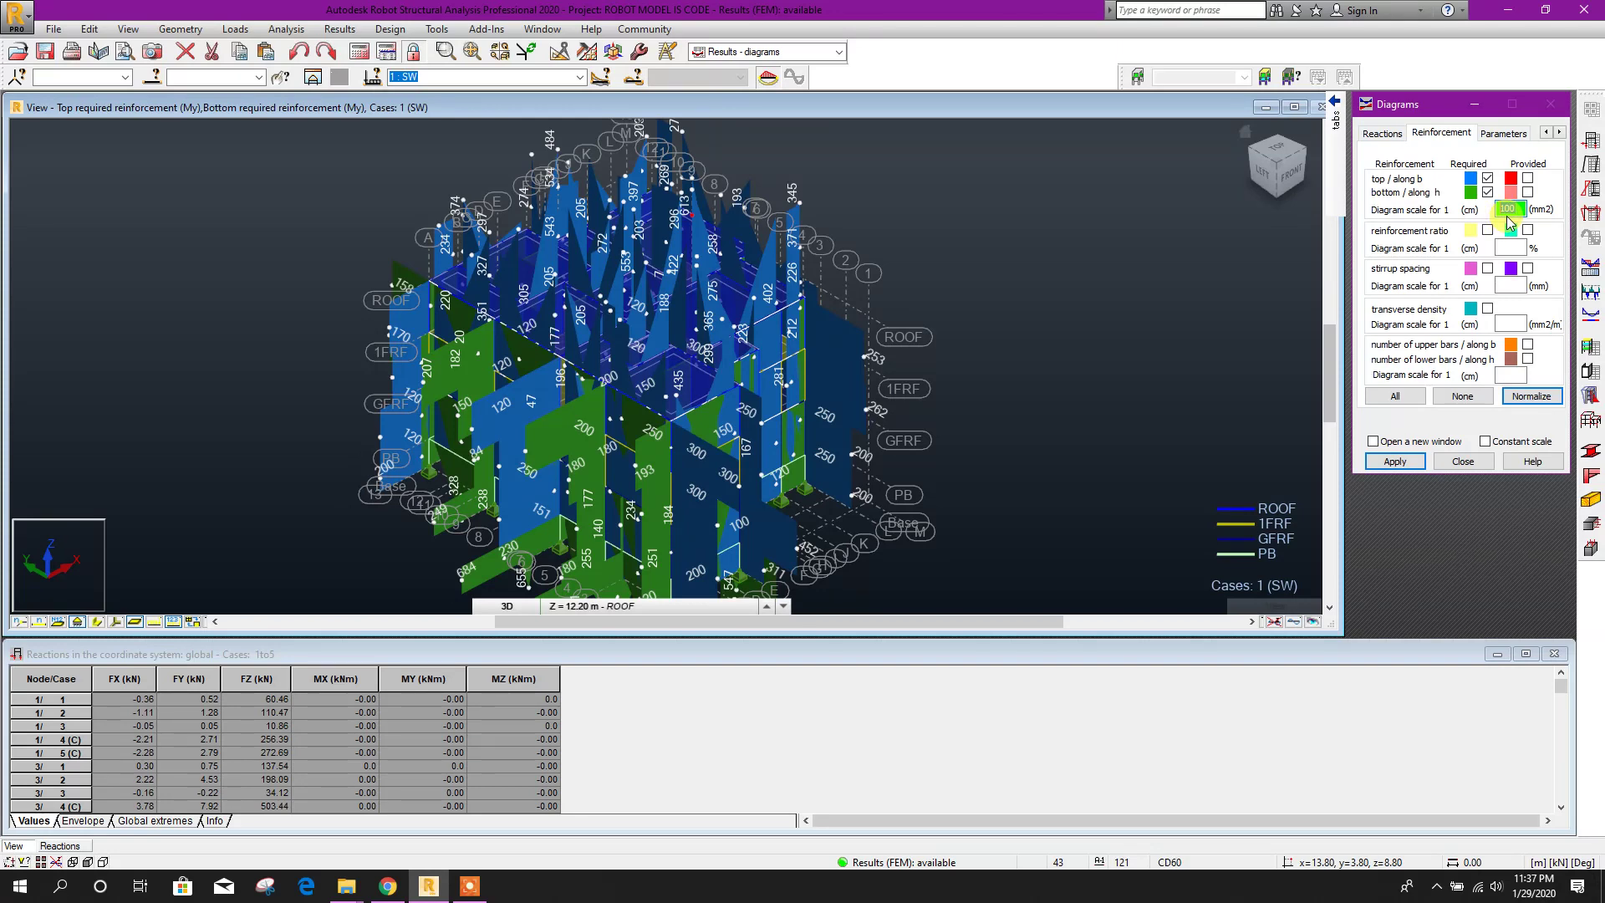
{"action": "left_click", "coordinate": [1421, 459]}
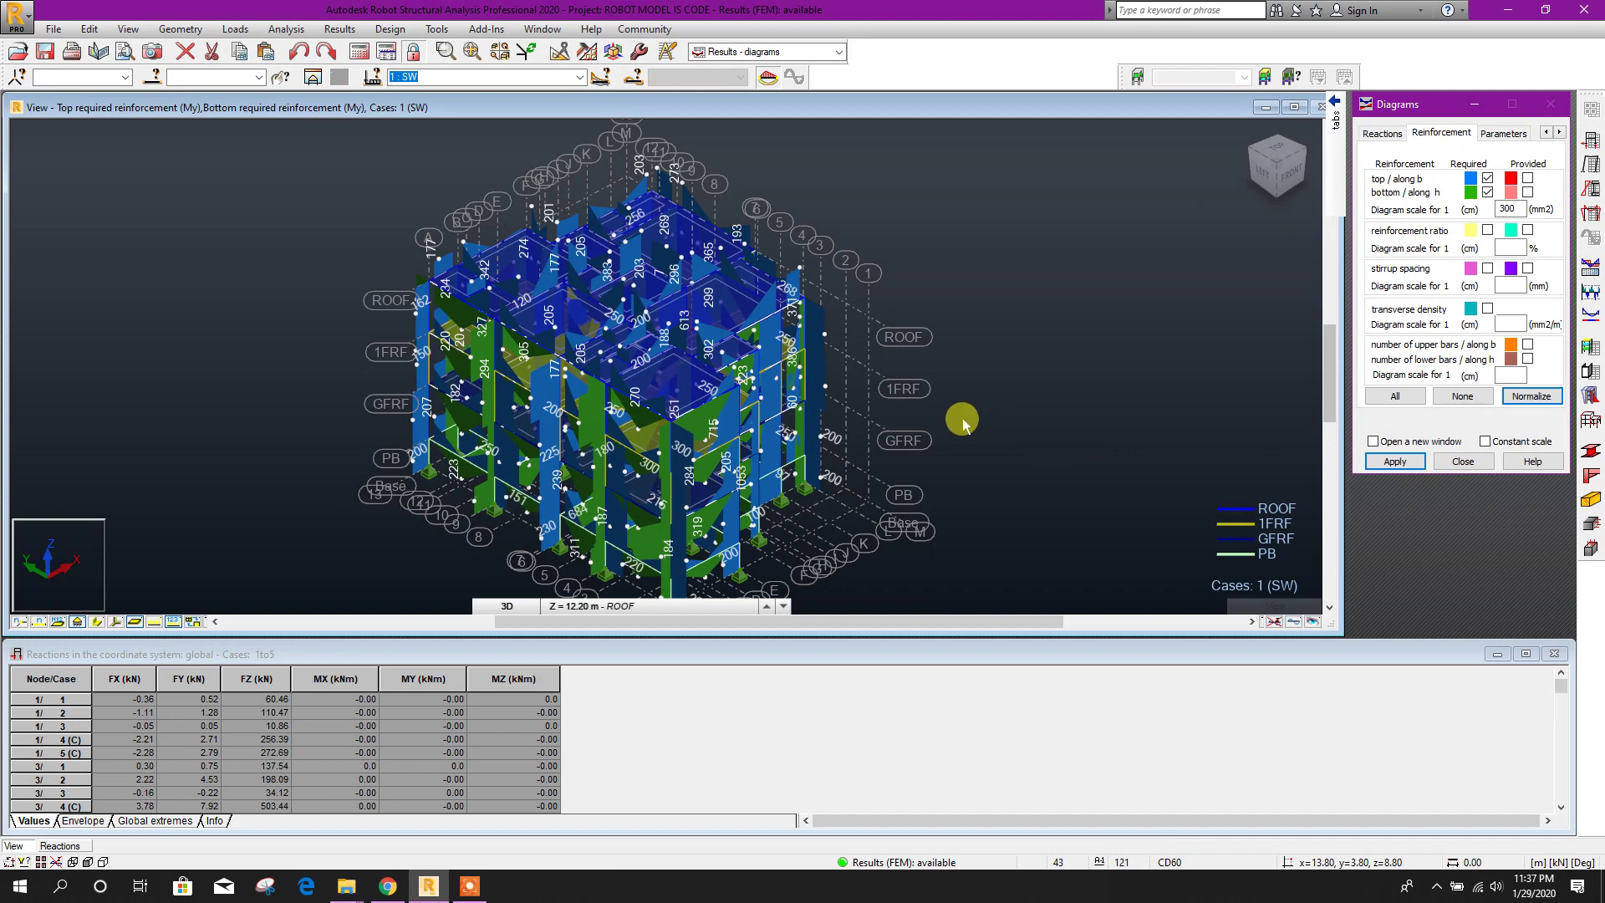
Isolate the frame on grid line 3 in a separate view and show it from the front
{"action": "scroll", "coordinate": [961, 418], "scroll_direction": "up", "scroll_amount": 3}
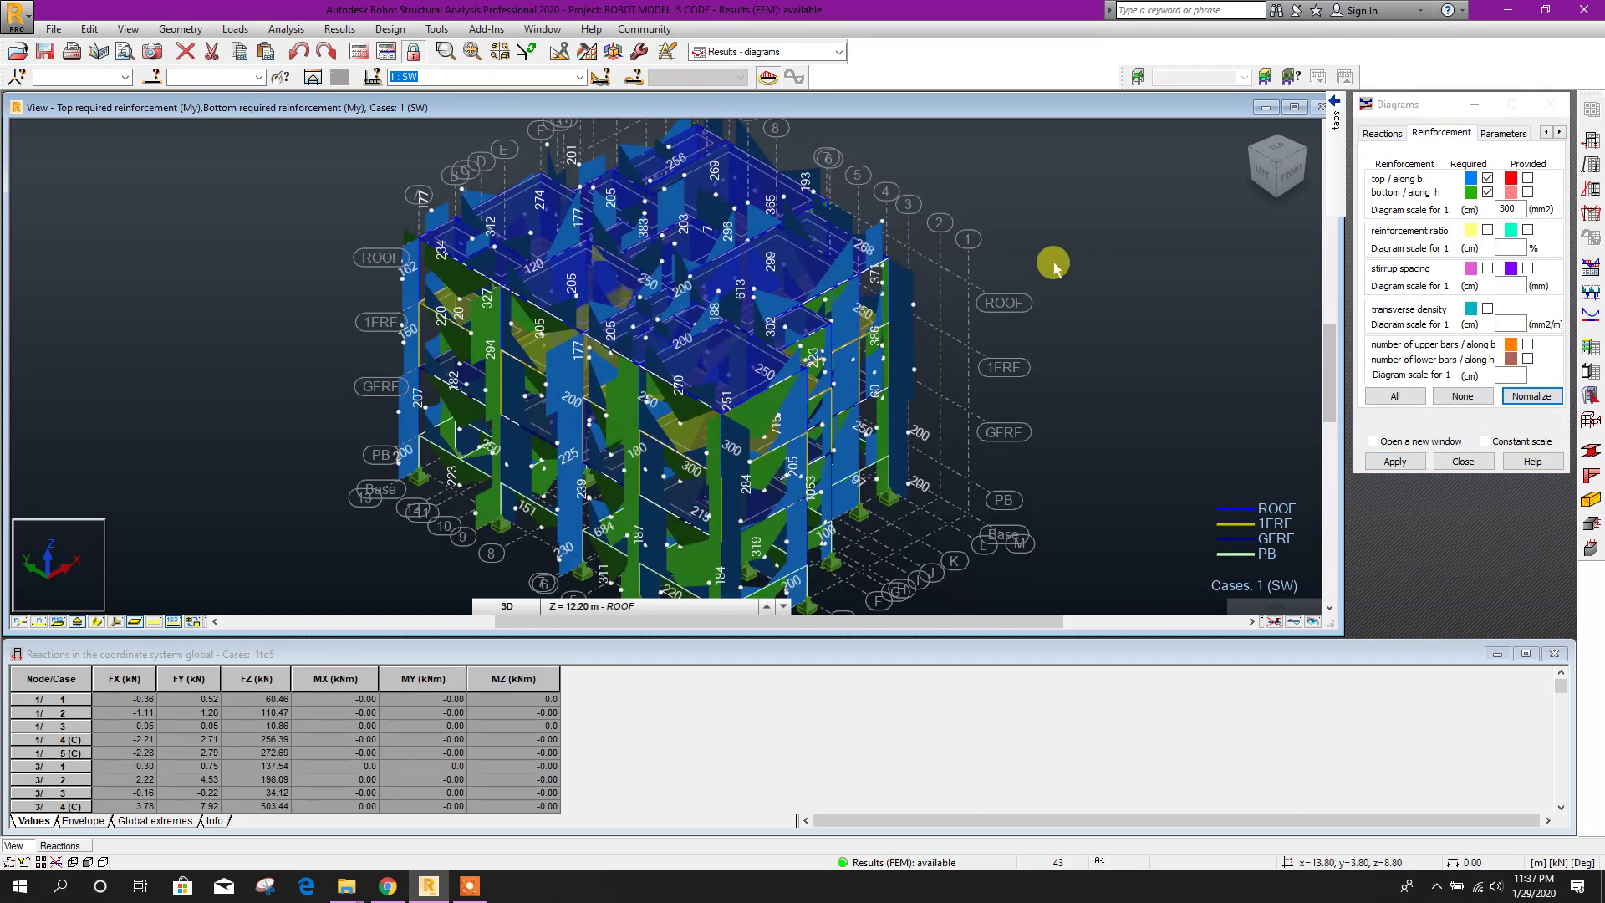
{"action": "scroll", "coordinate": [401, 197], "scroll_direction": "up", "scroll_amount": 1}
{"action": "scroll", "coordinate": [469, 172], "scroll_direction": "up", "scroll_amount": 1}
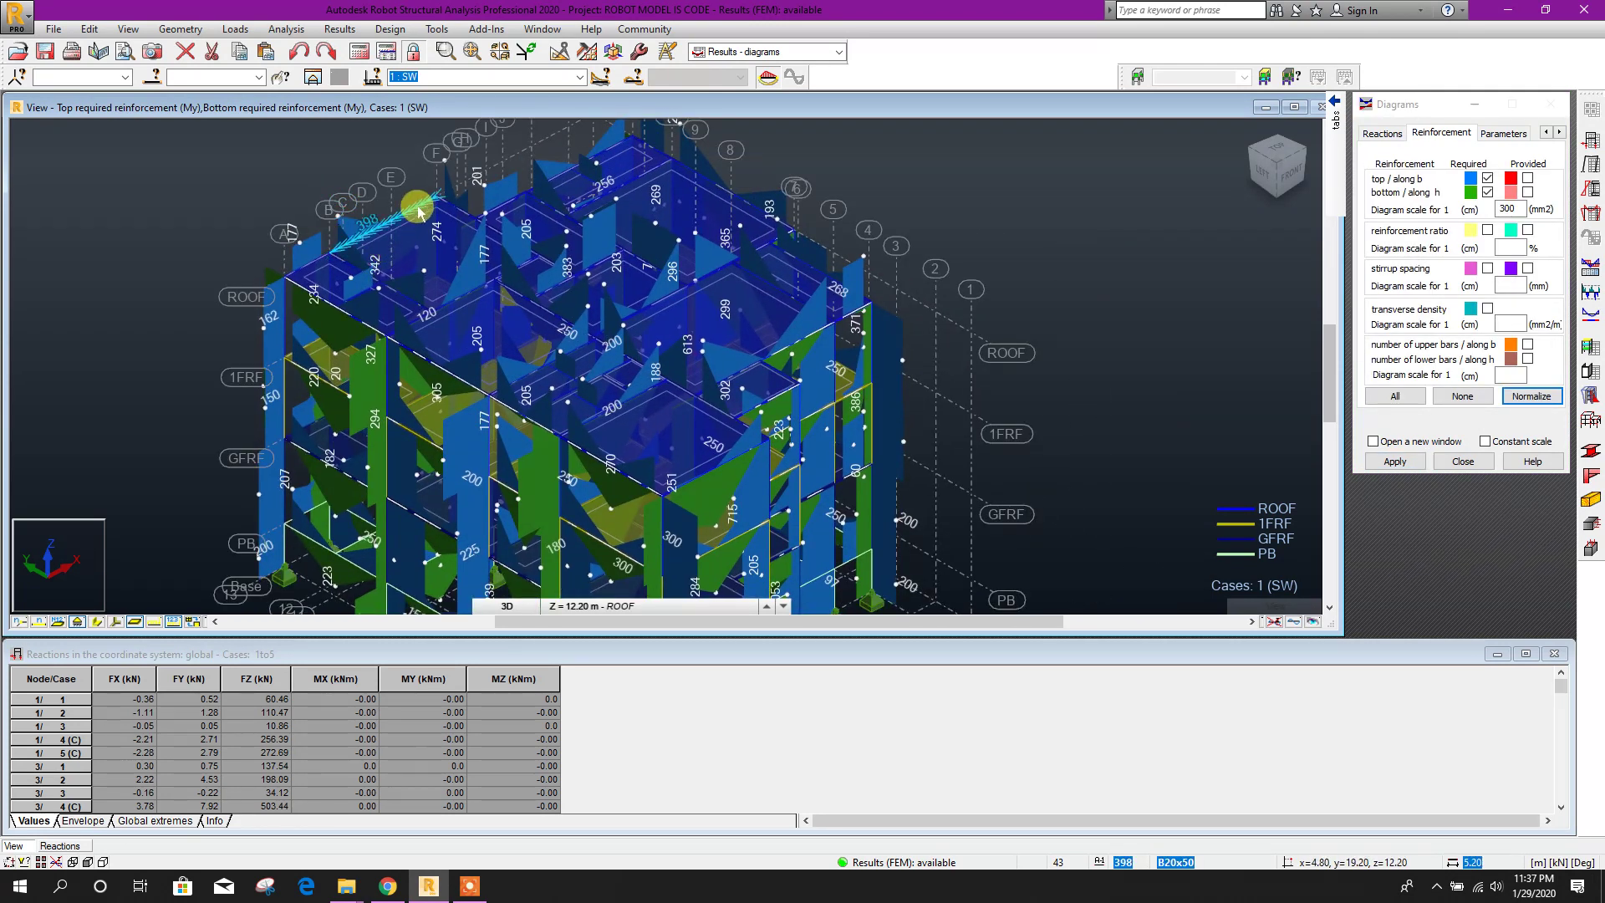
{"action": "scroll", "coordinate": [422, 199], "scroll_direction": "up", "scroll_amount": 1}
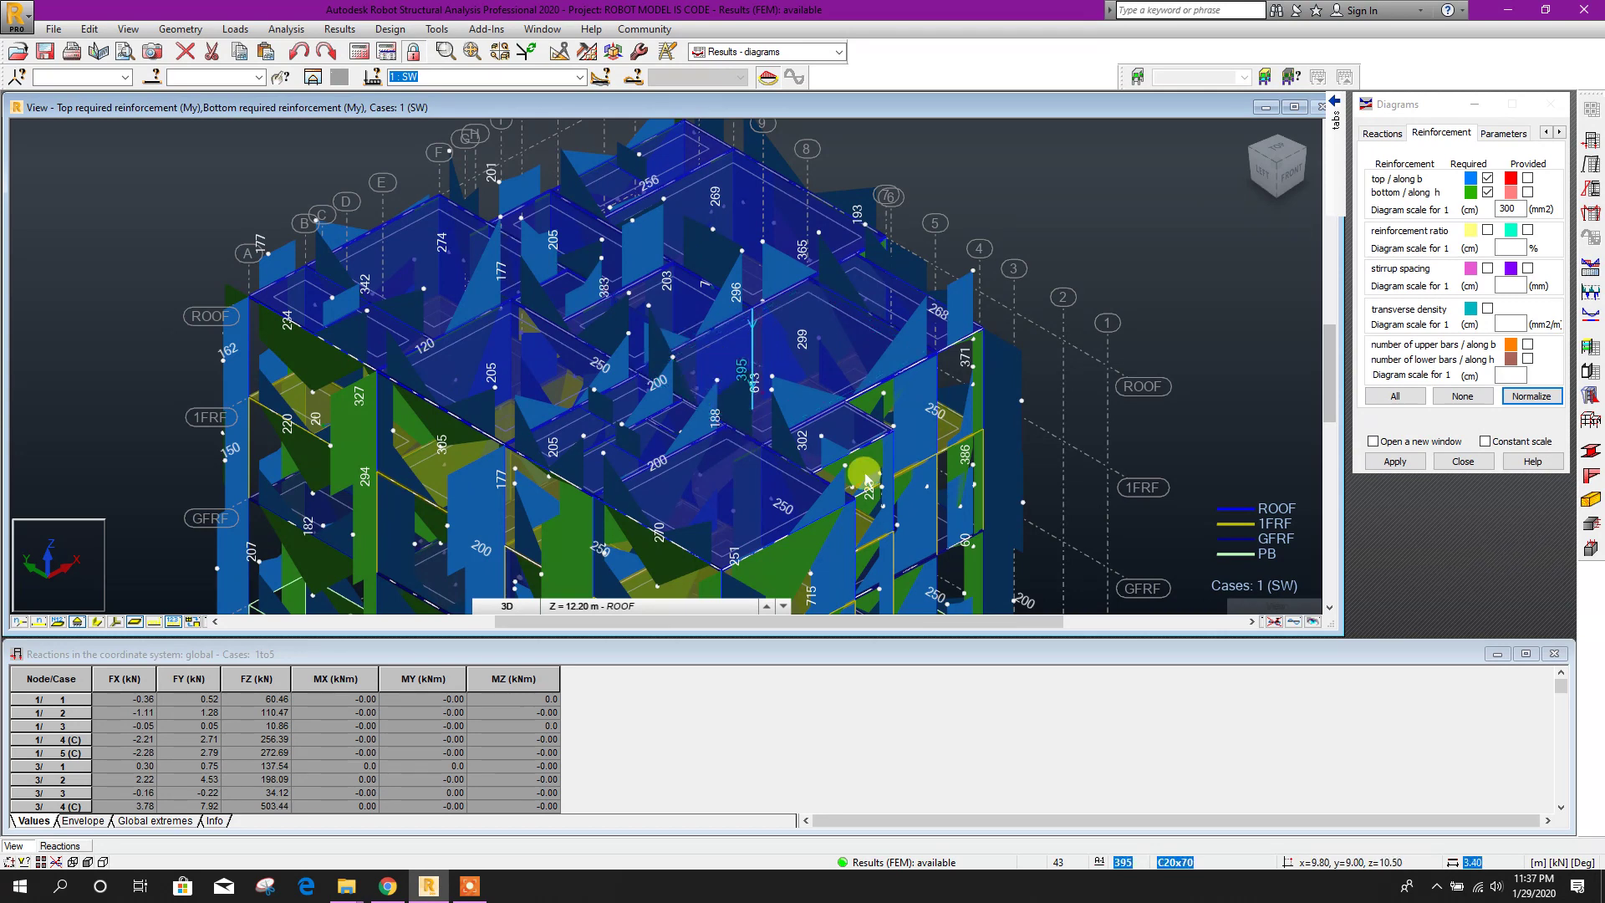
{"action": "middle_click_drag", "start_coordinate": [1051, 526], "coordinate": [1046, 459]}
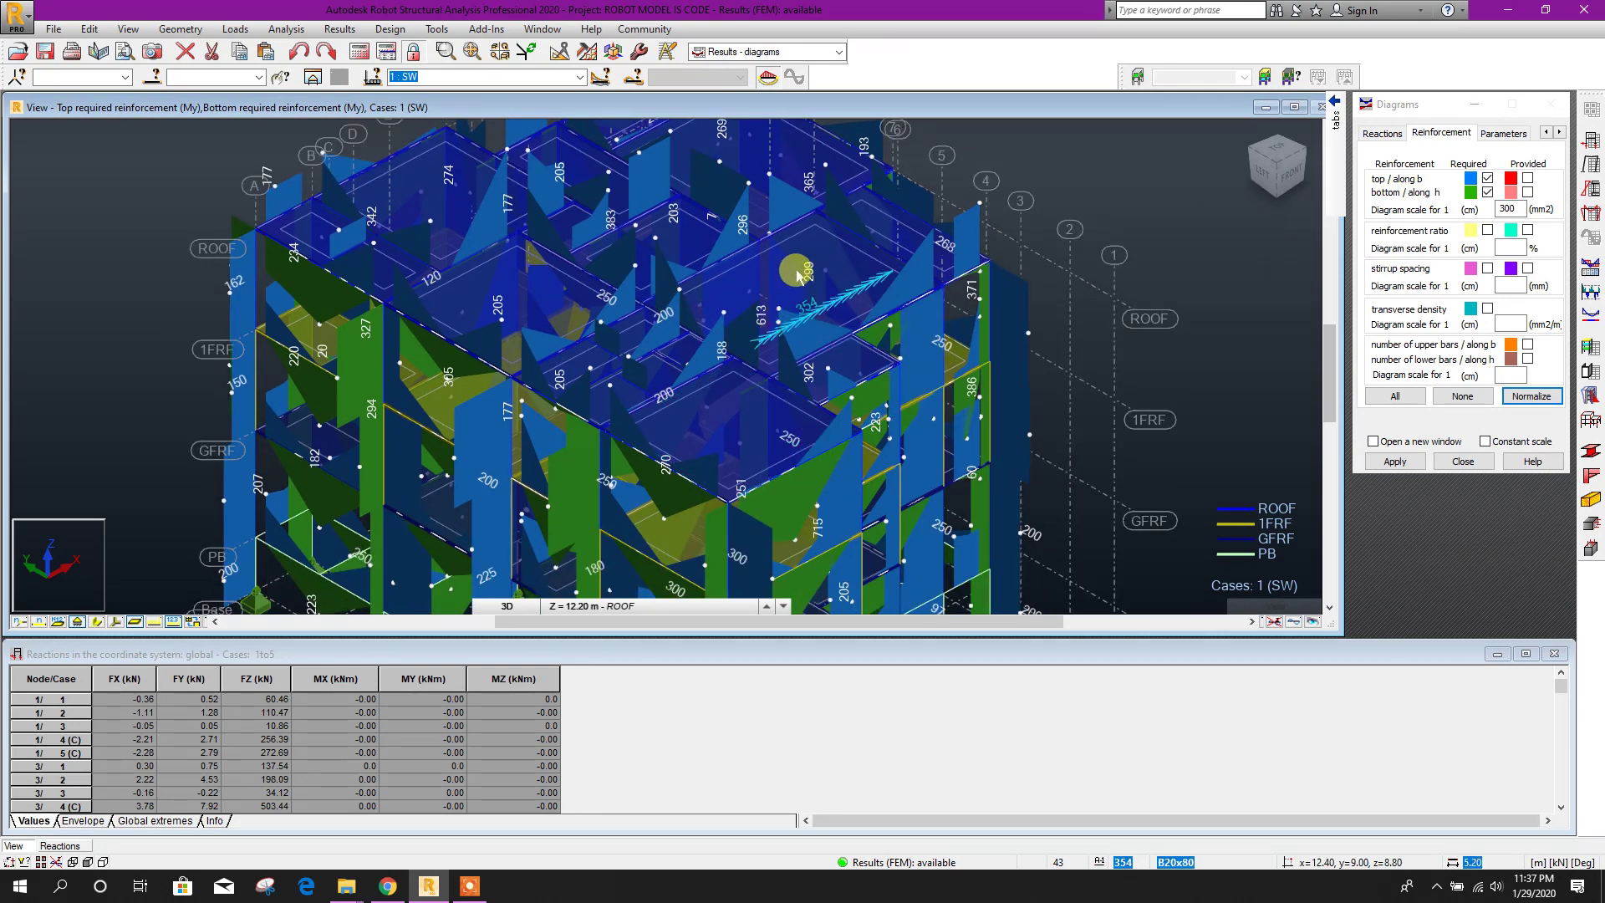
{"action": "left_click", "coordinate": [1021, 202]}
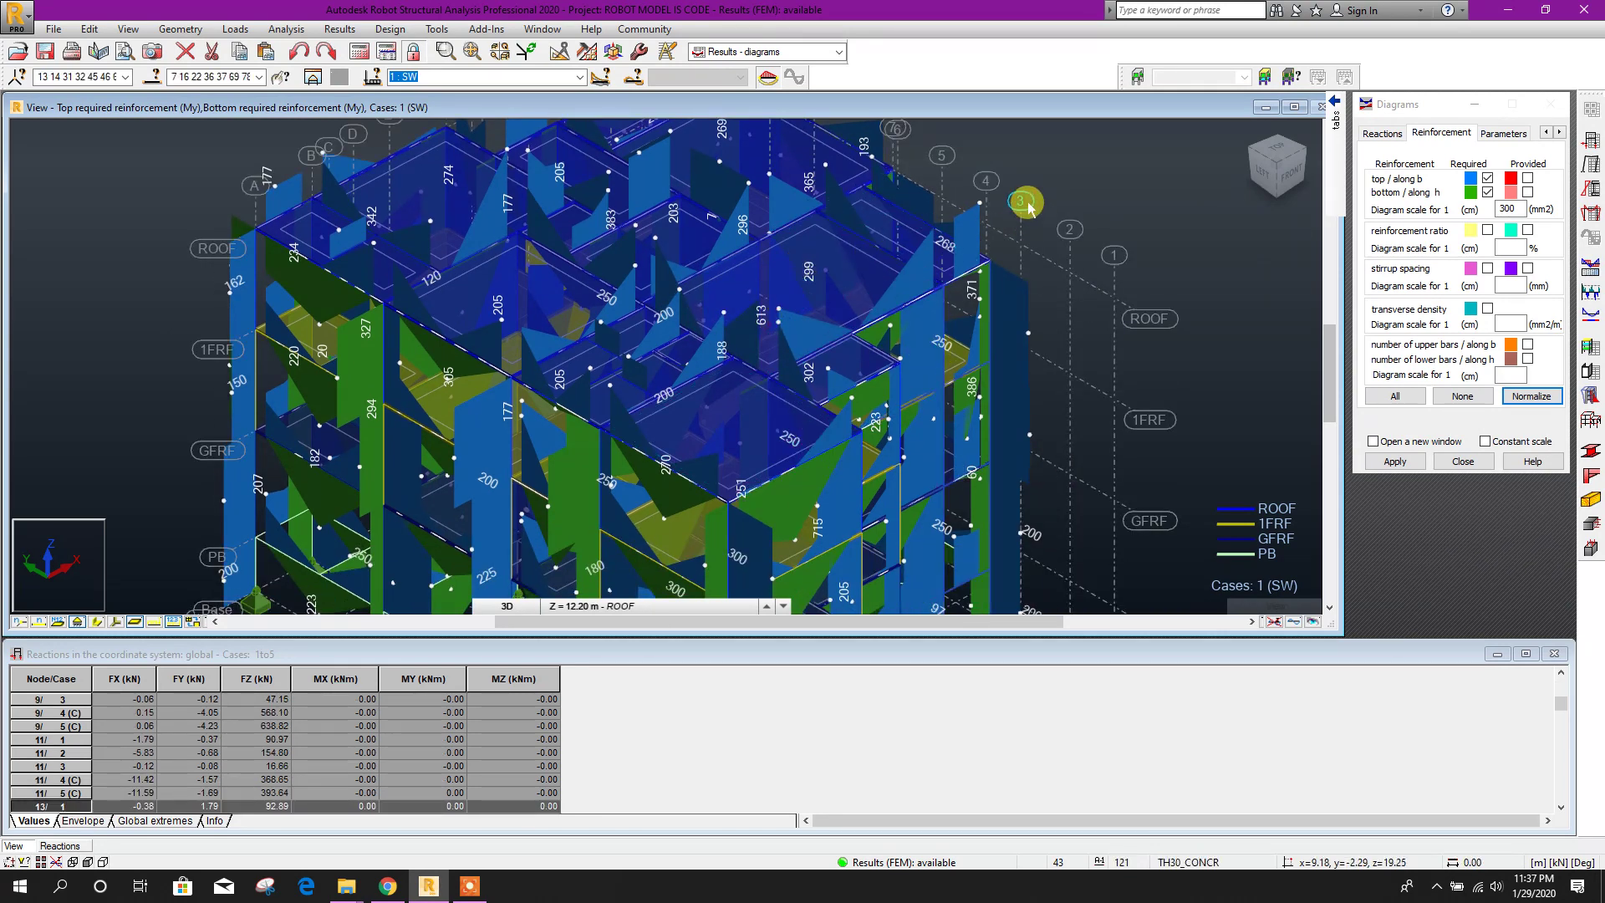
{"action": "left_click", "coordinate": [313, 76]}
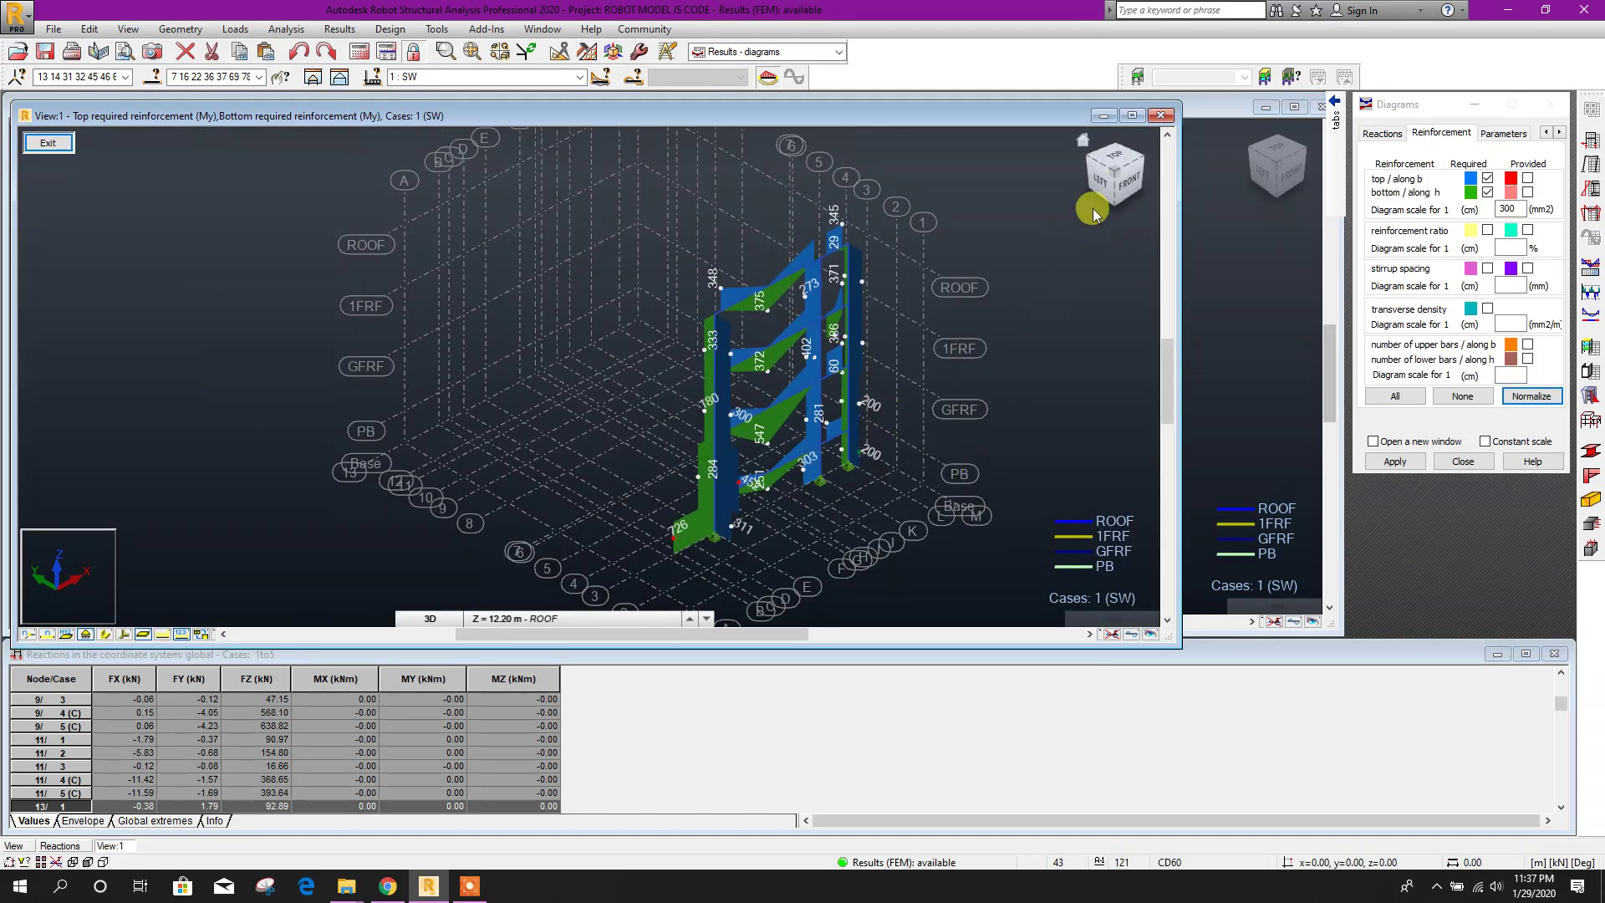
{"action": "left_click", "coordinate": [1131, 182]}
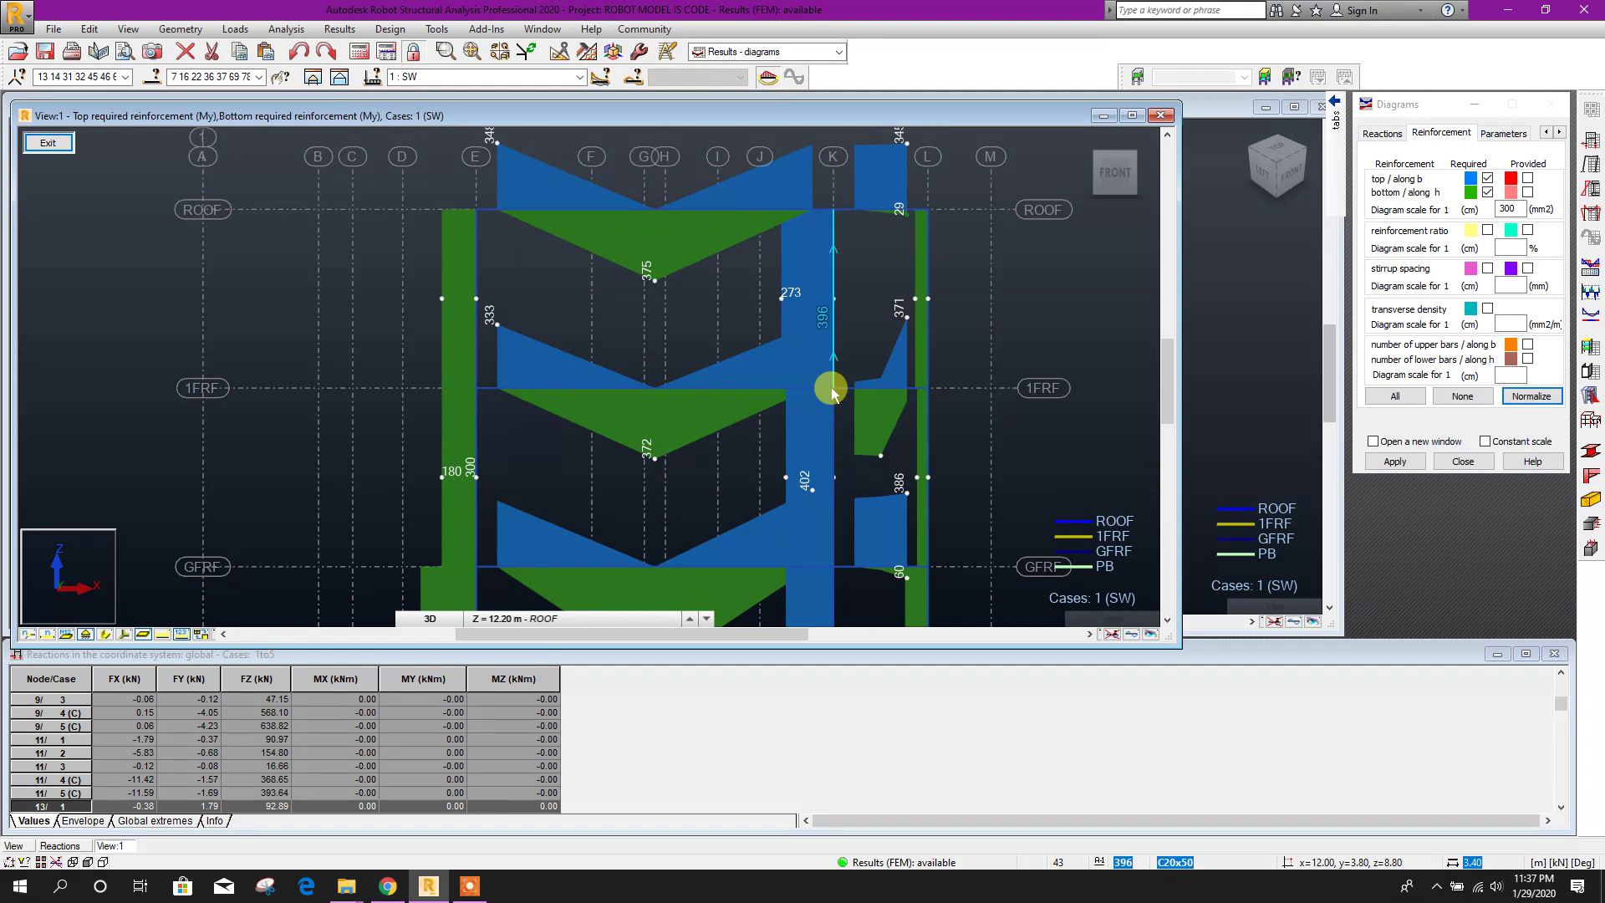
Examine the required top and bottom reinforcement of the grid line 3 frame's beams and columns from base to roof
{"action": "middle_click_drag", "start_coordinate": [834, 473], "coordinate": [824, 359]}
{"action": "scroll", "coordinate": [749, 478], "scroll_direction": "up", "scroll_amount": 1}
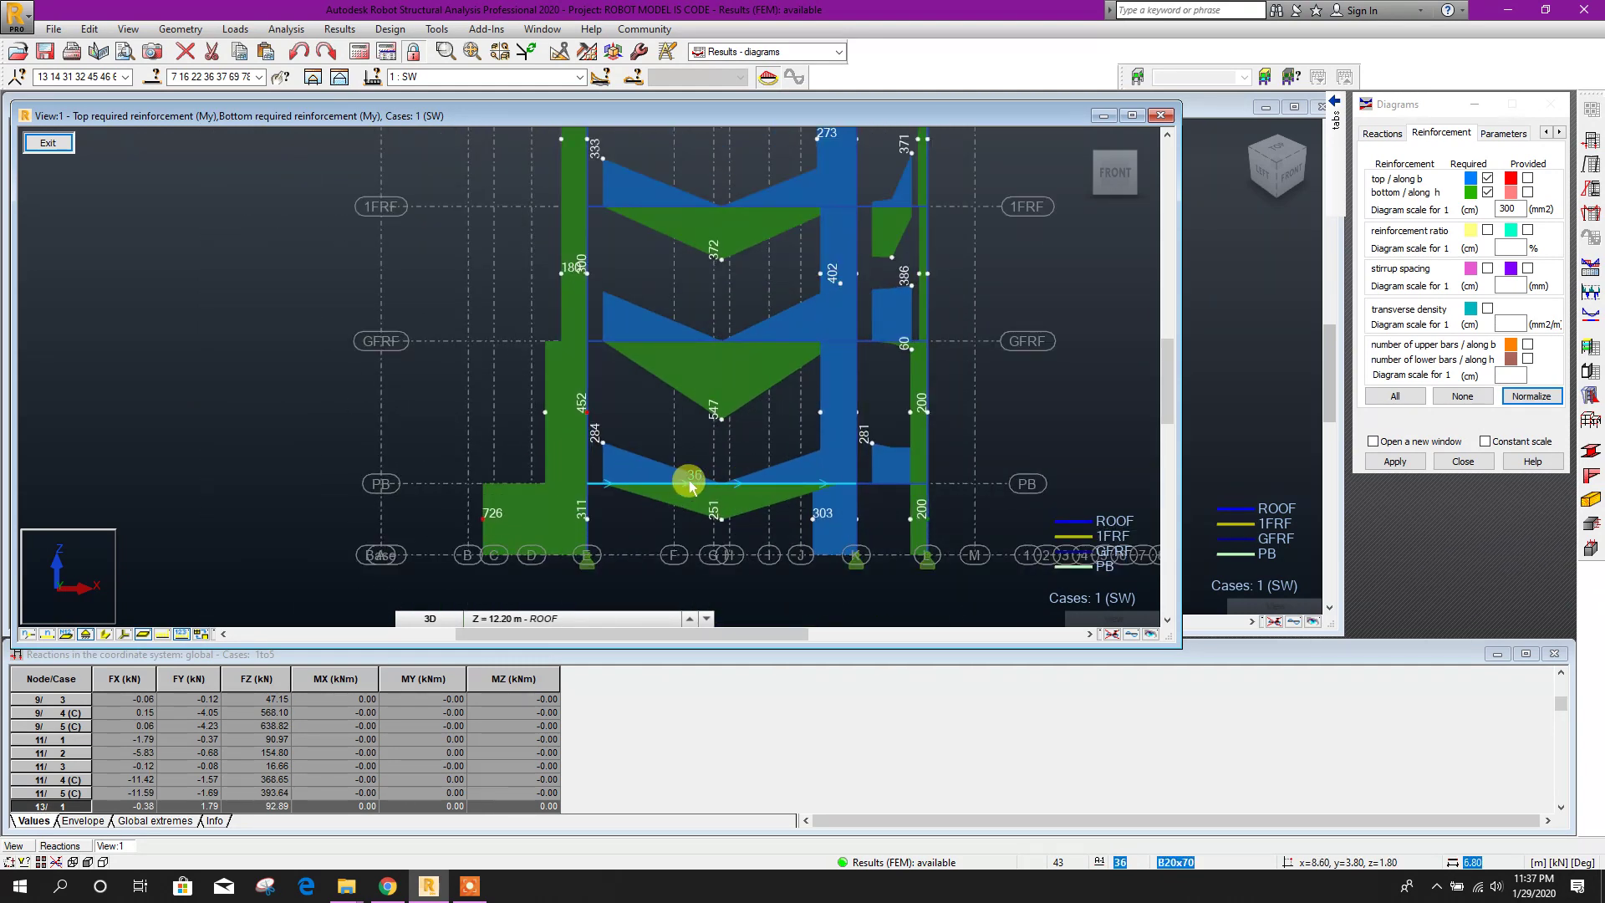
{"action": "middle_click_drag", "start_coordinate": [689, 480], "coordinate": [752, 528]}
{"action": "scroll", "coordinate": [803, 323], "scroll_direction": "down", "scroll_amount": 2}
{"action": "scroll", "coordinate": [816, 309], "scroll_direction": "up", "scroll_amount": 2}
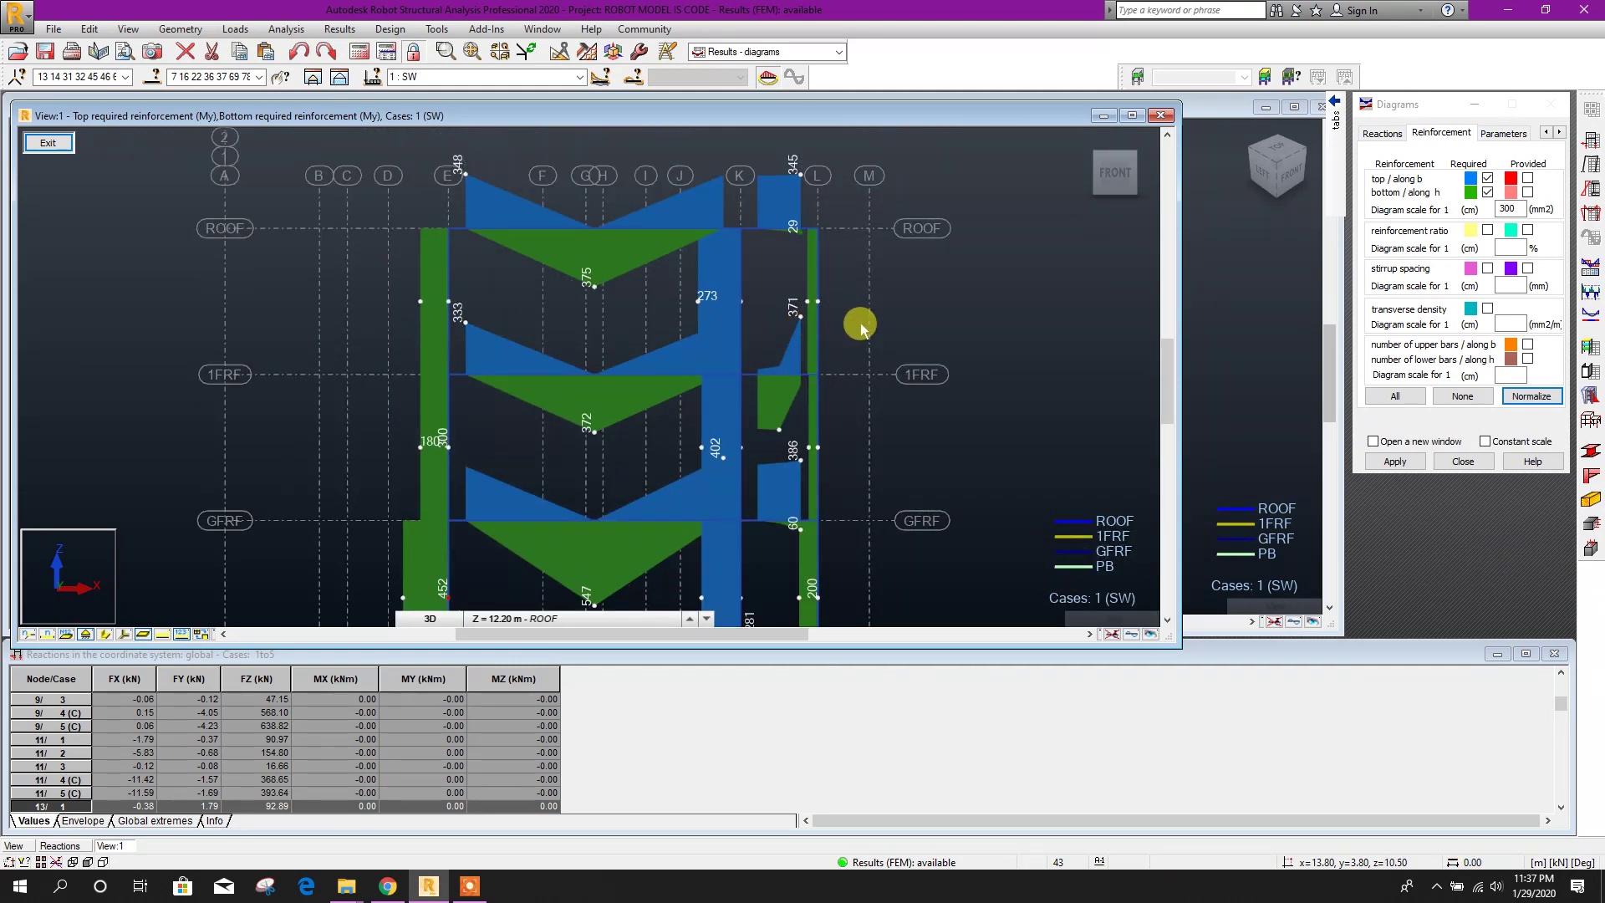
{"action": "middle_click_drag", "start_coordinate": [860, 326], "coordinate": [811, 331]}
{"action": "scroll", "coordinate": [811, 330], "scroll_direction": "down", "scroll_amount": 2}
{"action": "scroll", "coordinate": [860, 348], "scroll_direction": "up", "scroll_amount": 1}
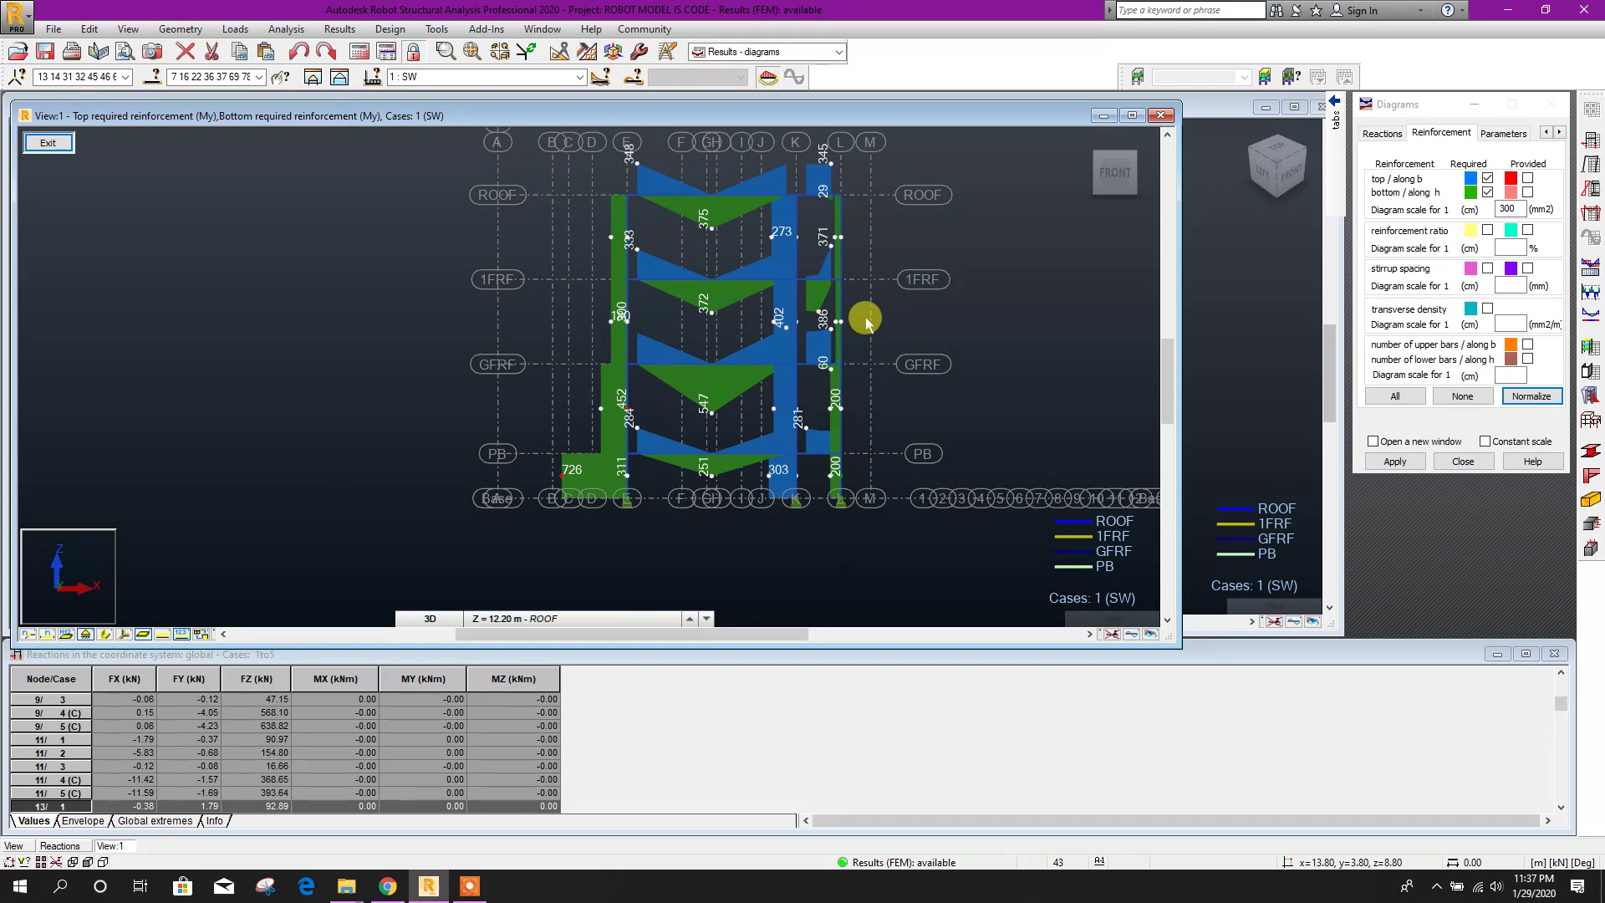
{"action": "scroll", "coordinate": [866, 321], "scroll_direction": "up", "scroll_amount": 2}
{"action": "scroll", "coordinate": [866, 321], "scroll_direction": "down", "scroll_amount": 1}
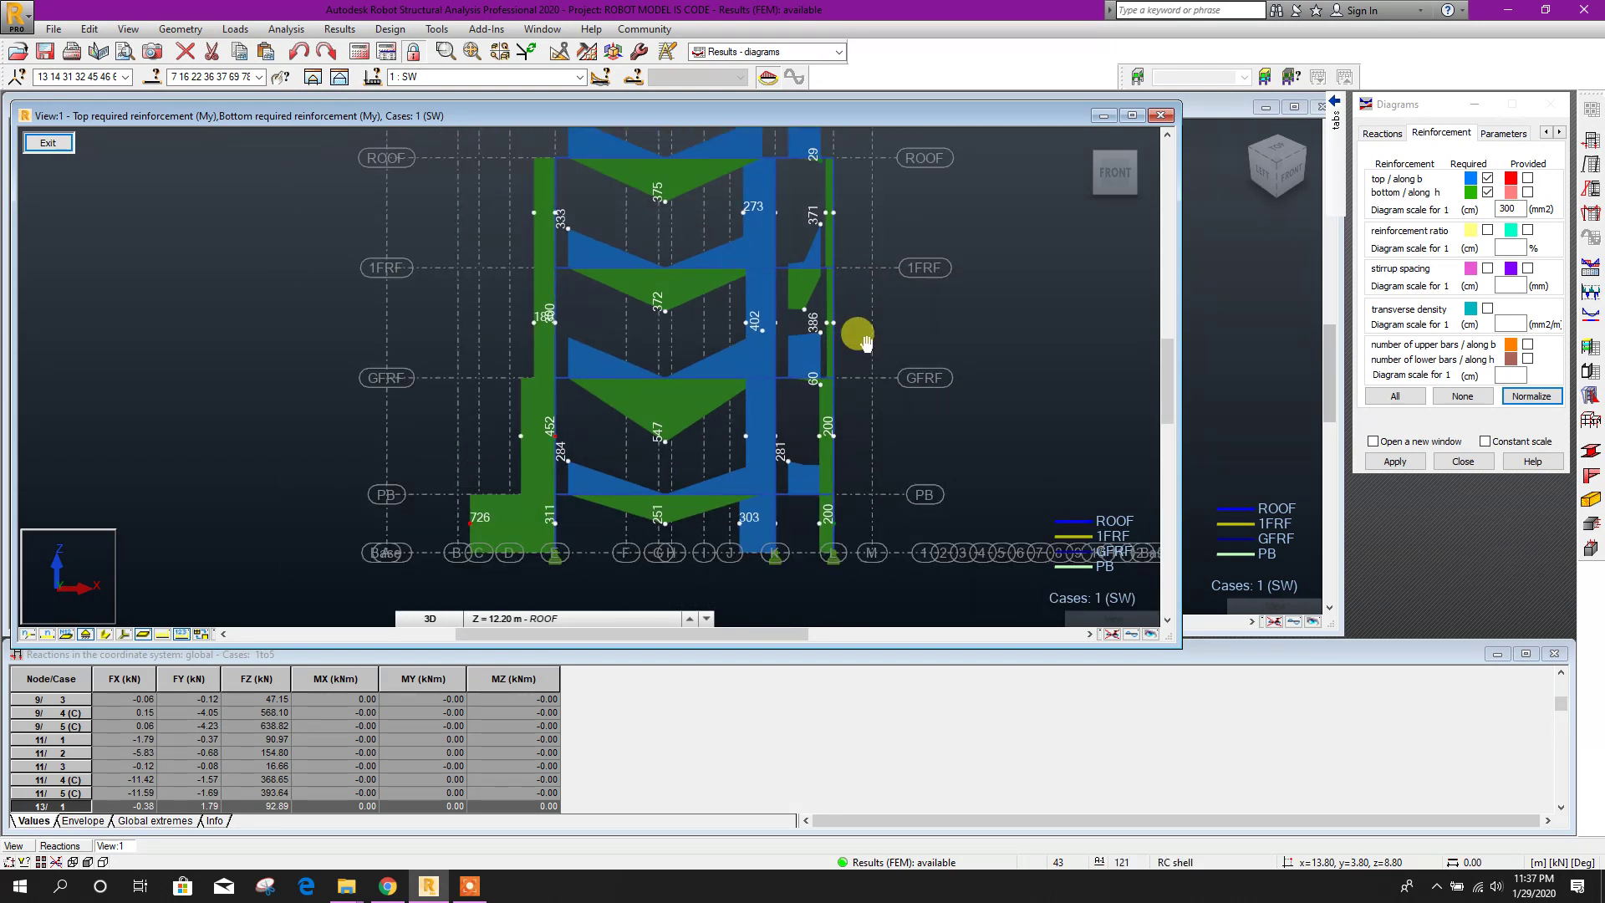
{"action": "middle_click_drag", "start_coordinate": [865, 343], "coordinate": [850, 376]}
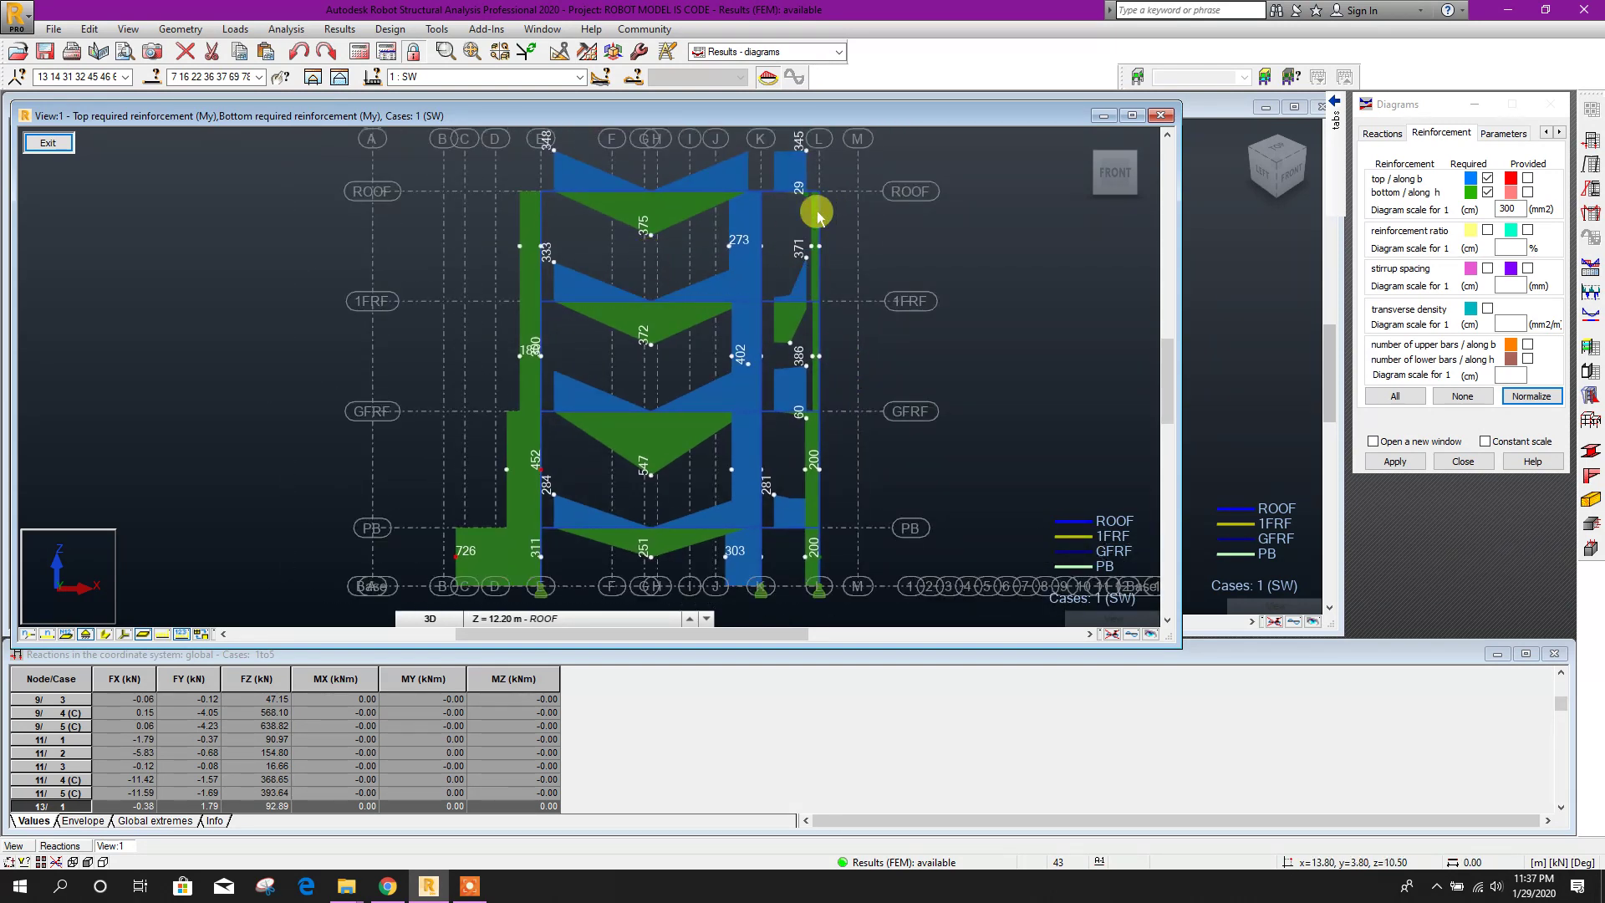
Review the job preferences for databases, the RC structures design code and the load combination code
{"action": "left_click", "coordinate": [451, 30]}
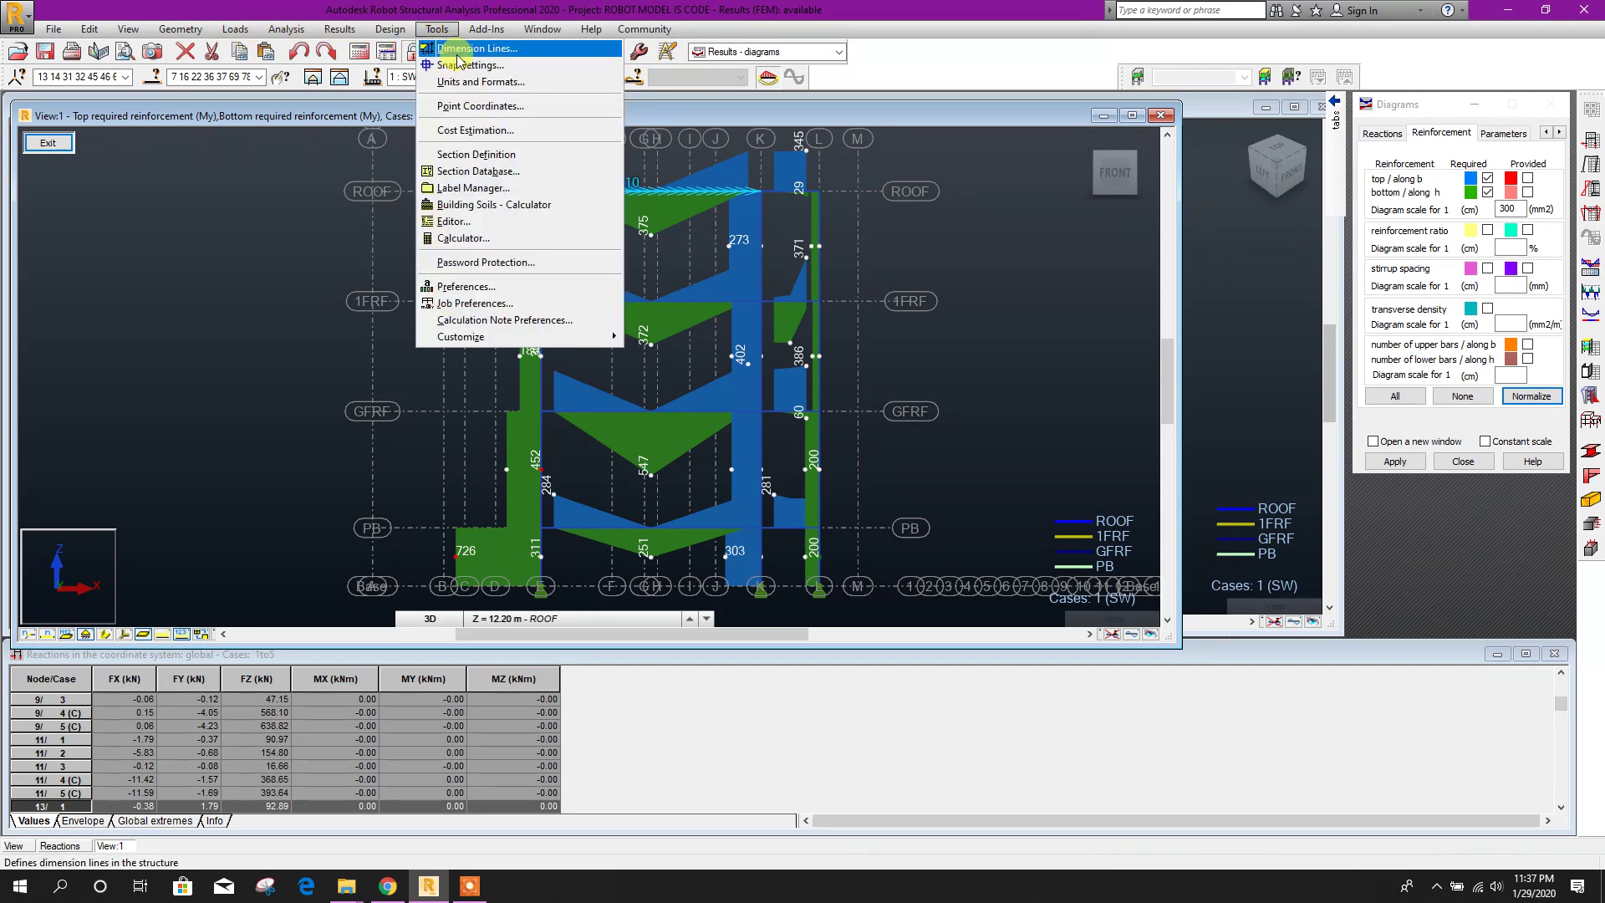
{"action": "left_click", "coordinate": [487, 305]}
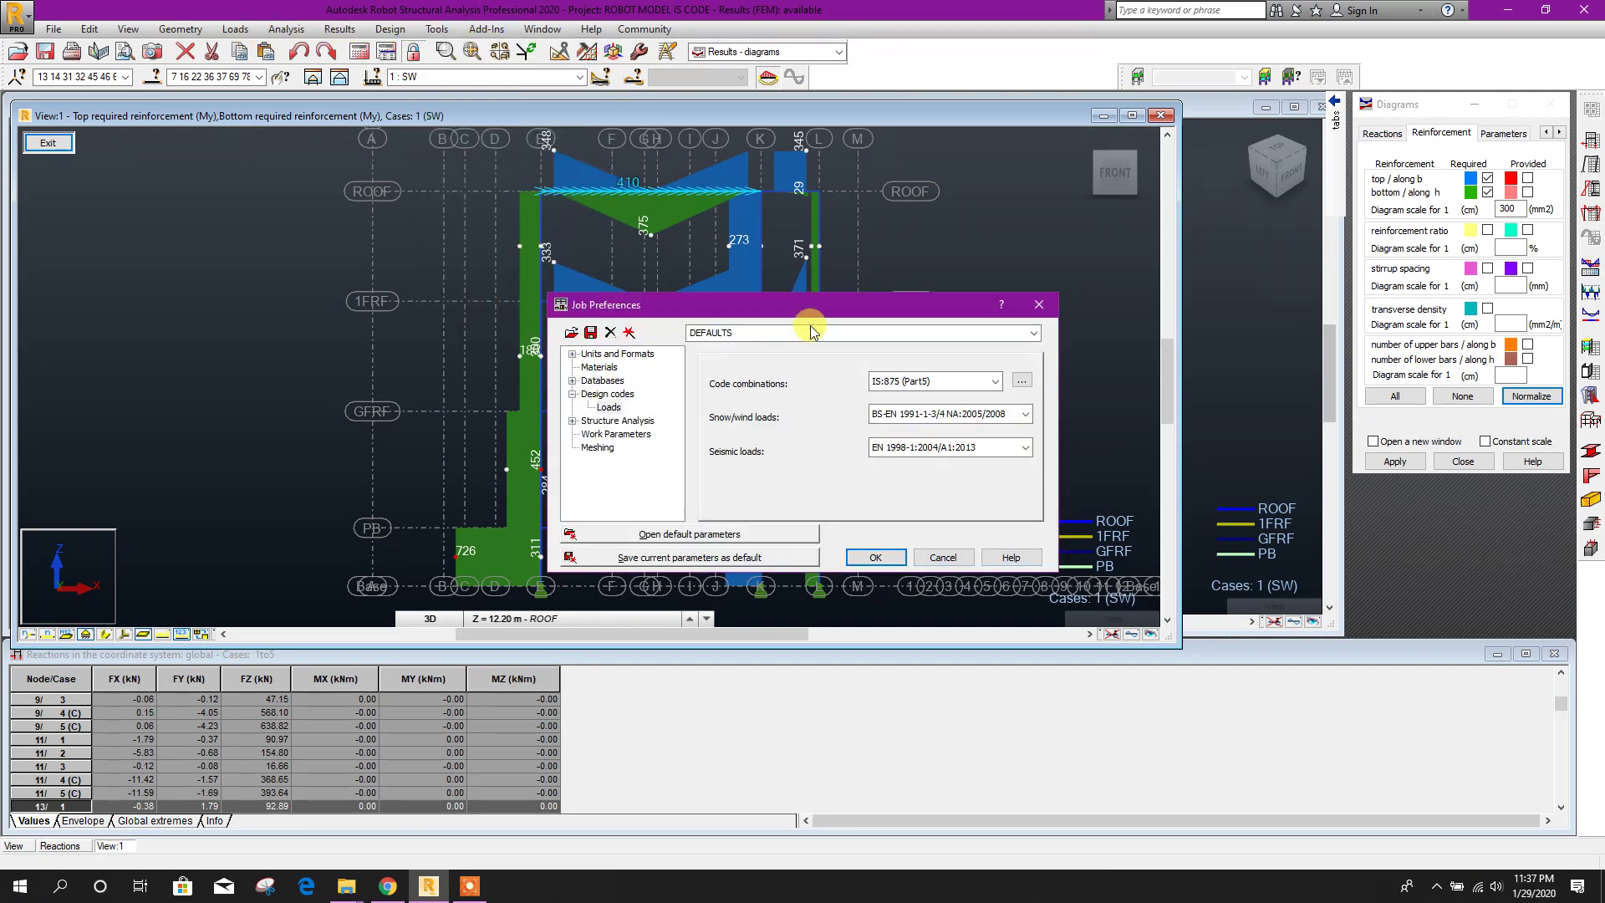
{"action": "left_click", "coordinate": [603, 381]}
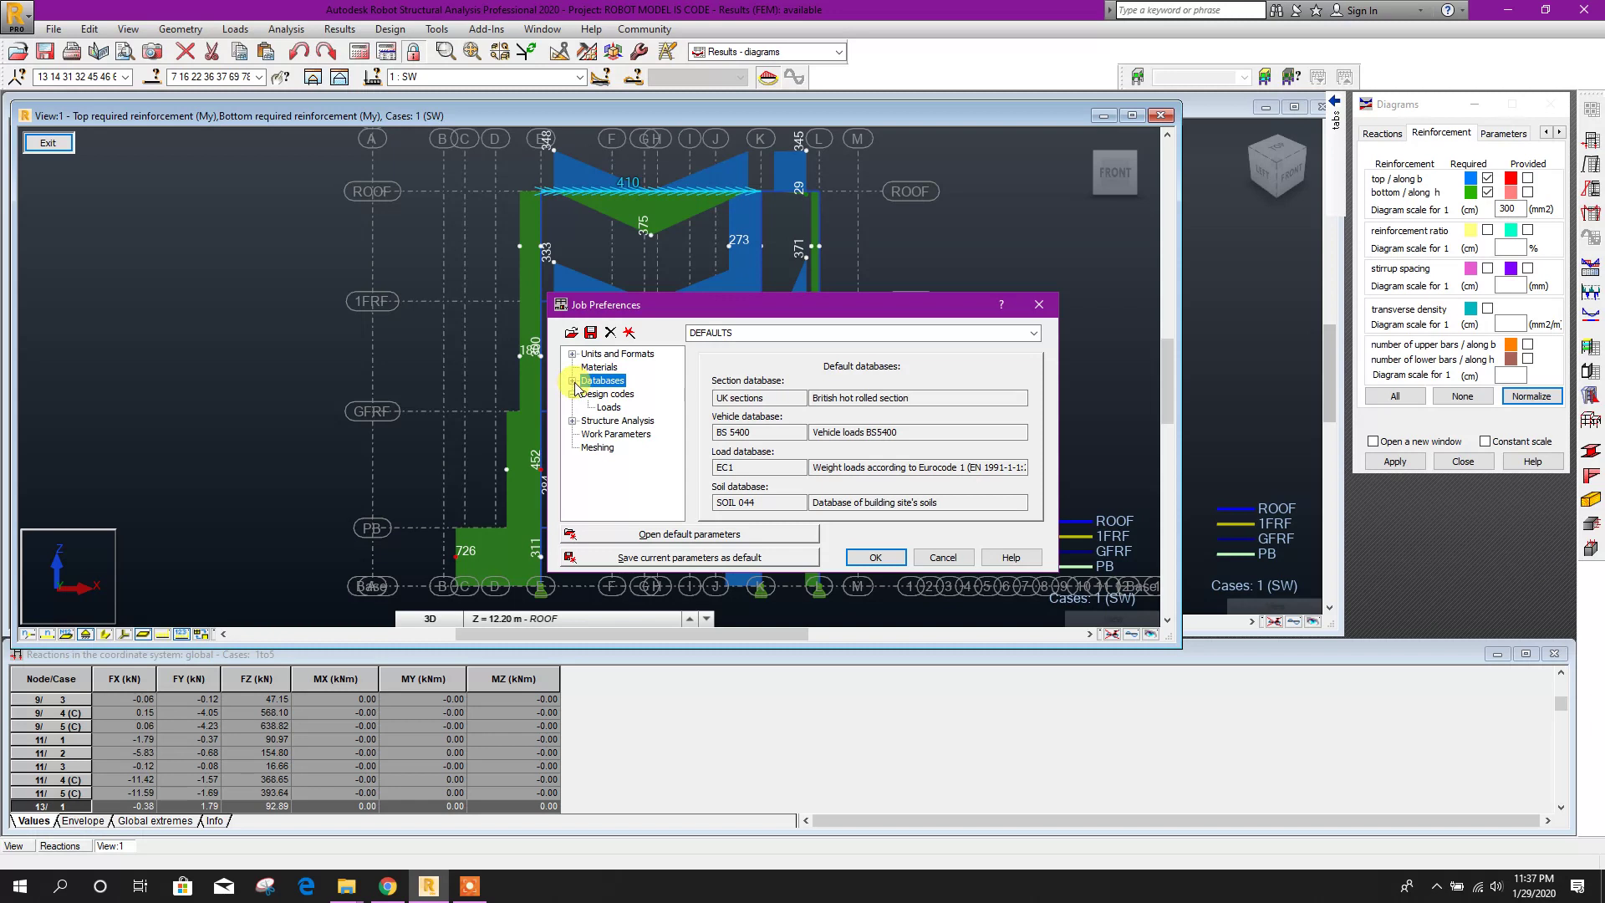
{"action": "left_click", "coordinate": [607, 394]}
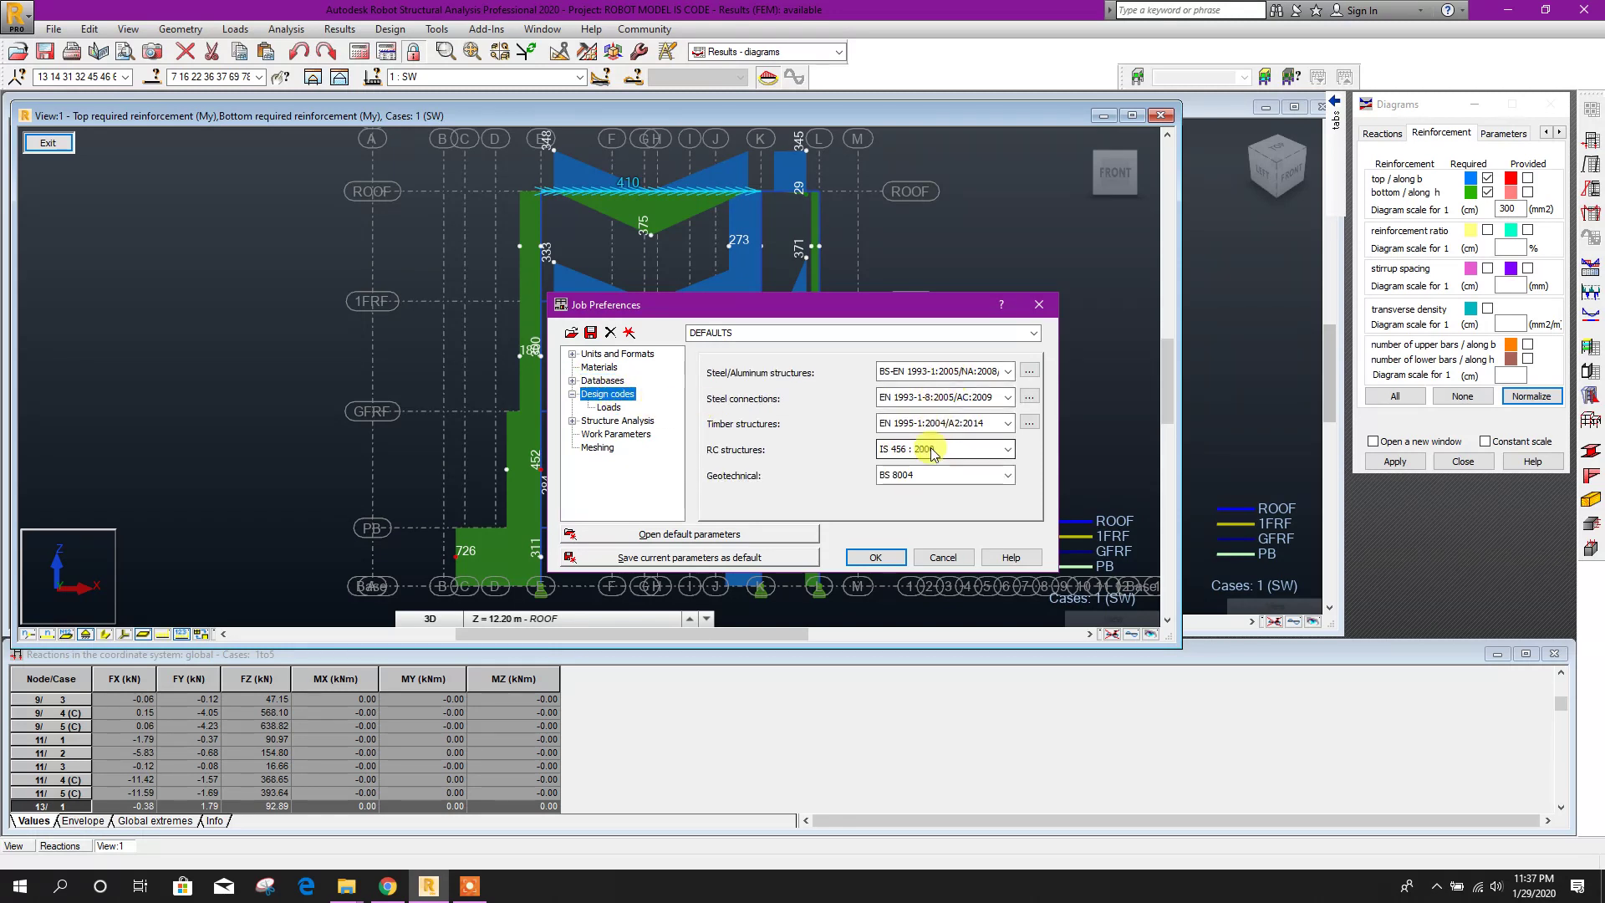
{"action": "left_click", "coordinate": [613, 410]}
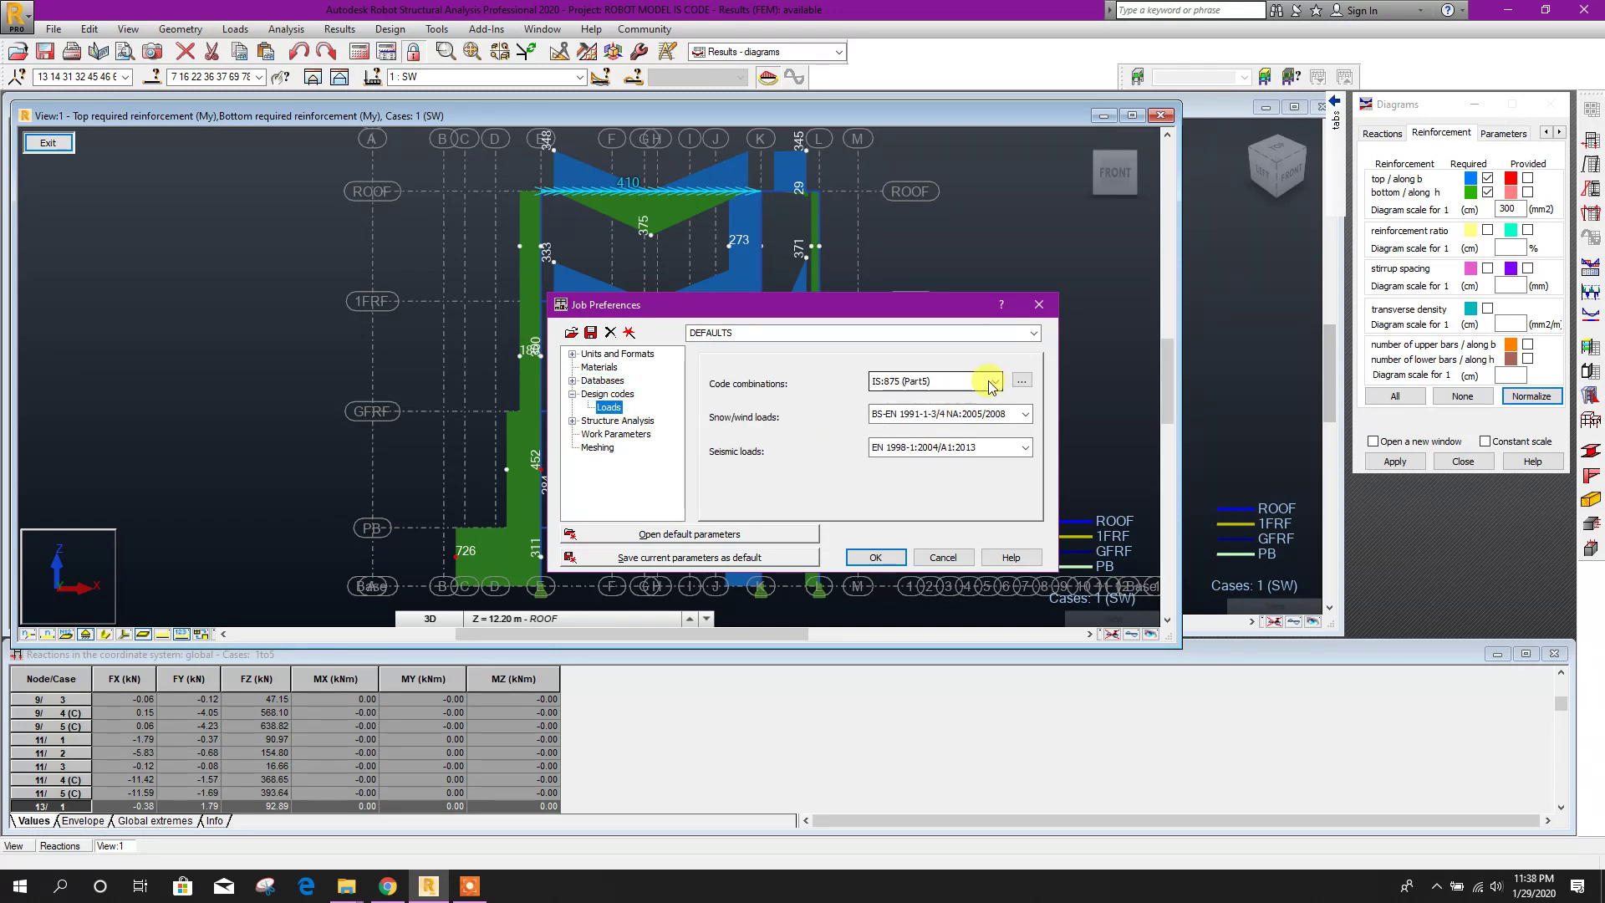
{"action": "left_click_drag", "start_coordinate": [846, 305], "coordinate": [770, 245]}
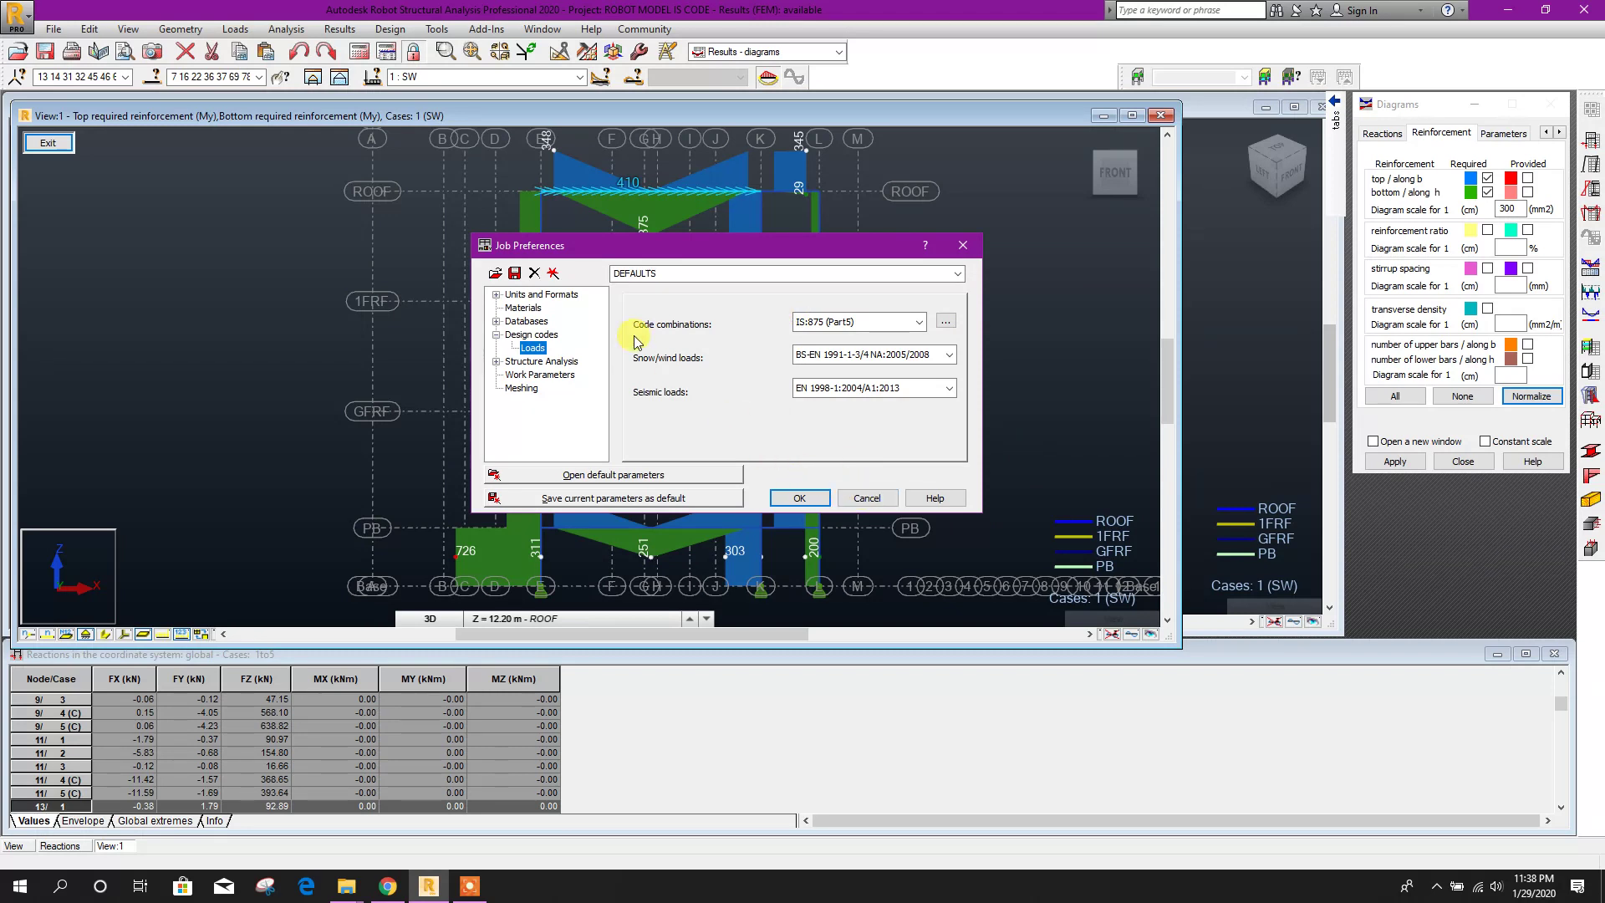